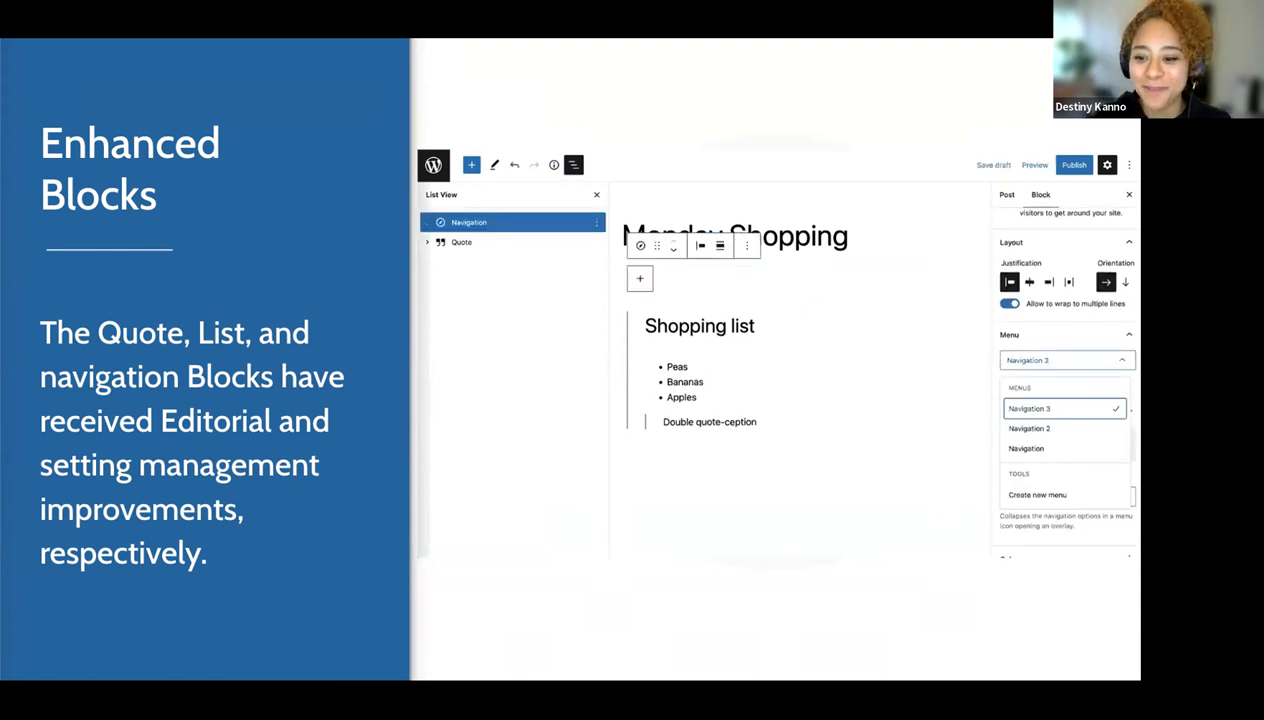
{"action": "key", "text": "Right"}
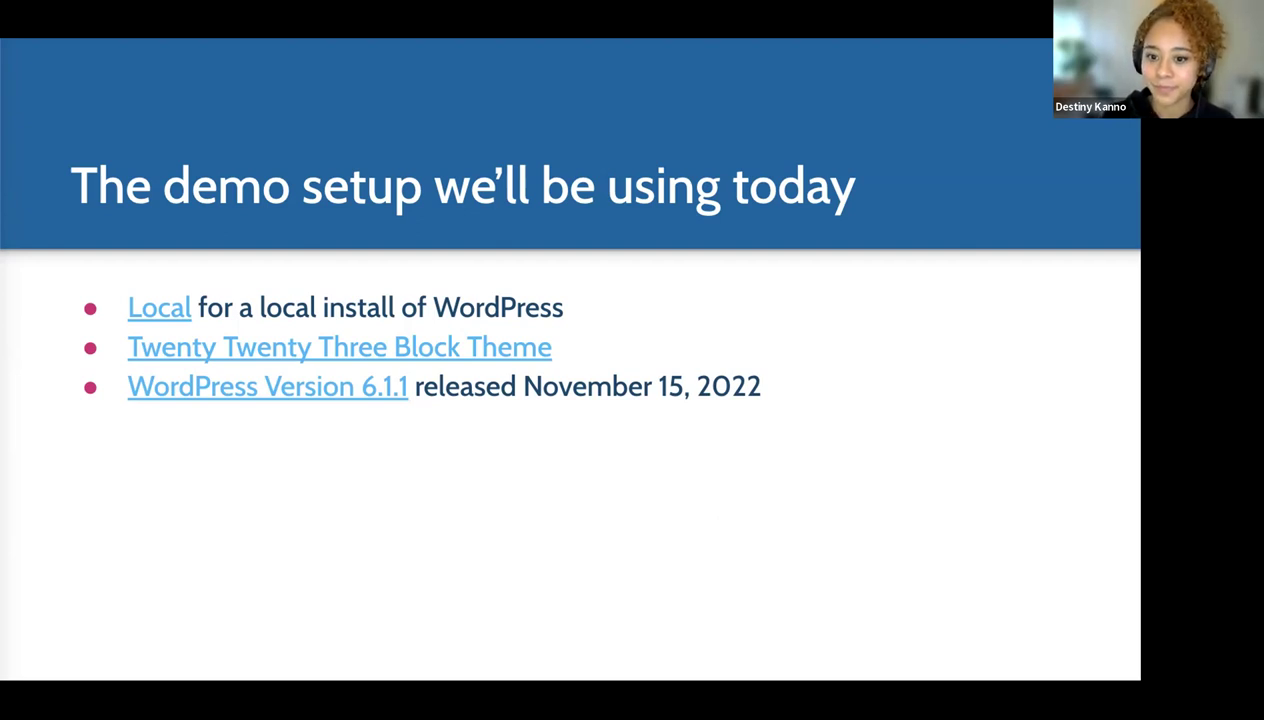
{"action": "key", "text": "Right"}
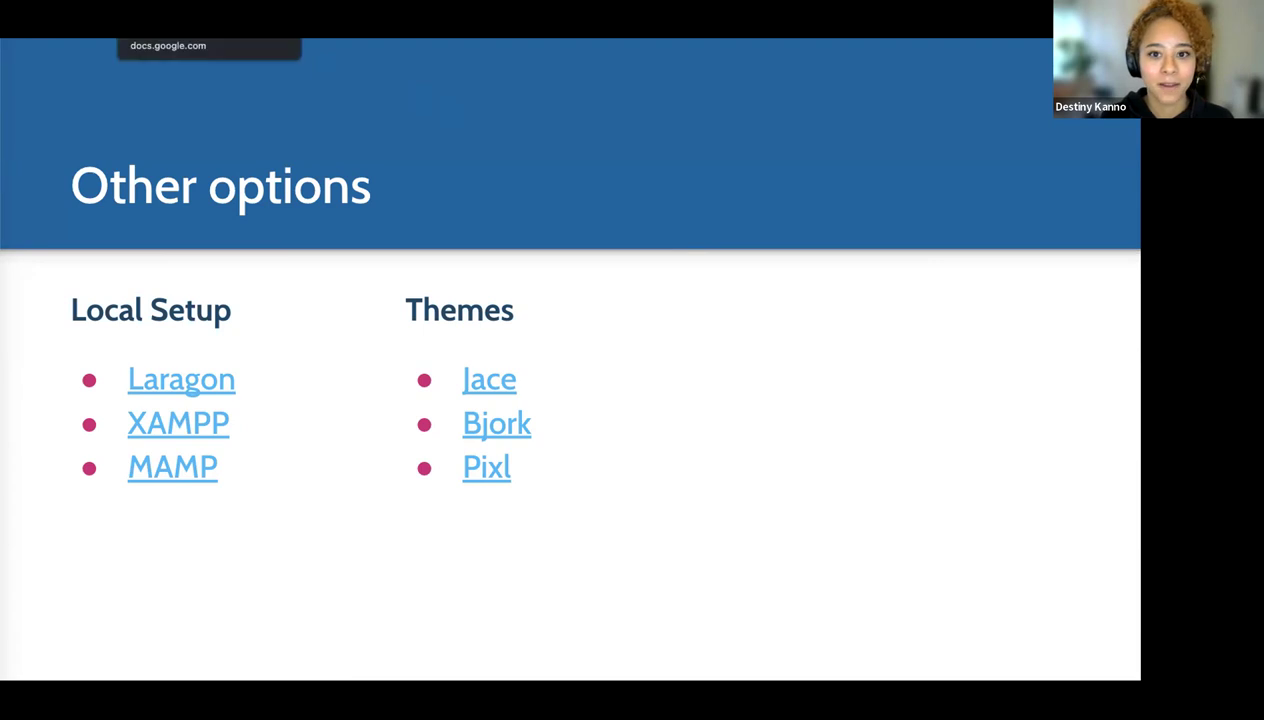
{"action": "right_click", "coordinate": [178, 40]}
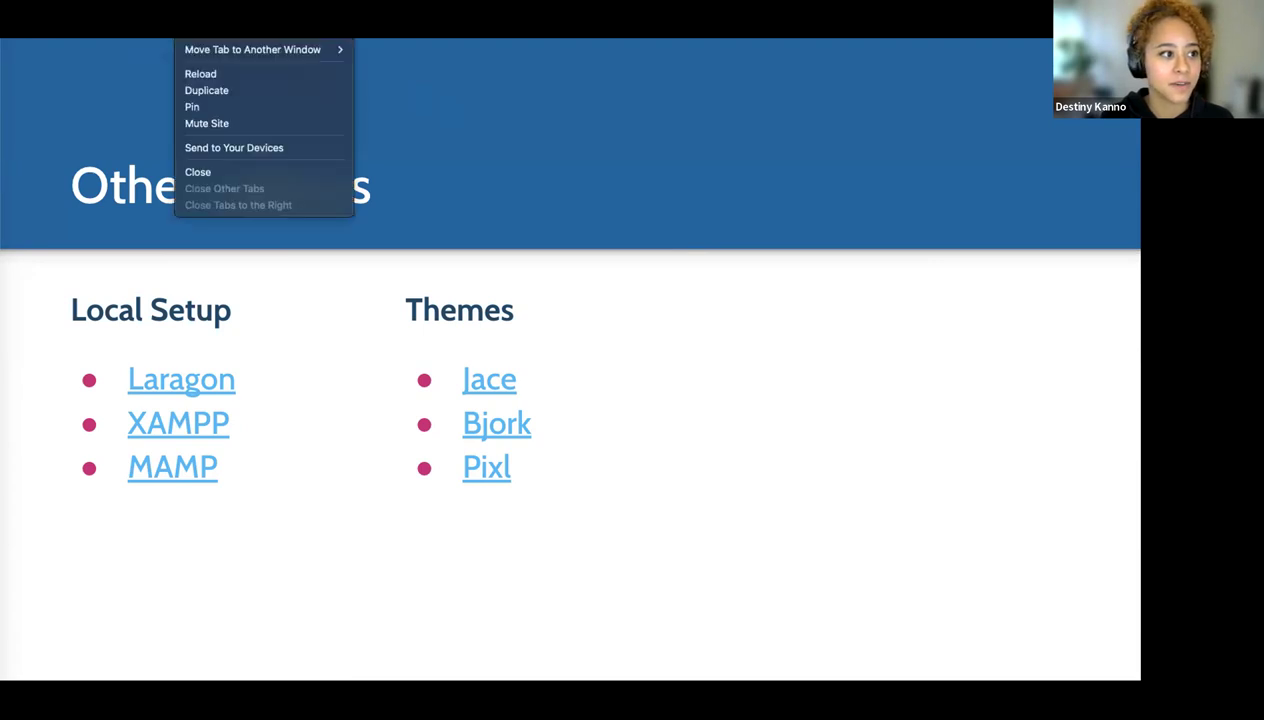
{"action": "left_click", "coordinate": [213, 107]}
{"action": "right_click", "coordinate": [115, 38]}
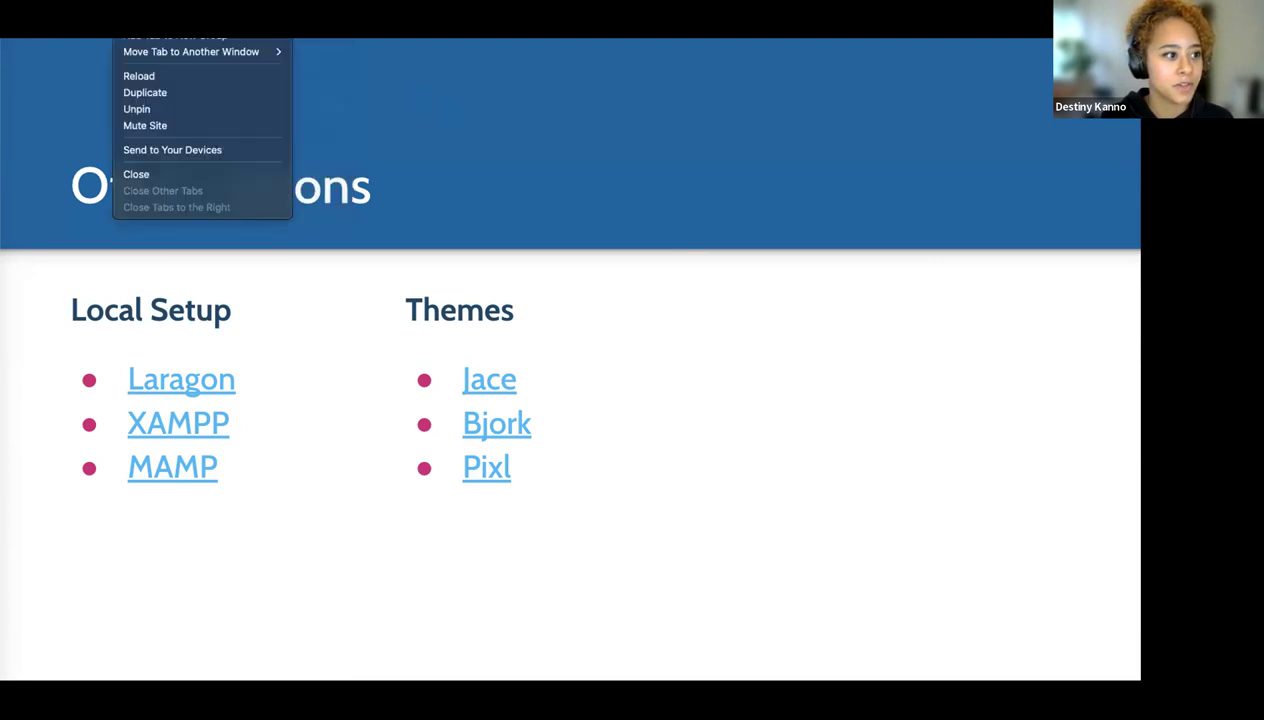
{"action": "left_click", "coordinate": [146, 110]}
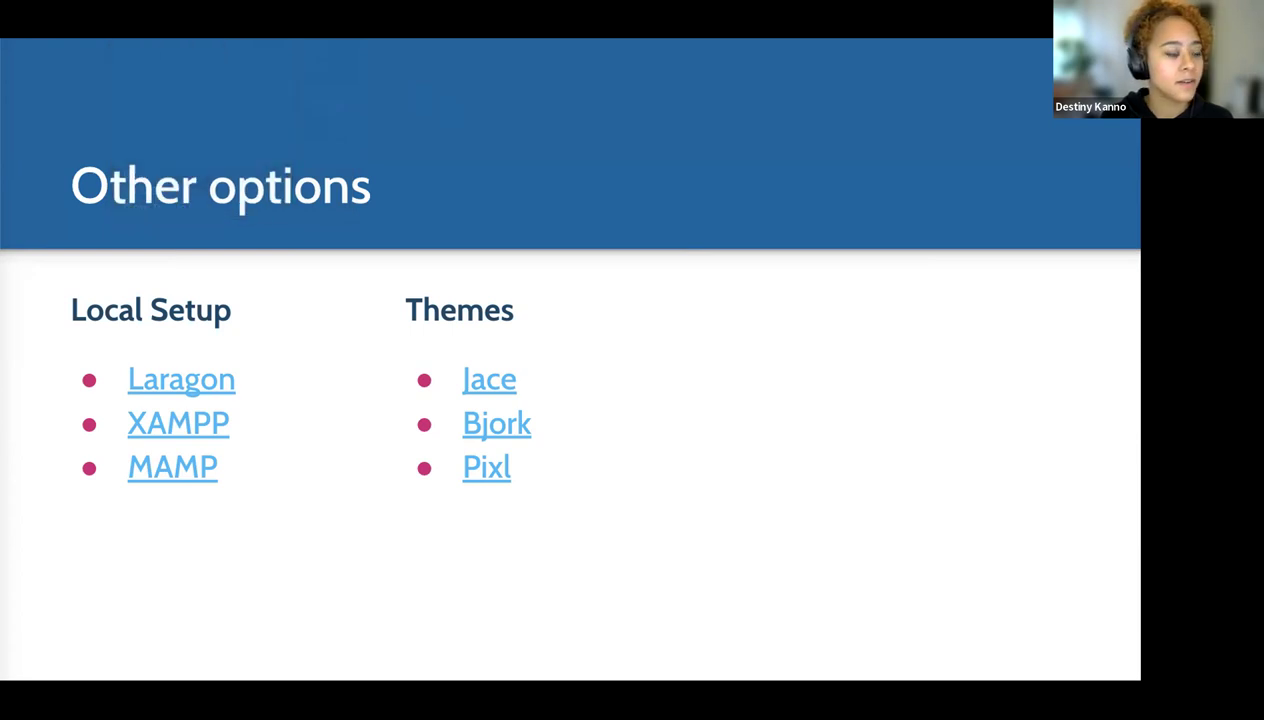
- Switch to the sixpointone.local site and examine its home page from the header down to the footer
{"action": "key", "text": "ctrl+Tab"}
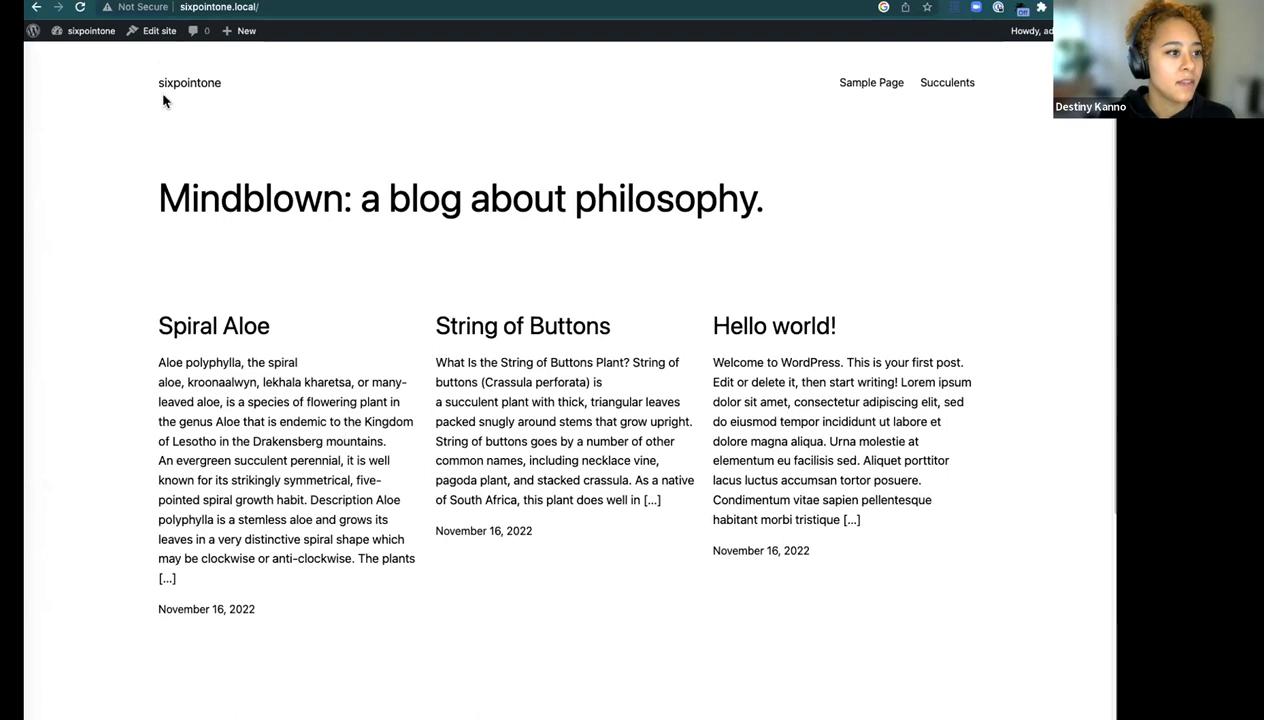
{"action": "scroll", "coordinate": [420, 320], "scroll_direction": "down", "scroll_amount": 5}
{"action": "scroll", "coordinate": [347, 282], "scroll_direction": "up", "scroll_amount": 5}
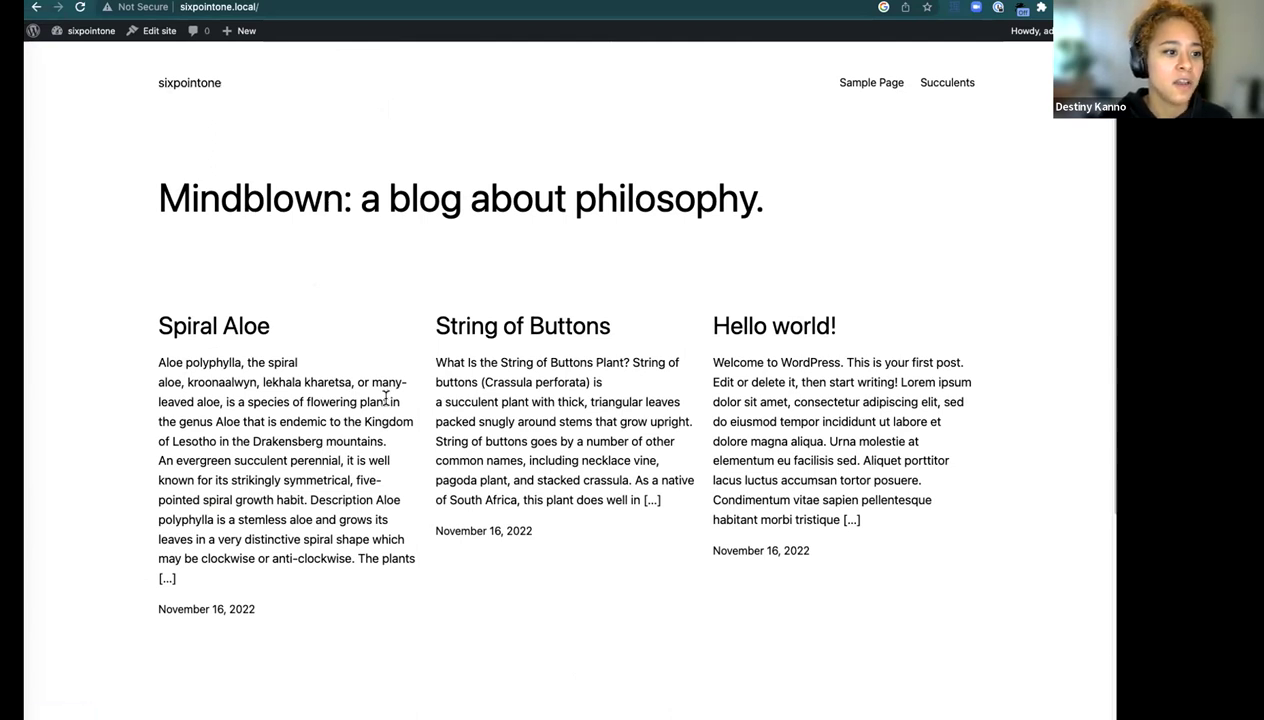
{"action": "scroll", "coordinate": [480, 250], "scroll_direction": "down", "scroll_amount": 2}
{"action": "left_click_drag", "start_coordinate": [578, 502], "coordinate": [158, 224]}
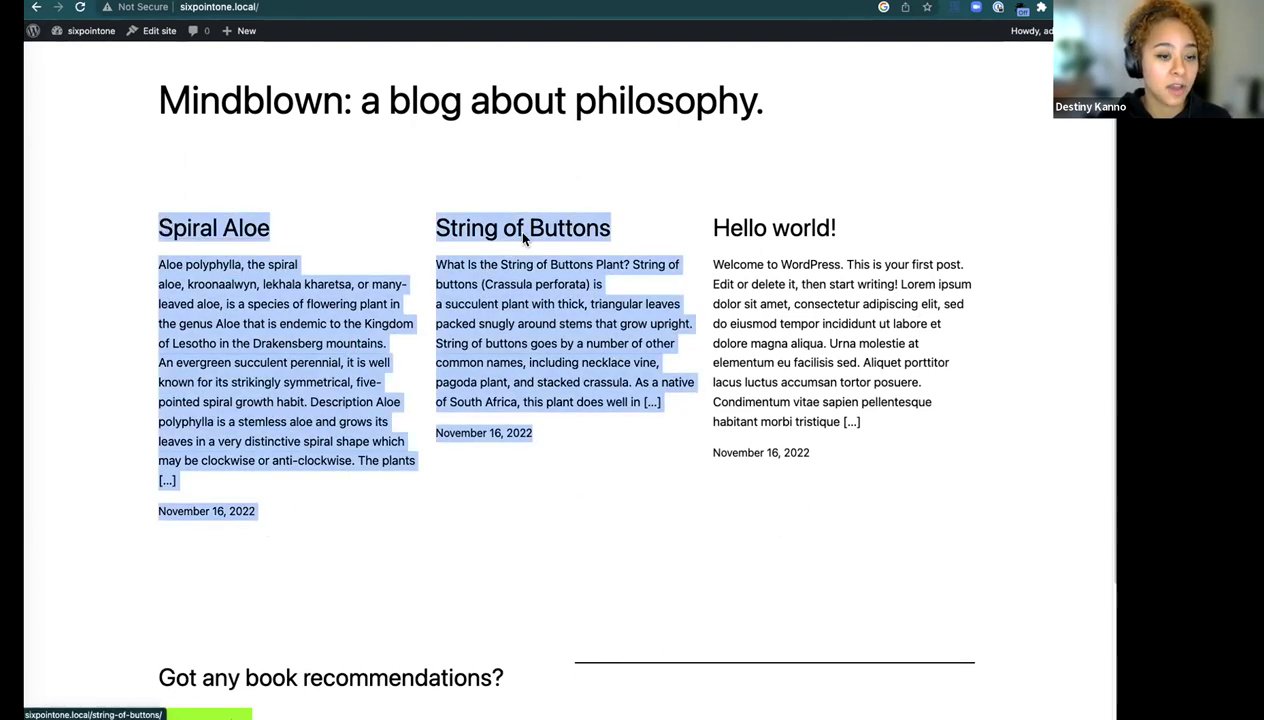
{"action": "scroll", "coordinate": [828, 278], "scroll_direction": "down", "scroll_amount": 4}
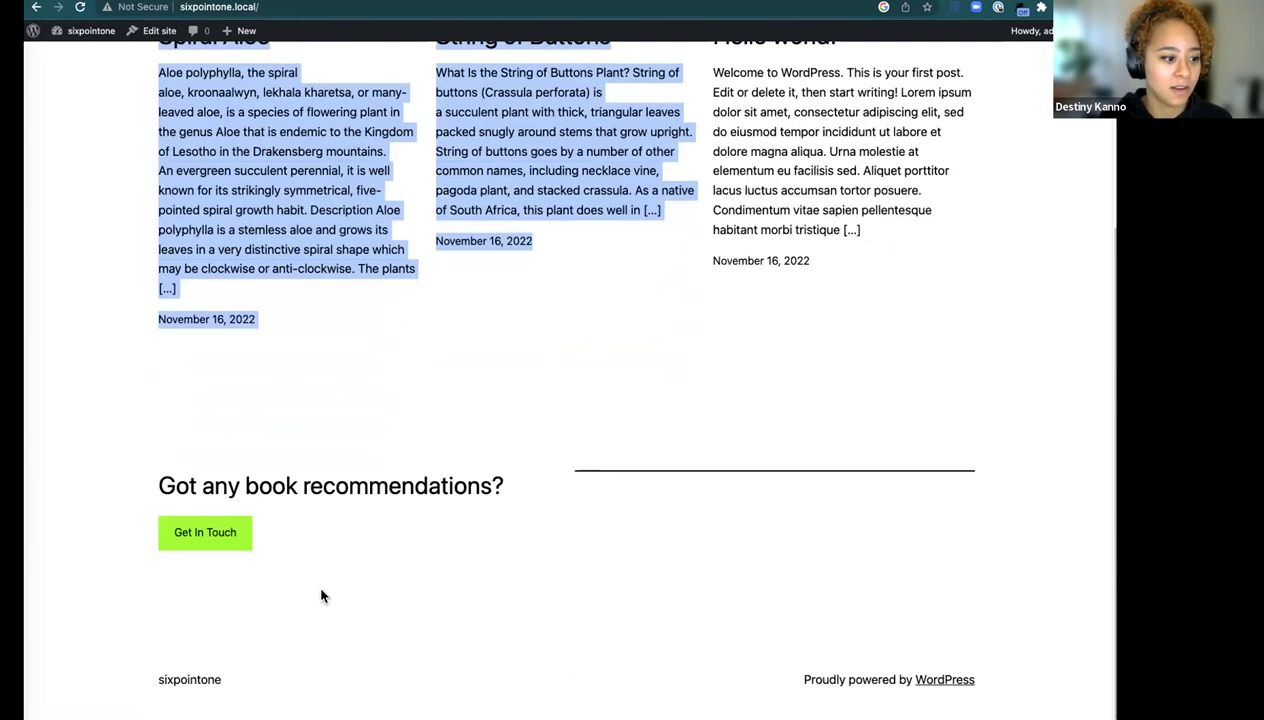
{"action": "scroll", "coordinate": [398, 530], "scroll_direction": "up", "scroll_amount": 5}
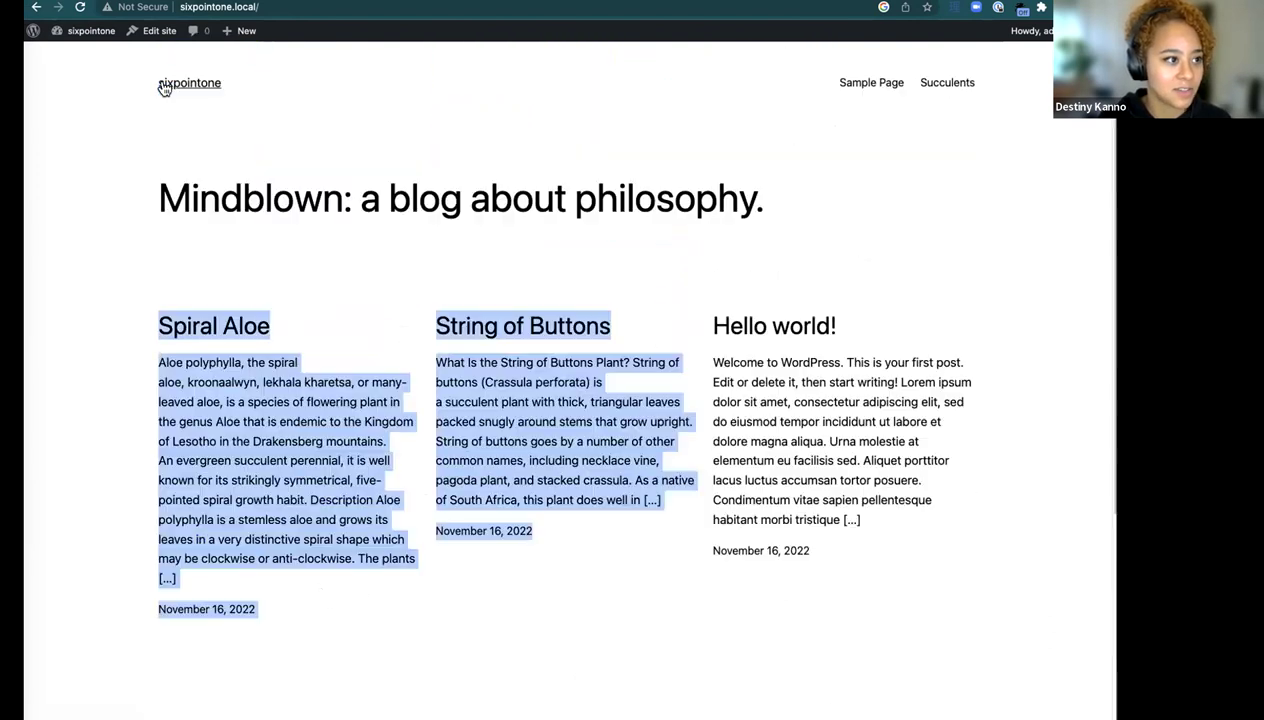
- Go to the site's dashboard, open its installed themes and show the details of the Twenty Twenty-Three theme
{"action": "mouse_move", "coordinate": [88, 40]}
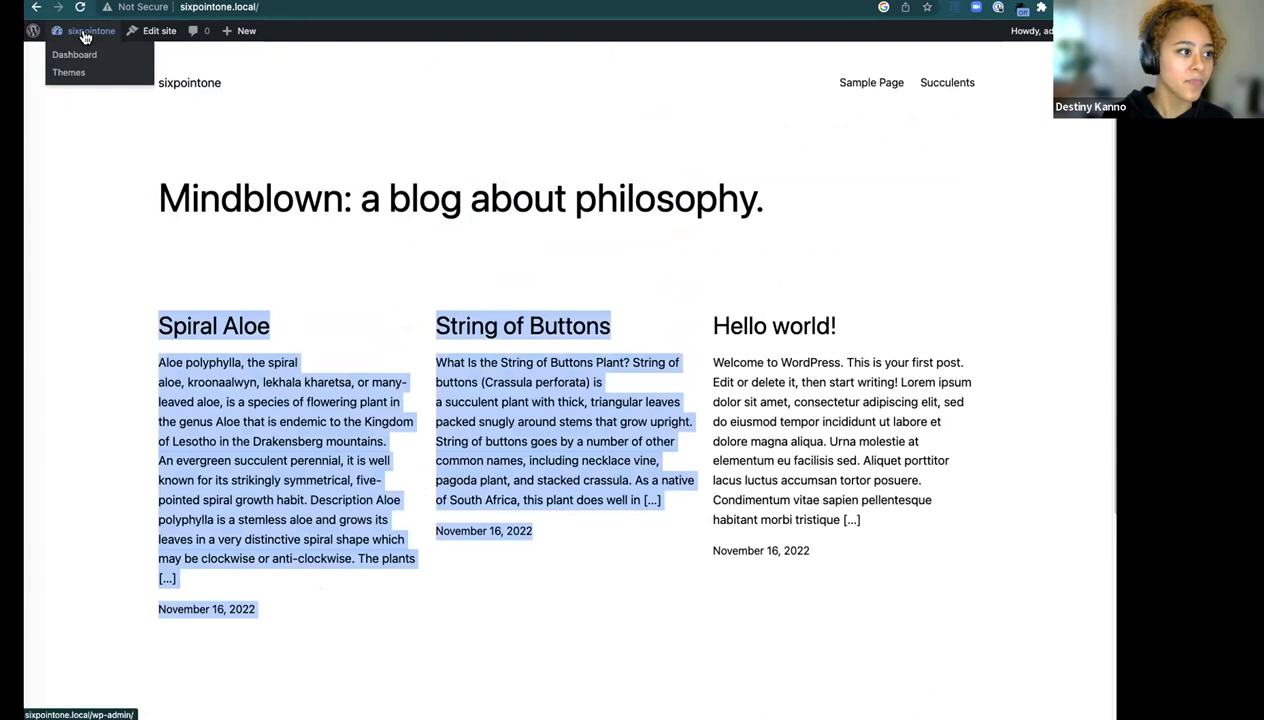
{"action": "left_click", "coordinate": [85, 37]}
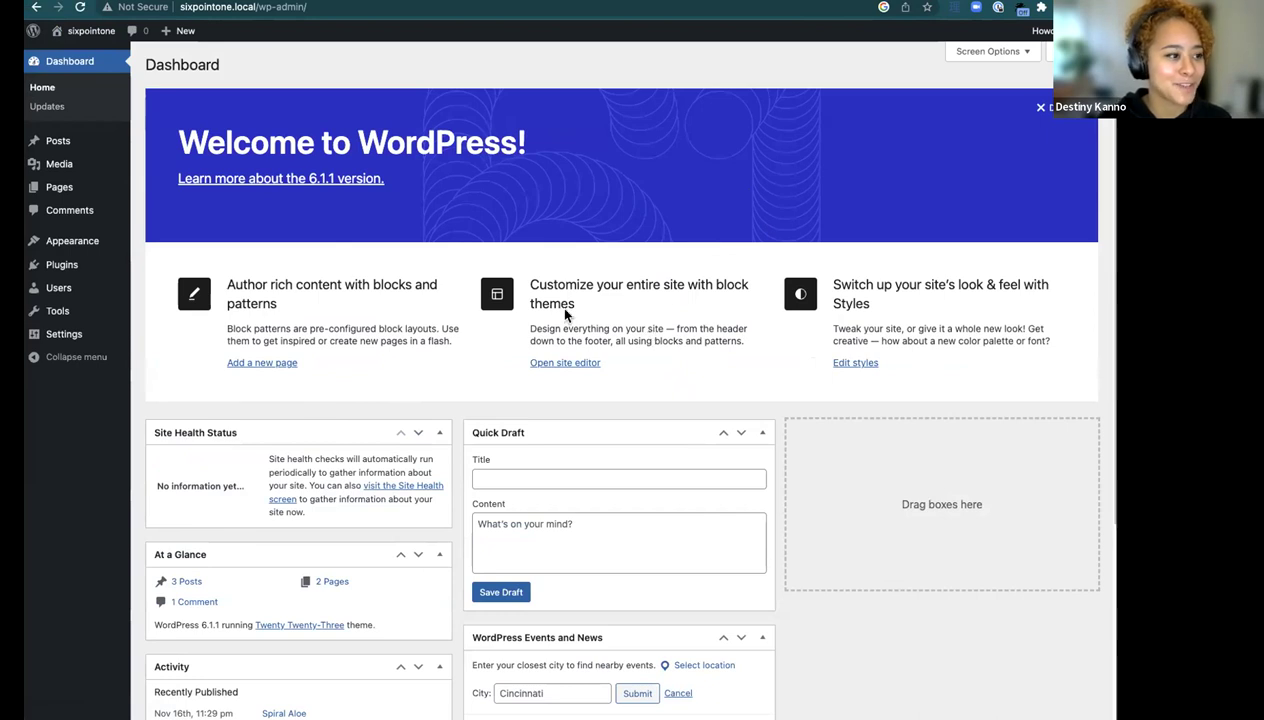
{"action": "mouse_move", "coordinate": [72, 245]}
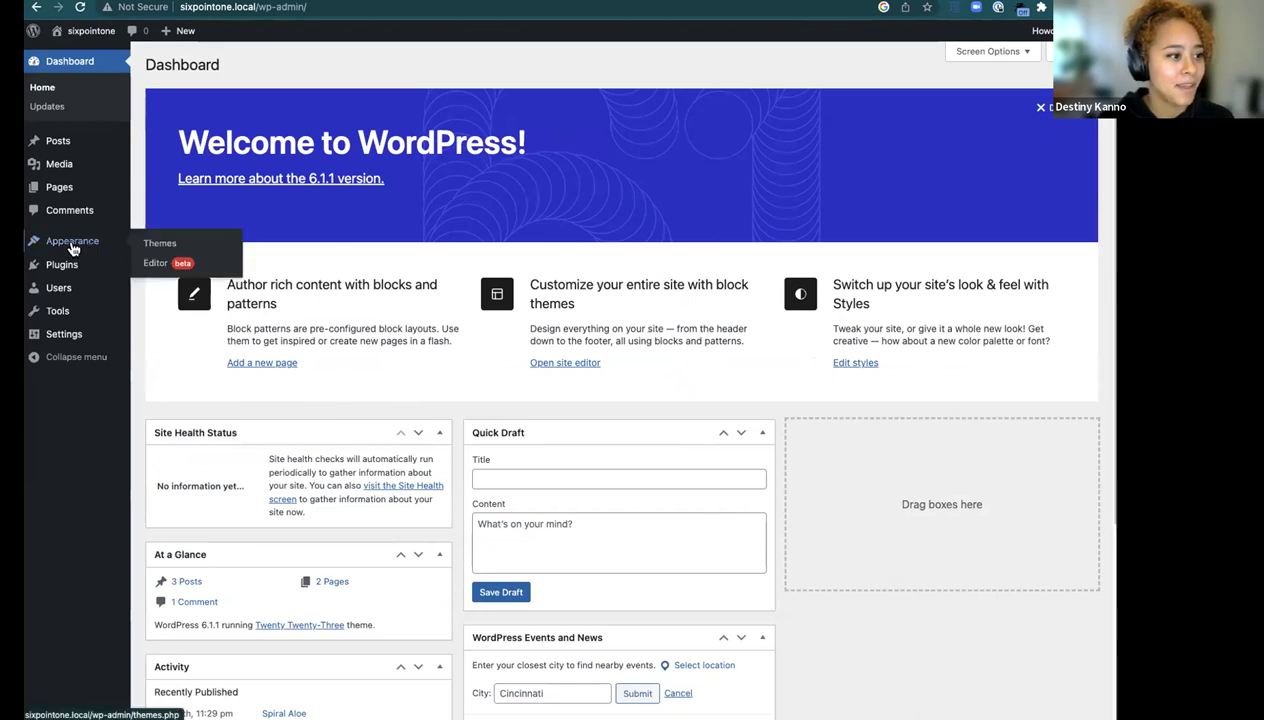
{"action": "left_click", "coordinate": [160, 244]}
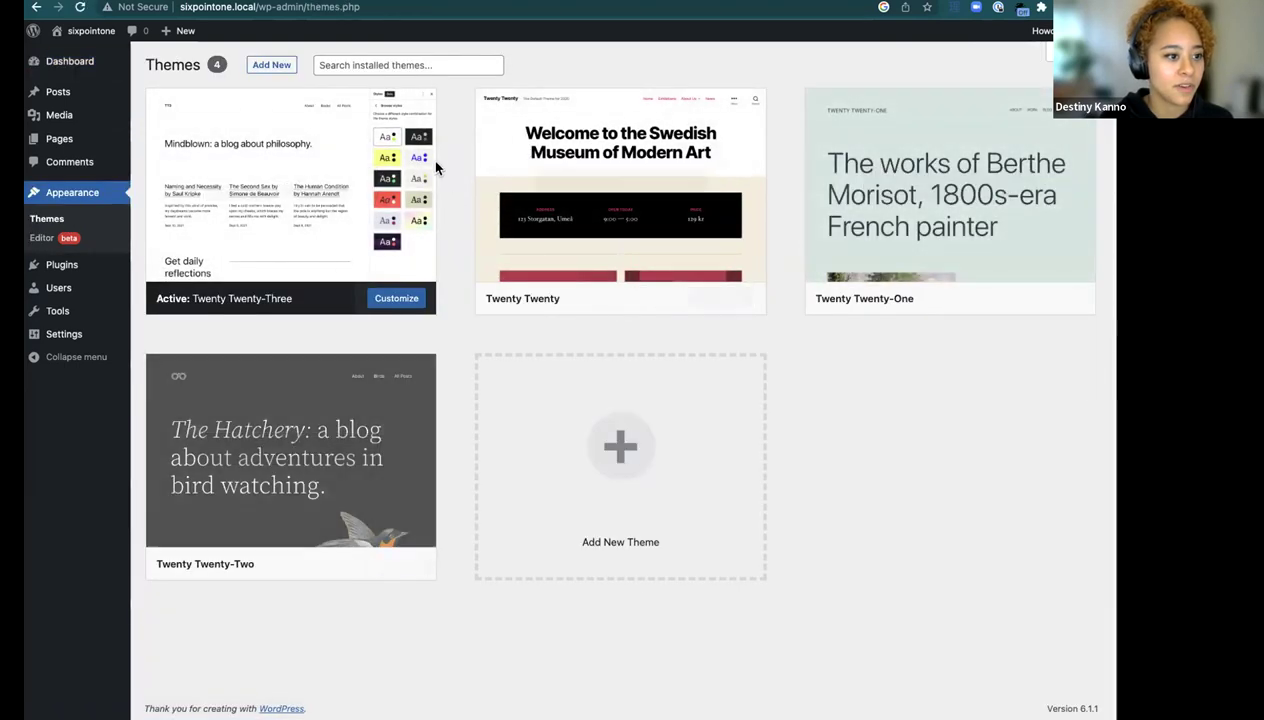
{"action": "left_click", "coordinate": [406, 222]}
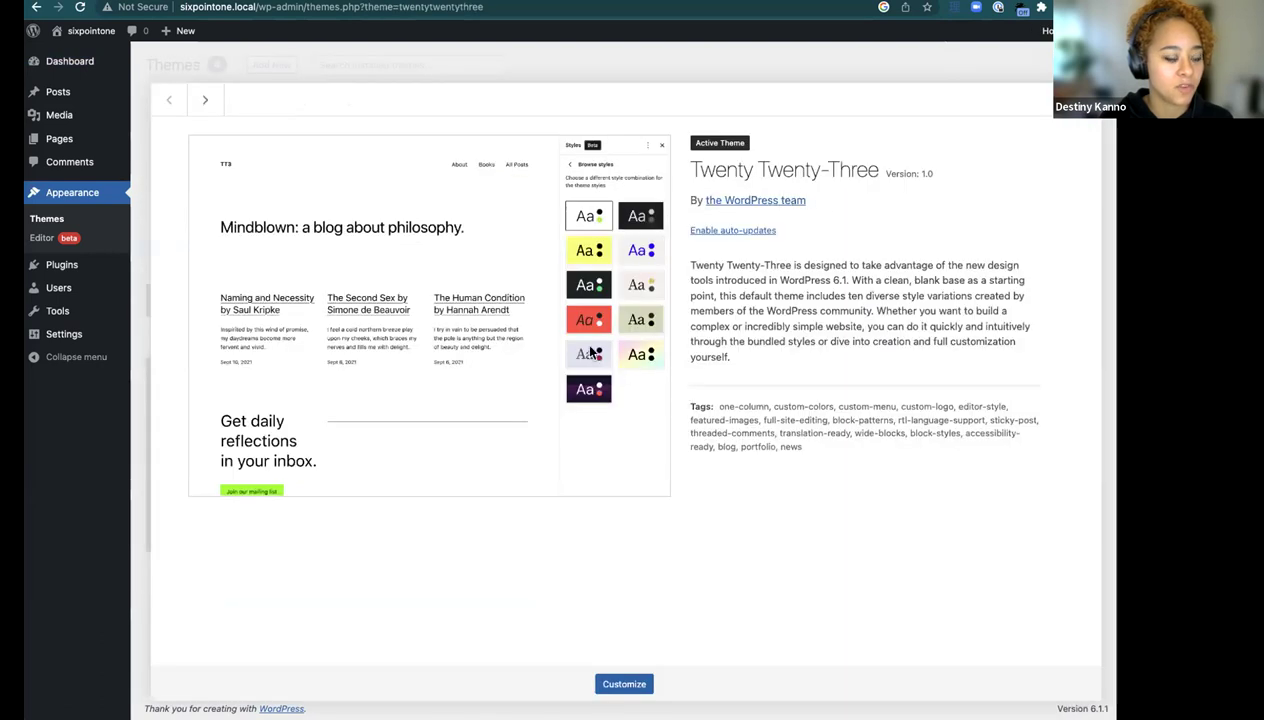
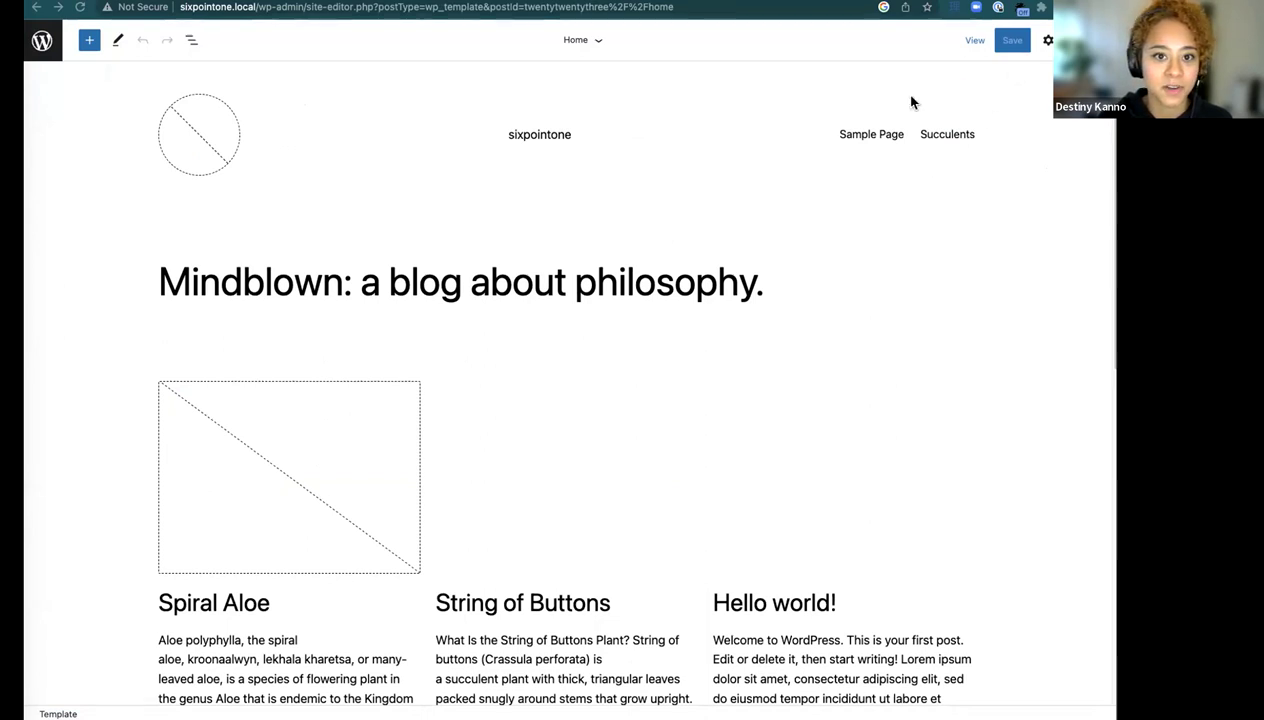
- Show the Home template's block list and open the theme's style variations for browsing
{"action": "left_click", "coordinate": [191, 40]}
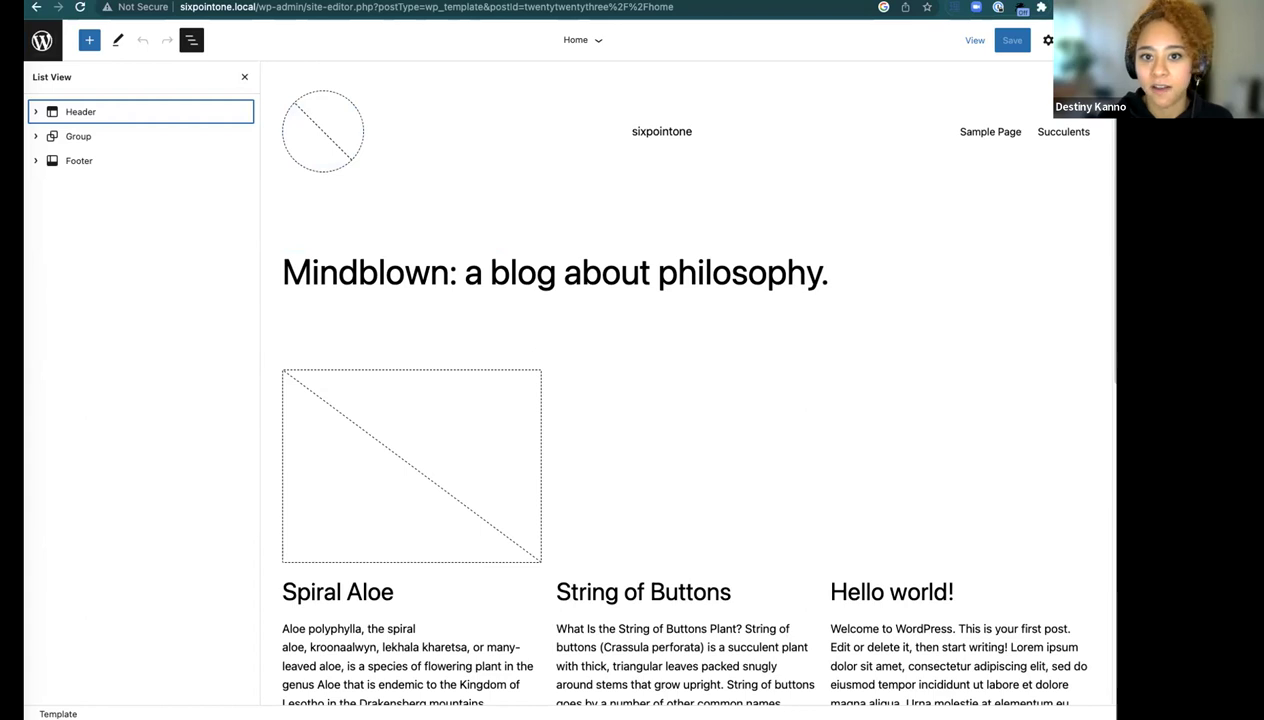
{"action": "left_click", "coordinate": [1070, 40]}
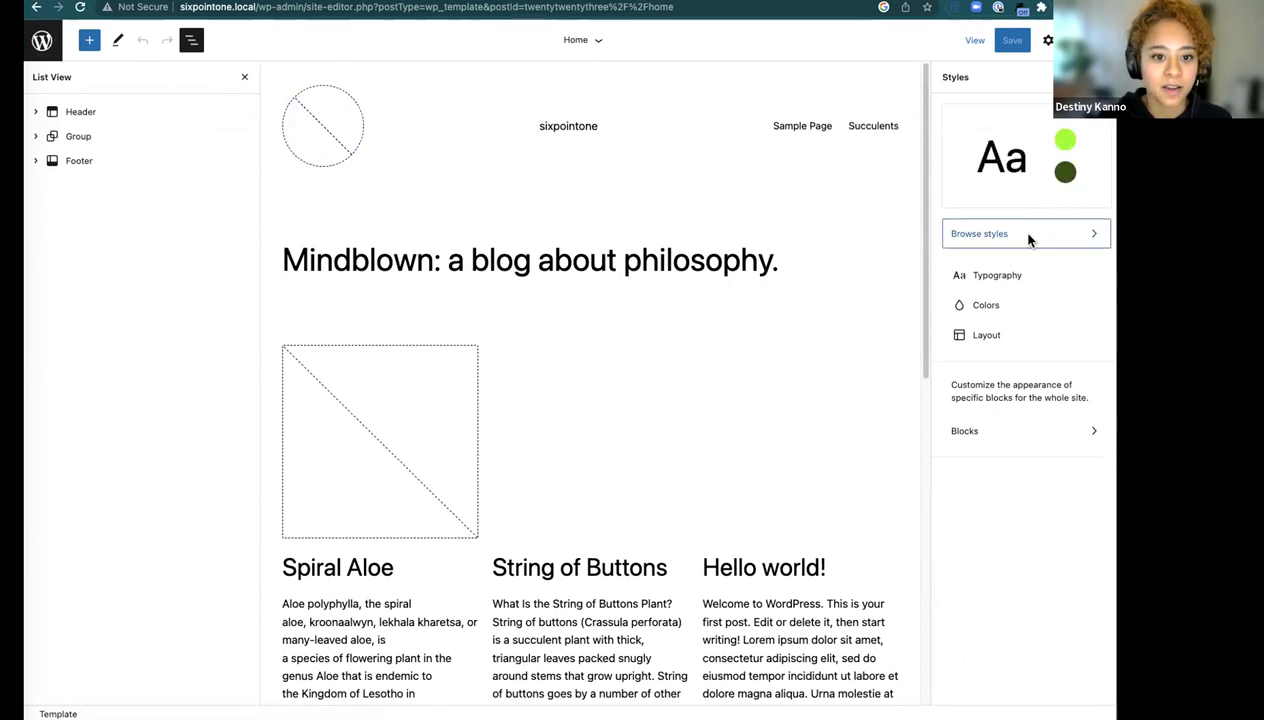
{"action": "left_click", "coordinate": [1030, 241]}
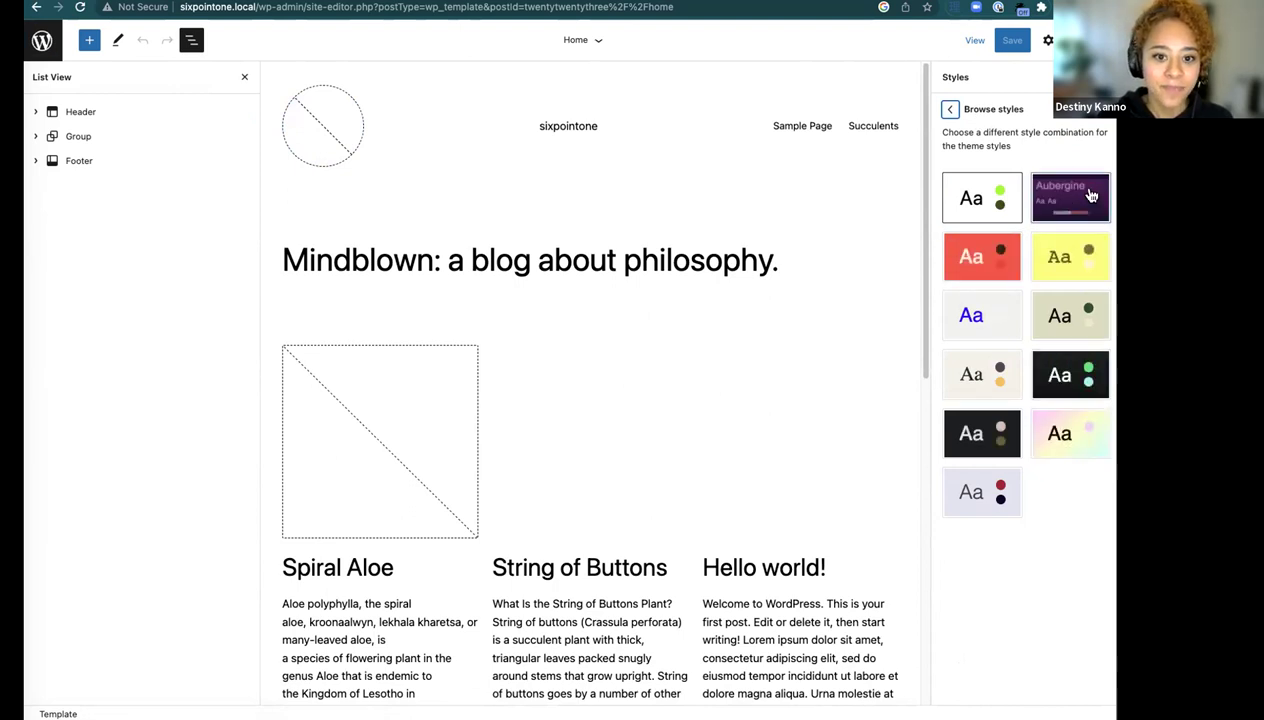
- Try the Electric and Marigold style variations on the Home template, and hide the block list
{"action": "left_click", "coordinate": [995, 340]}
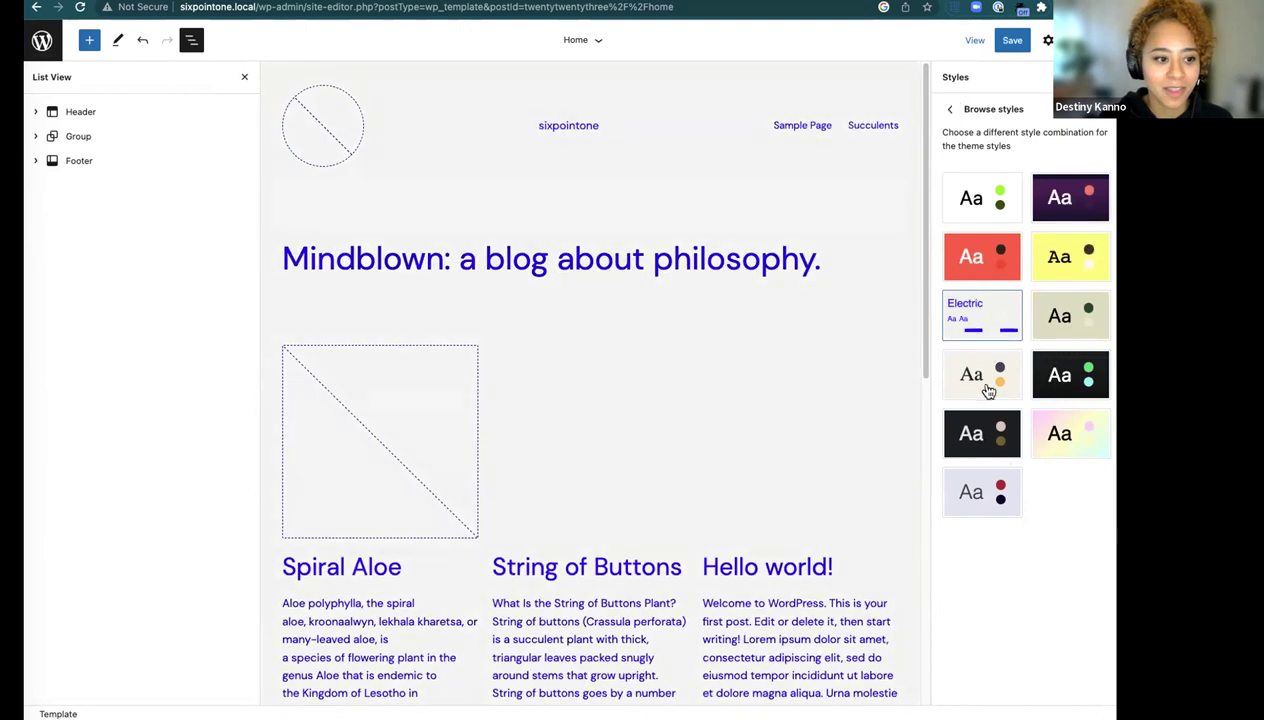
{"action": "left_click", "coordinate": [1005, 398]}
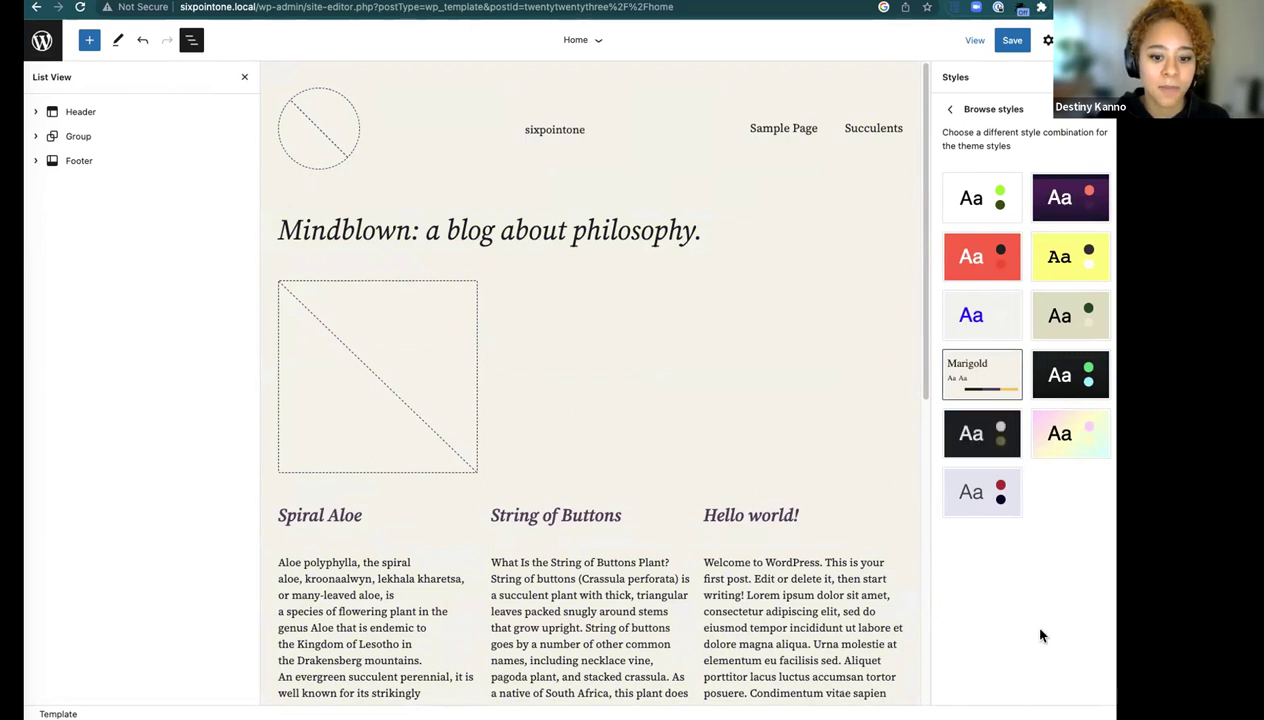
{"action": "left_click", "coordinate": [244, 79]}
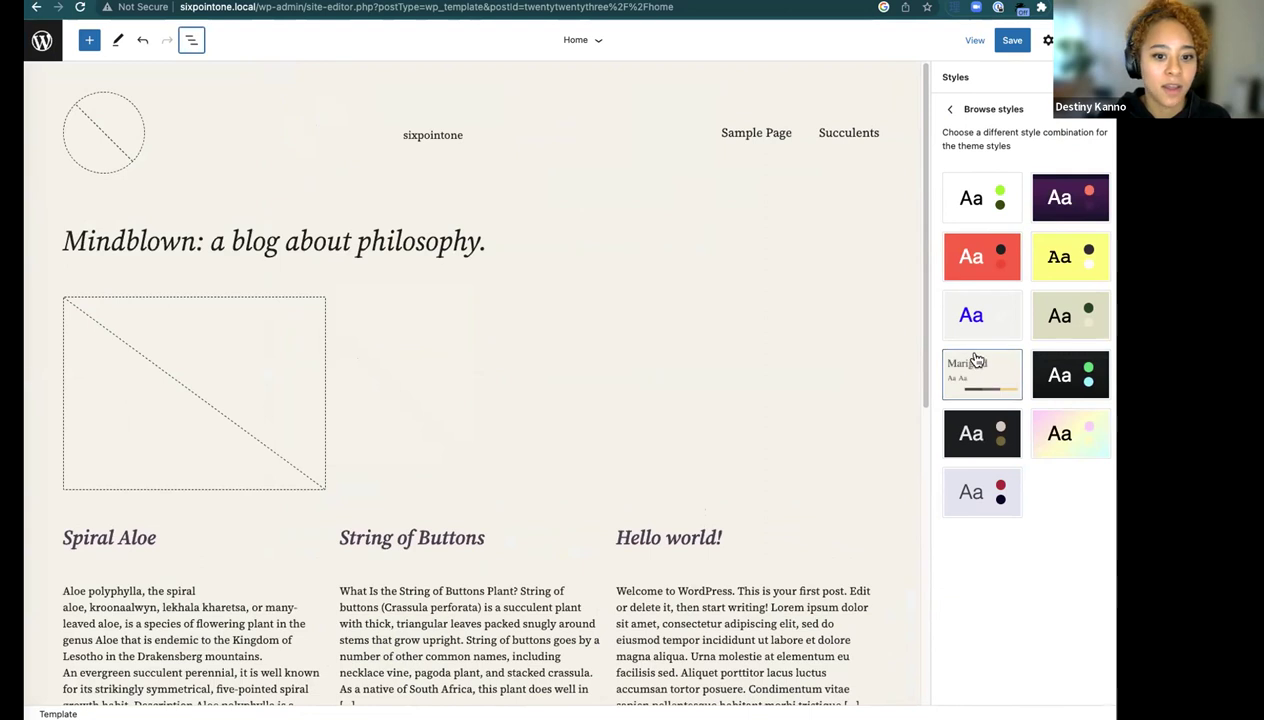
- Try the Pitch and Whisper style variations and check how the post list and header look in them
{"action": "left_click", "coordinate": [980, 440]}
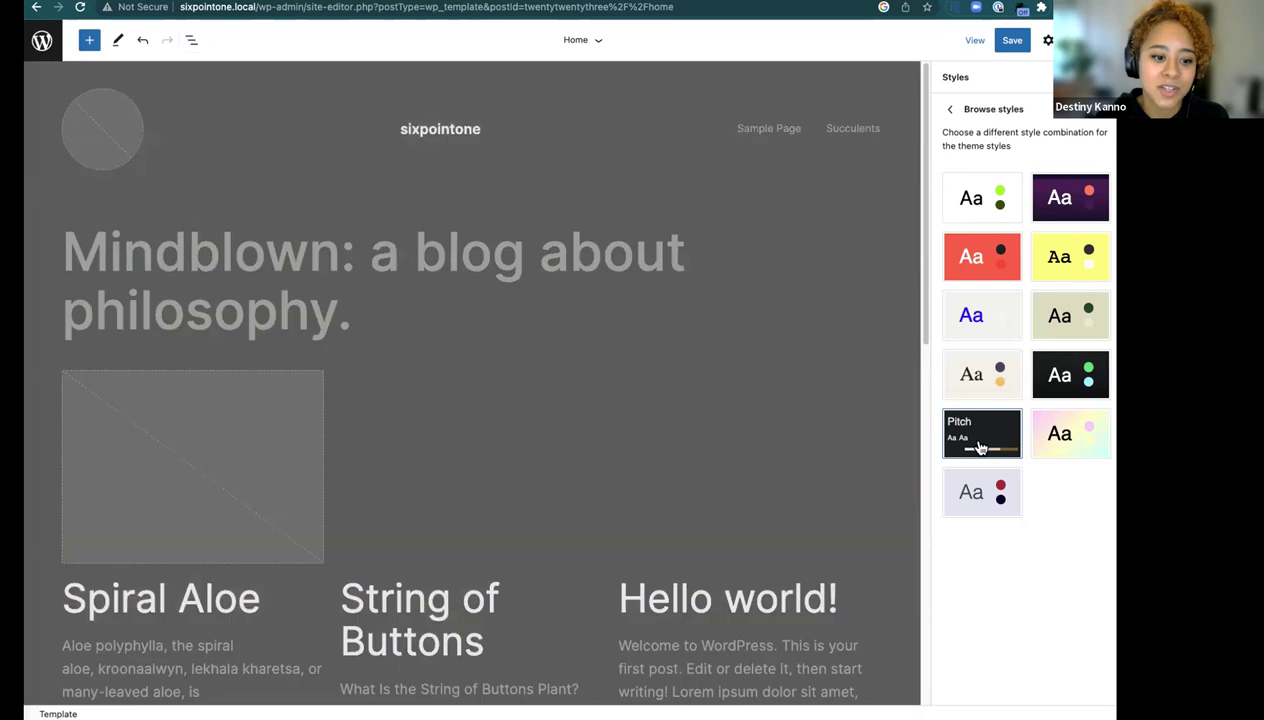
{"action": "scroll", "coordinate": [790, 465], "scroll_direction": "down", "scroll_amount": 1}
{"action": "scroll", "coordinate": [797, 475], "scroll_direction": "down", "scroll_amount": 3}
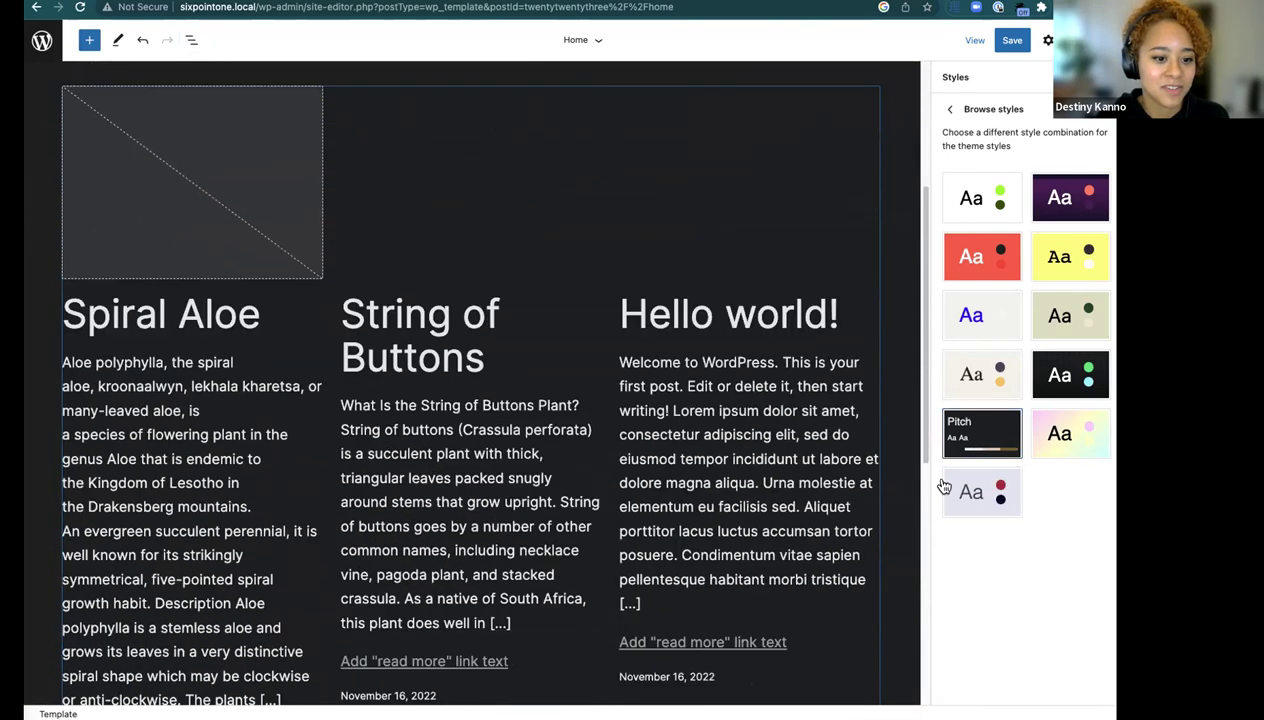
{"action": "left_click", "coordinate": [985, 507]}
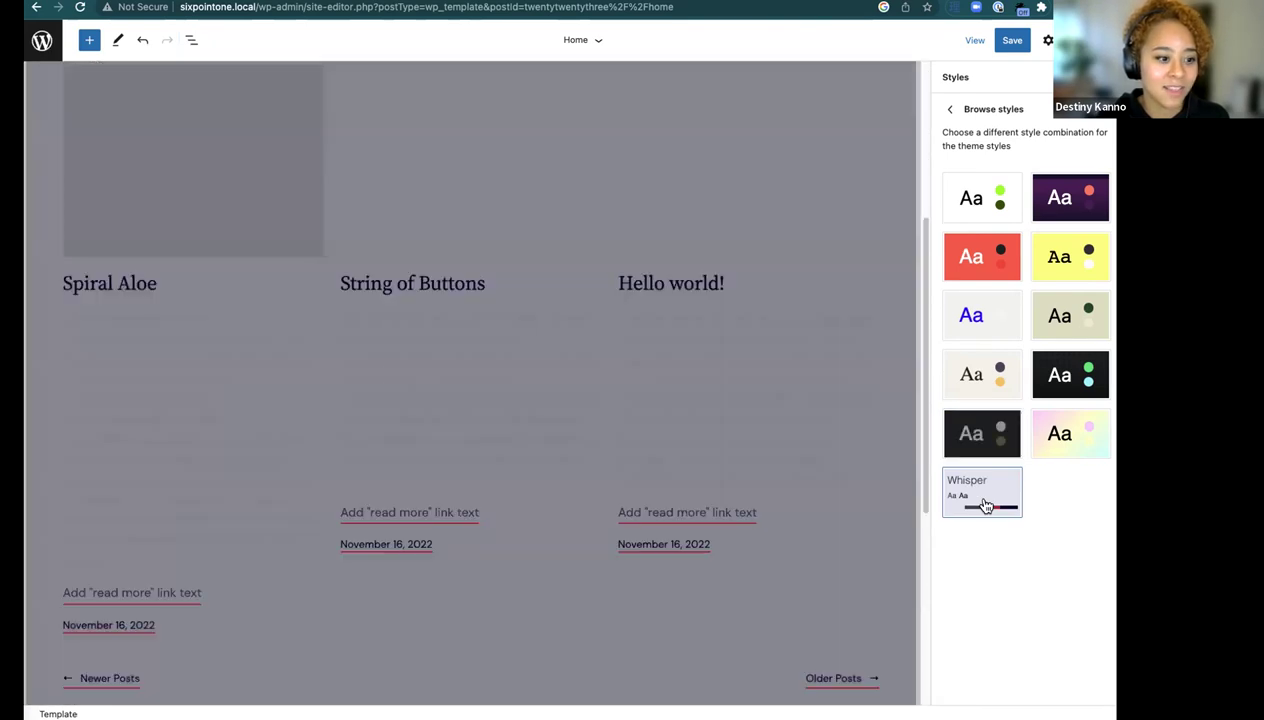
{"action": "scroll", "coordinate": [810, 474], "scroll_direction": "up", "scroll_amount": 5}
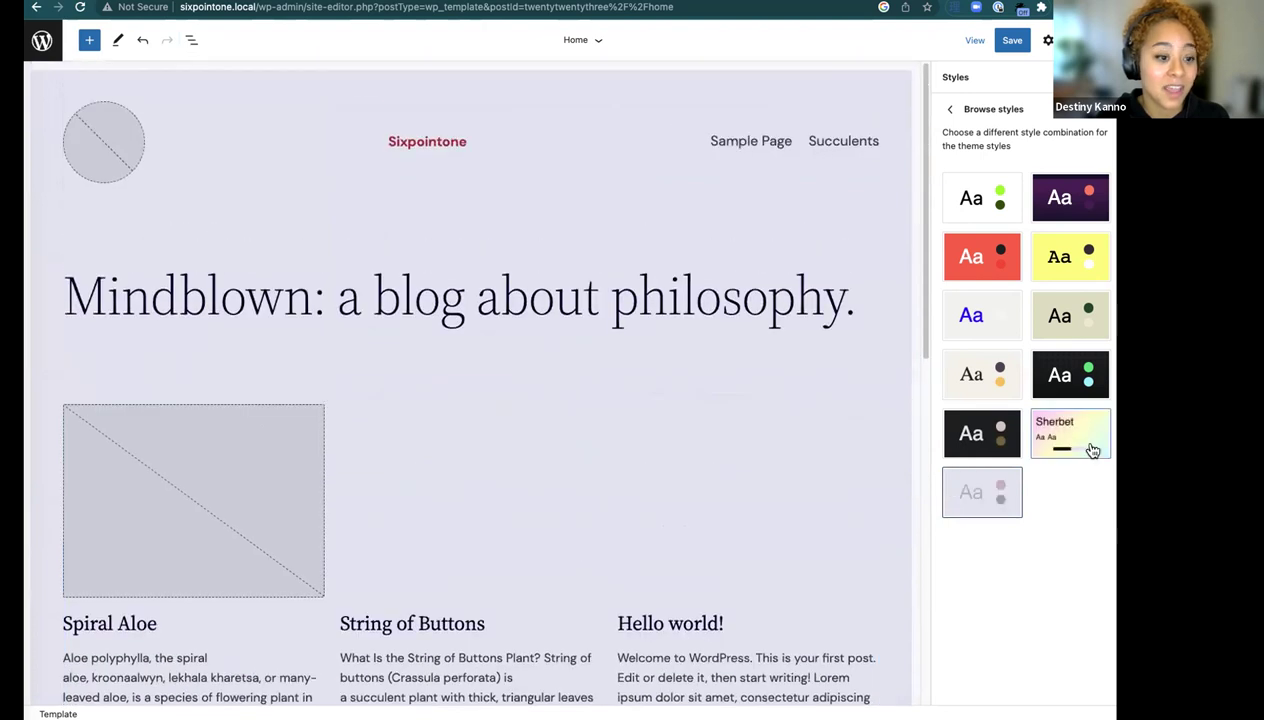
- Try the Sherbet and Pilgrimage style variations and look over the full Home template
{"action": "left_click", "coordinate": [1088, 445]}
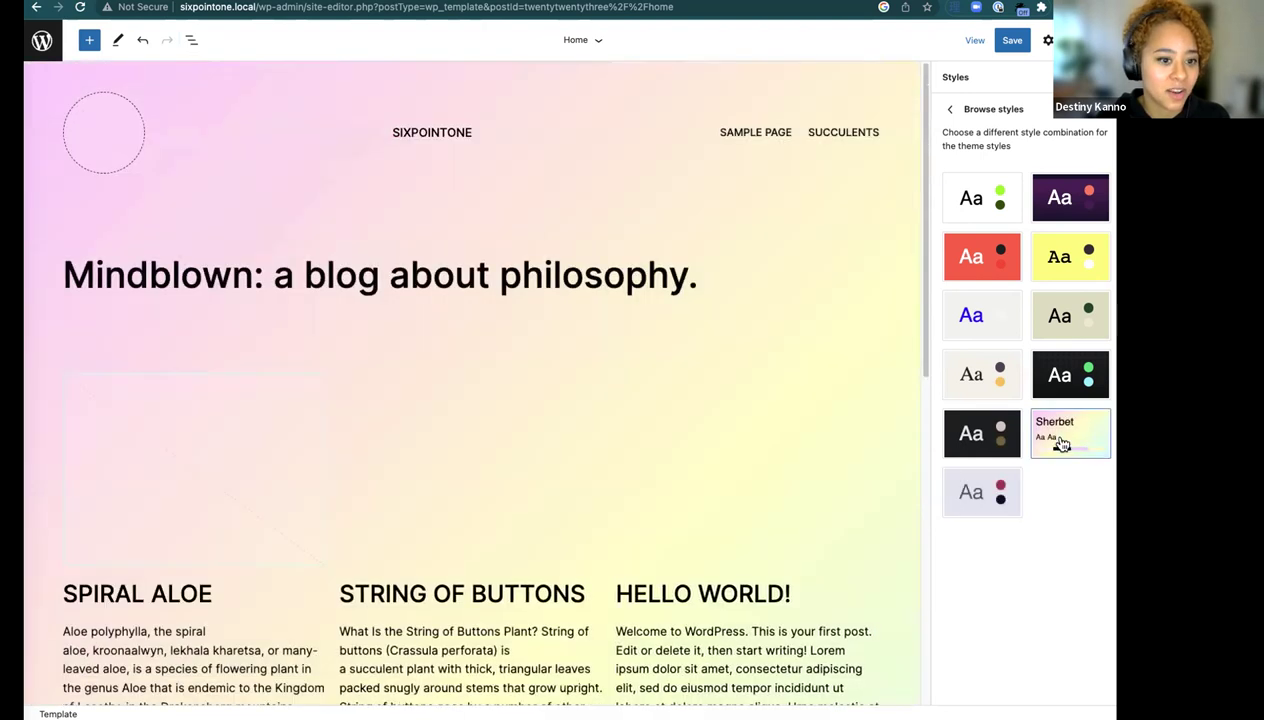
{"action": "left_click", "coordinate": [1051, 375]}
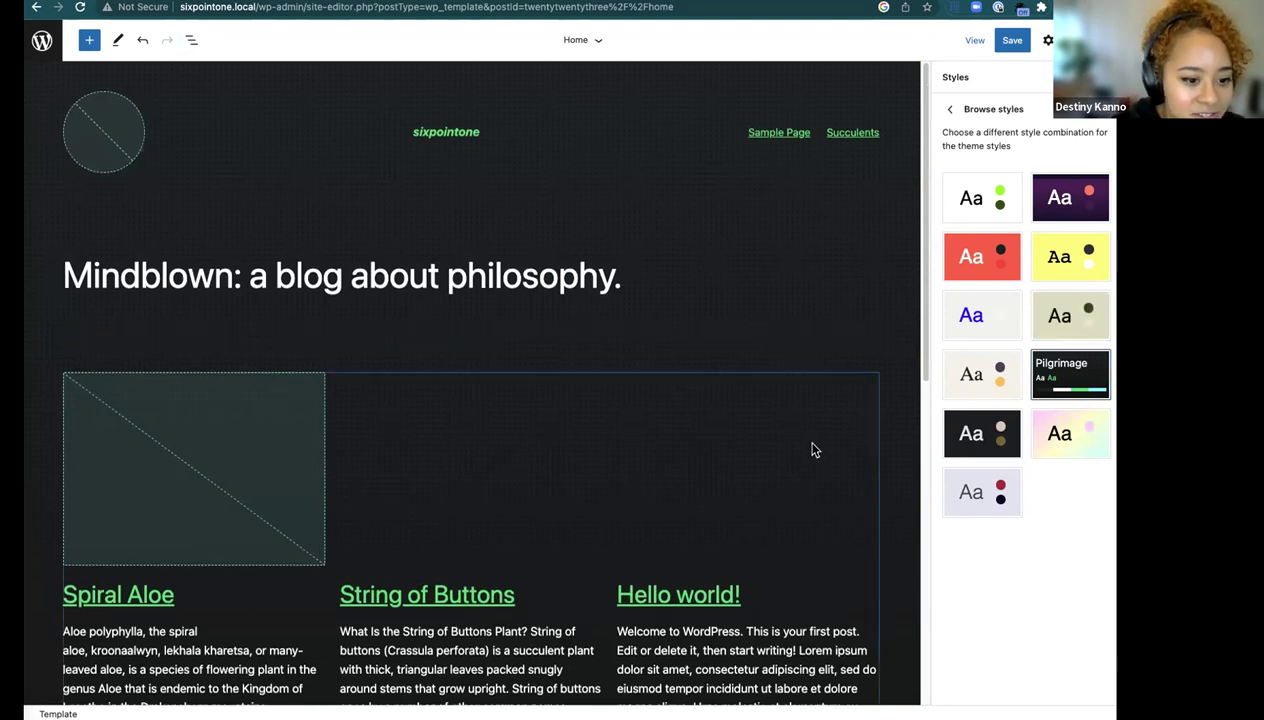
{"action": "scroll", "coordinate": [865, 392], "scroll_direction": "down", "scroll_amount": 5}
{"action": "scroll", "coordinate": [865, 390], "scroll_direction": "up", "scroll_amount": 5}
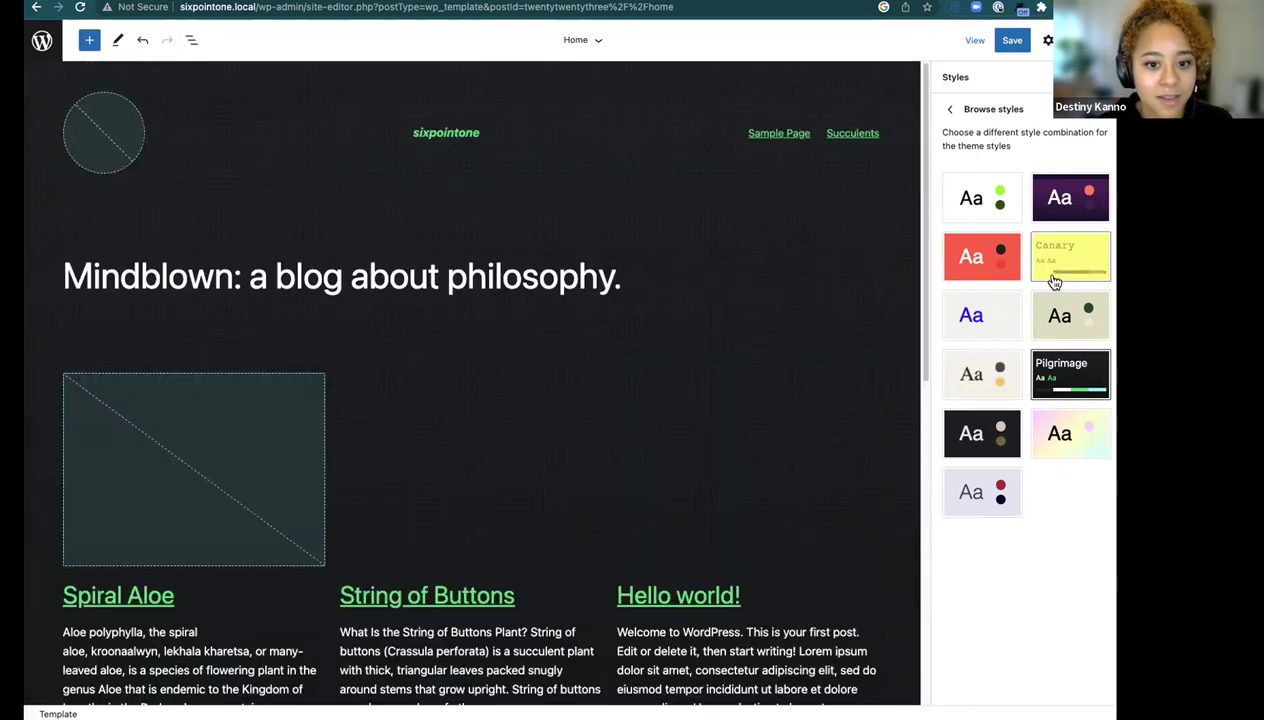
- Try the Canary style variation and inspect the post featured image and the posts below it
{"action": "left_click", "coordinate": [1054, 282]}
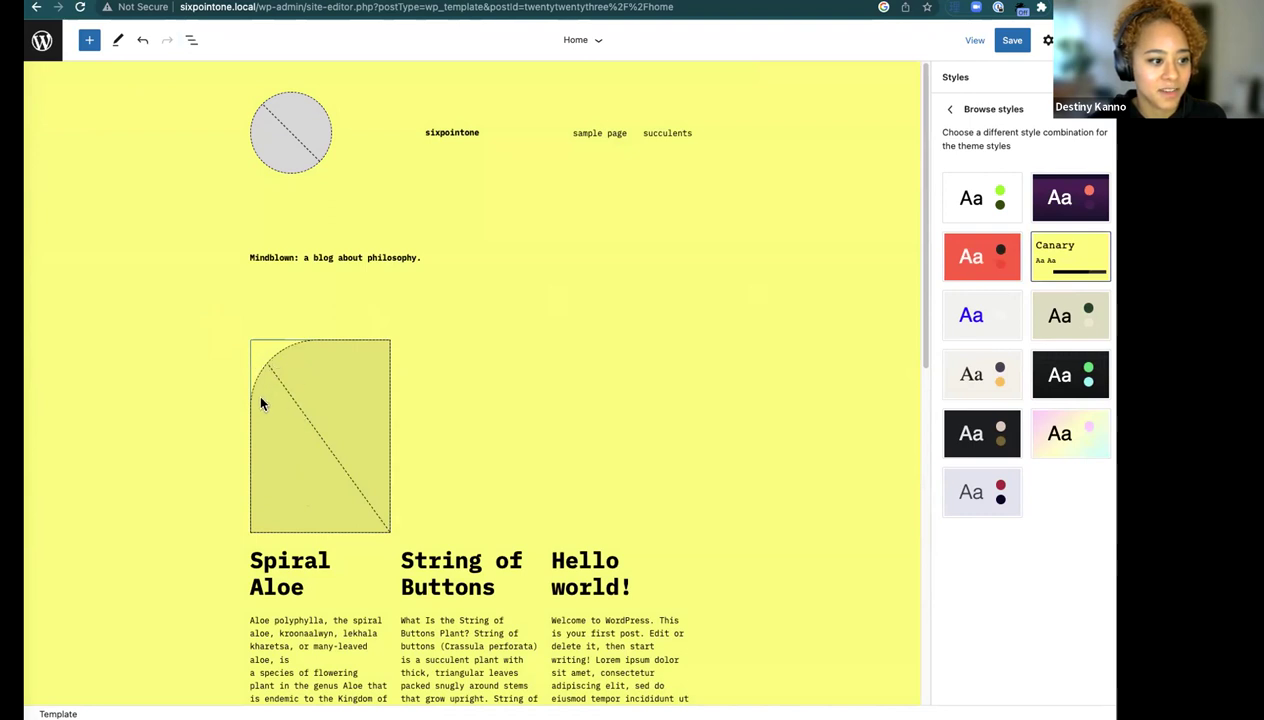
{"action": "left_click", "coordinate": [313, 355]}
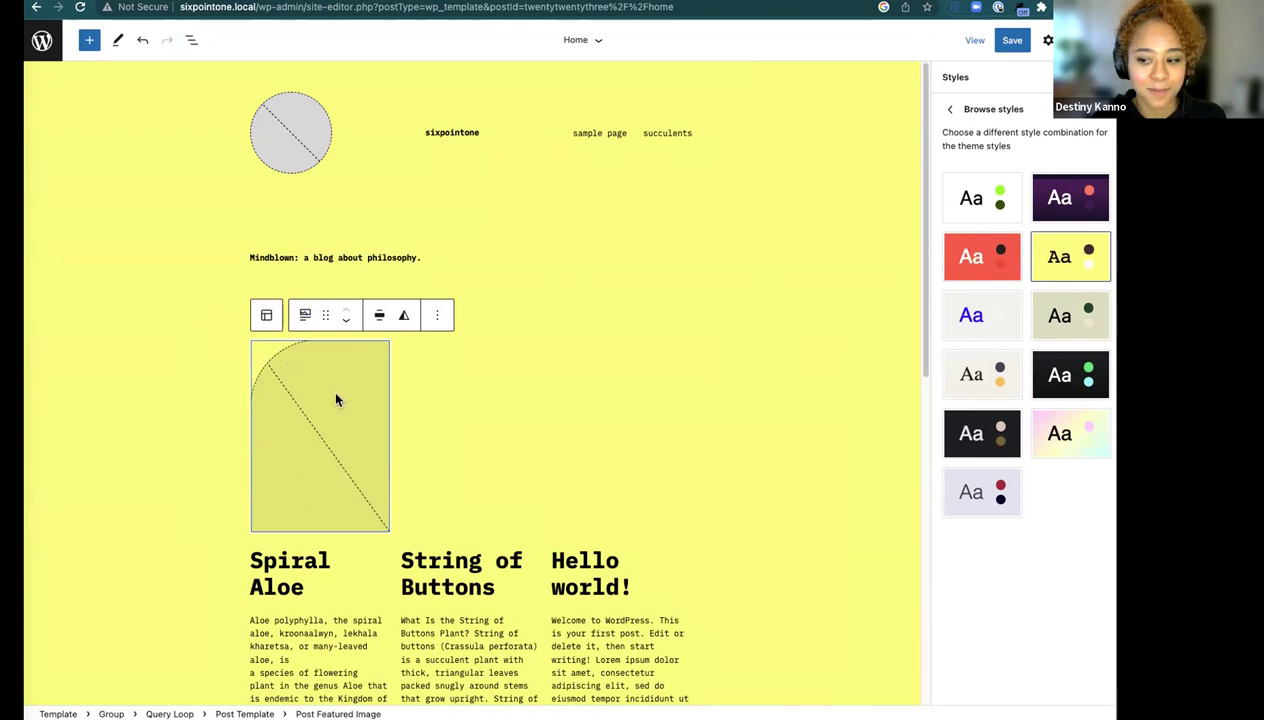
{"action": "scroll", "coordinate": [319, 404], "scroll_direction": "down", "scroll_amount": 1}
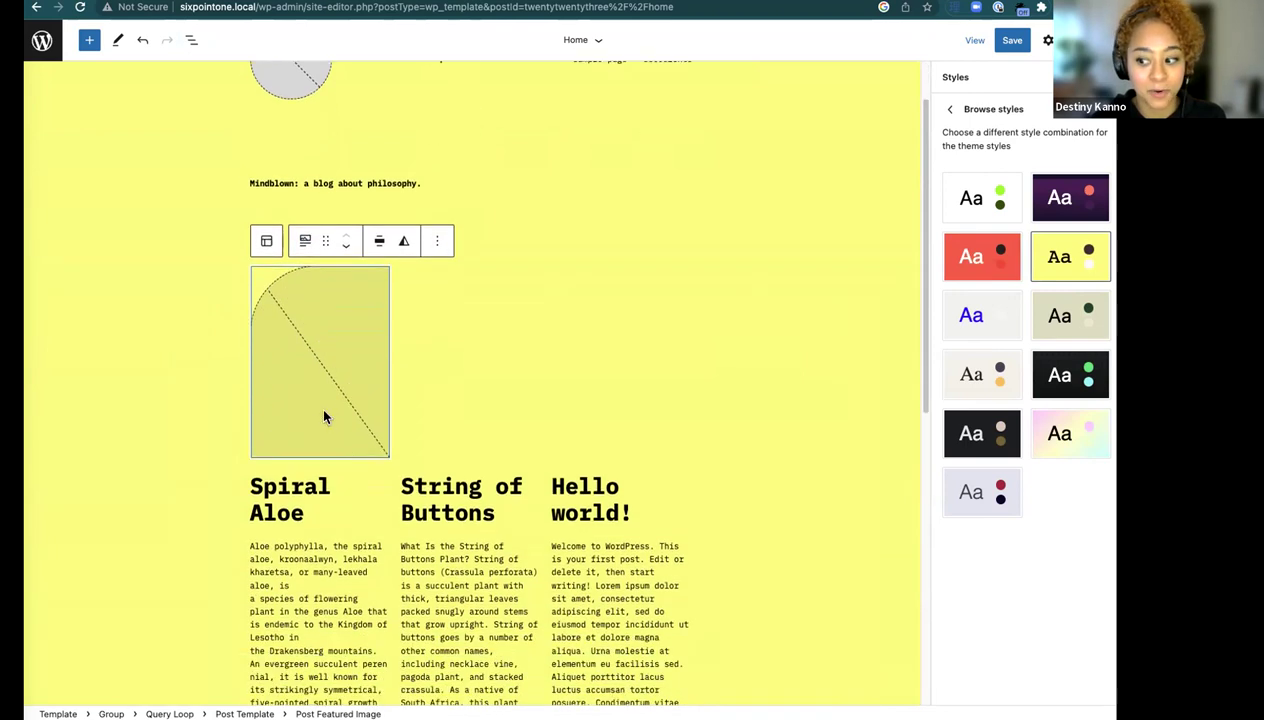
{"action": "scroll", "coordinate": [330, 415], "scroll_direction": "down", "scroll_amount": 5}
{"action": "scroll", "coordinate": [330, 415], "scroll_direction": "up", "scroll_amount": 5}
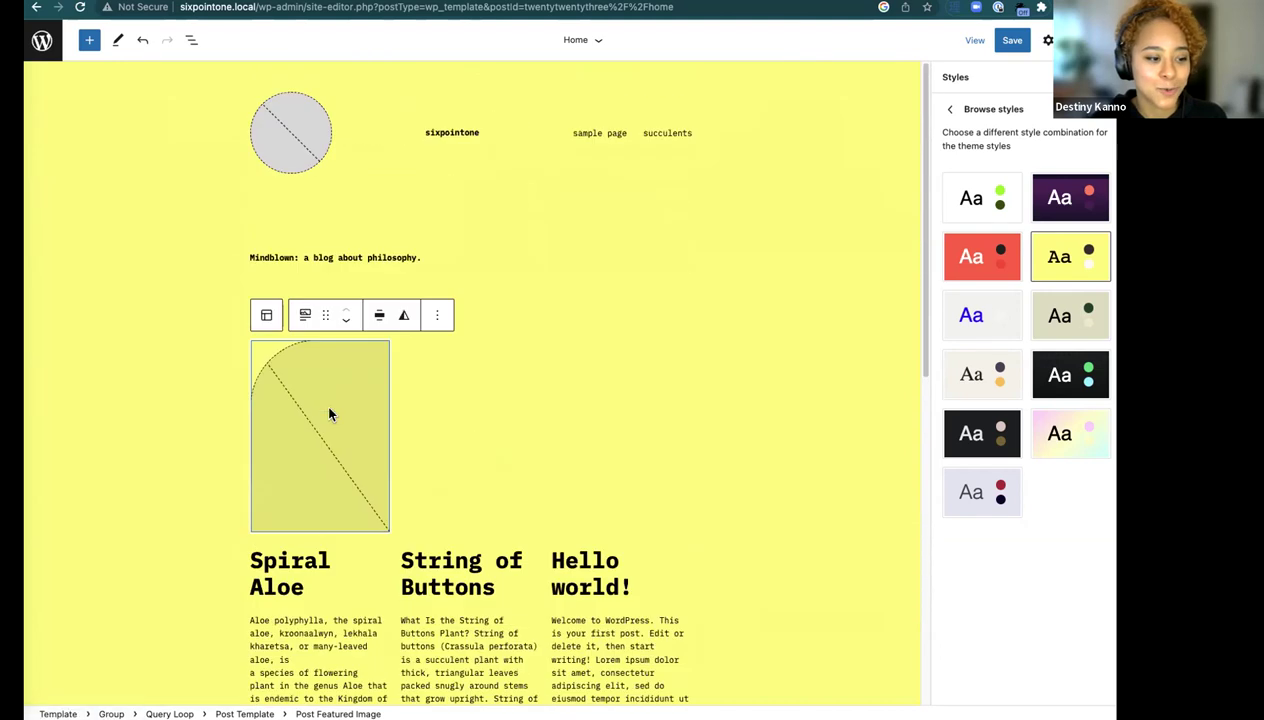
- Preview the Aubergine style variation, and switch the Home template to the Block out variation
{"action": "left_click", "coordinate": [1084, 204]}
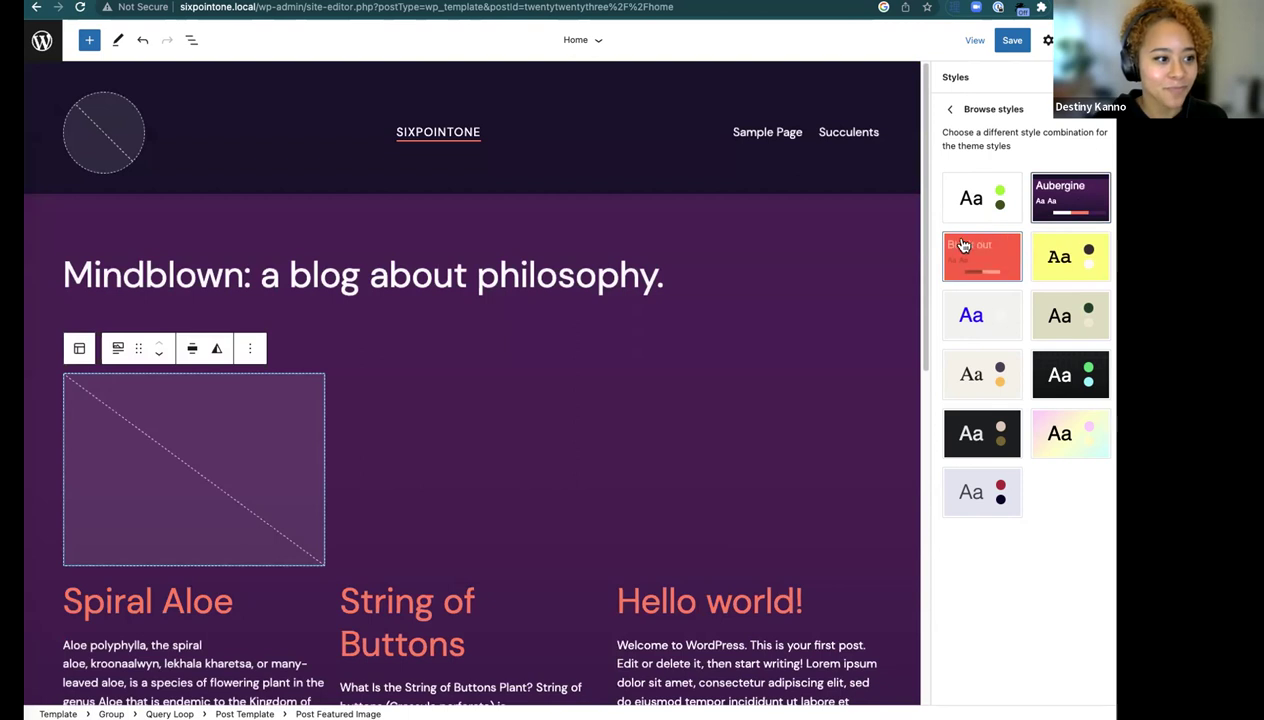
{"action": "left_click", "coordinate": [978, 258]}
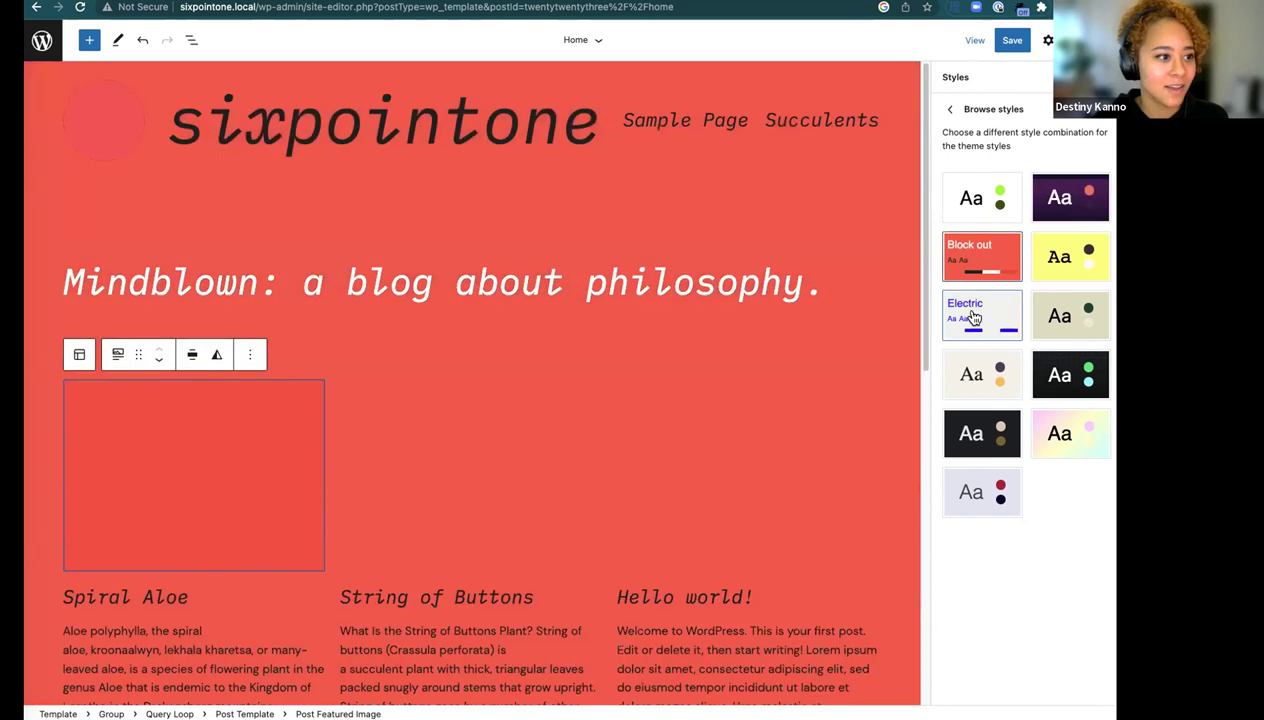
- Preview the Electric style variation, then switch the Home template to Marigold and save the custom styles
{"action": "left_click", "coordinate": [975, 316]}
{"action": "left_click", "coordinate": [990, 376]}
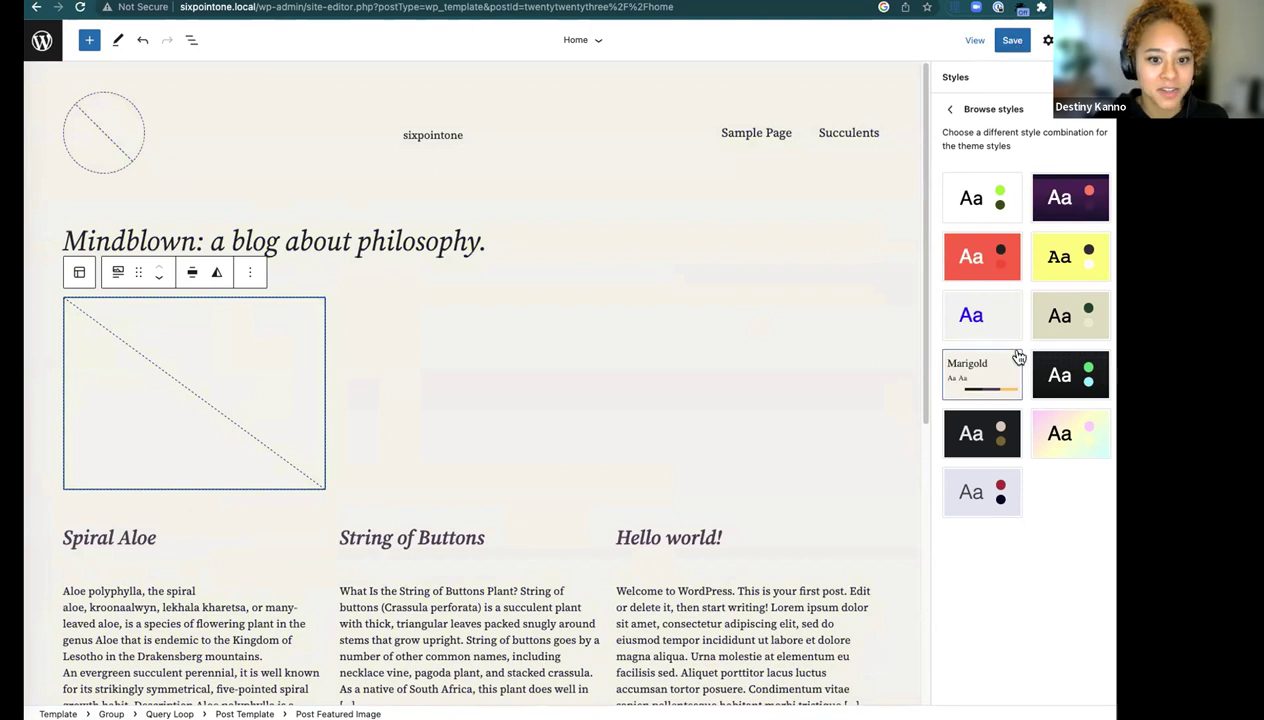
{"action": "left_click", "coordinate": [1008, 41]}
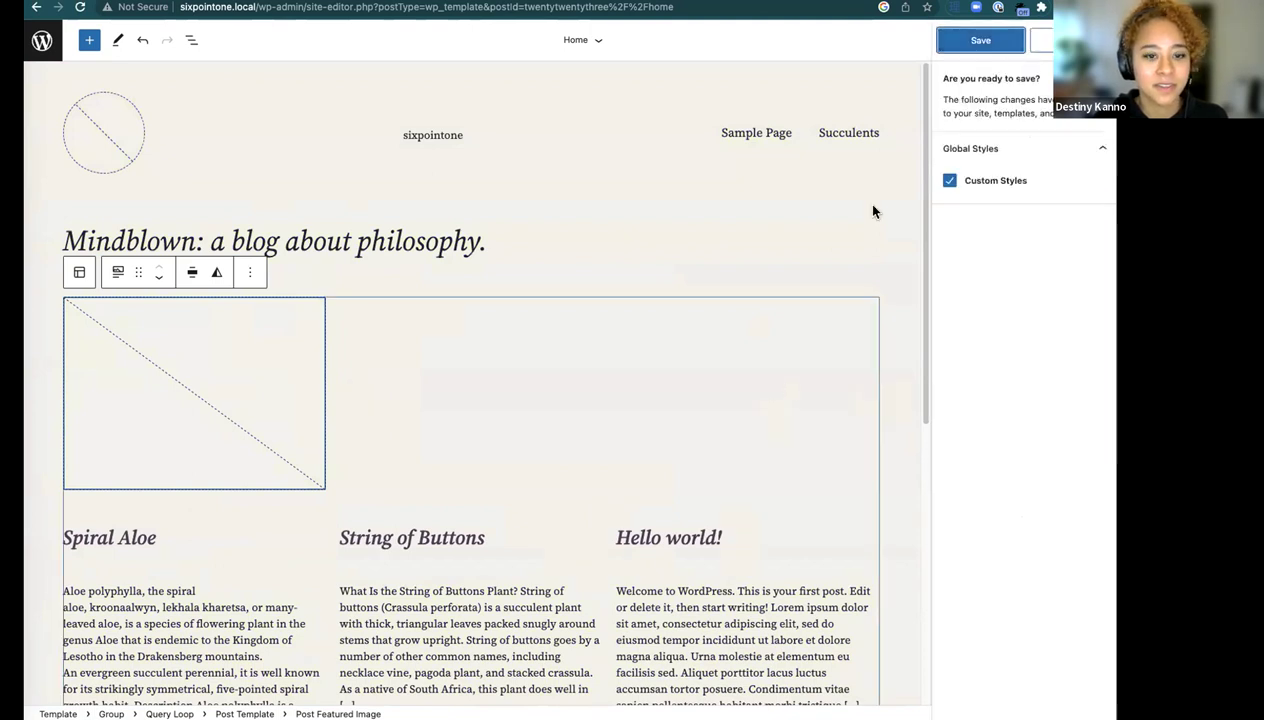
{"action": "left_click", "coordinate": [976, 44]}
{"action": "scroll", "coordinate": [600, 318], "scroll_direction": "down", "scroll_amount": 3}
{"action": "scroll", "coordinate": [580, 310], "scroll_direction": "up", "scroll_amount": 3}
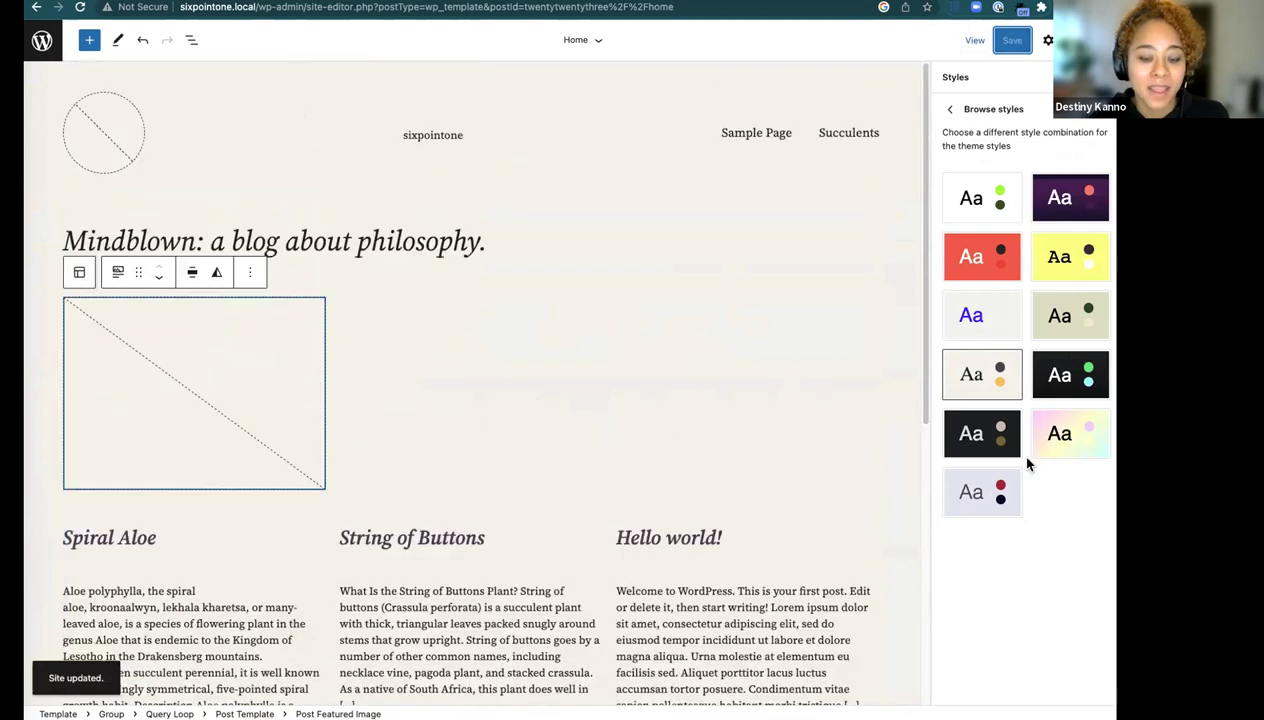
- Try the large, small and Default font sizes in the site-wide button typography, checking the Get In Touch button
{"action": "left_click", "coordinate": [955, 115]}
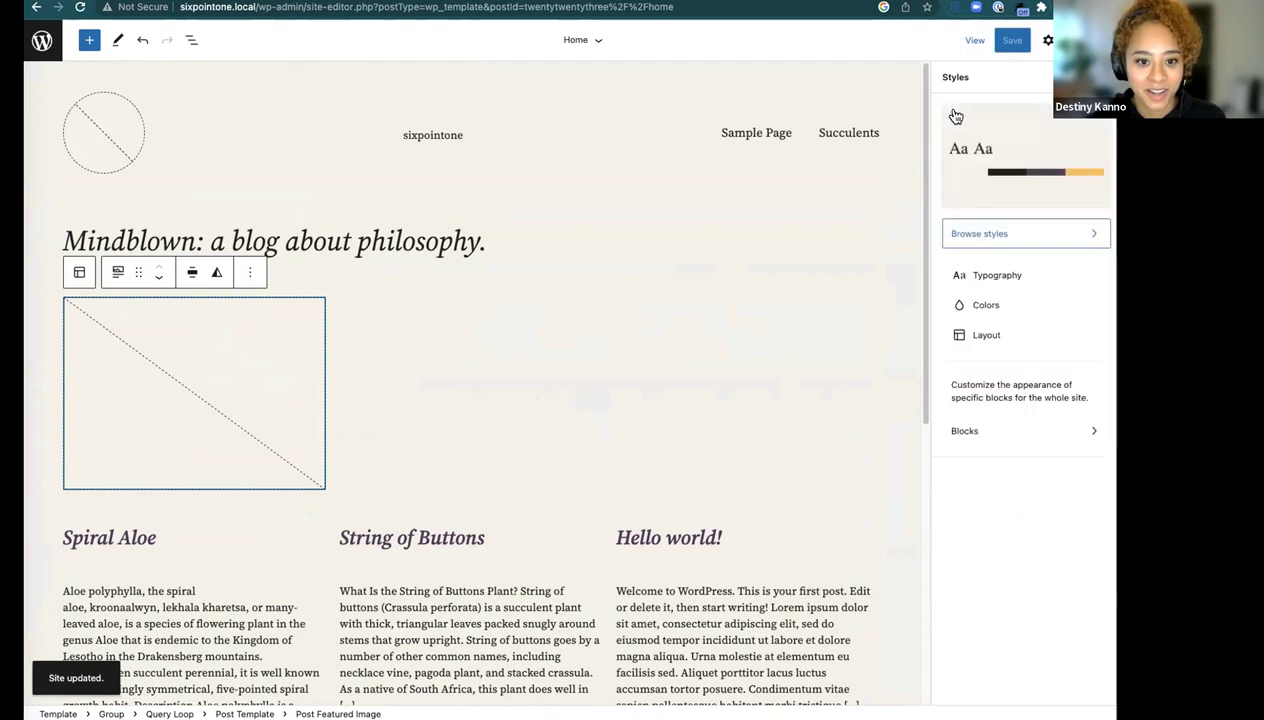
{"action": "left_click", "coordinate": [1028, 280]}
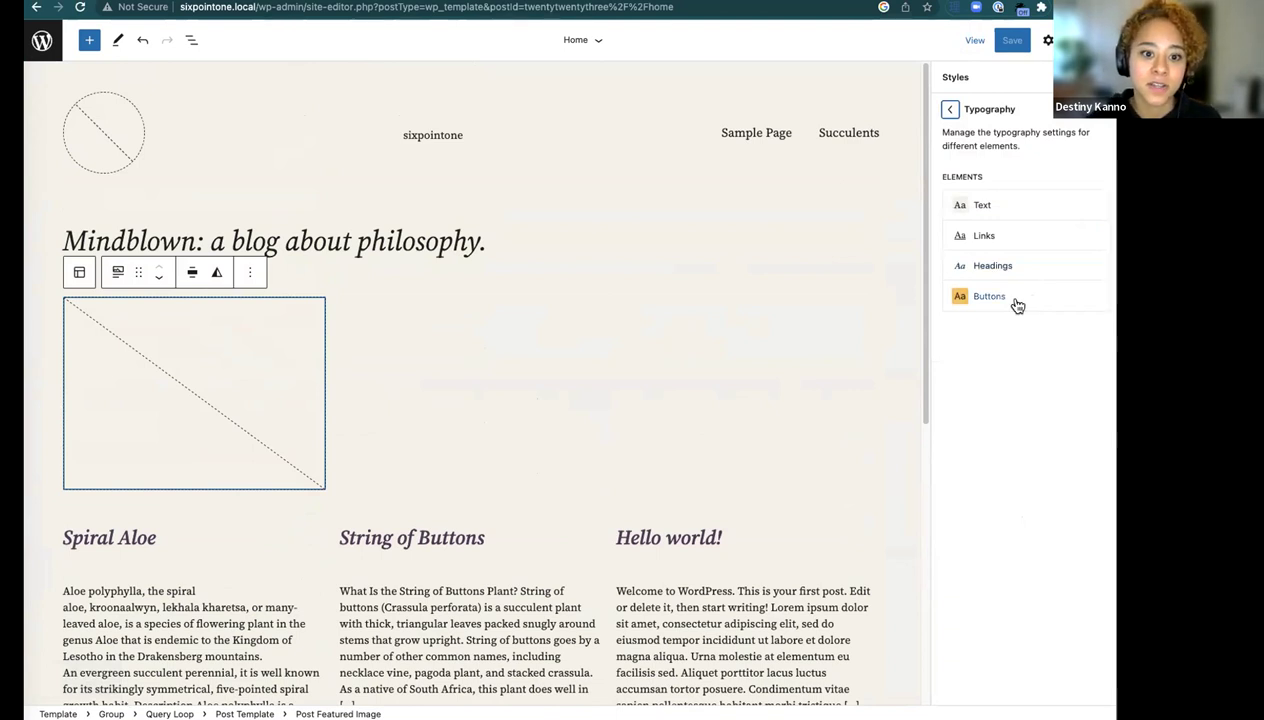
{"action": "left_click", "coordinate": [1004, 295]}
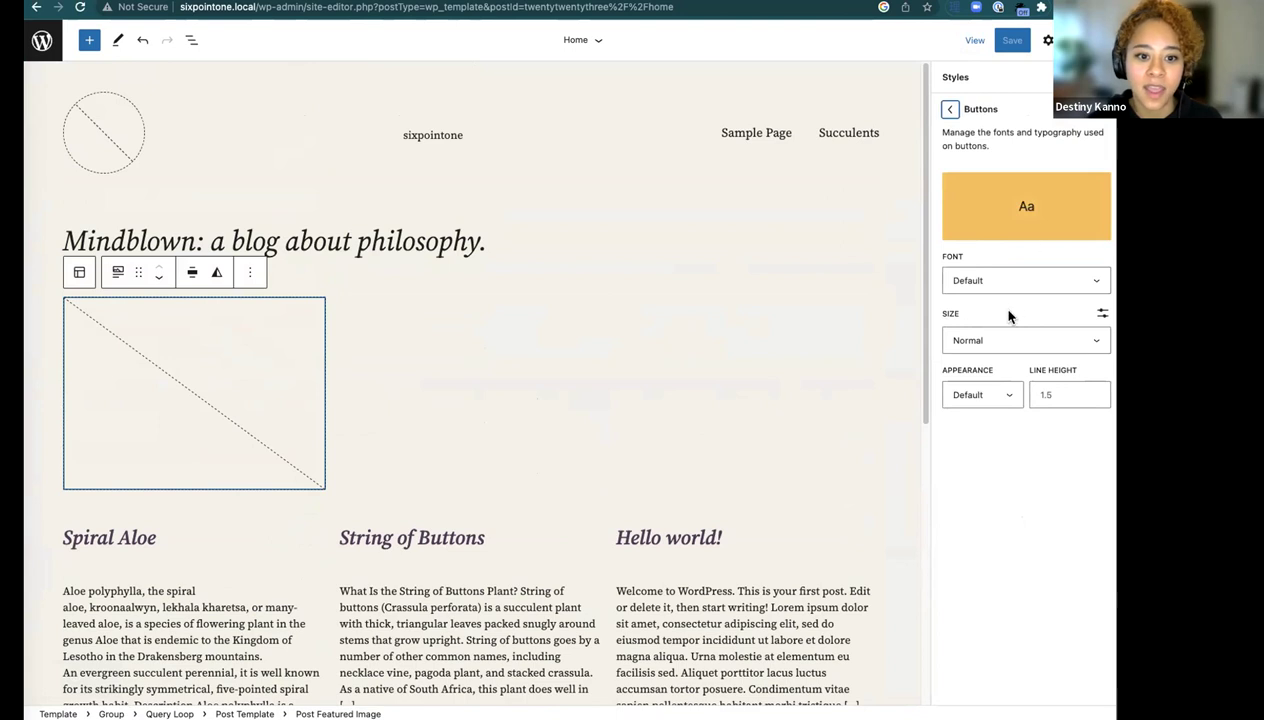
{"action": "left_click", "coordinate": [1100, 316]}
{"action": "left_click", "coordinate": [1100, 316]}
{"action": "left_click", "coordinate": [984, 343]}
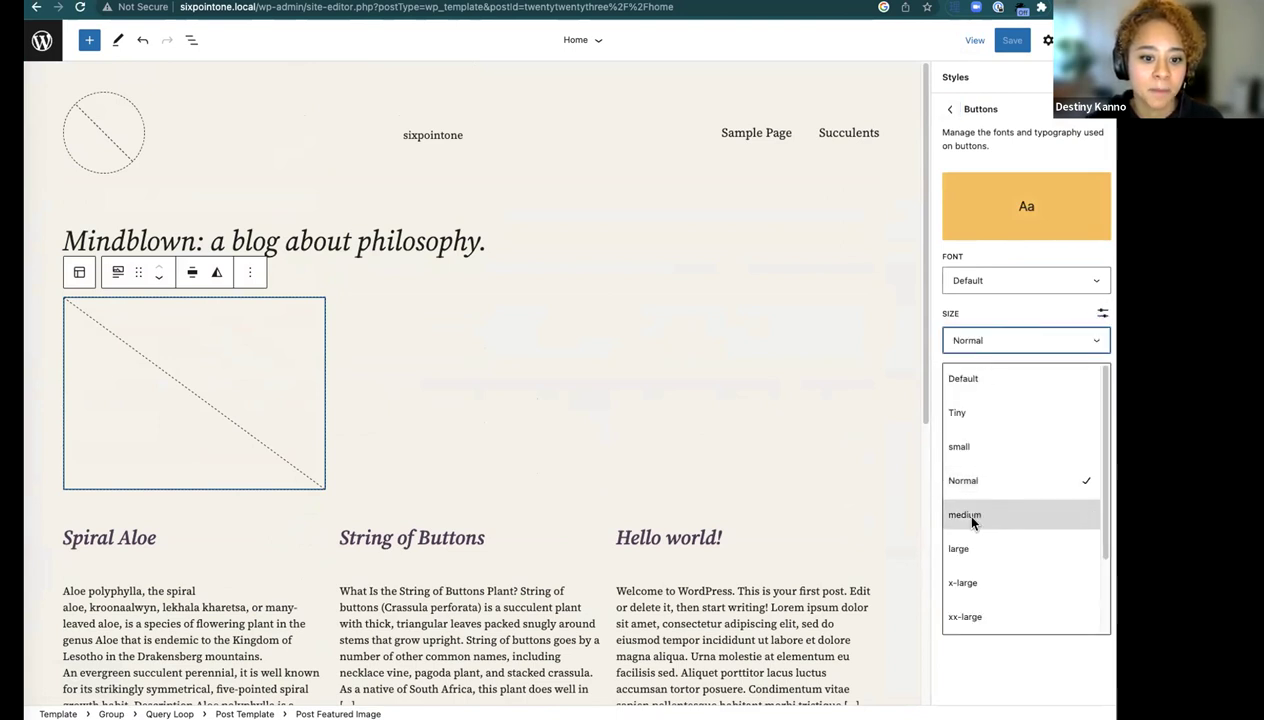
{"action": "scroll", "coordinate": [727, 414], "scroll_direction": "down", "scroll_amount": 5}
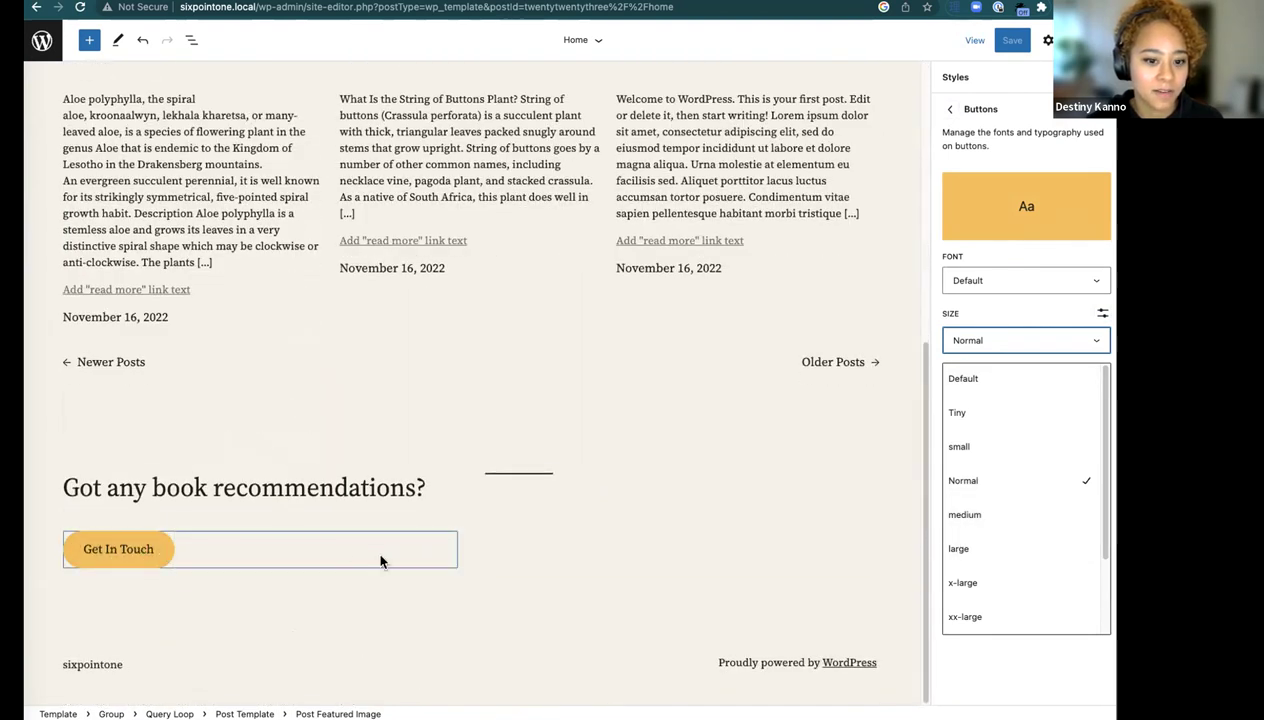
{"action": "left_click", "coordinate": [1021, 550]}
{"action": "left_click", "coordinate": [999, 340]}
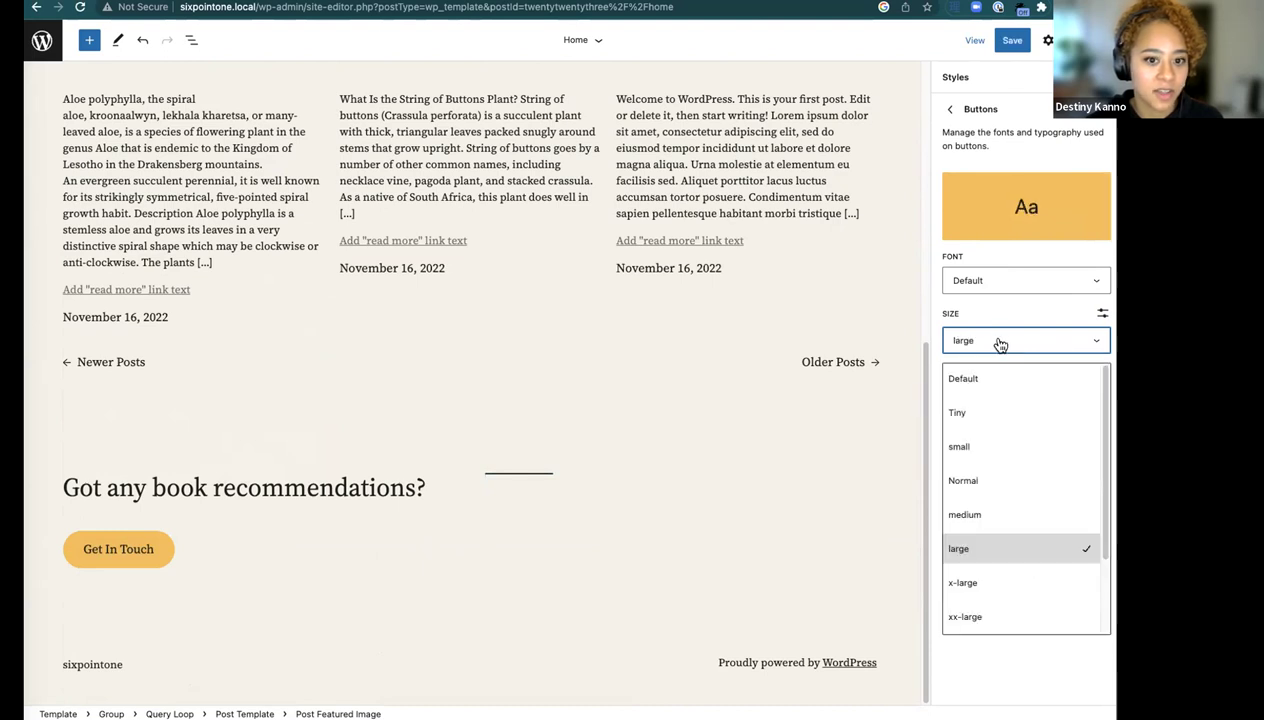
{"action": "left_click", "coordinate": [993, 446]}
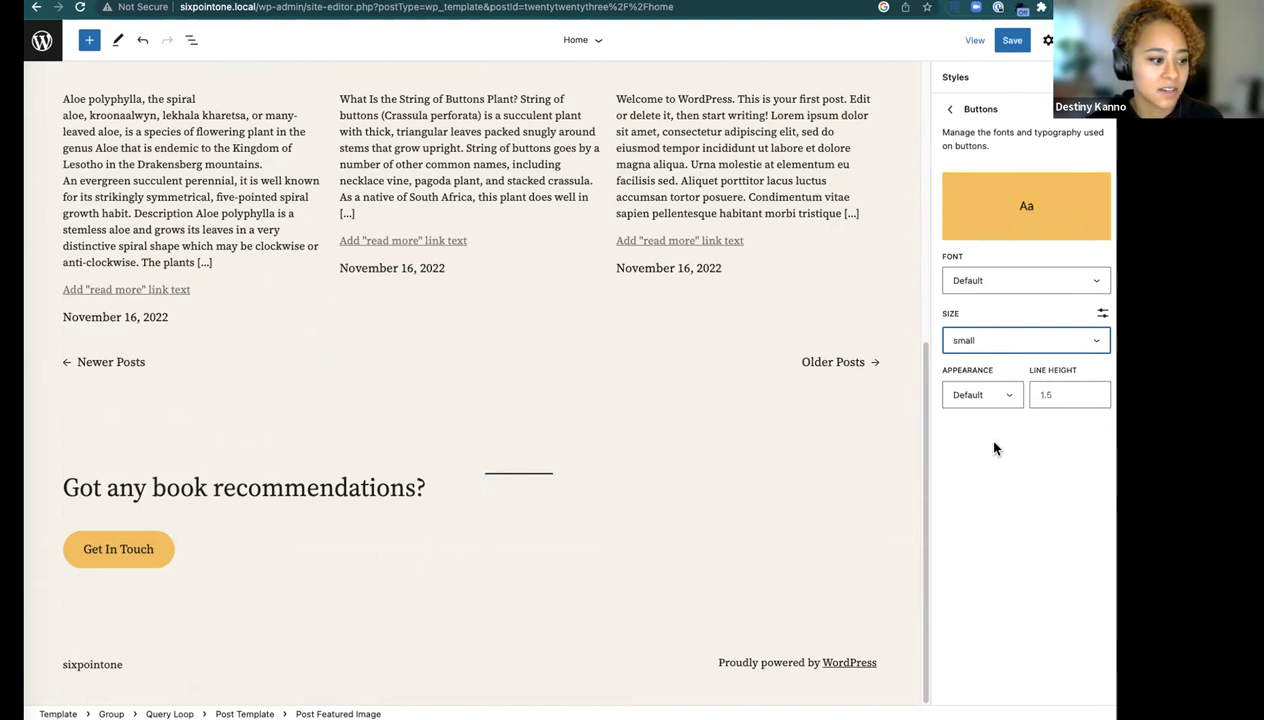
{"action": "left_click", "coordinate": [1005, 345]}
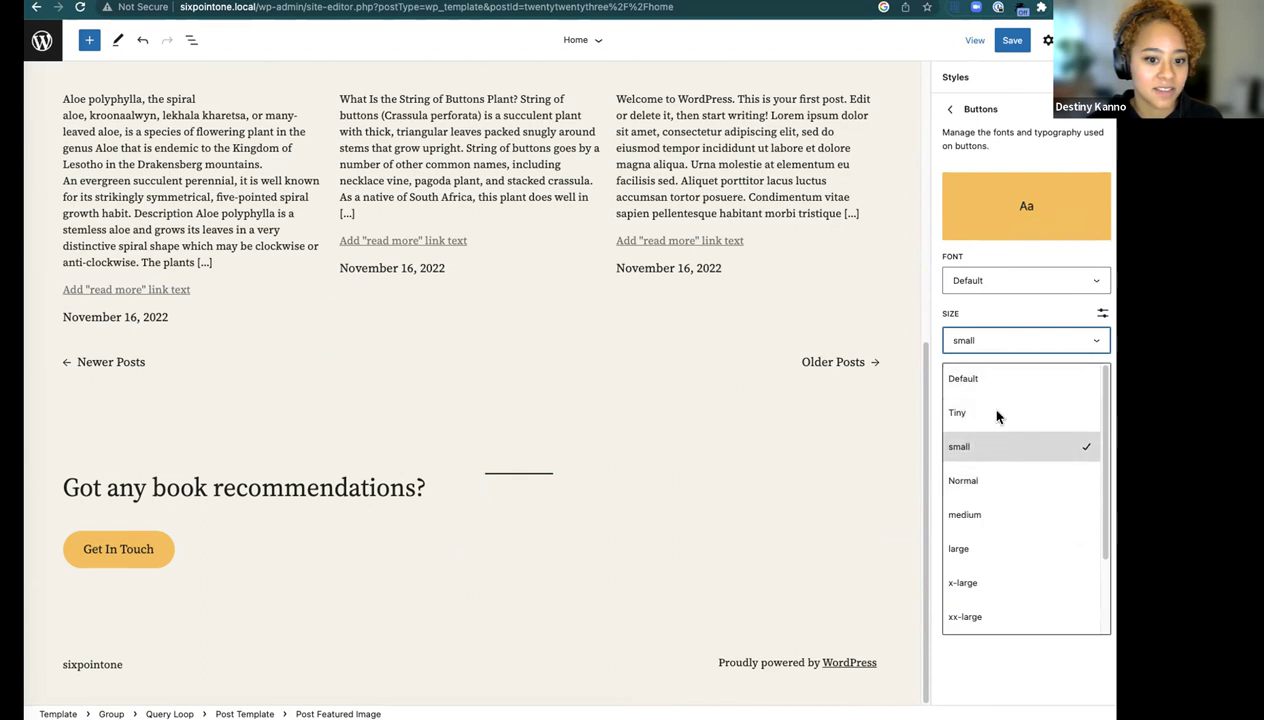
{"action": "left_click", "coordinate": [967, 375]}
- Try IBM Plex Mono as the site-wide button font, and switch it back to the serif font
{"action": "left_click", "coordinate": [957, 277]}
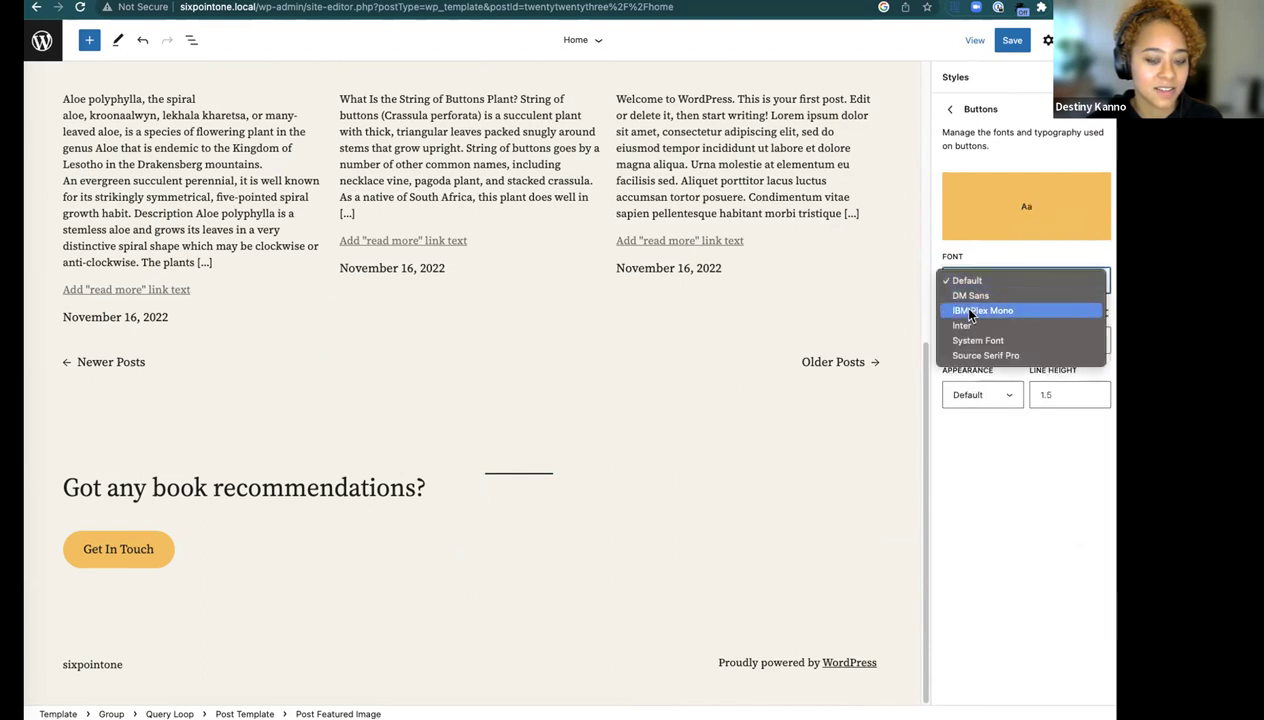
{"action": "left_click", "coordinate": [971, 313]}
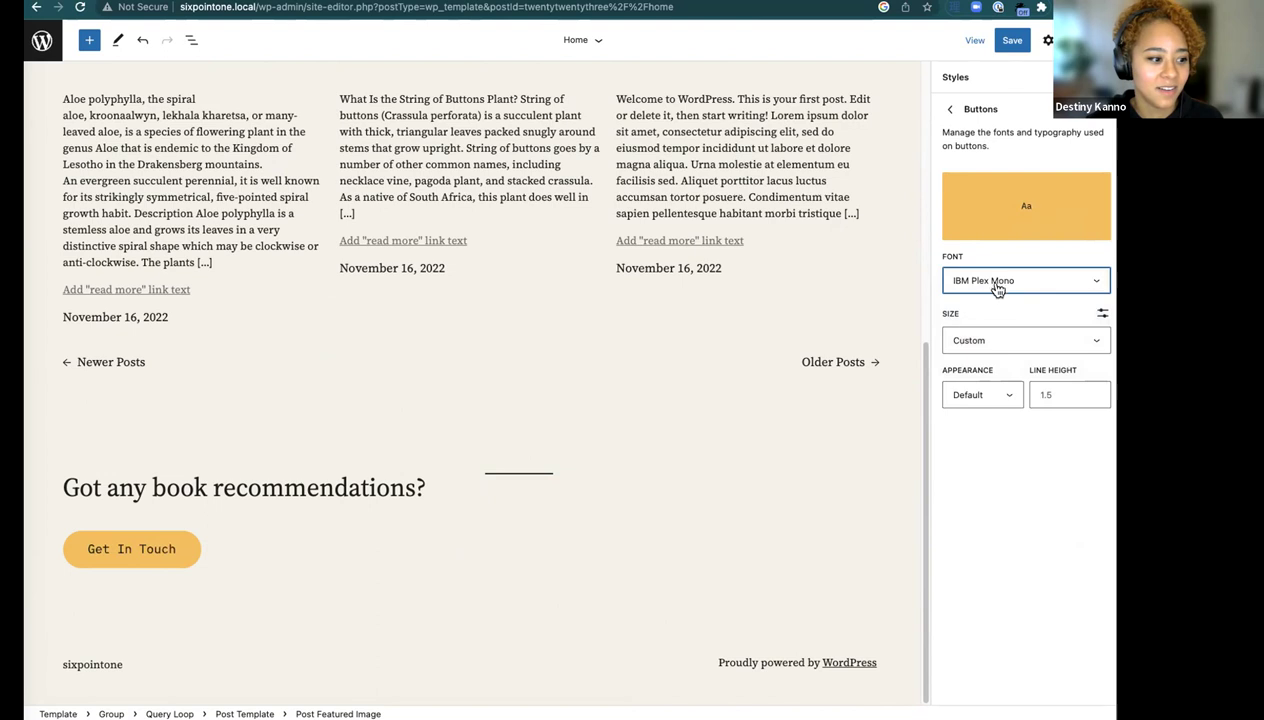
{"action": "left_click", "coordinate": [998, 285]}
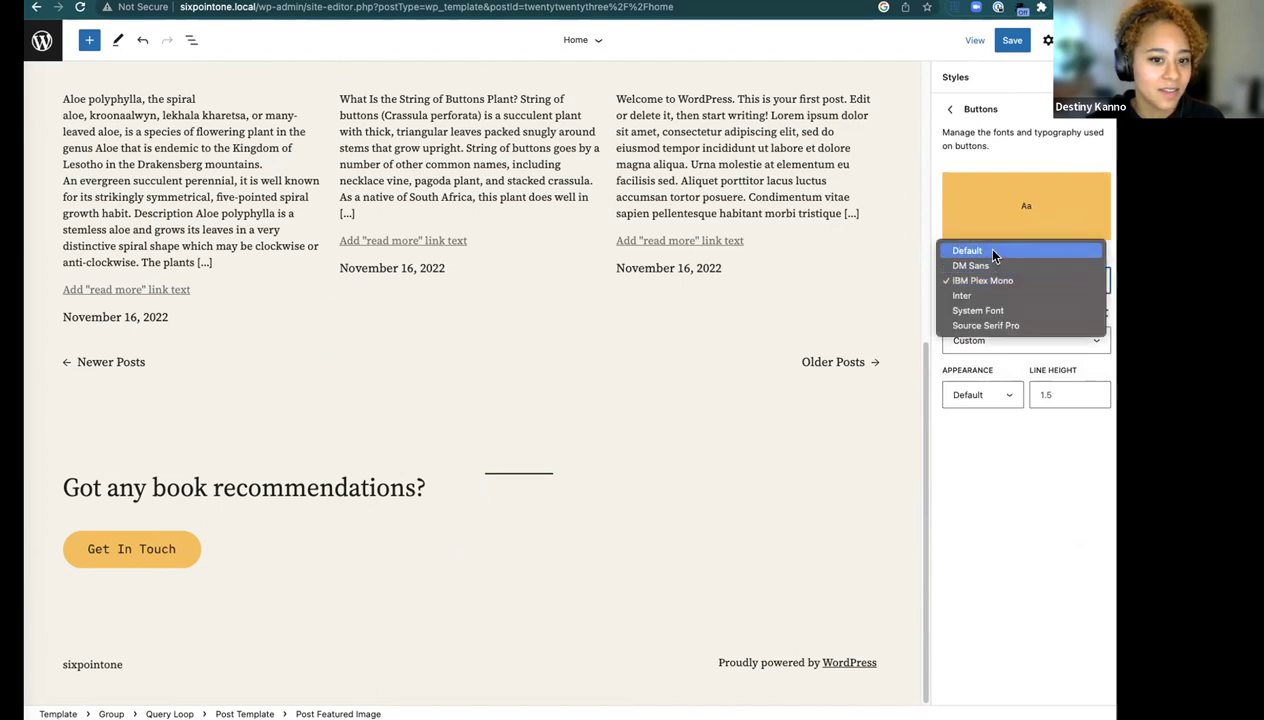
{"action": "left_click", "coordinate": [995, 360]}
{"action": "left_click", "coordinate": [949, 109]}
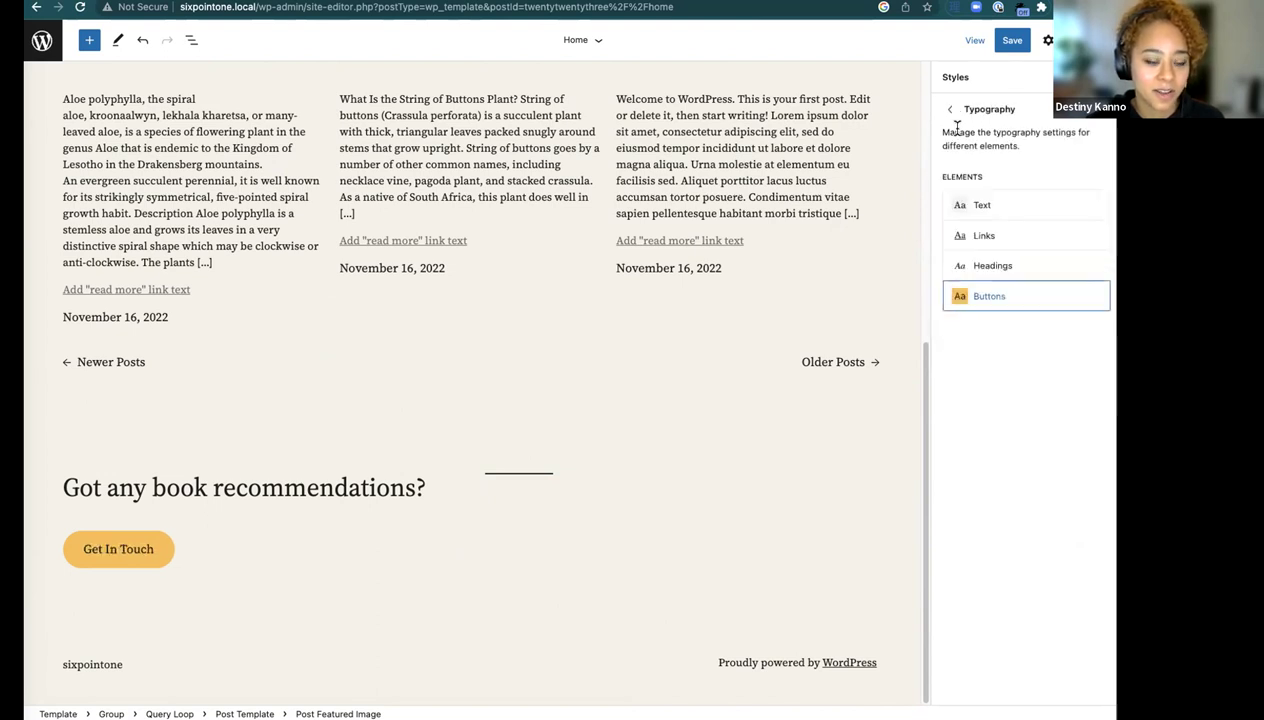
- Review the site's text typography settings and the palette and element colors, comparing them with the Home template
{"action": "left_click", "coordinate": [988, 206]}
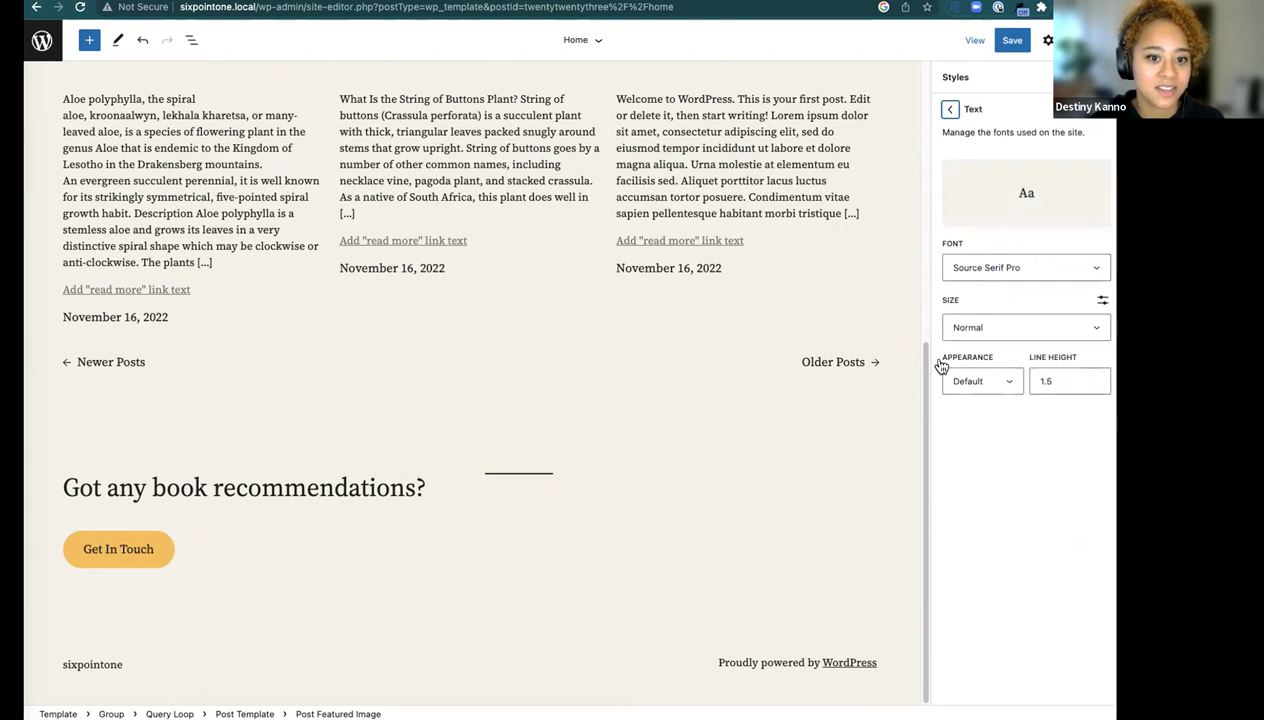
{"action": "left_click", "coordinate": [953, 112]}
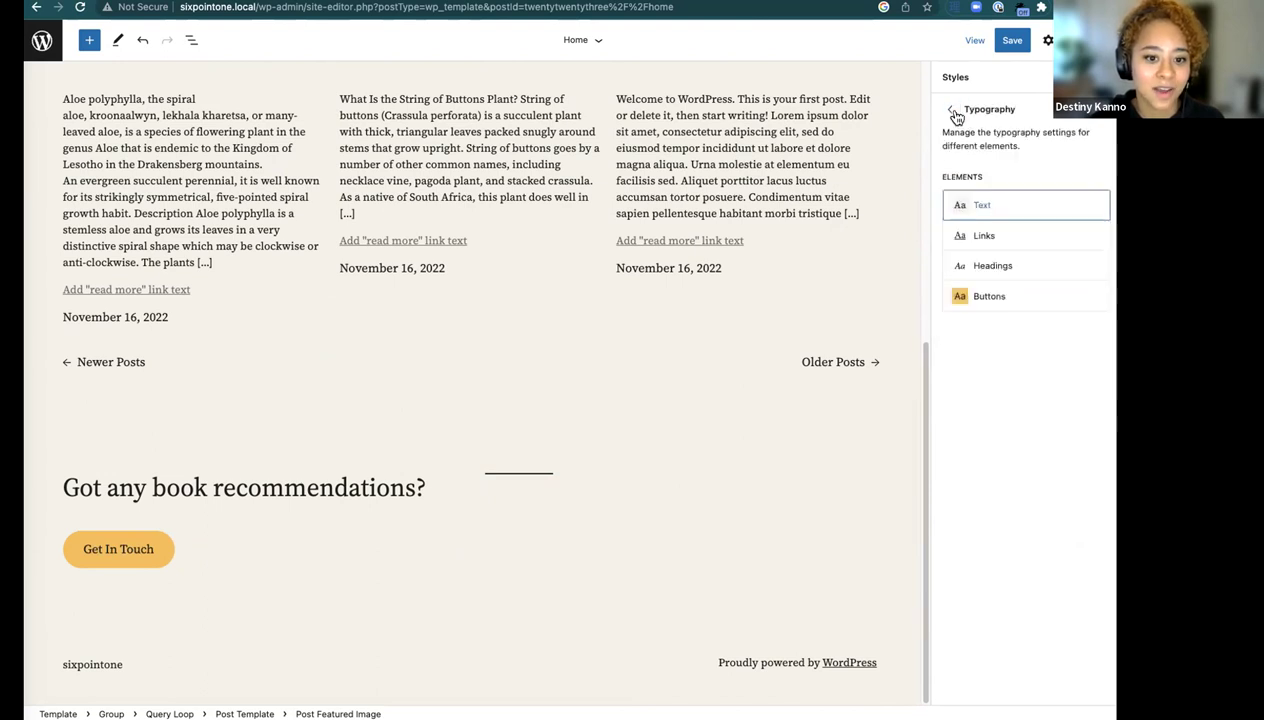
{"action": "left_click", "coordinate": [951, 110]}
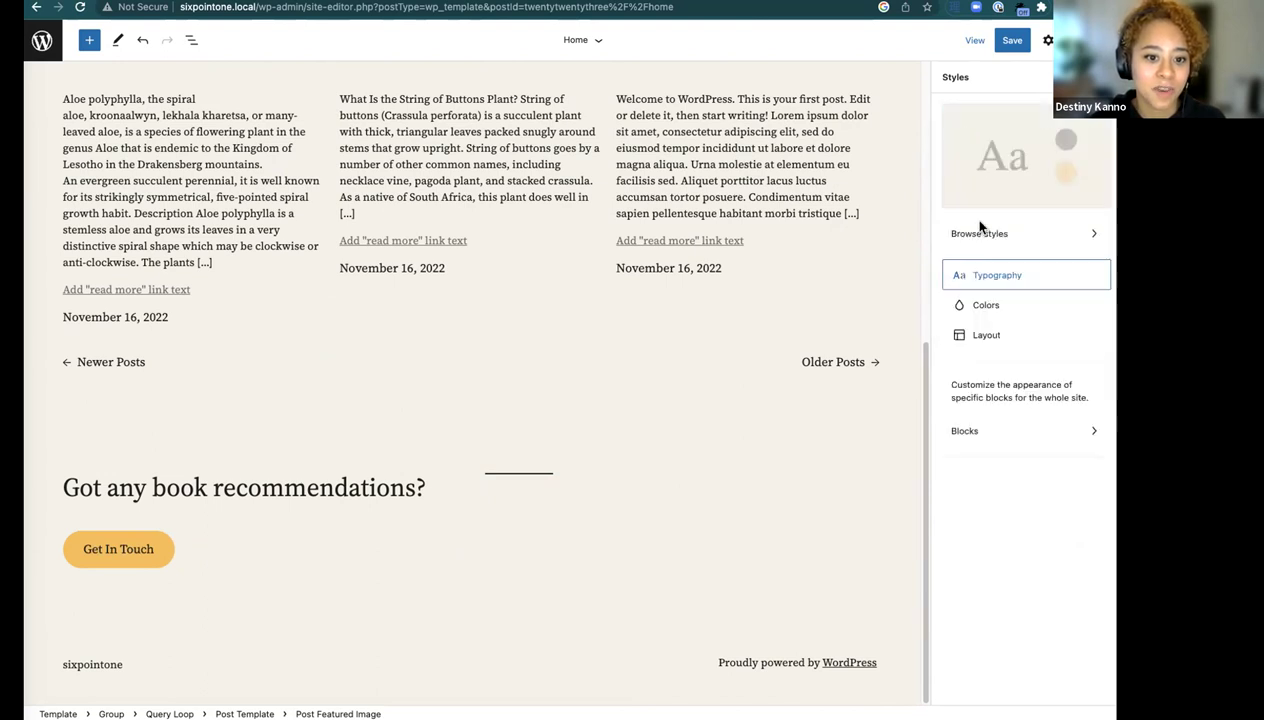
{"action": "left_click", "coordinate": [987, 305]}
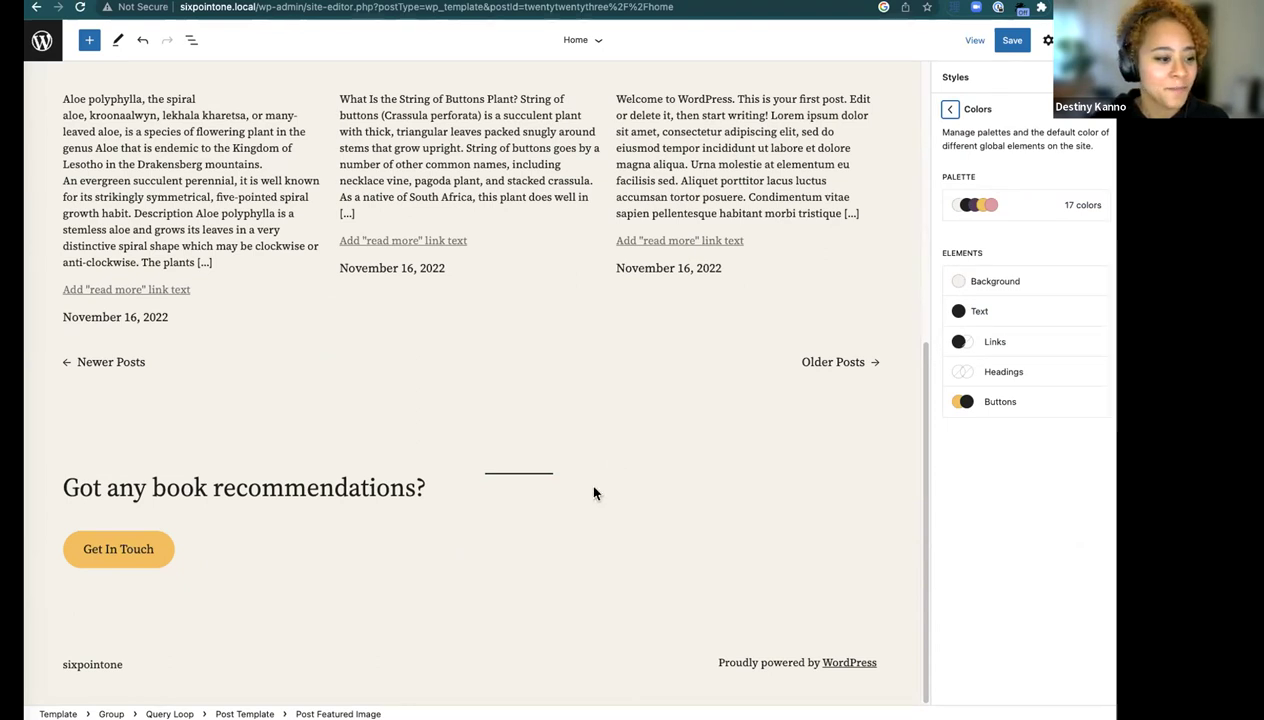
{"action": "scroll", "coordinate": [587, 408], "scroll_direction": "up", "scroll_amount": 5}
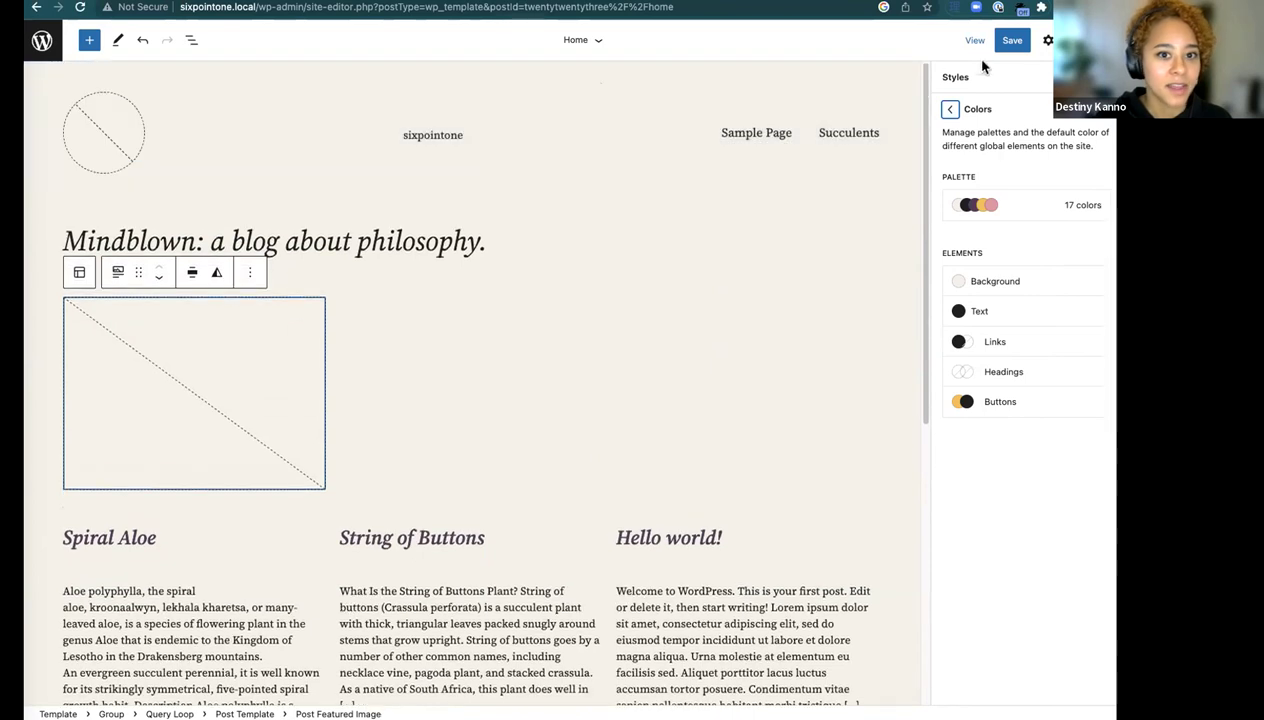
{"action": "scroll", "coordinate": [835, 197], "scroll_direction": "down", "scroll_amount": 5}
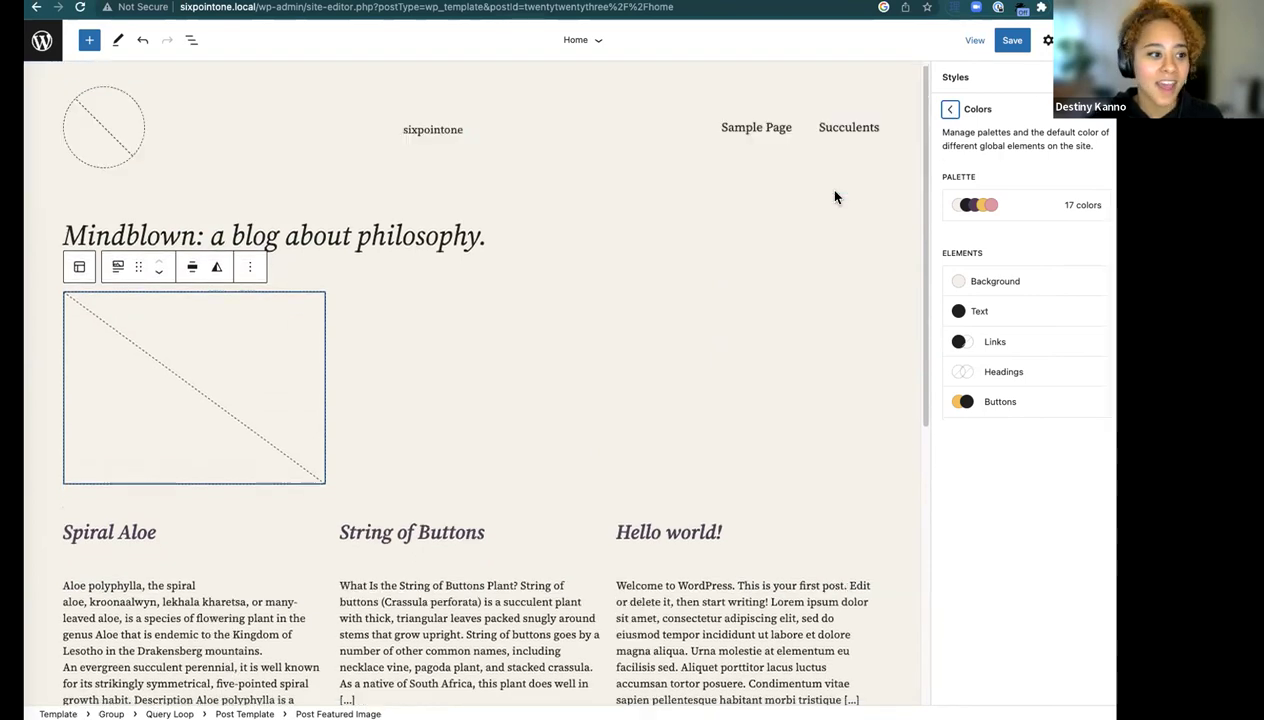
{"action": "scroll", "coordinate": [835, 197], "scroll_direction": "up", "scroll_amount": 5}
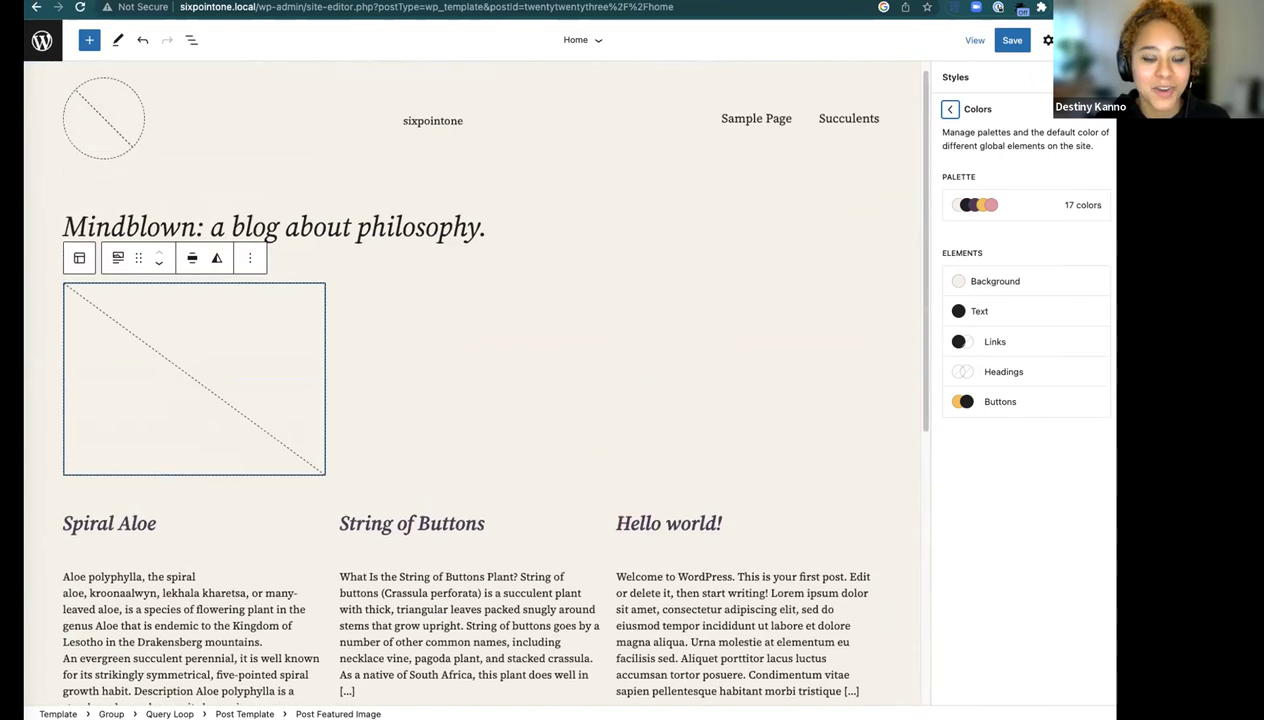
- Reset the global styles to the theme defaults, and reapply the Marigold style variation
{"action": "left_click", "coordinate": [1110, 76]}
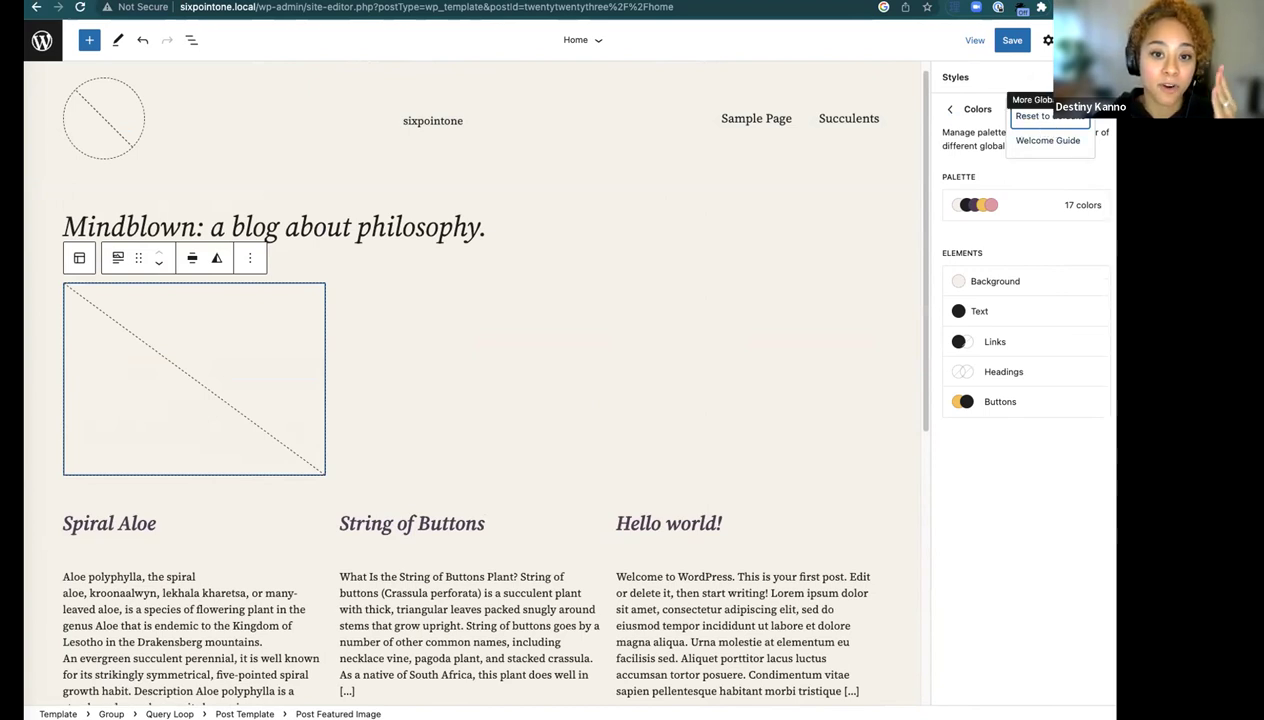
{"action": "left_click", "coordinate": [1047, 116]}
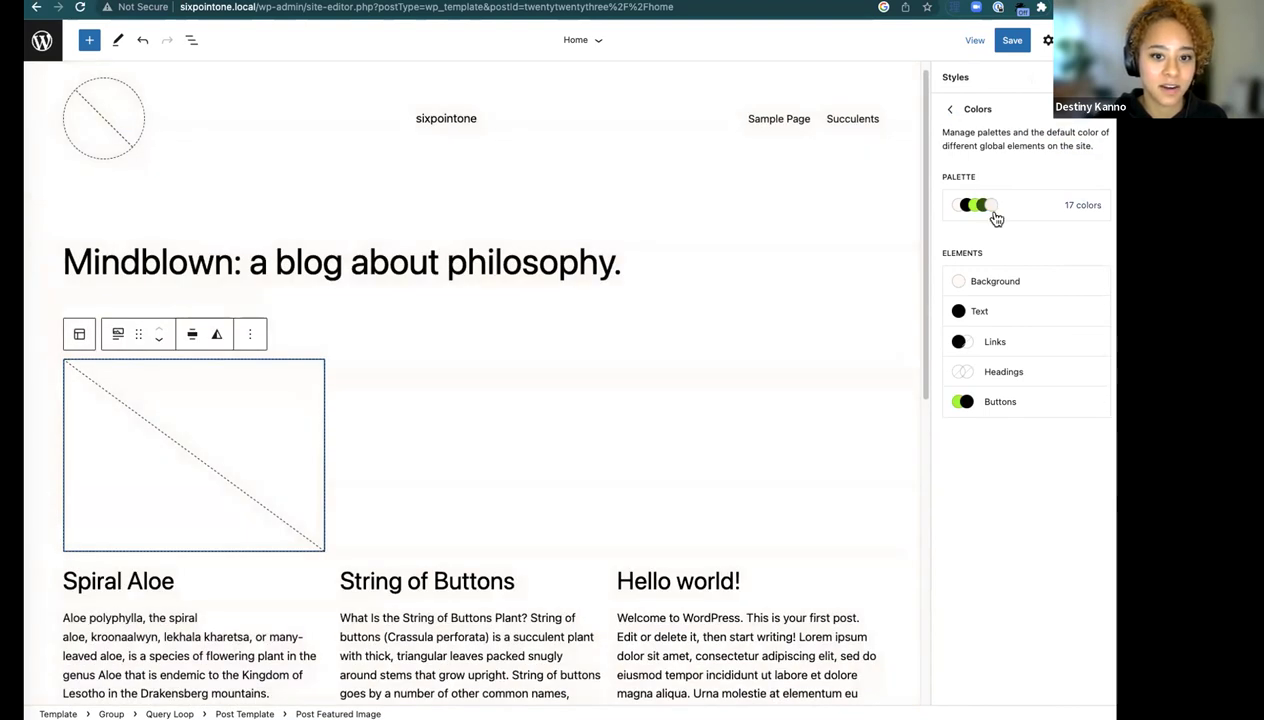
{"action": "left_click", "coordinate": [947, 111]}
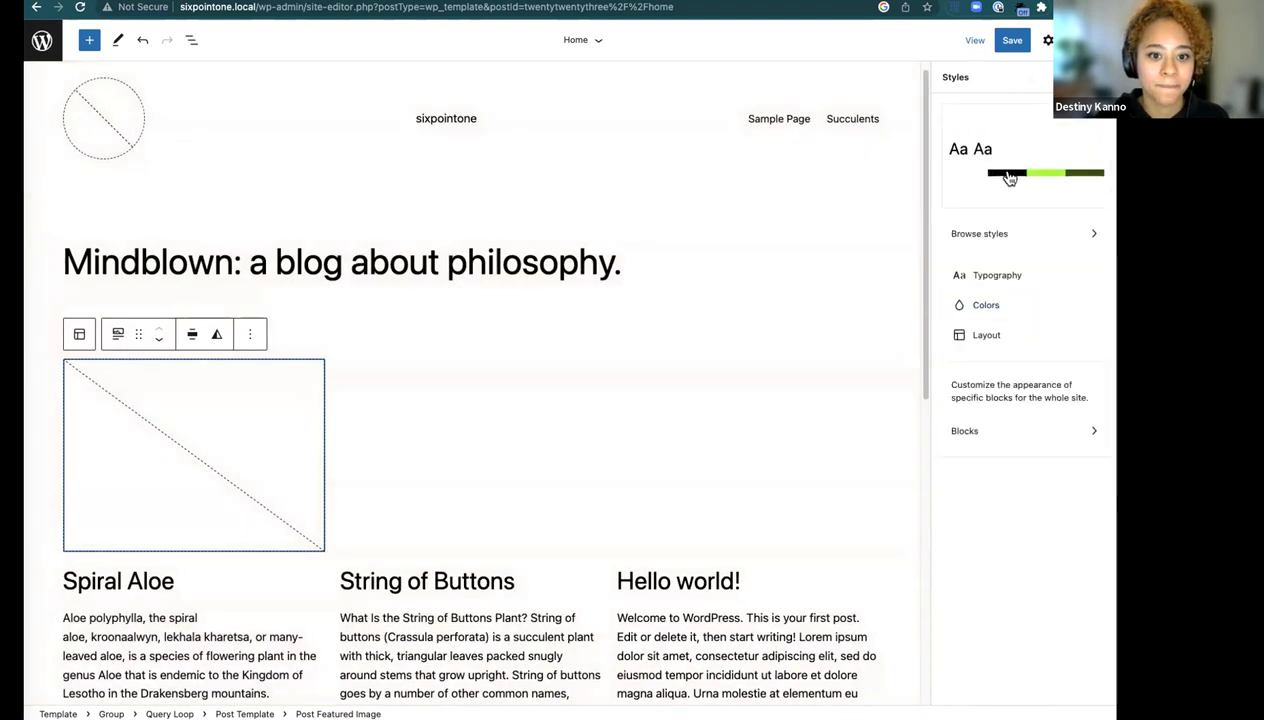
{"action": "left_click", "coordinate": [1035, 236]}
{"action": "left_click", "coordinate": [970, 376]}
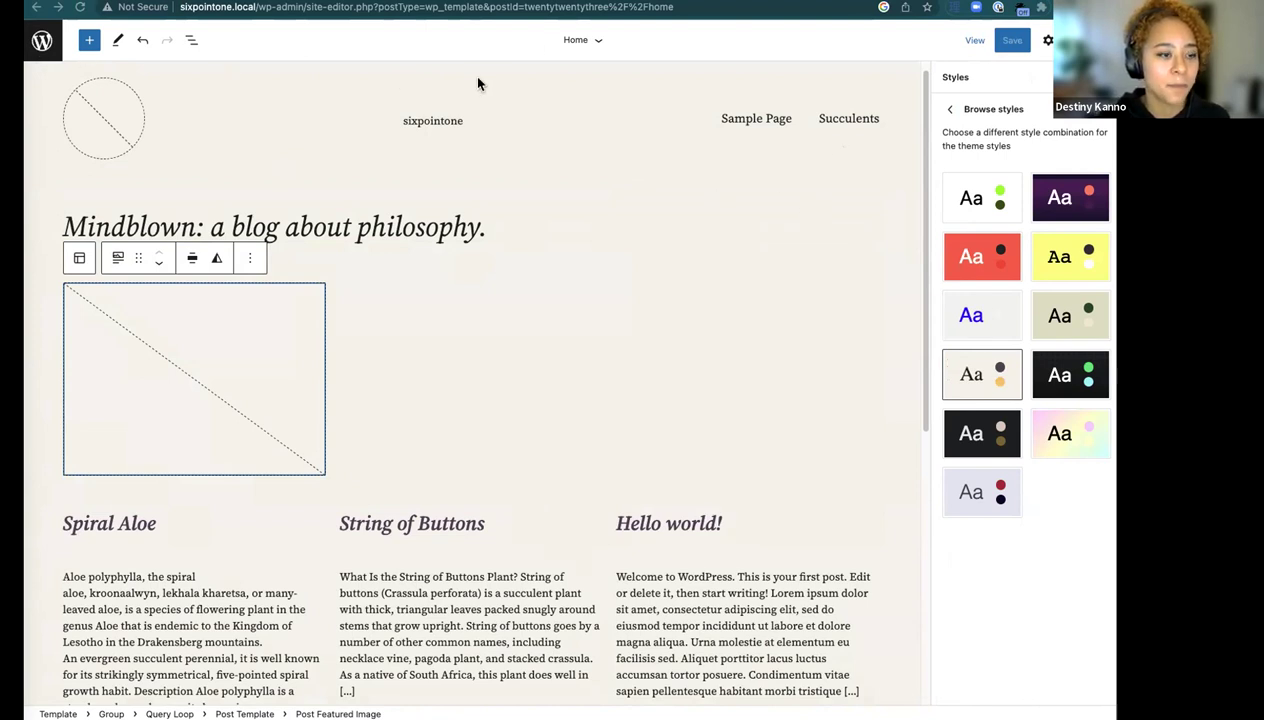
- Add a new Page template that applies only to the Succulents page
{"action": "left_click", "coordinate": [43, 42]}
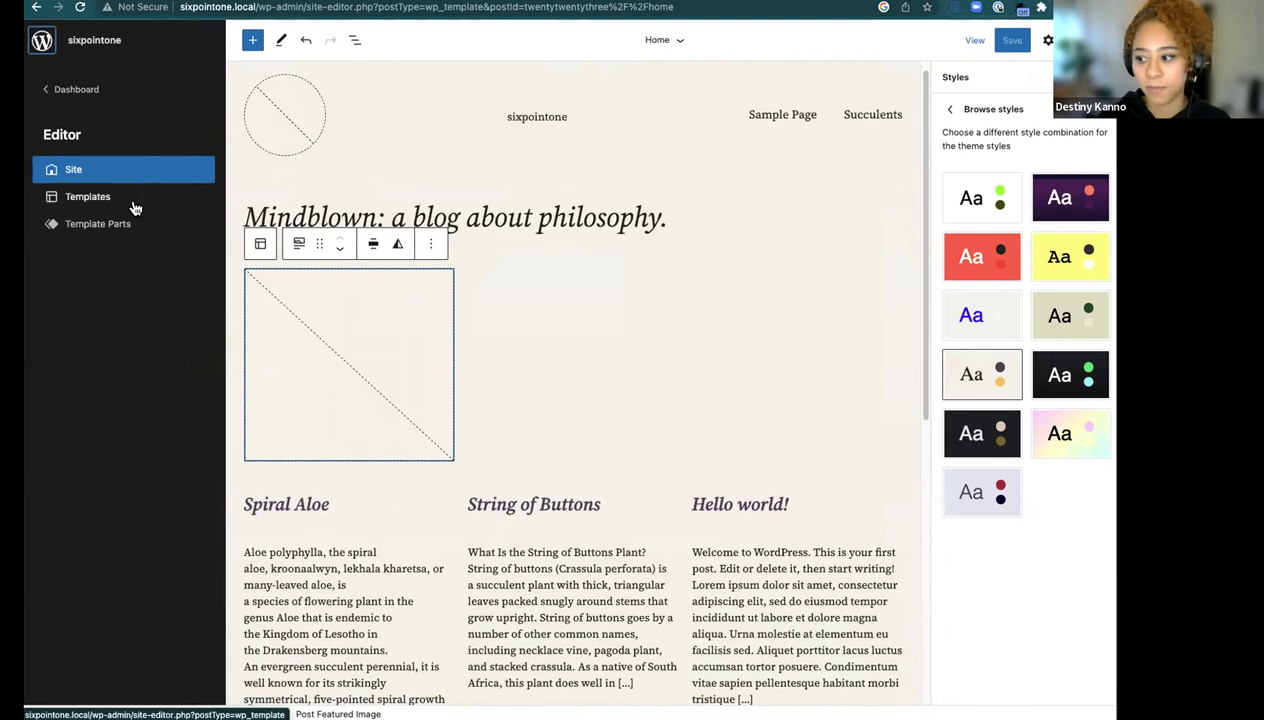
{"action": "left_click", "coordinate": [133, 206]}
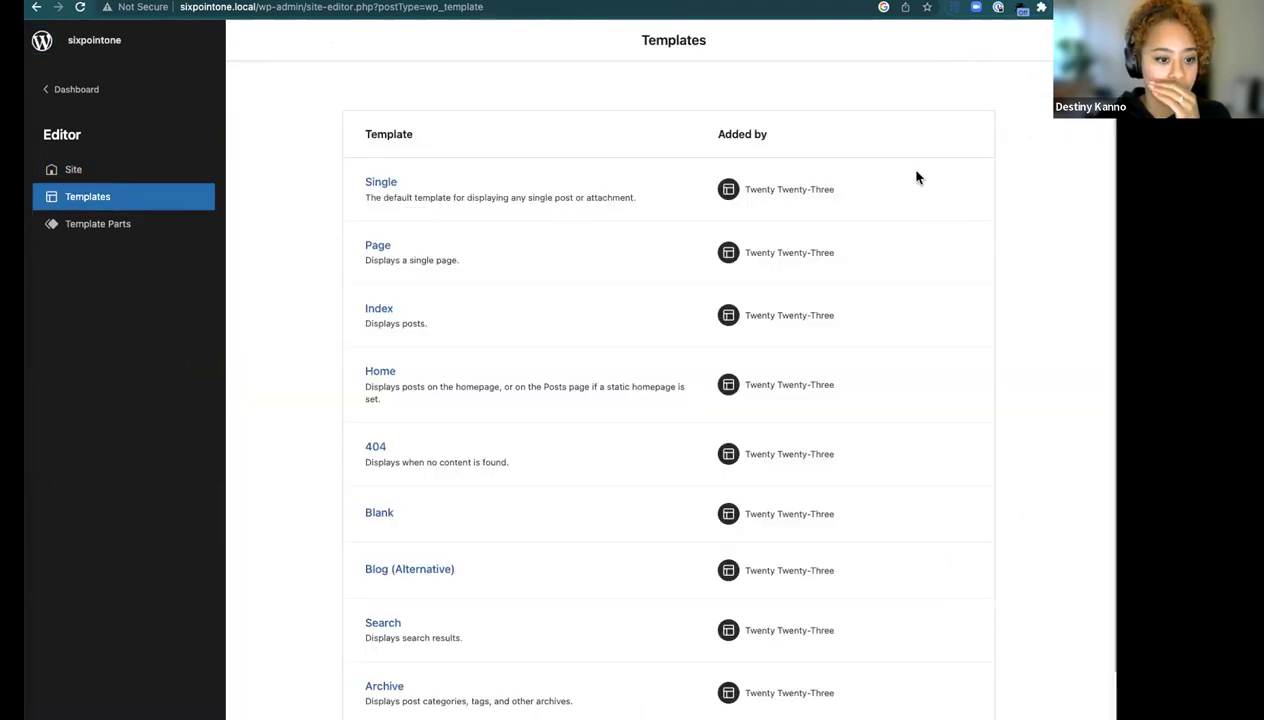
{"action": "left_click", "coordinate": [1075, 40]}
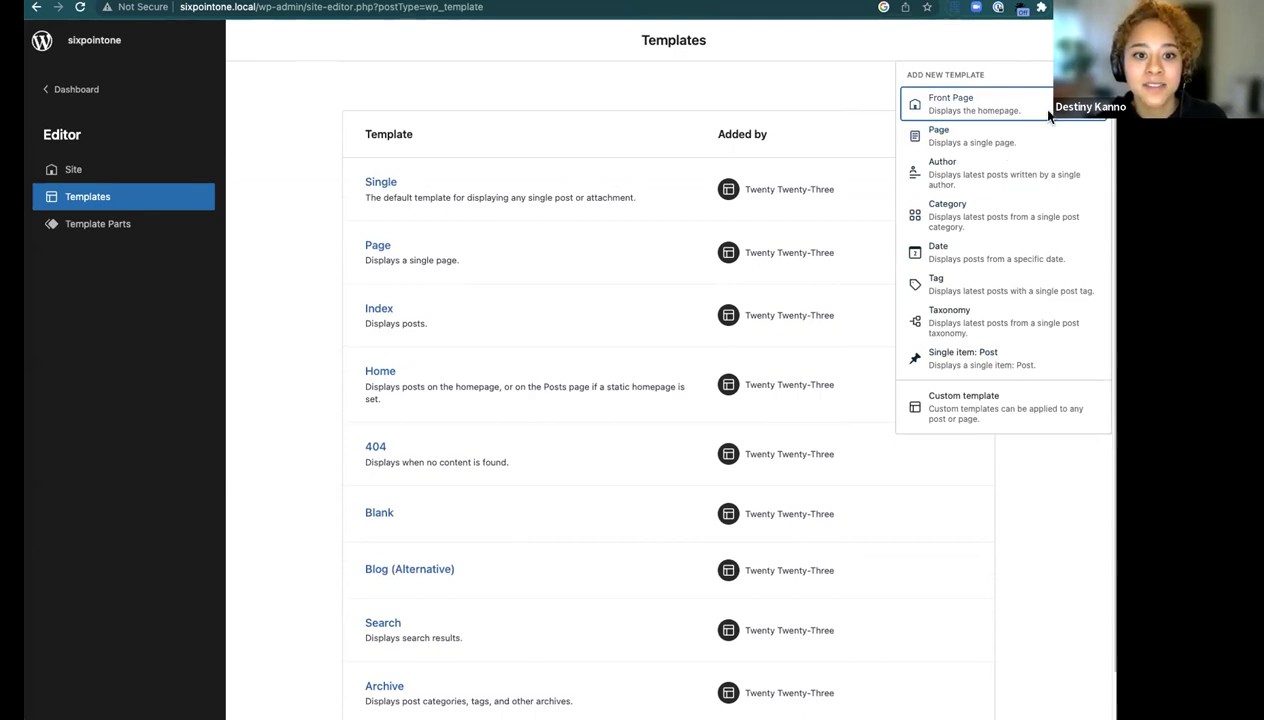
{"action": "left_click", "coordinate": [996, 135]}
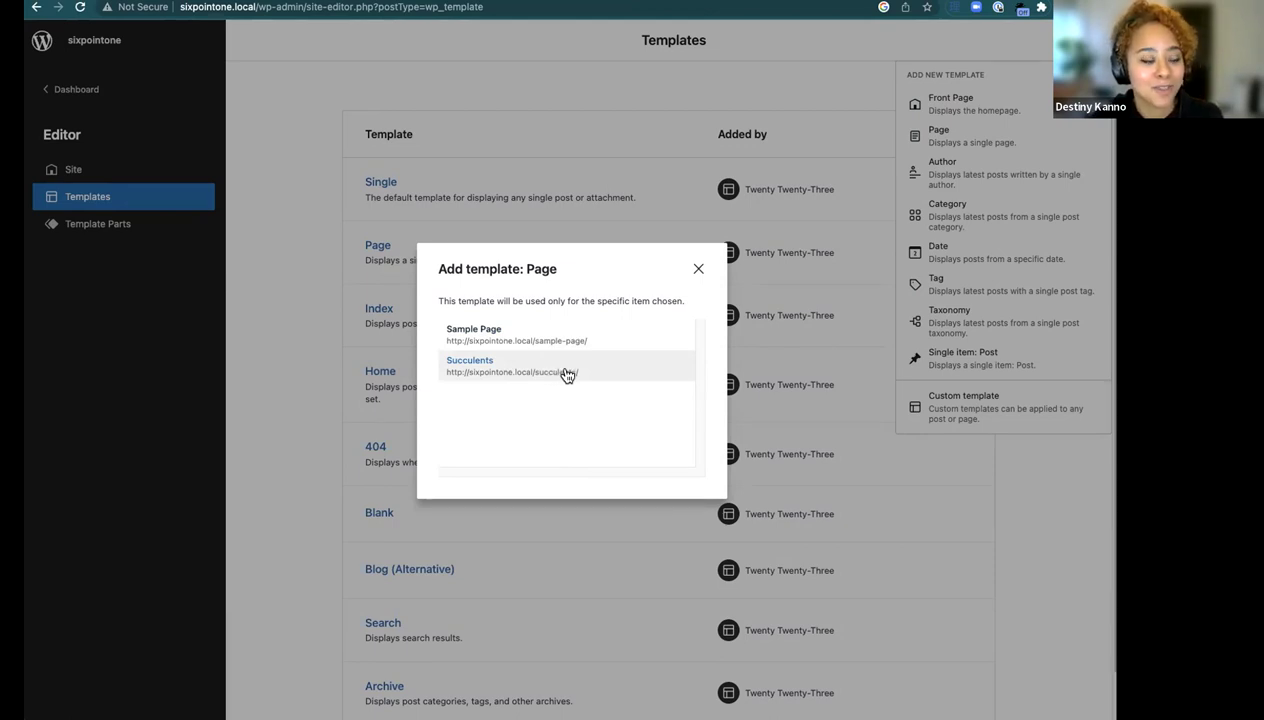
{"action": "left_click", "coordinate": [567, 372]}
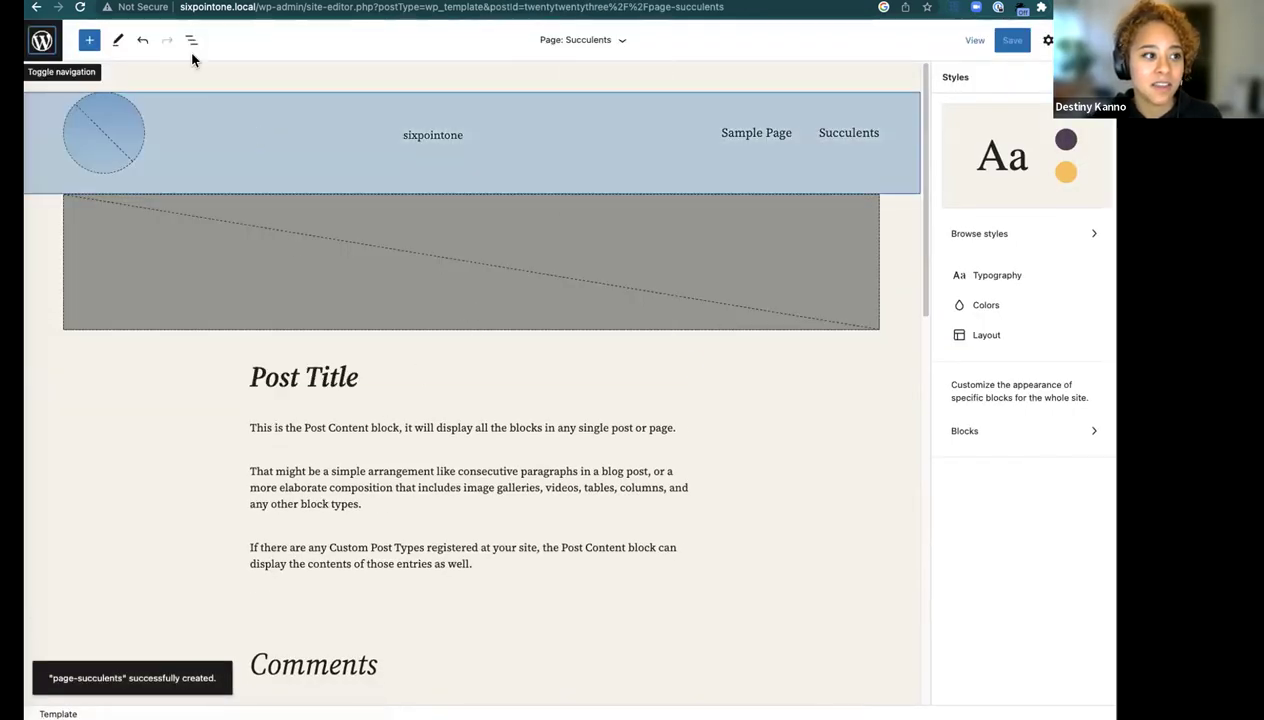
- Show the block structure of the Succulents page template and look over its layout
{"action": "left_click", "coordinate": [193, 39]}
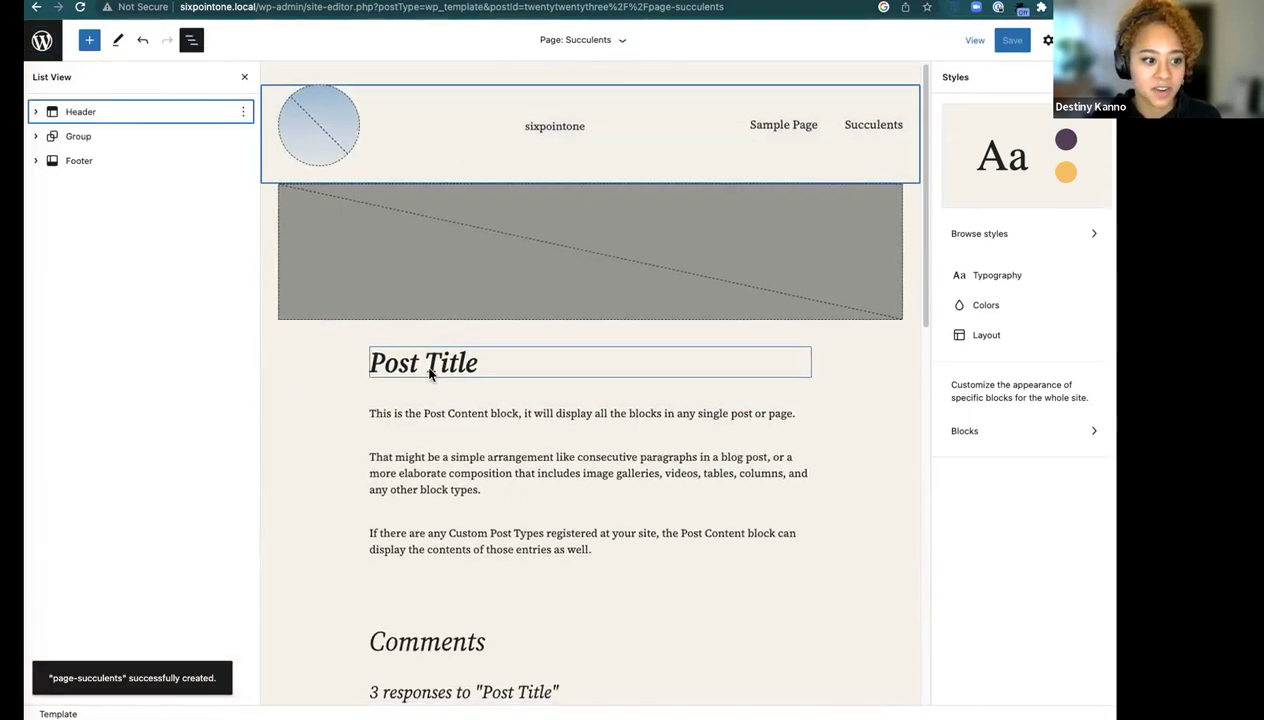
{"action": "scroll", "coordinate": [429, 372], "scroll_direction": "down", "scroll_amount": 6}
{"action": "scroll", "coordinate": [531, 382], "scroll_direction": "up", "scroll_amount": 4}
{"action": "scroll", "coordinate": [531, 382], "scroll_direction": "up", "scroll_amount": 3}
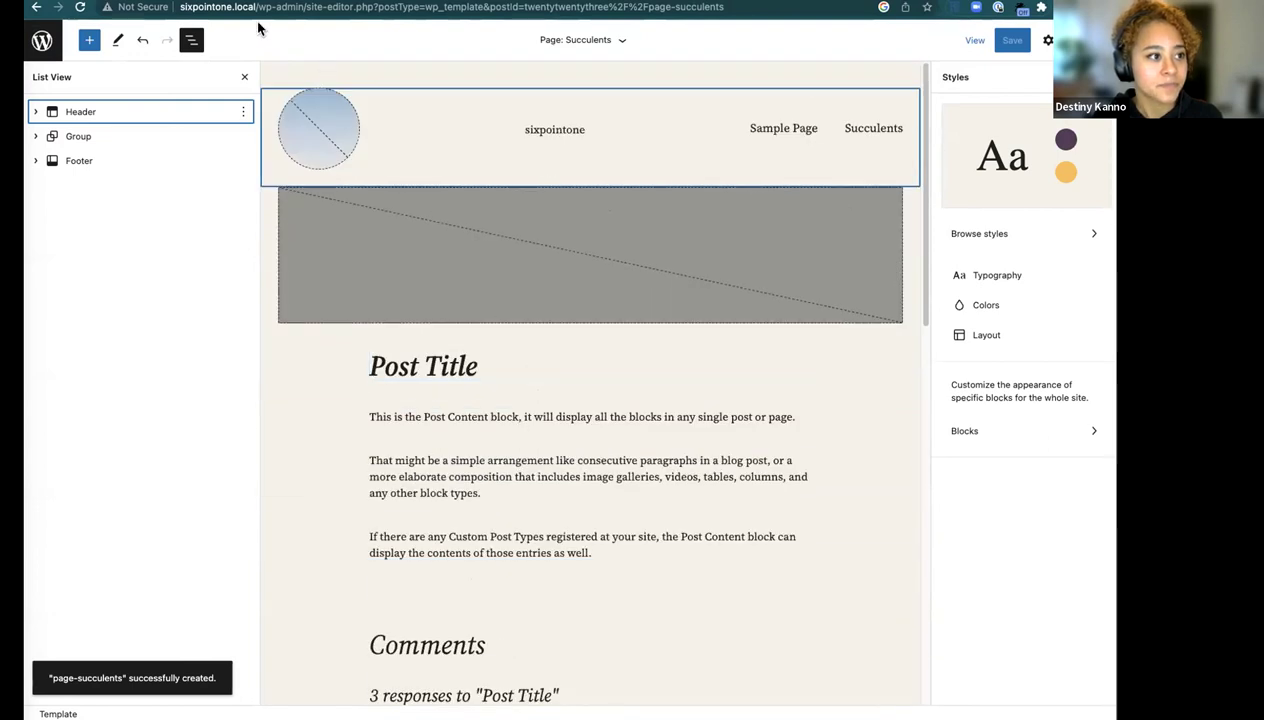
- Leave the site editor, view the published Succulents page from the list of all pages, and look it over from title to footer
{"action": "left_click", "coordinate": [45, 50]}
{"action": "left_click", "coordinate": [68, 88]}
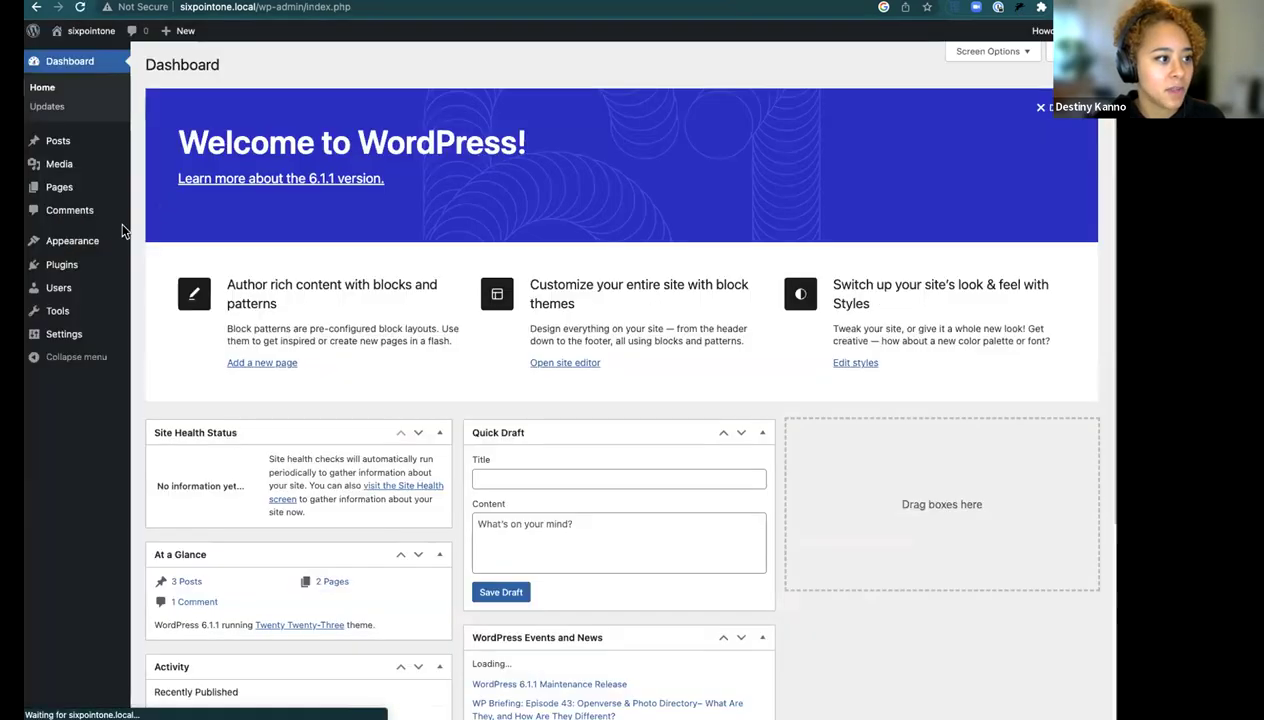
{"action": "mouse_move", "coordinate": [57, 185]}
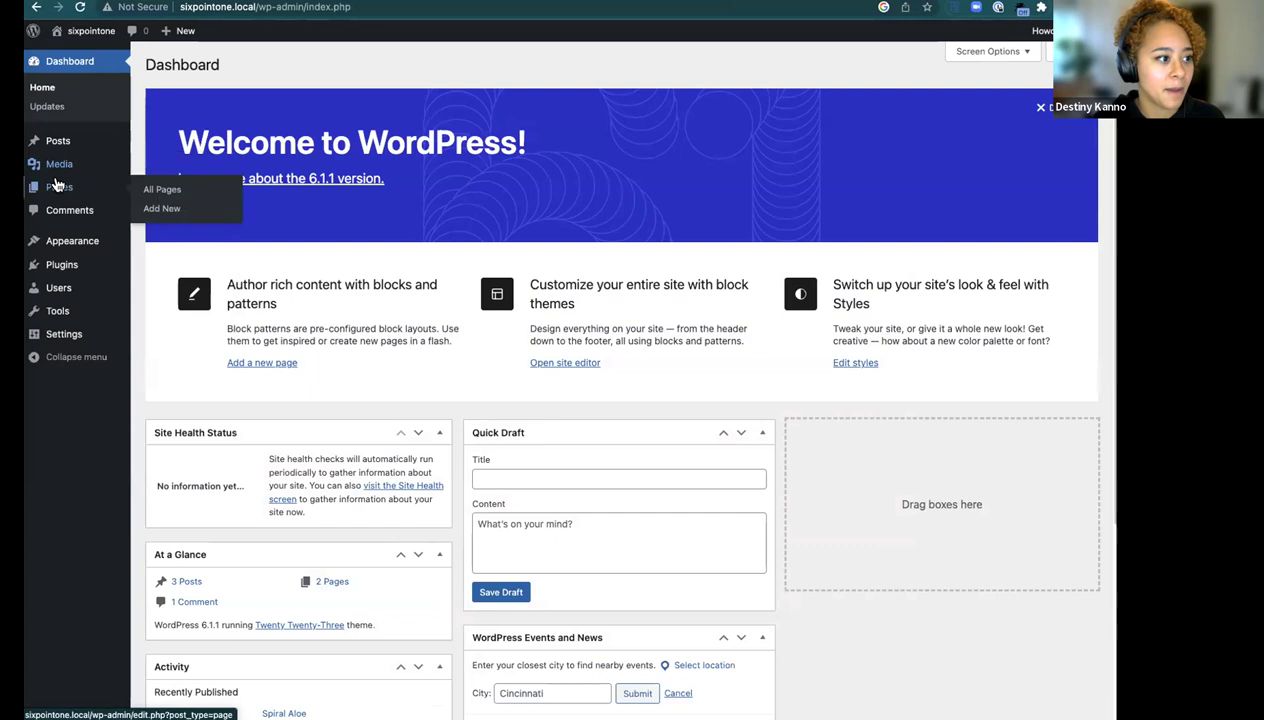
{"action": "left_click", "coordinate": [172, 189]}
{"action": "left_click", "coordinate": [287, 265]}
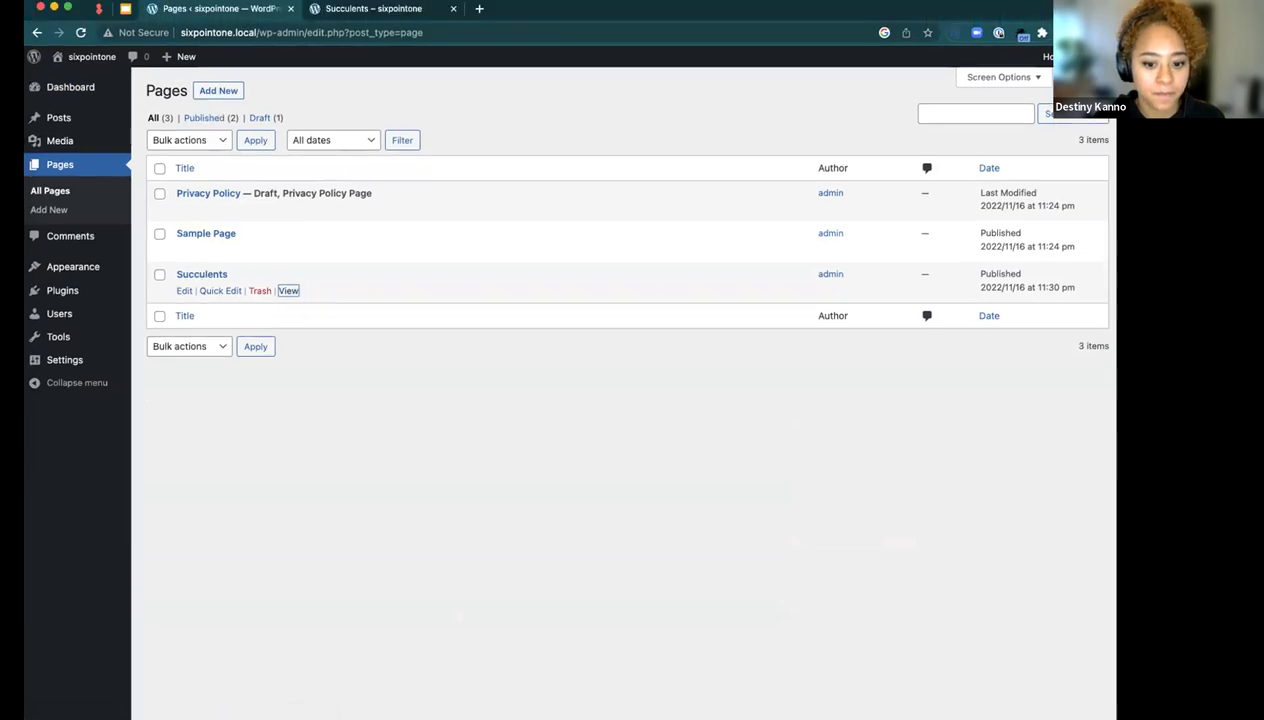
{"action": "left_click", "coordinate": [362, 10]}
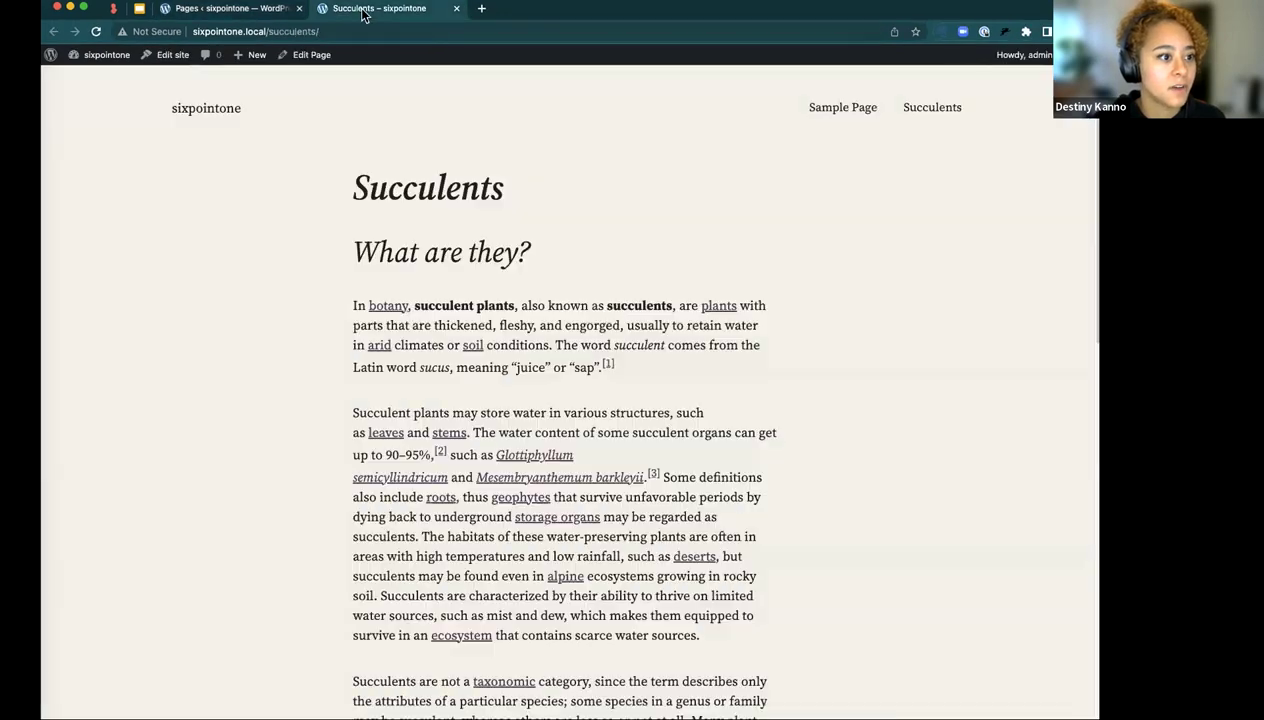
{"action": "scroll", "coordinate": [598, 316], "scroll_direction": "down", "scroll_amount": 5}
{"action": "scroll", "coordinate": [426, 314], "scroll_direction": "up", "scroll_amount": 5}
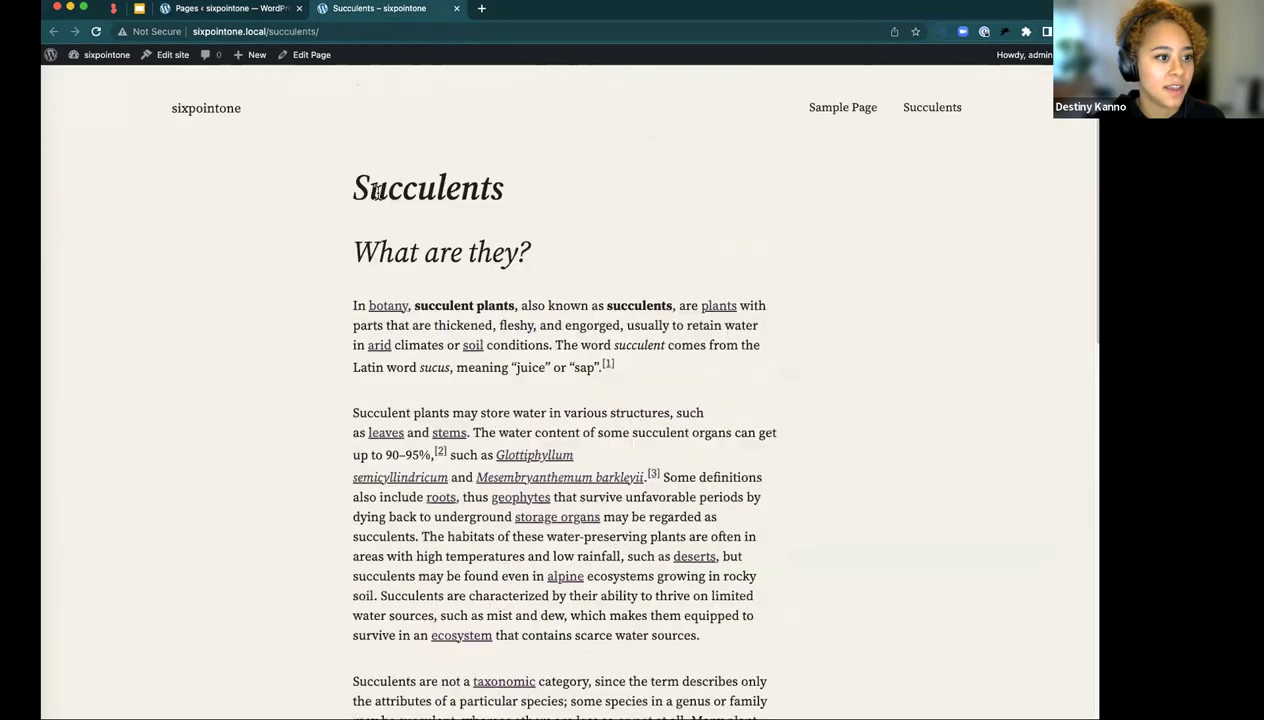
{"action": "scroll", "coordinate": [460, 320], "scroll_direction": "down", "scroll_amount": 10}
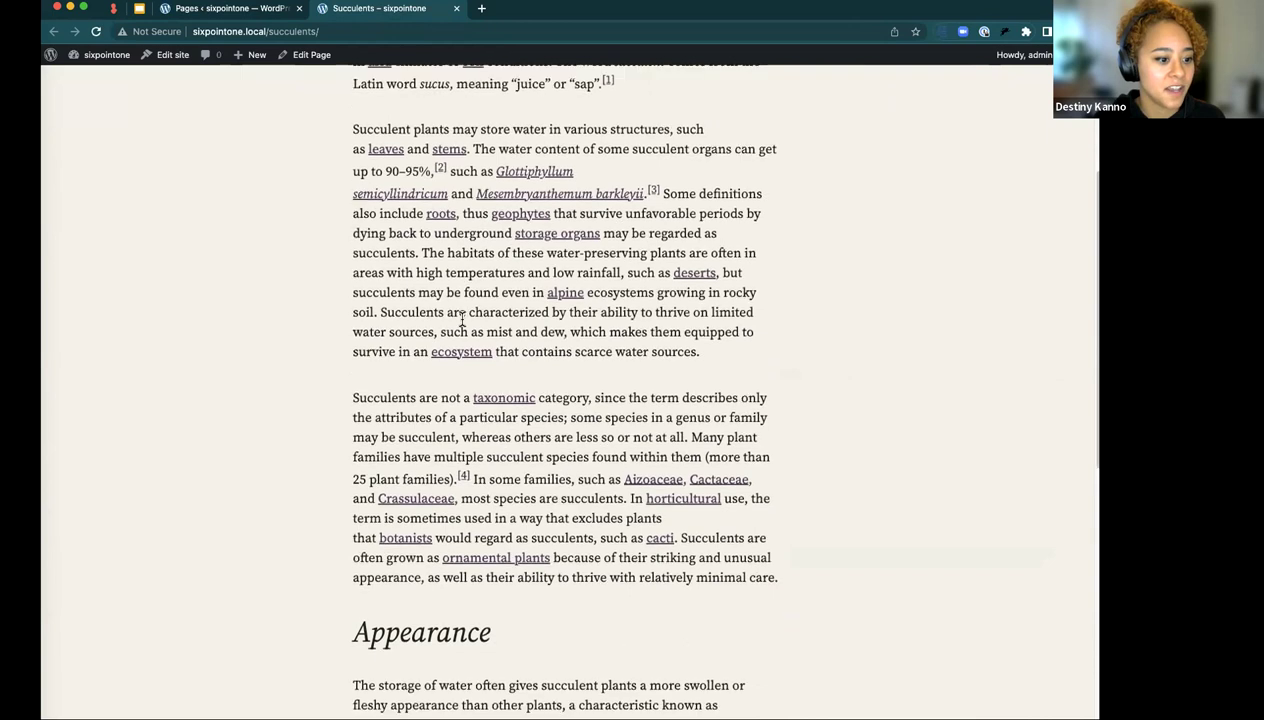
{"action": "scroll", "coordinate": [412, 607], "scroll_direction": "down", "scroll_amount": 2}
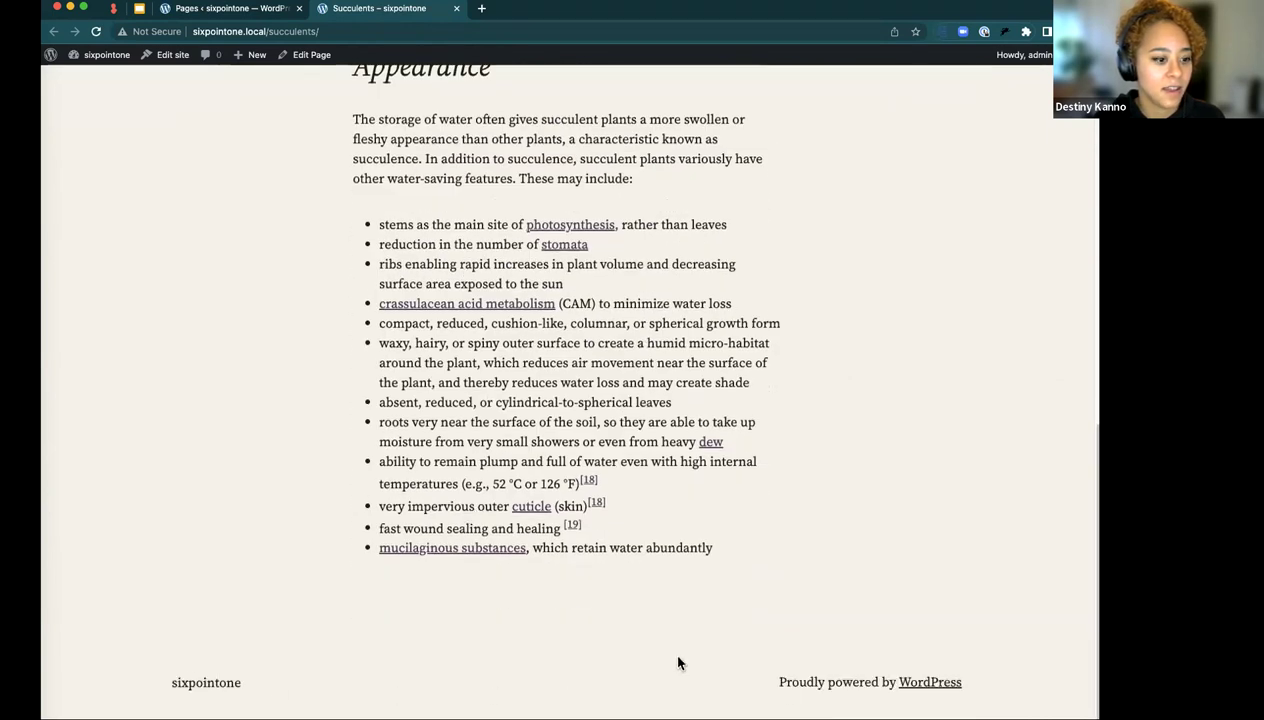
{"action": "scroll", "coordinate": [305, 197], "scroll_direction": "up", "scroll_amount": 15}
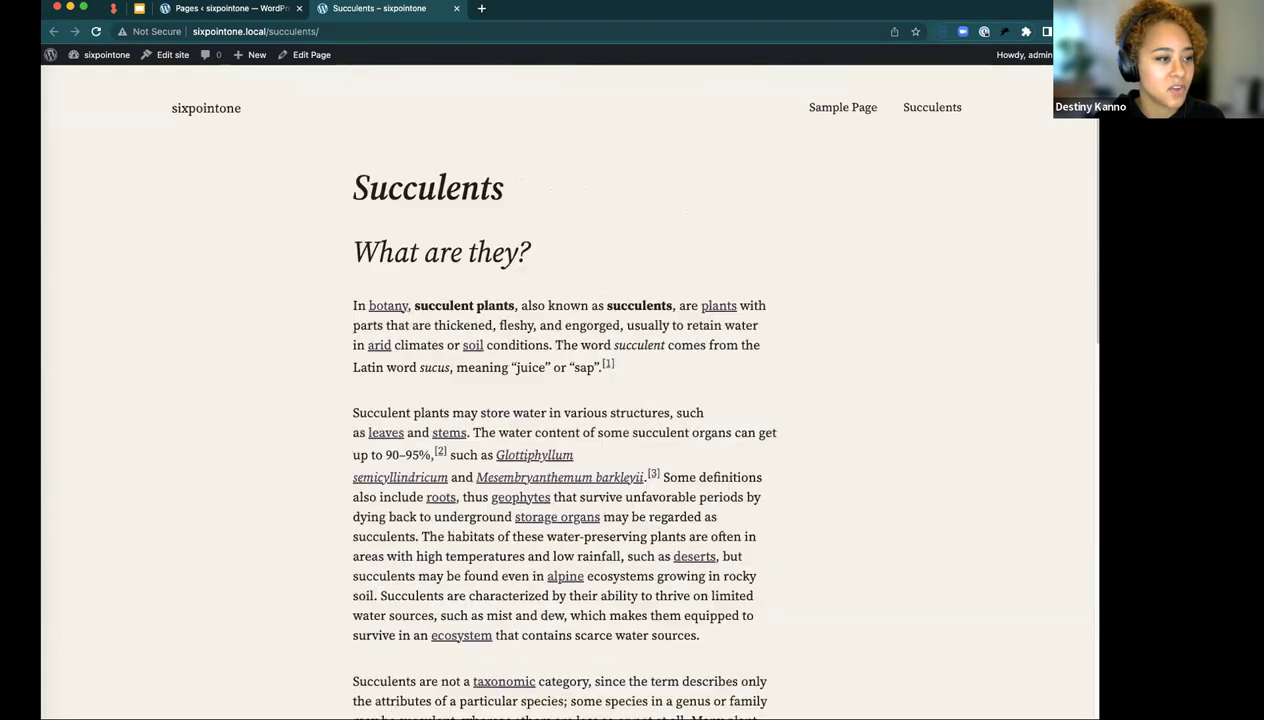
- Return to the site editor's template list and review the template types that can be added
{"action": "left_click", "coordinate": [205, 10]}
{"action": "mouse_move", "coordinate": [93, 262]}
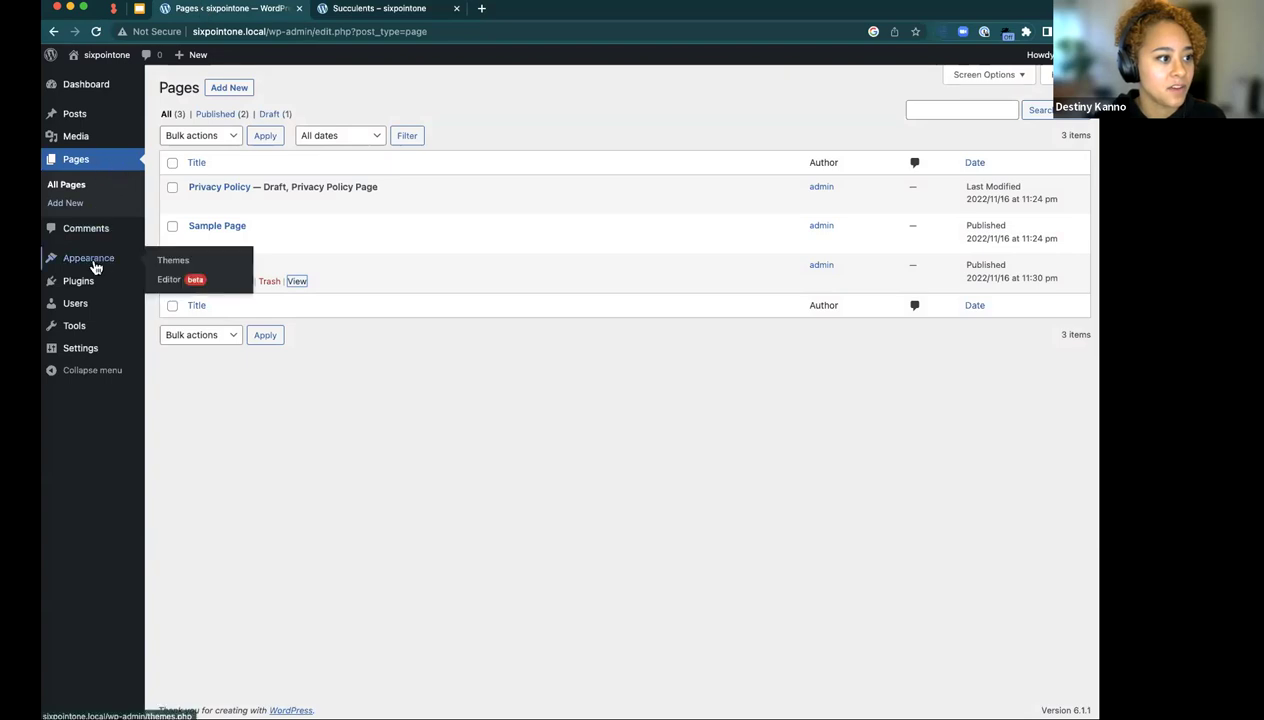
{"action": "left_click", "coordinate": [172, 279]}
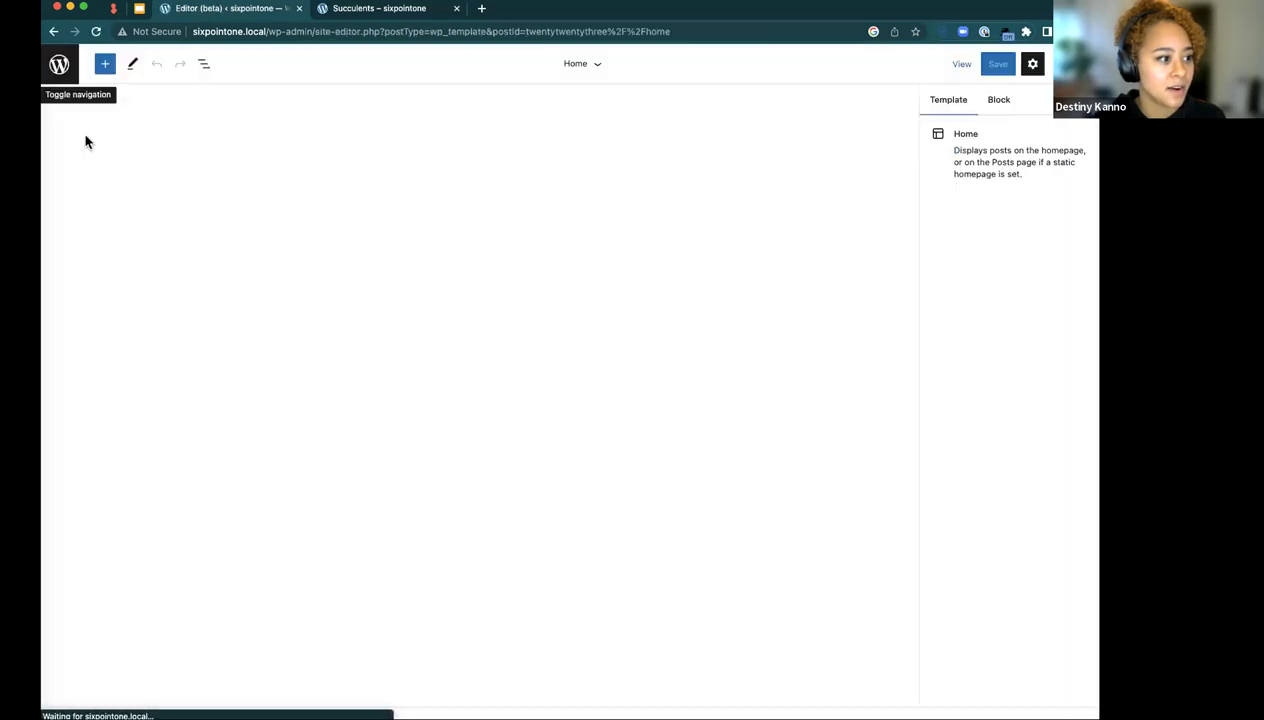
{"action": "left_click", "coordinate": [58, 66]}
{"action": "left_click", "coordinate": [132, 217]}
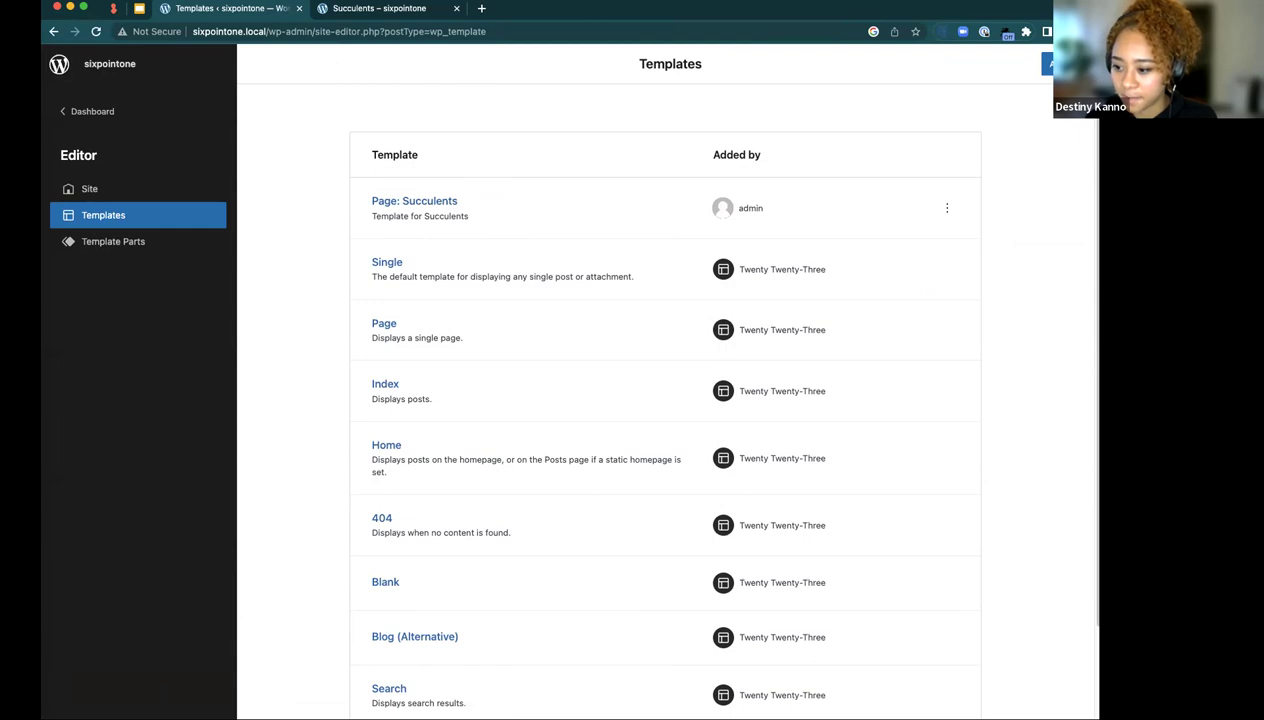
{"action": "left_click", "coordinate": [1040, 63]}
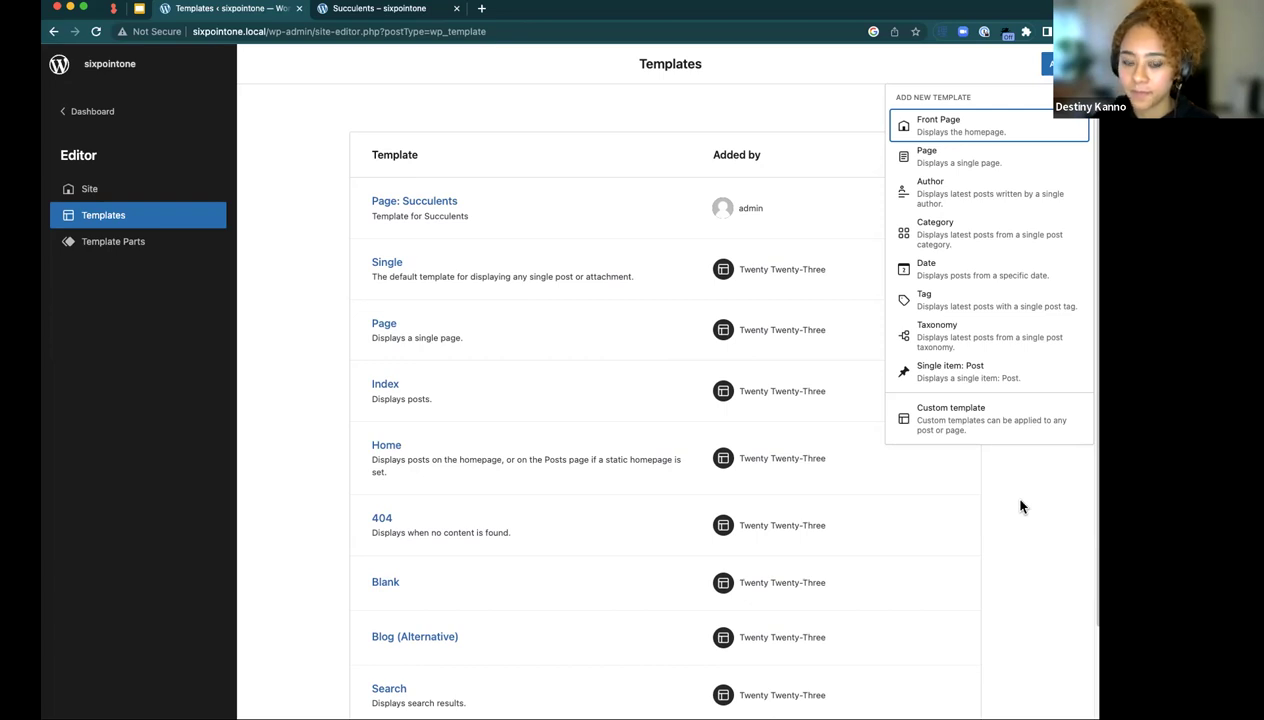
- Go to the Add Themes page from the dashboard and look at the available feature filters
{"action": "left_click", "coordinate": [90, 112]}
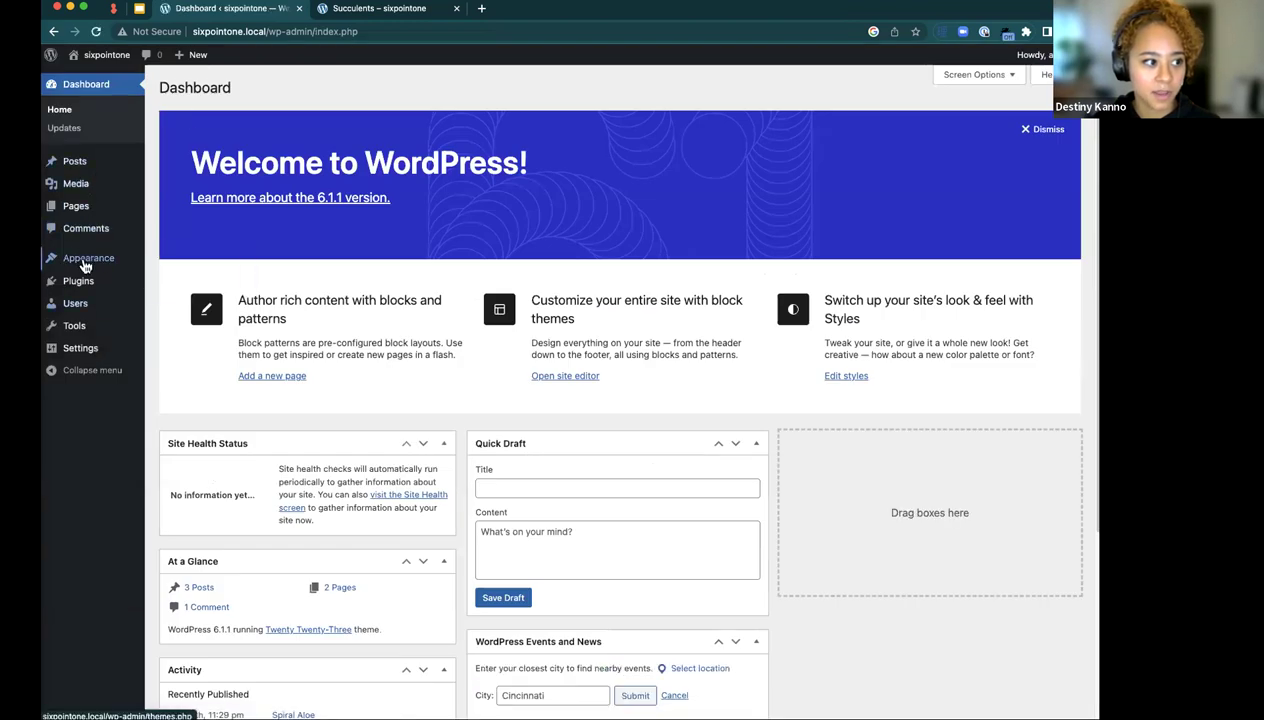
{"action": "left_click", "coordinate": [167, 264]}
{"action": "left_click", "coordinate": [285, 89]}
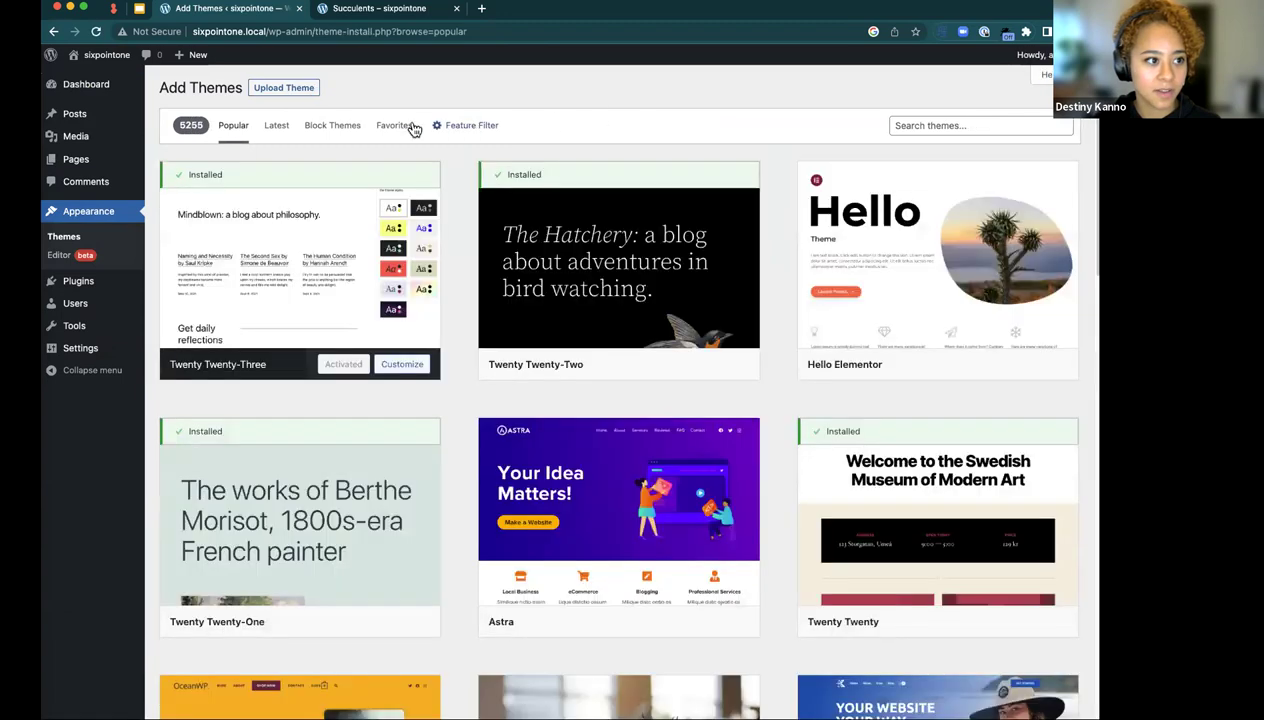
{"action": "left_click", "coordinate": [457, 128]}
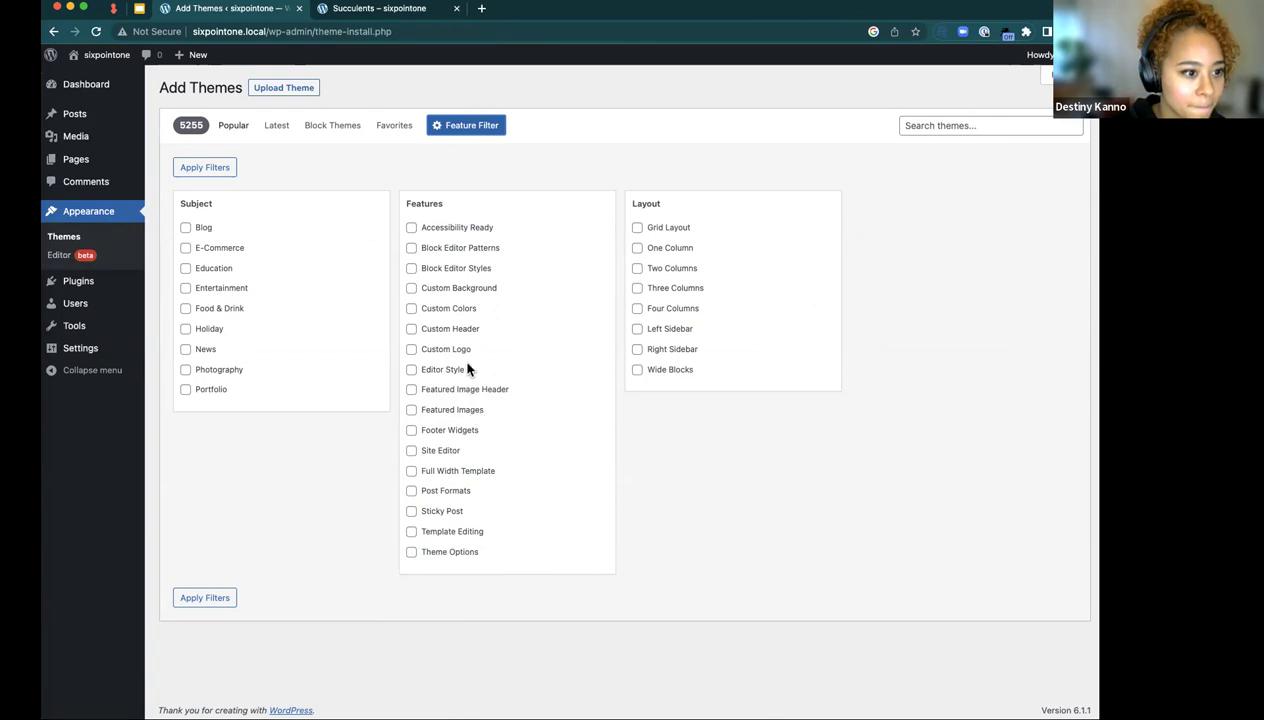
{"action": "left_click", "coordinate": [481, 128]}
- Search the theme directory for "jace" and activate the Jace theme
{"action": "left_click", "coordinate": [940, 122]}
{"action": "type", "text": "jace"}
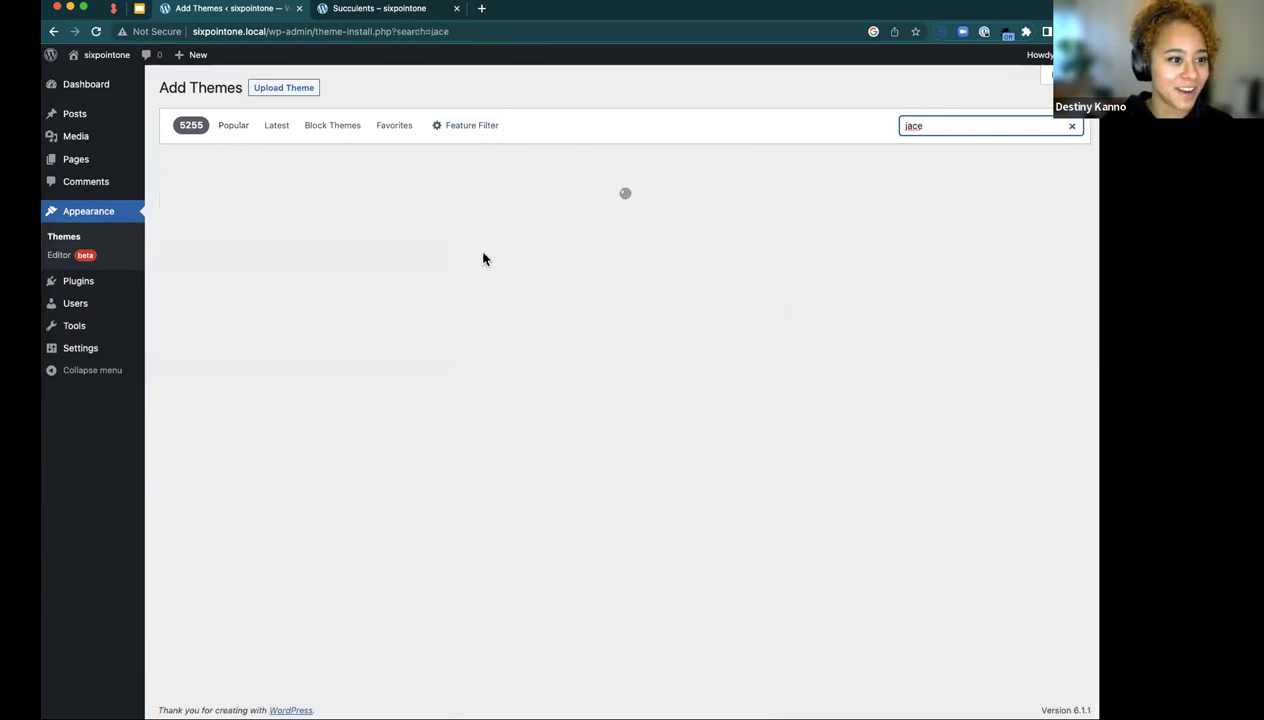
{"action": "left_click", "coordinate": [360, 366]}
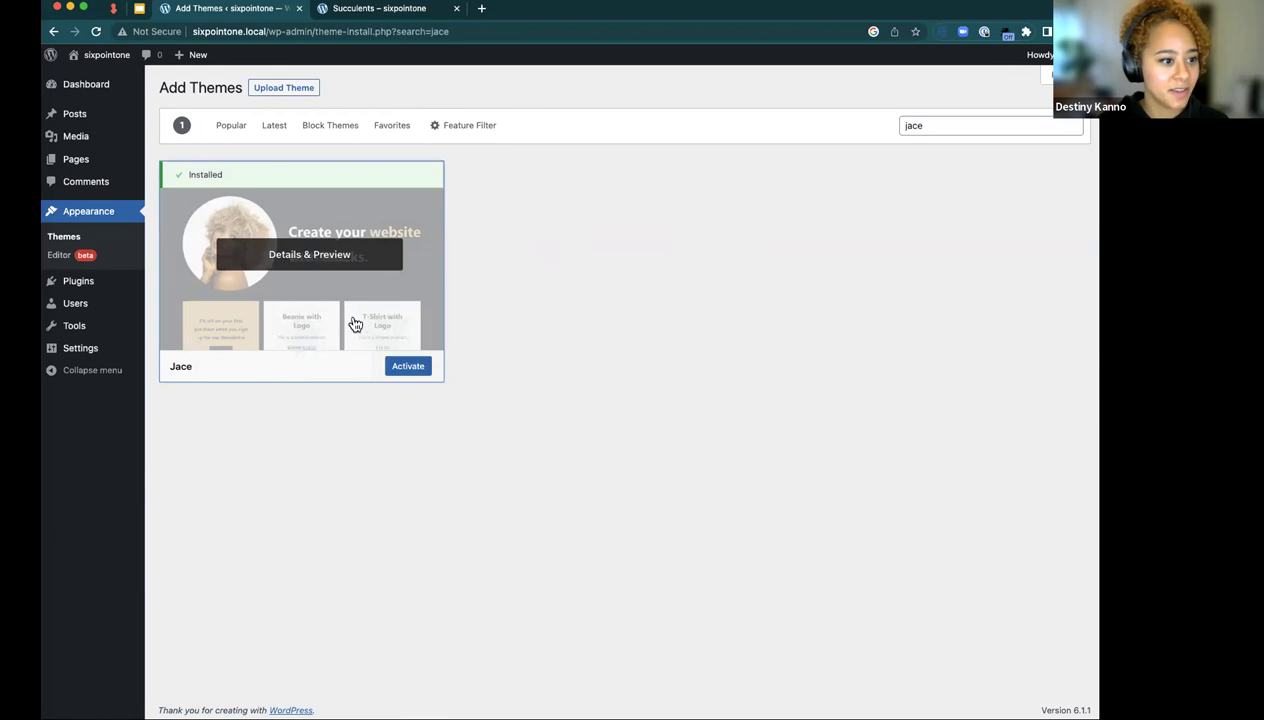
{"action": "left_click", "coordinate": [424, 373]}
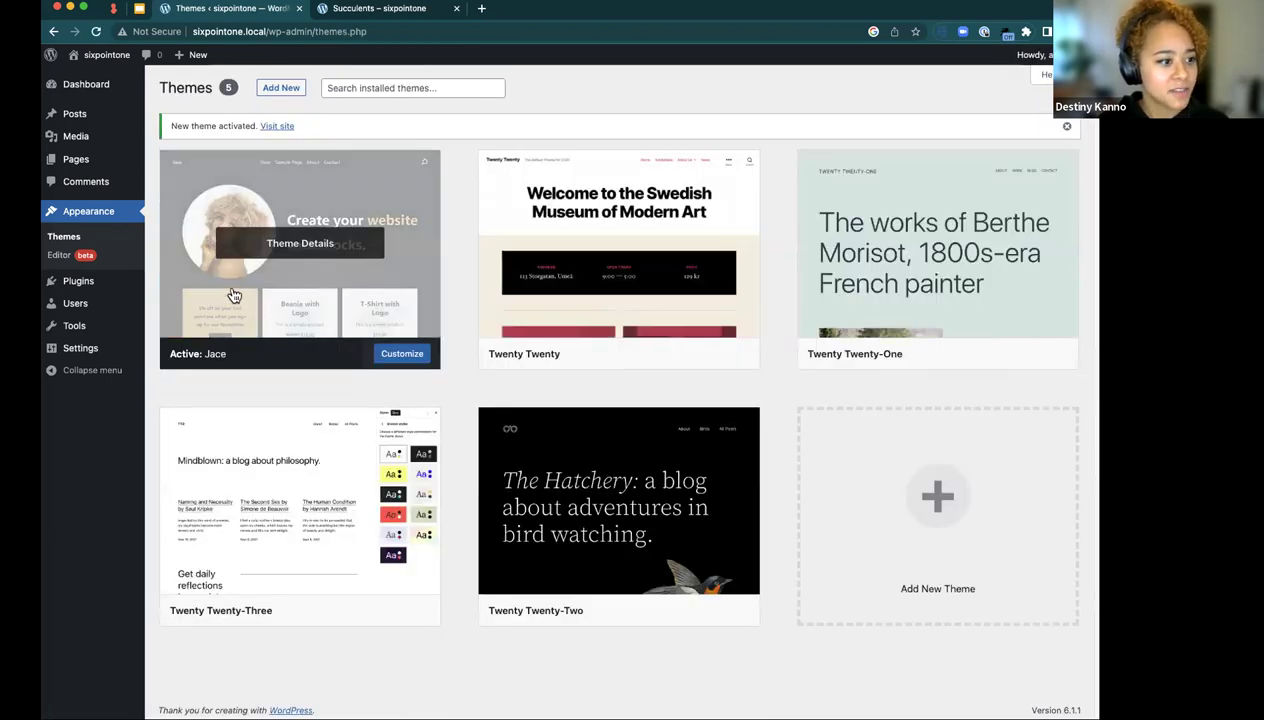
- Show the Jace theme's templates in the site editor and look through the whole list
{"action": "left_click", "coordinate": [86, 259]}
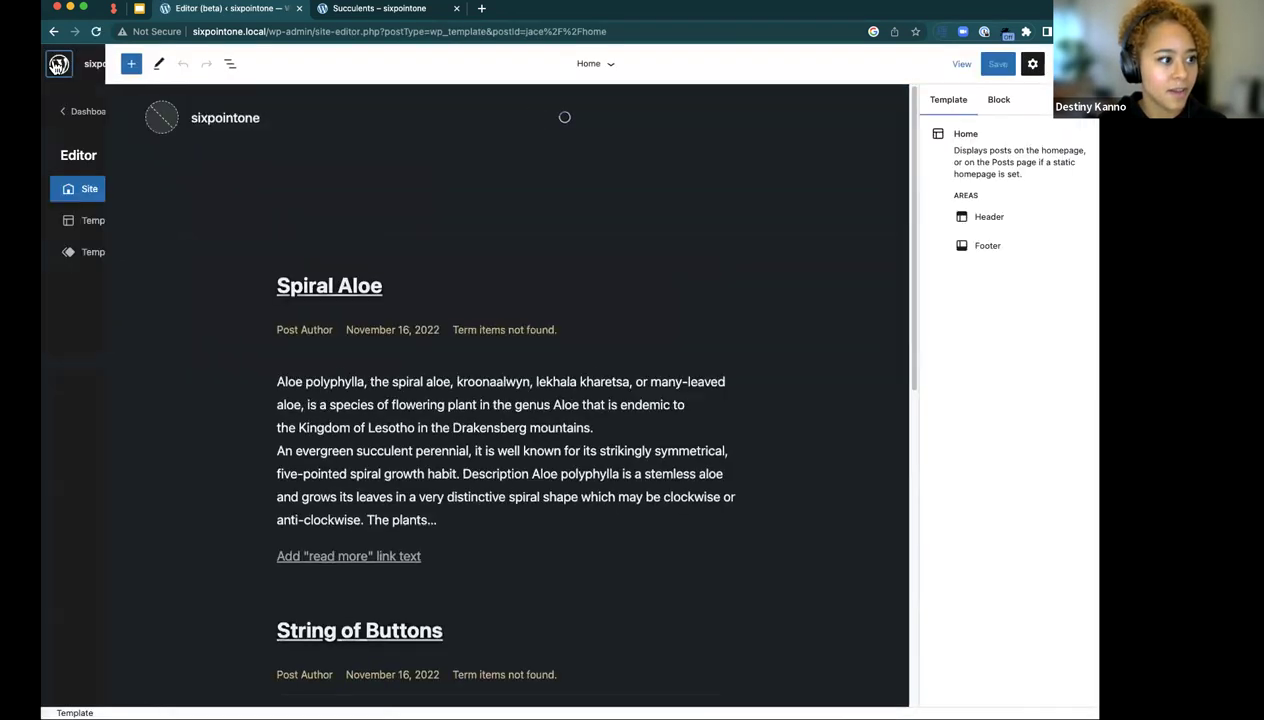
{"action": "left_click", "coordinate": [110, 222]}
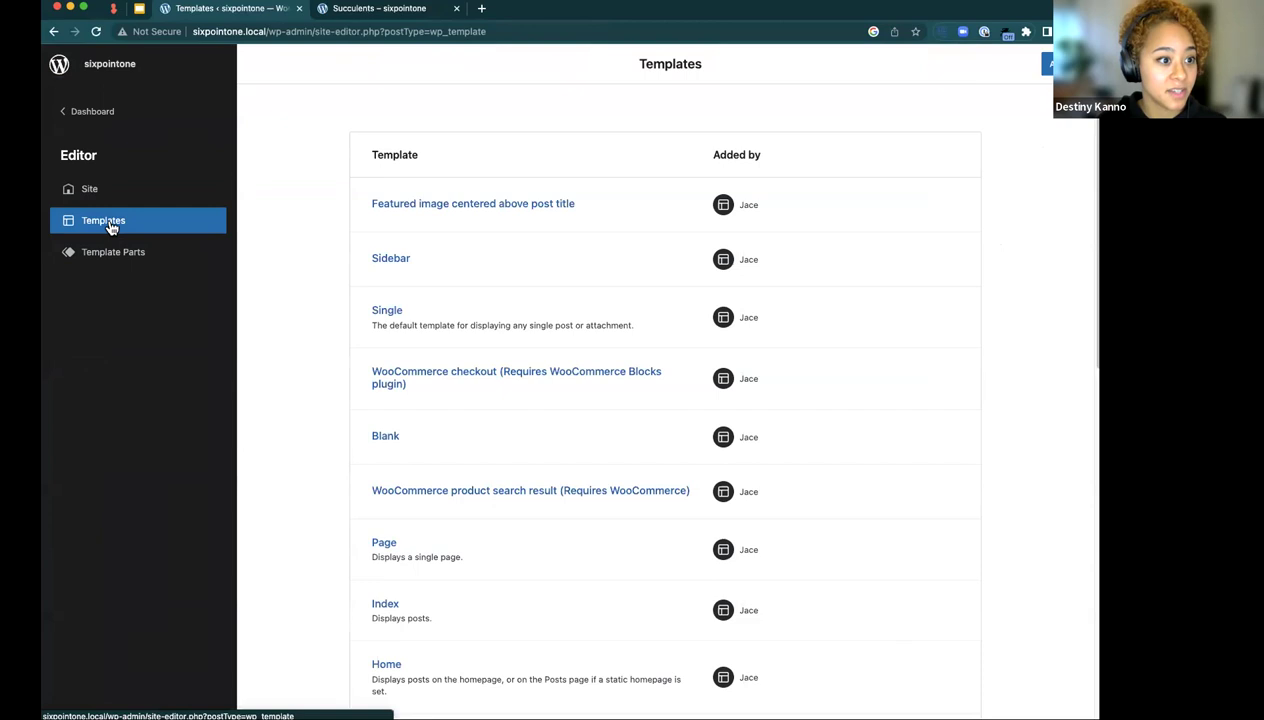
{"action": "scroll", "coordinate": [824, 186], "scroll_direction": "down", "scroll_amount": 8}
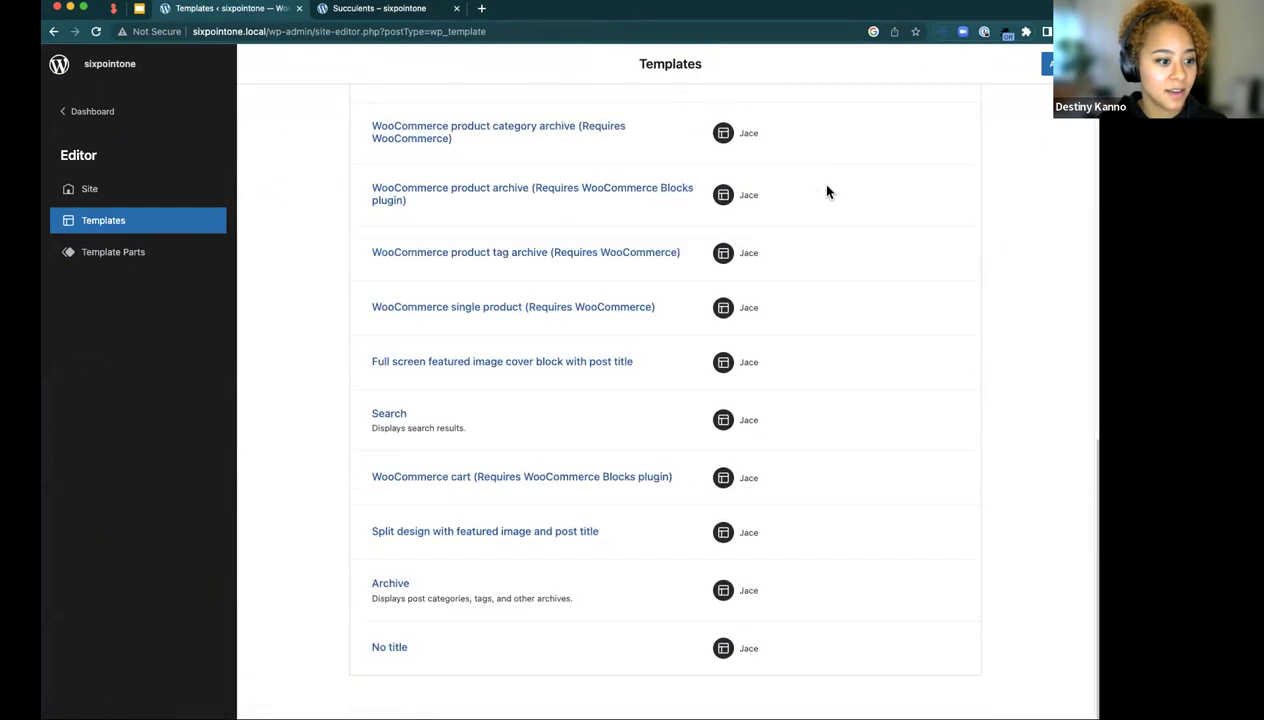
{"action": "scroll", "coordinate": [835, 229], "scroll_direction": "up", "scroll_amount": 8}
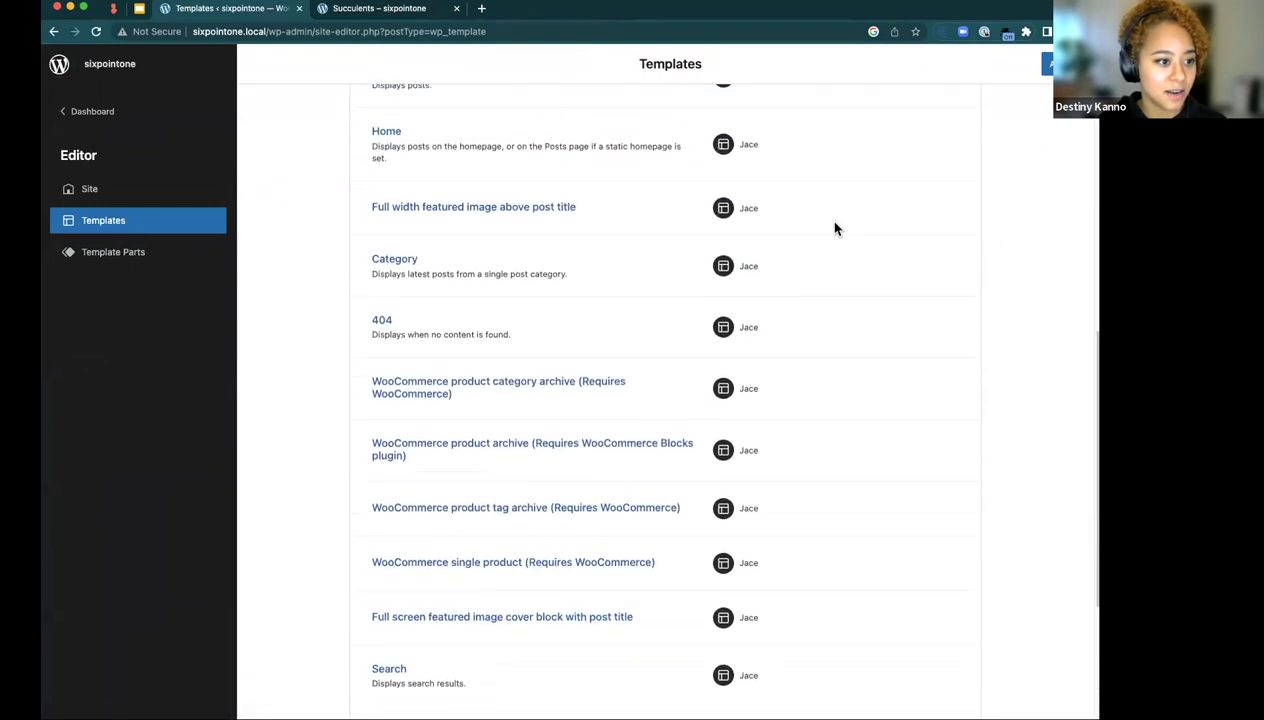
{"action": "scroll", "coordinate": [838, 227], "scroll_direction": "down", "scroll_amount": 10}
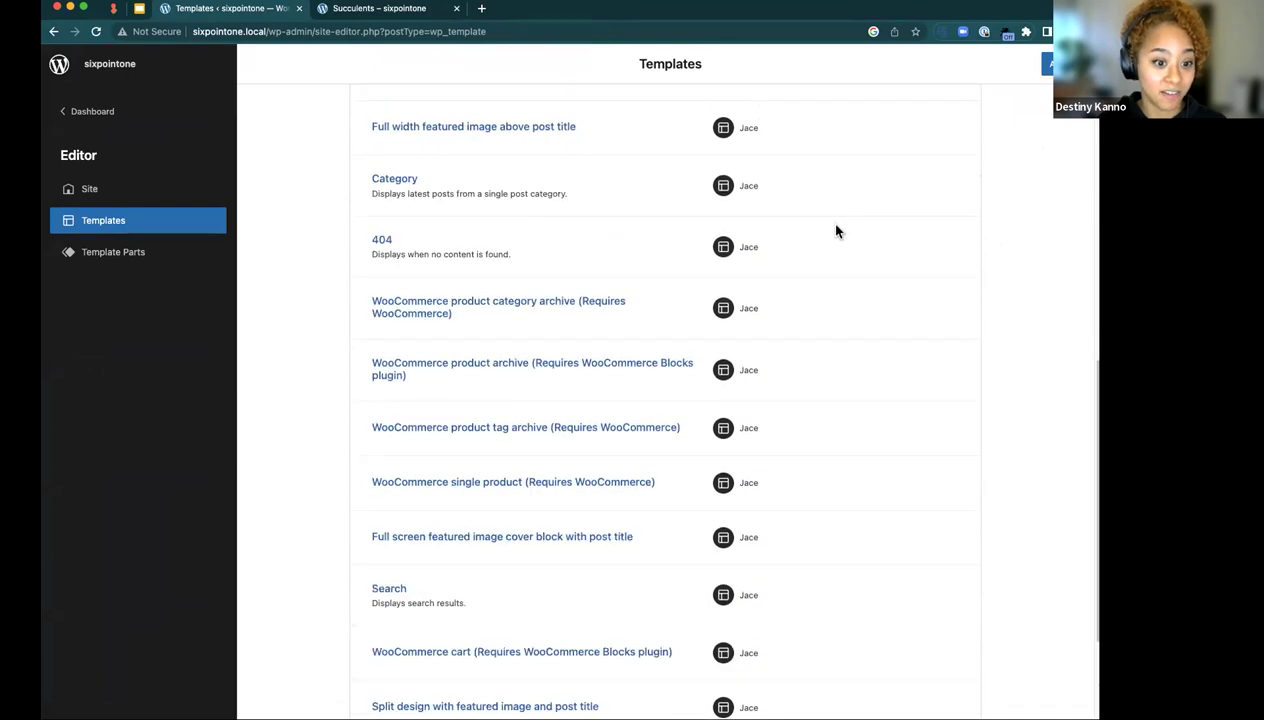
{"action": "scroll", "coordinate": [835, 228], "scroll_direction": "up", "scroll_amount": 10}
- Add a new Page template for the Succulents page in the Jace theme
{"action": "left_click", "coordinate": [1048, 65]}
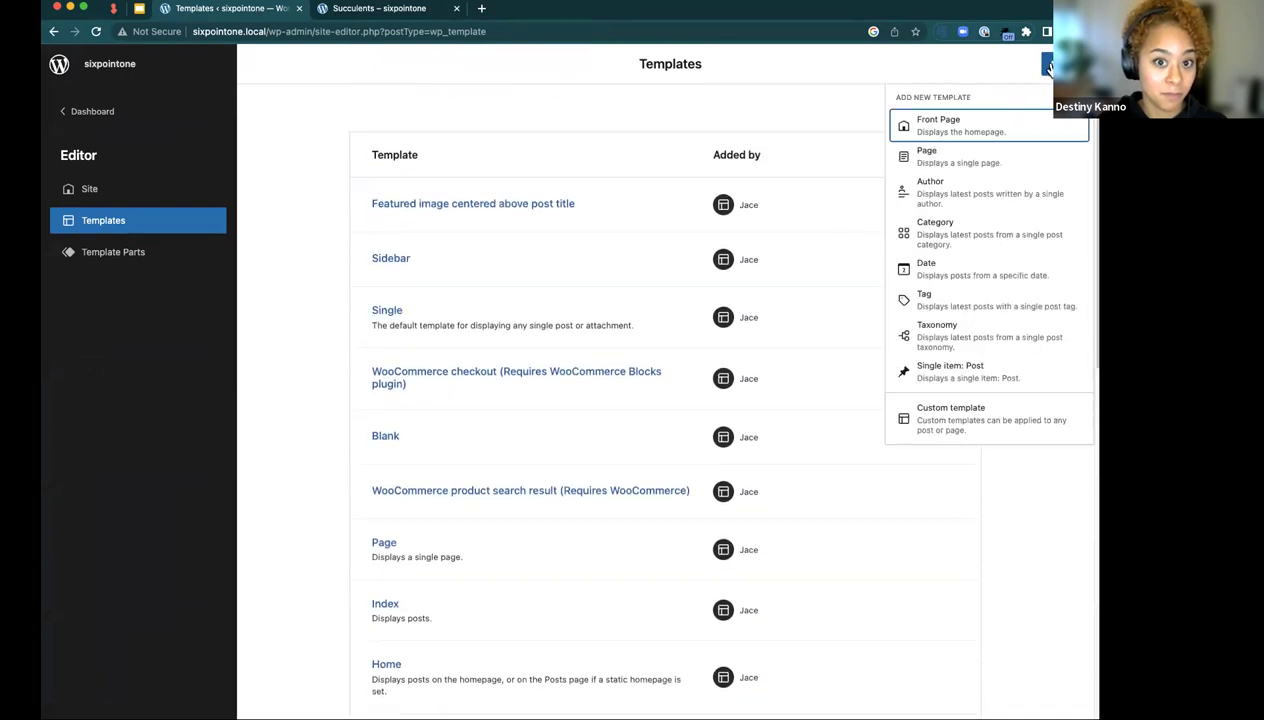
{"action": "left_click", "coordinate": [990, 160]}
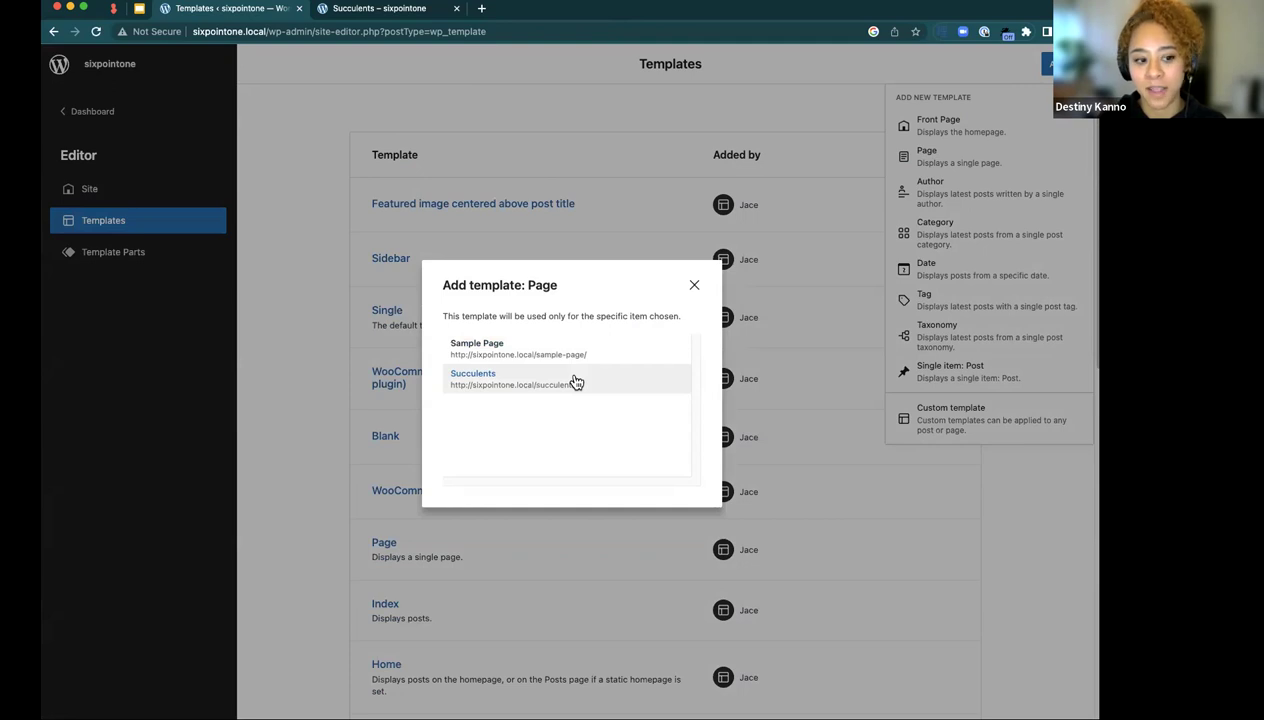
{"action": "left_click", "coordinate": [576, 382]}
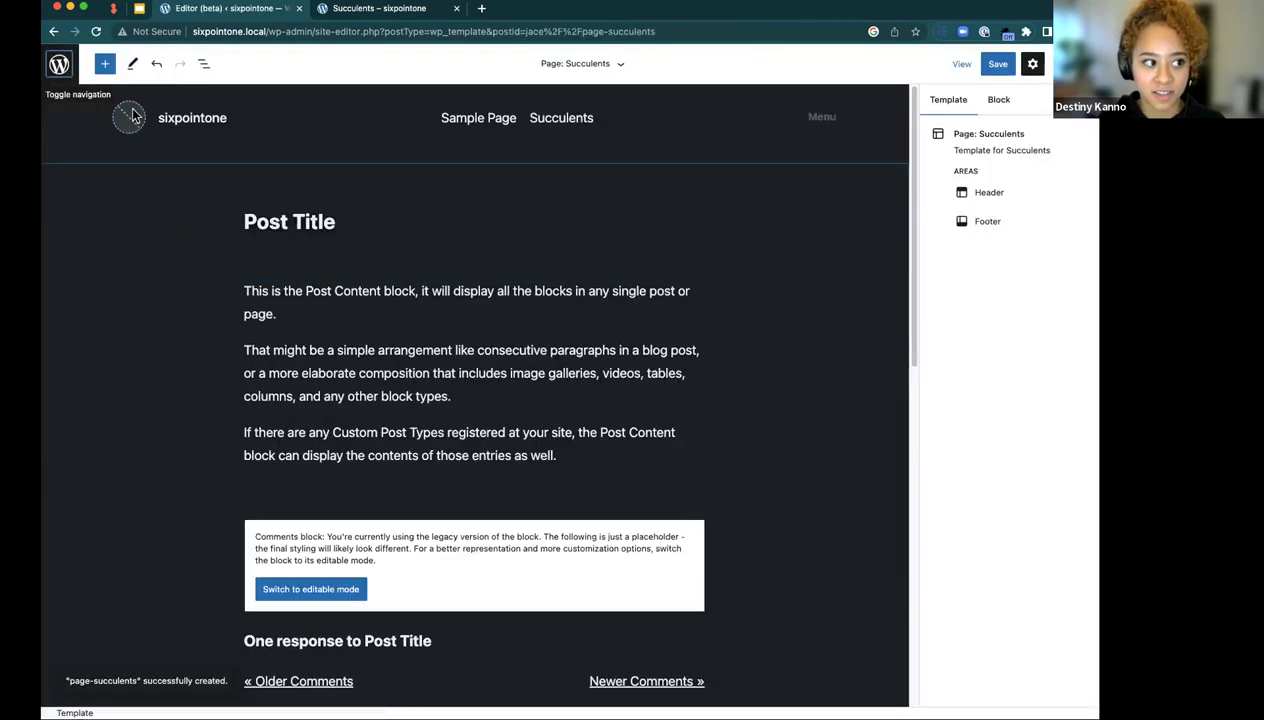
- Leave the site editor and activate the Twenty Twenty-Three theme again
{"action": "left_click", "coordinate": [62, 66]}
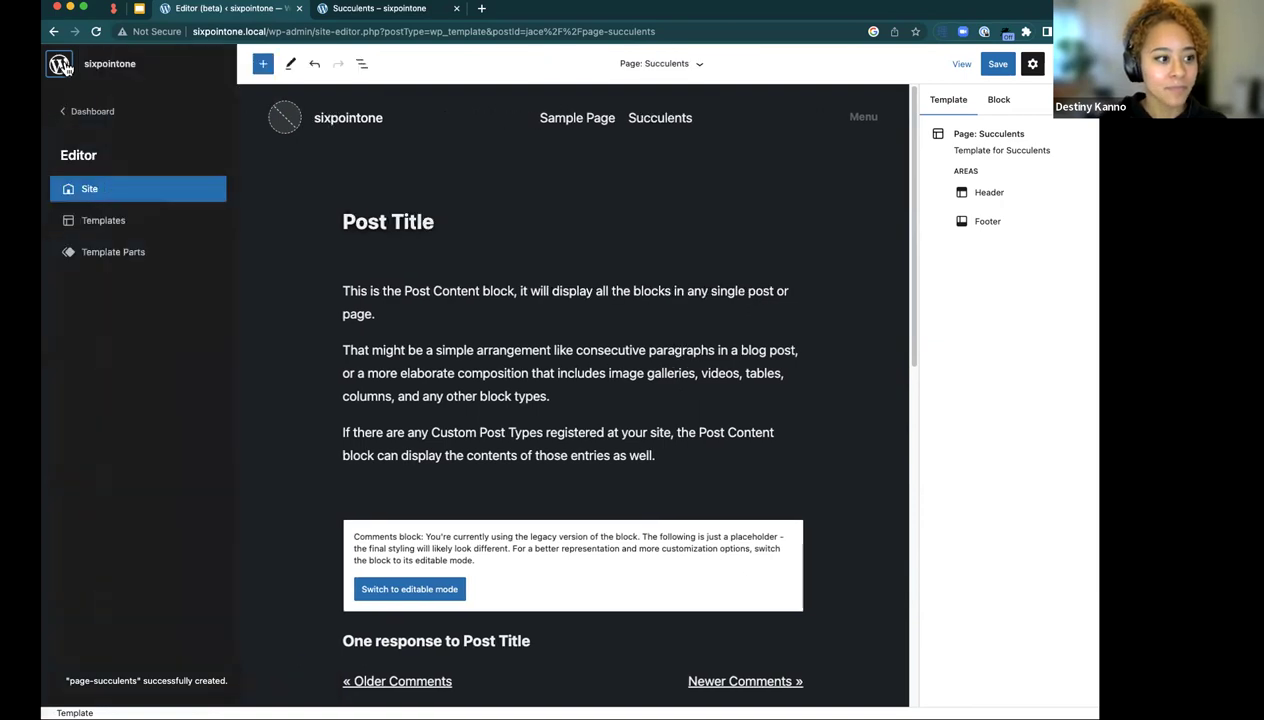
{"action": "left_click", "coordinate": [103, 112]}
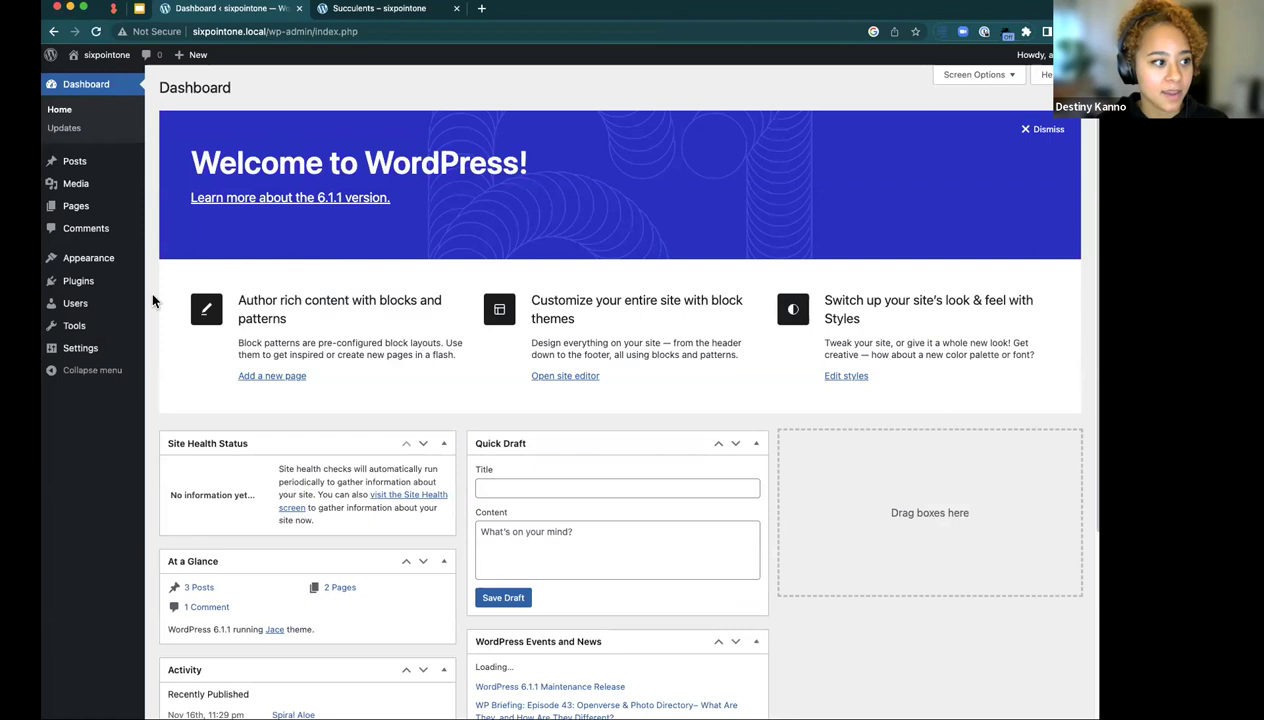
{"action": "mouse_move", "coordinate": [92, 257]}
{"action": "left_click", "coordinate": [180, 259]}
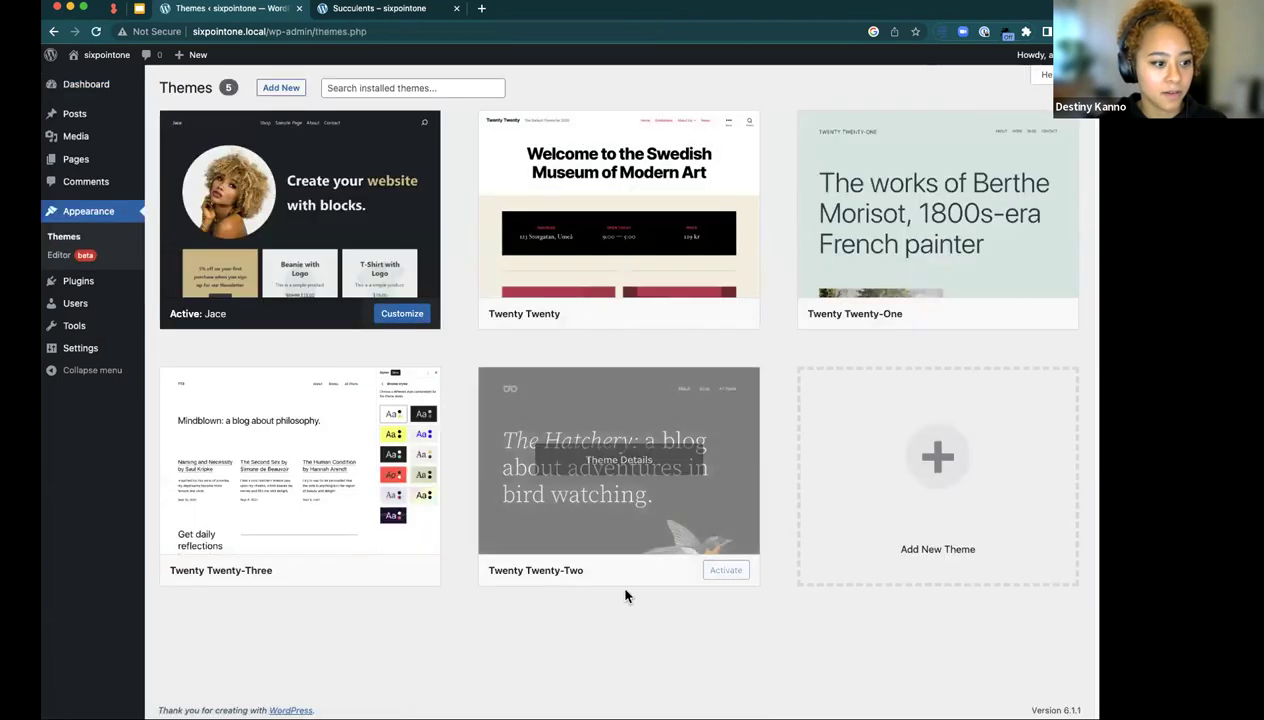
{"action": "left_click", "coordinate": [413, 569]}
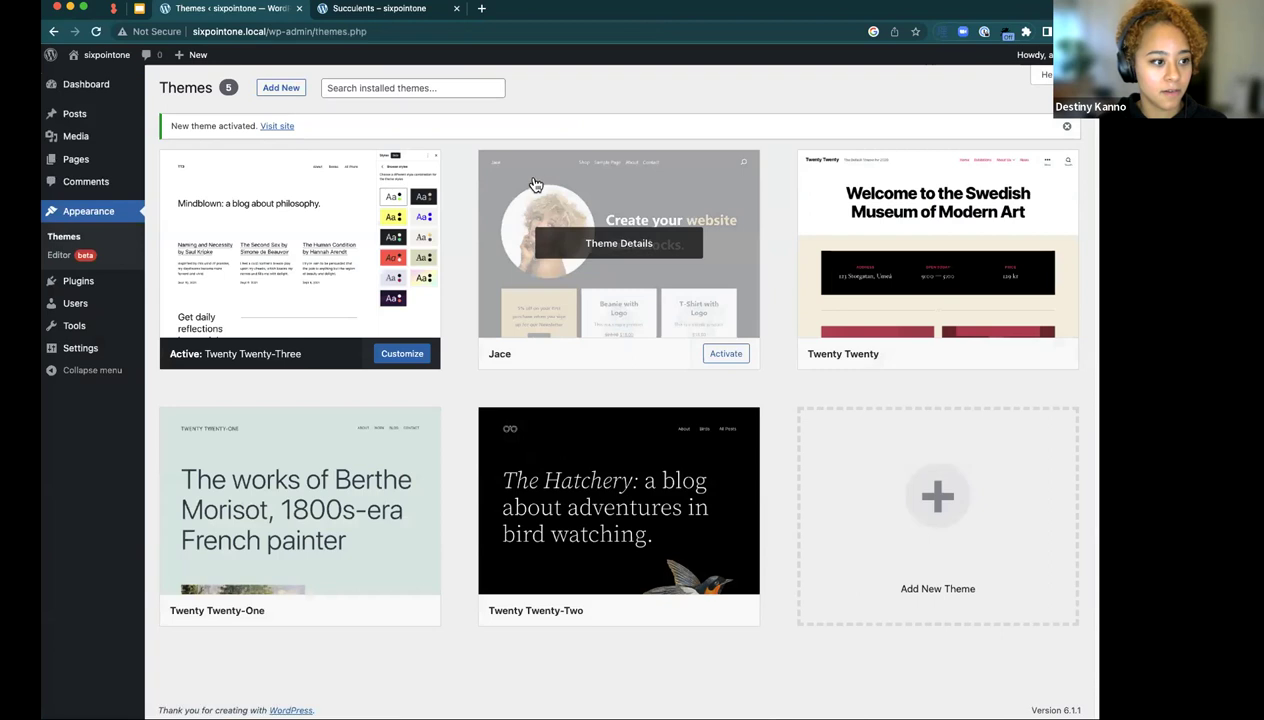
- Open the Page: Succulents template from Twenty Twenty-Three's template list and look over its layout
{"action": "left_click", "coordinate": [67, 257]}
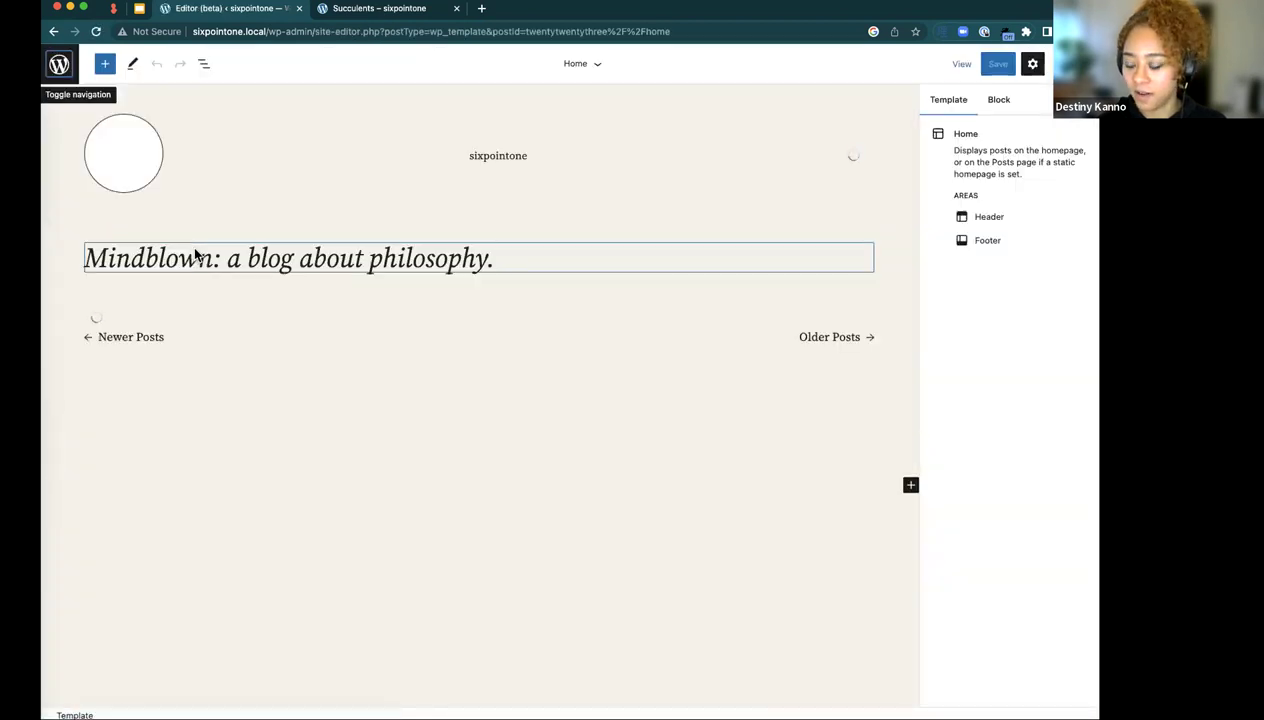
{"action": "left_click", "coordinate": [59, 63]}
{"action": "left_click", "coordinate": [118, 215]}
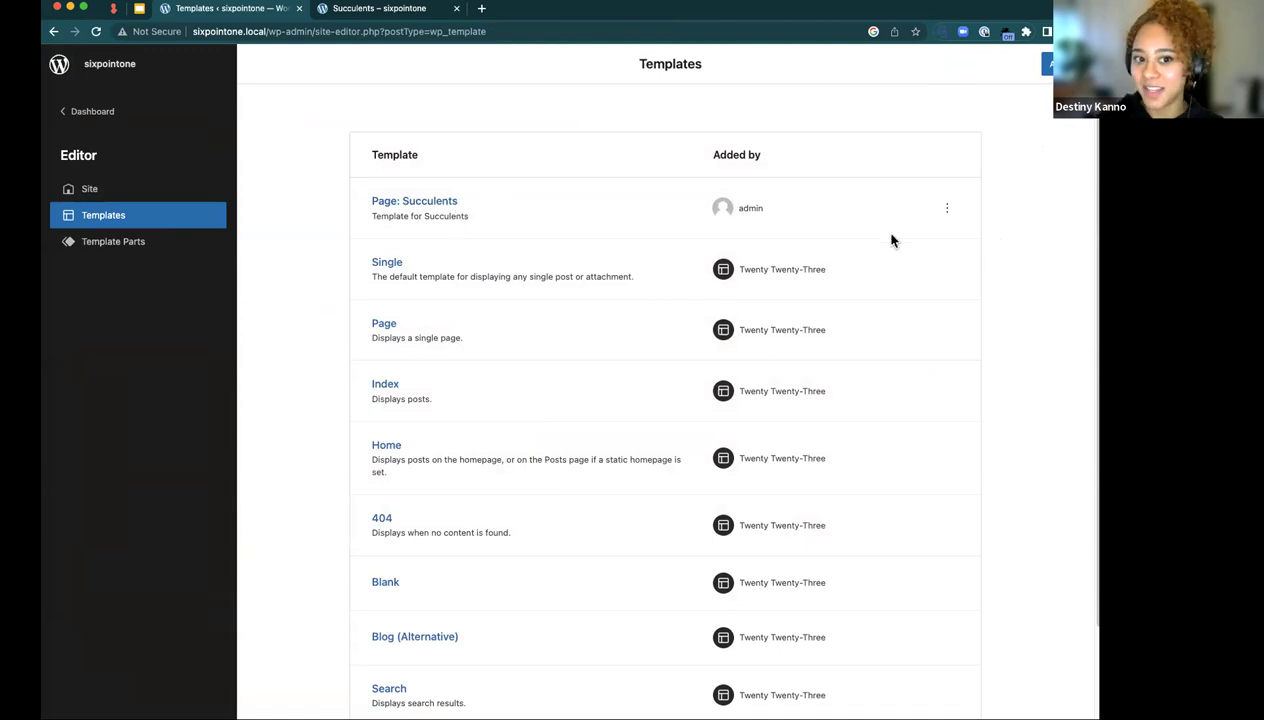
{"action": "left_click_drag", "start_coordinate": [1004, 234], "coordinate": [528, 223]}
{"action": "left_click", "coordinate": [282, 216]}
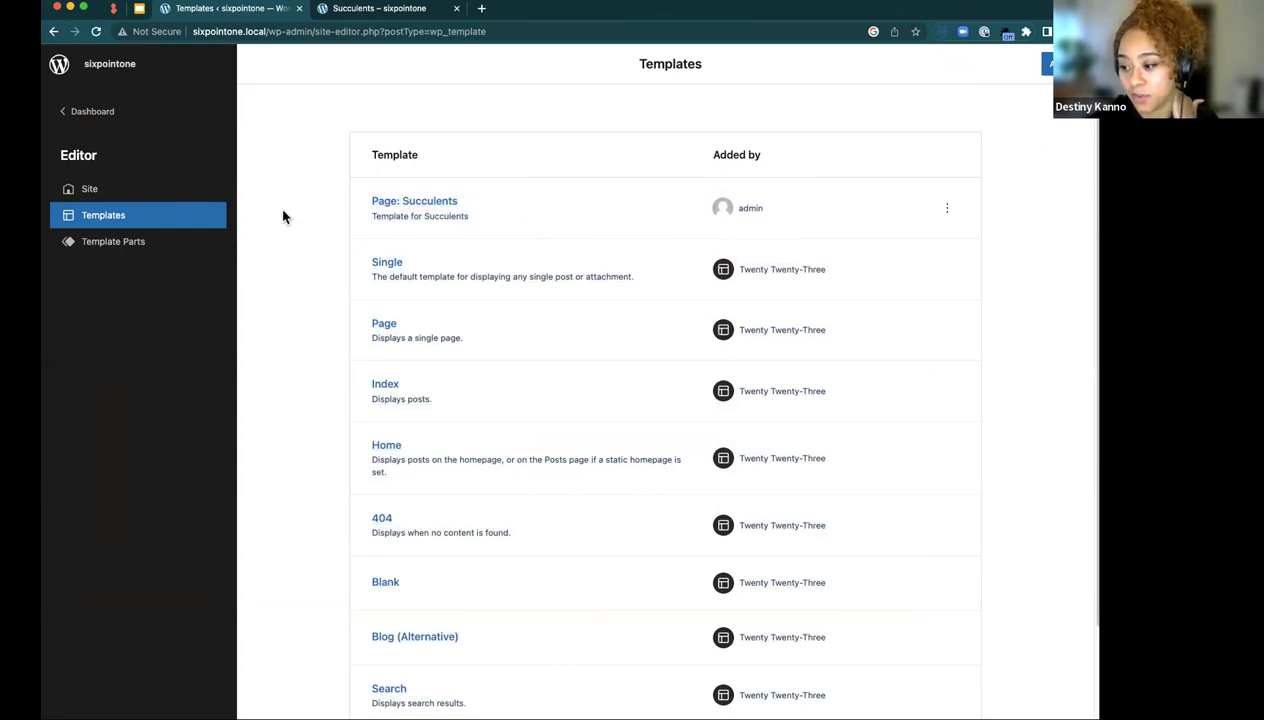
{"action": "left_click", "coordinate": [411, 201]}
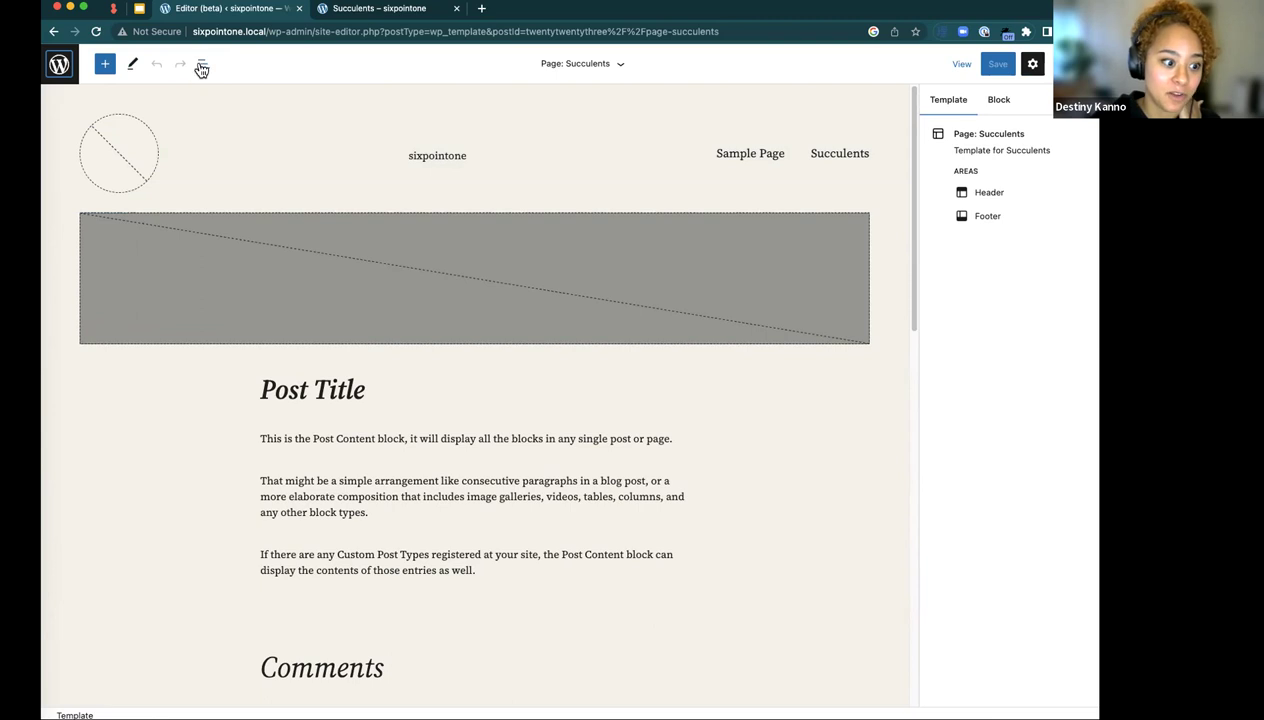
{"action": "scroll", "coordinate": [307, 234], "scroll_direction": "down", "scroll_amount": 5}
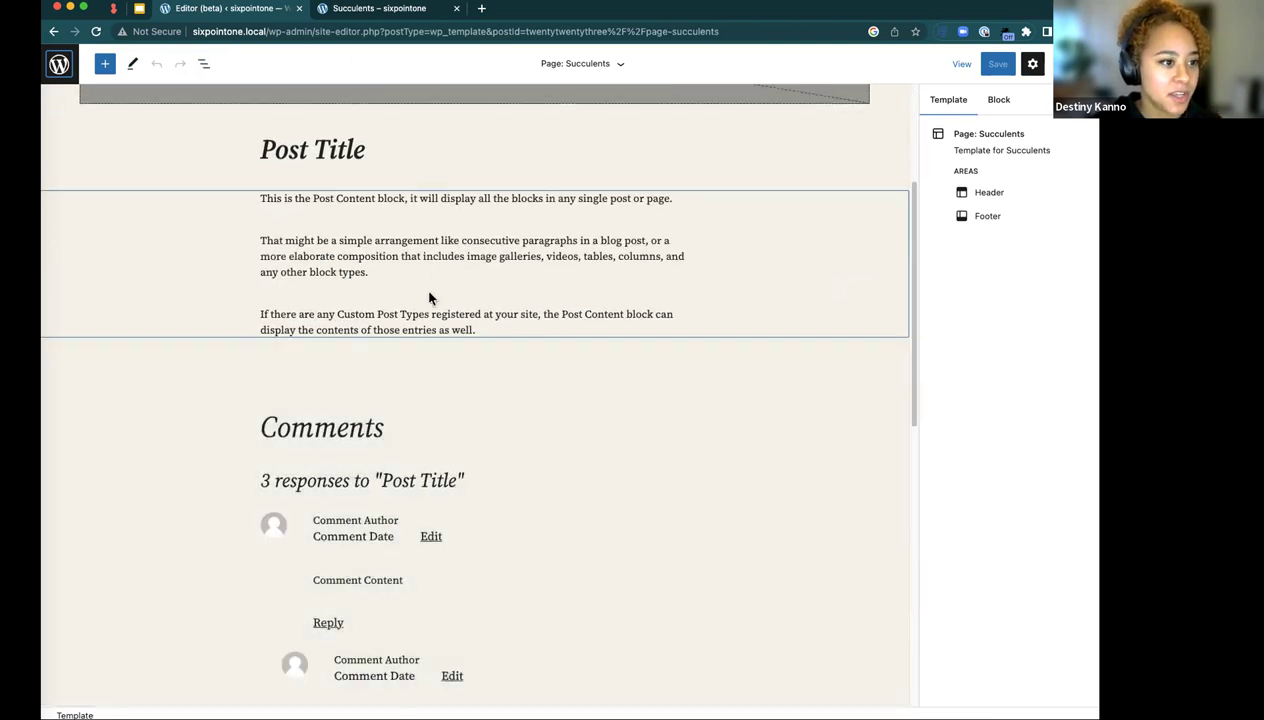
- Remove the Footer template part from the Page: Succulents template and check the remaining layout
{"action": "scroll", "coordinate": [392, 282], "scroll_direction": "up", "scroll_amount": 5}
{"action": "left_click", "coordinate": [204, 64]}
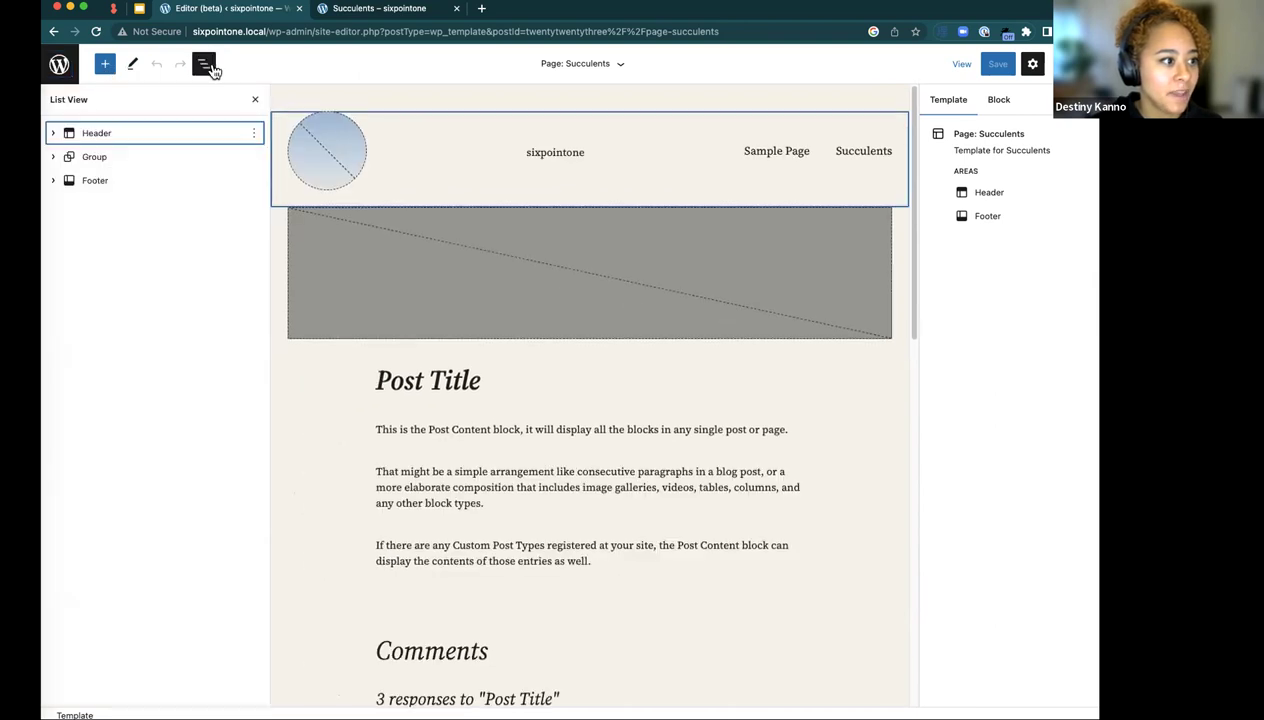
{"action": "left_click", "coordinate": [55, 133]}
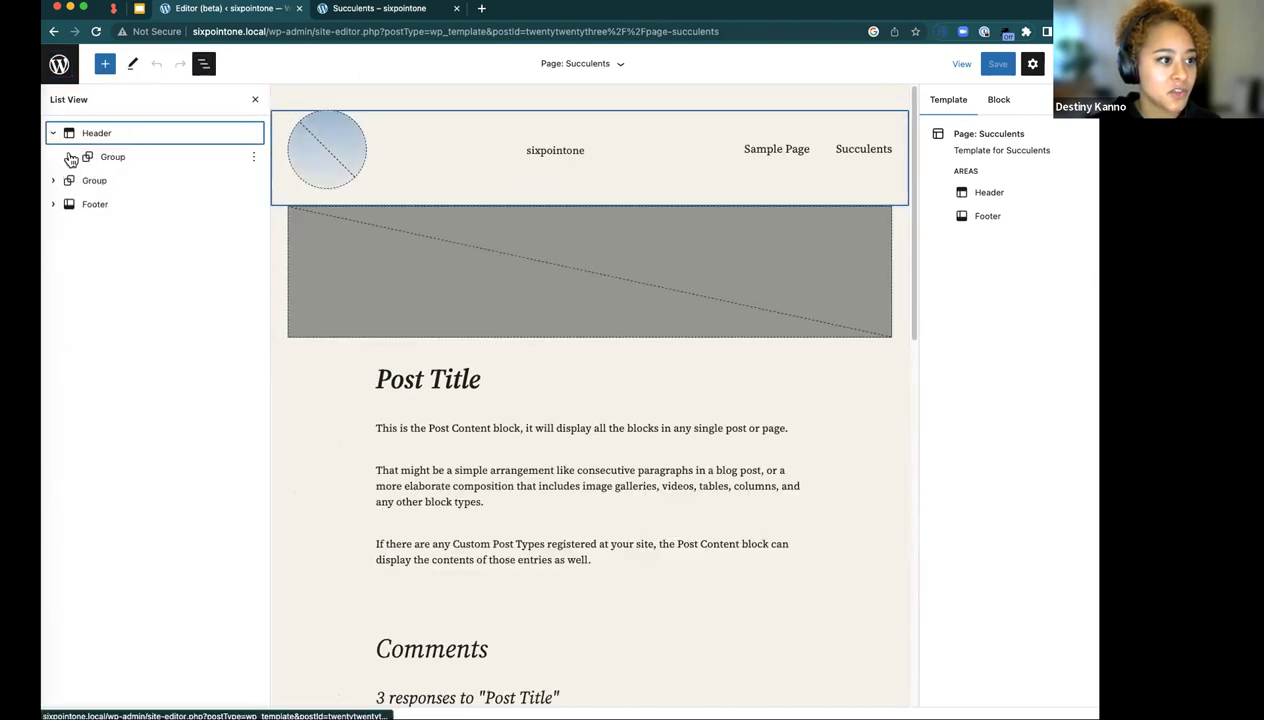
{"action": "left_click", "coordinate": [53, 133]}
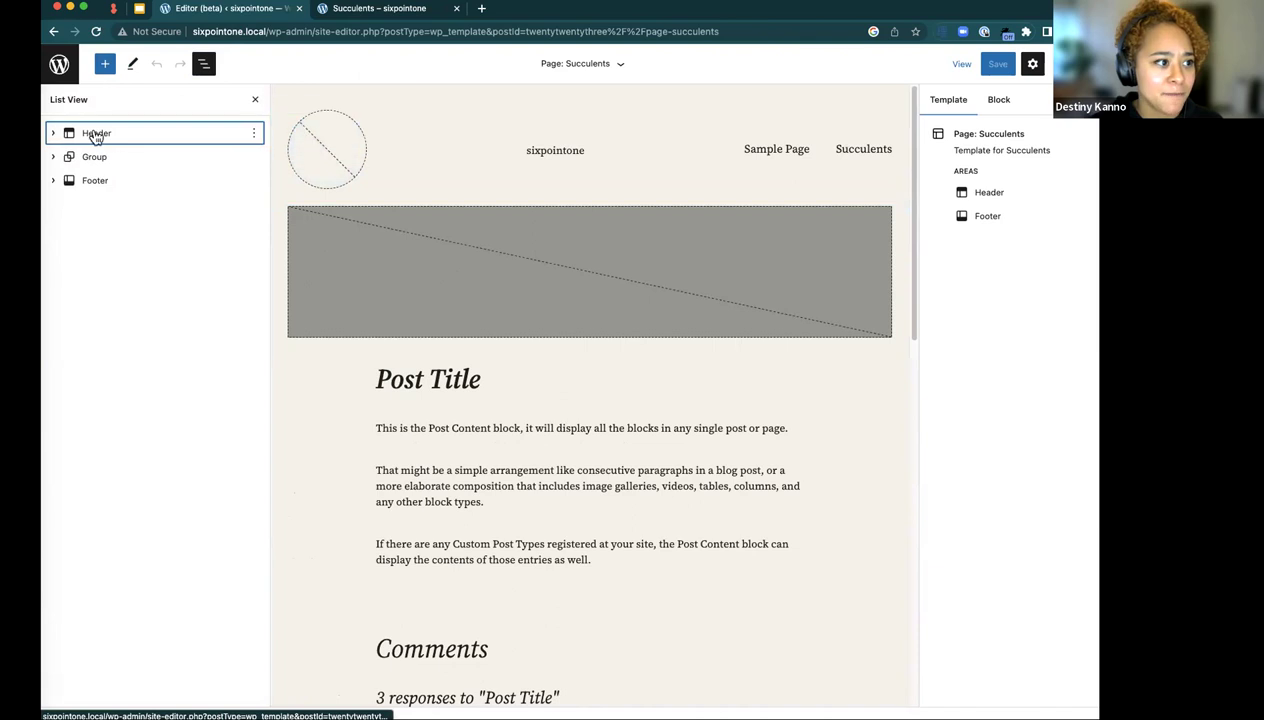
{"action": "left_click", "coordinate": [253, 180]}
{"action": "left_click", "coordinate": [286, 450]}
{"action": "scroll", "coordinate": [470, 307], "scroll_direction": "down", "scroll_amount": 10}
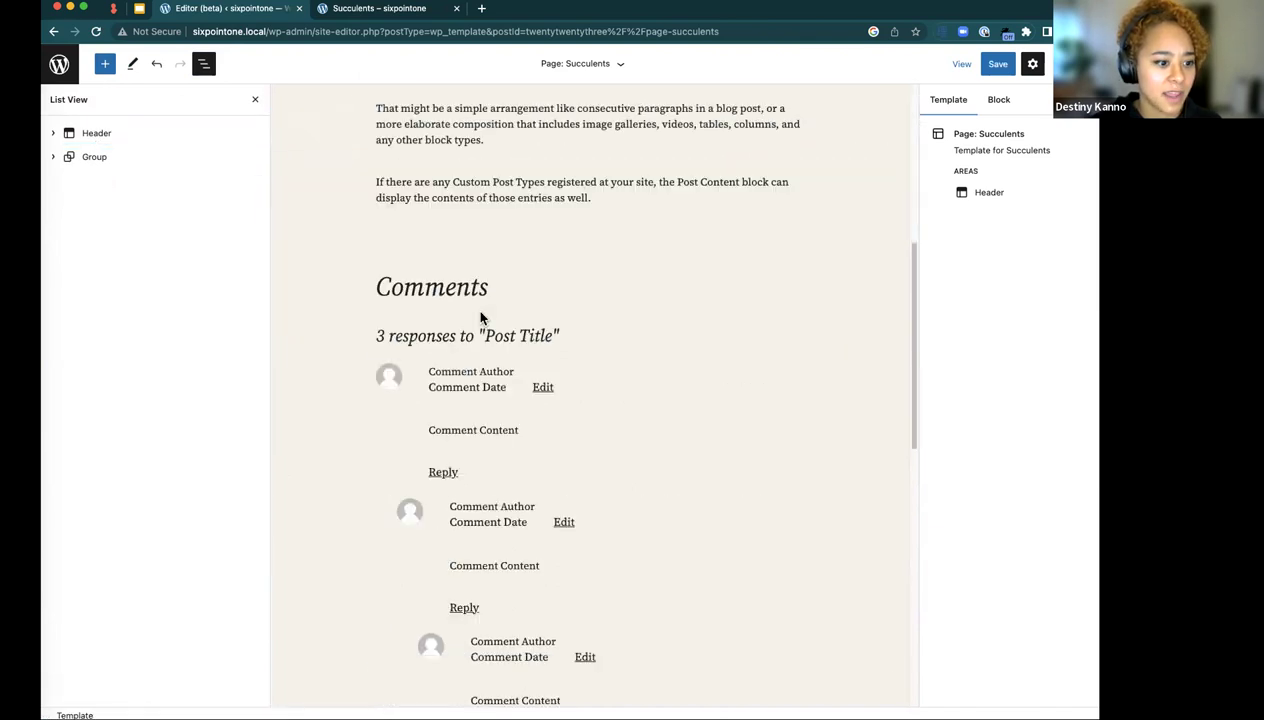
{"action": "scroll", "coordinate": [513, 453], "scroll_direction": "up", "scroll_amount": 10}
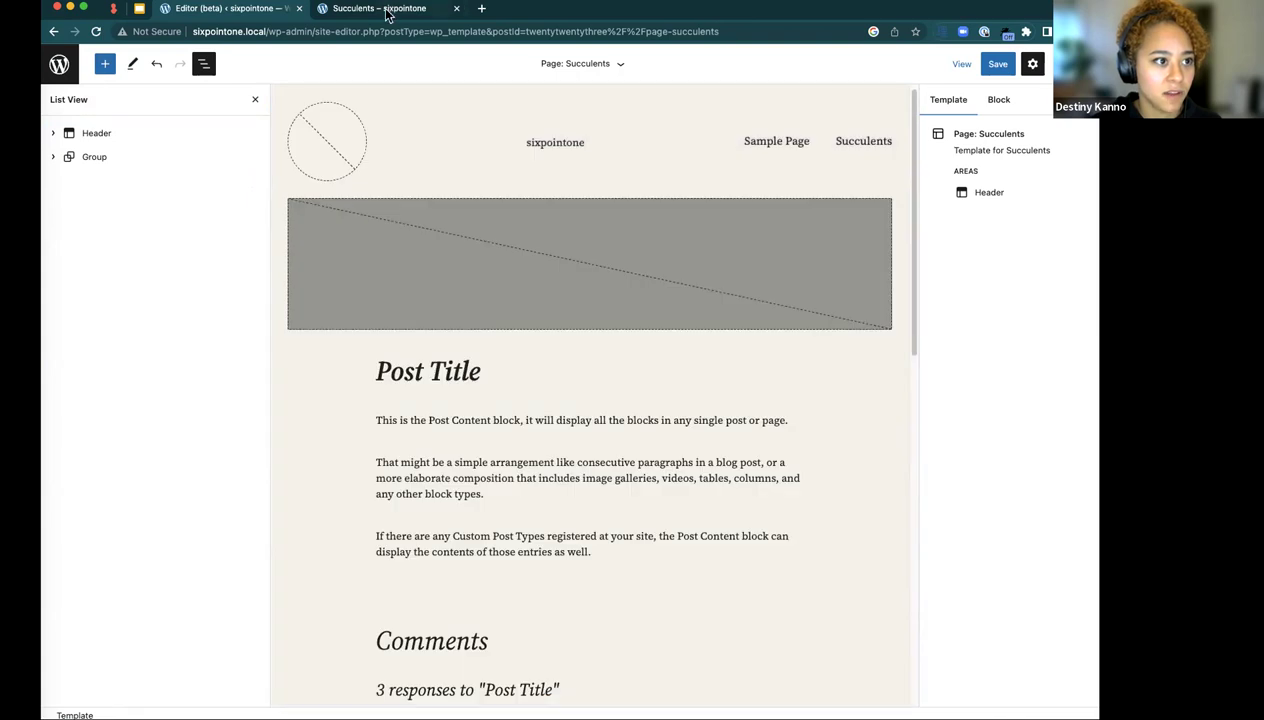
- View the footer at the end of the live Succulents page and return to the template editor
{"action": "left_click", "coordinate": [388, 13]}
{"action": "scroll", "coordinate": [545, 291], "scroll_direction": "down", "scroll_amount": 10}
{"action": "left_click_drag", "start_coordinate": [121, 680], "coordinate": [953, 683]}
{"action": "left_click", "coordinate": [220, 12]}
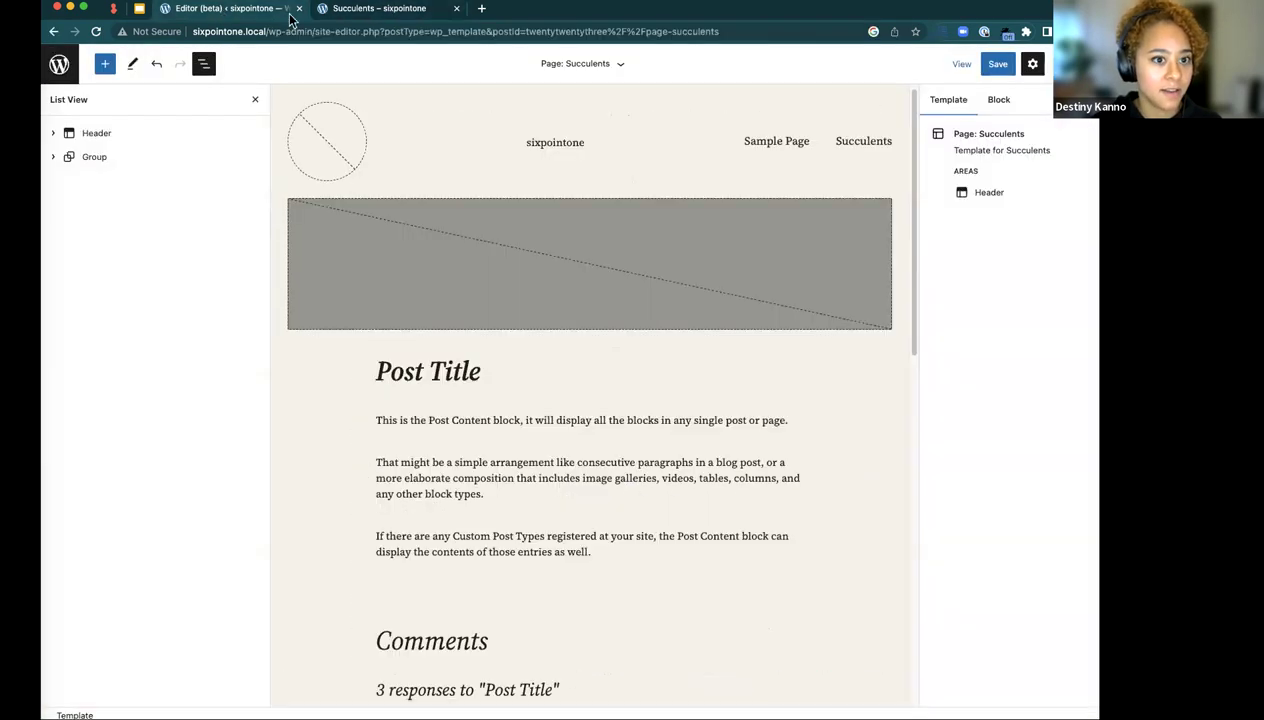
- Save the Page: Succulents template changes and check the live Succulents page from its header to its end
{"action": "left_click", "coordinate": [994, 68]}
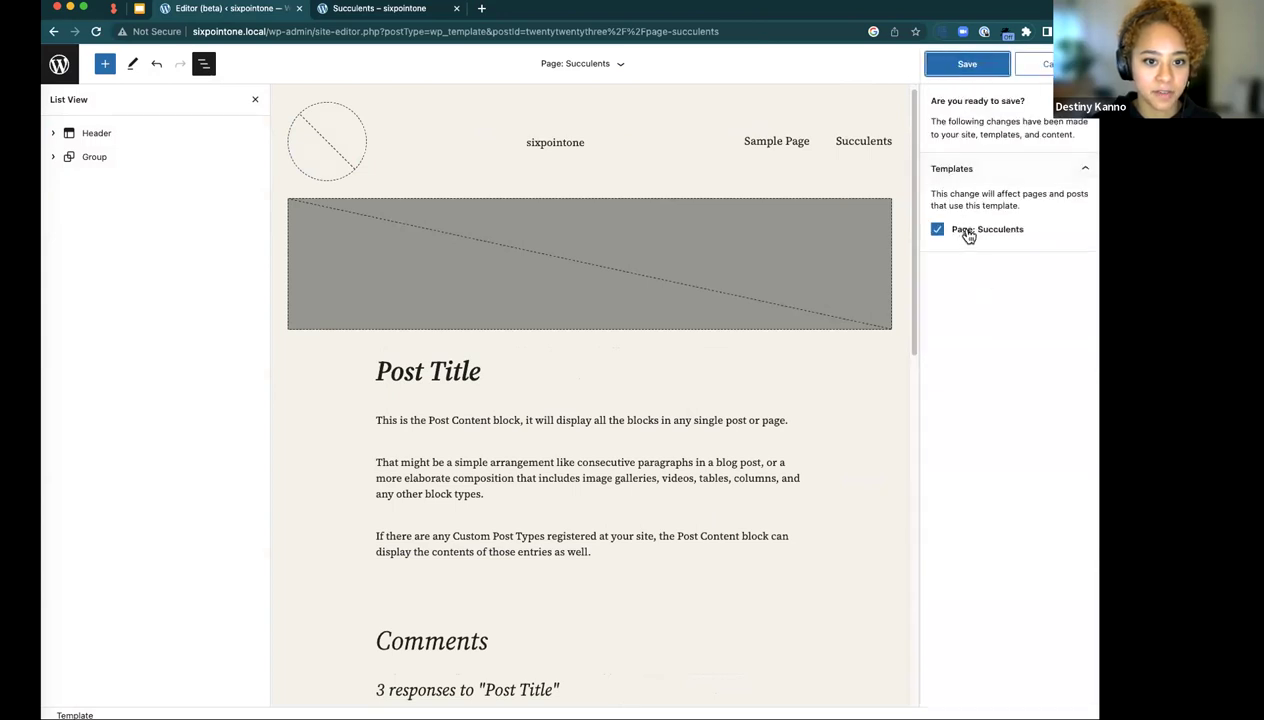
{"action": "left_click", "coordinate": [967, 66]}
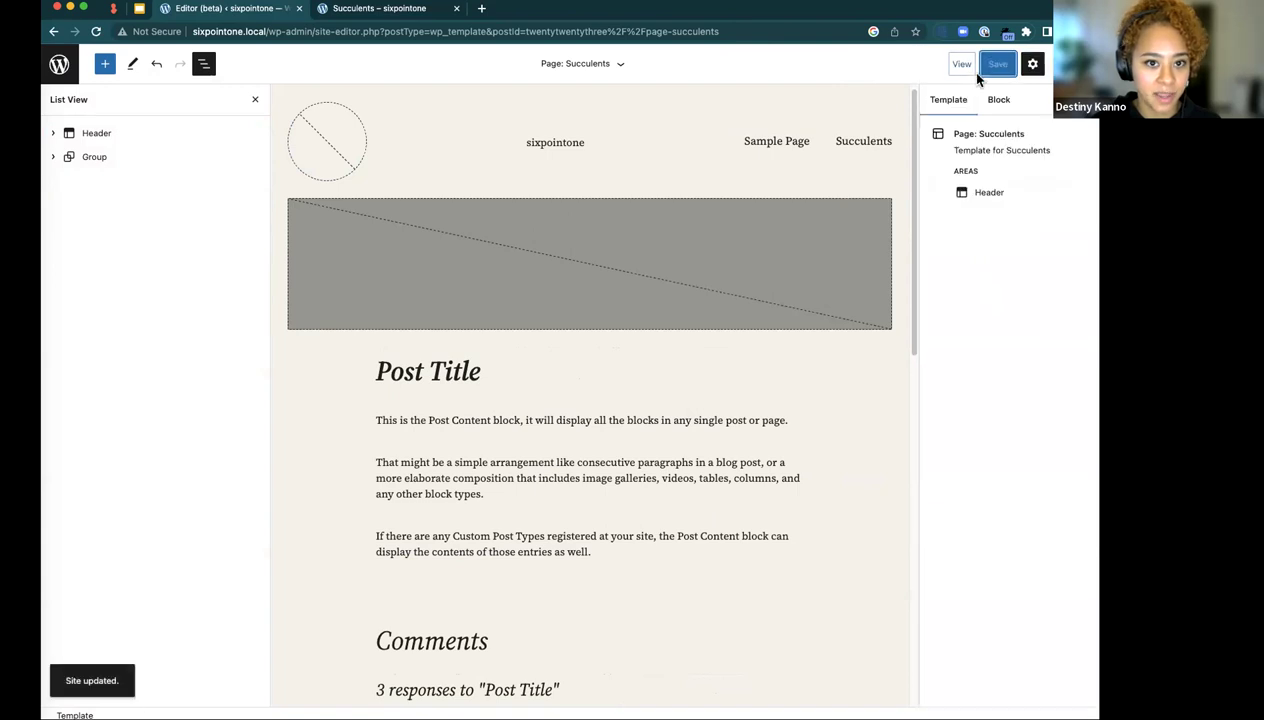
{"action": "left_click", "coordinate": [373, 9]}
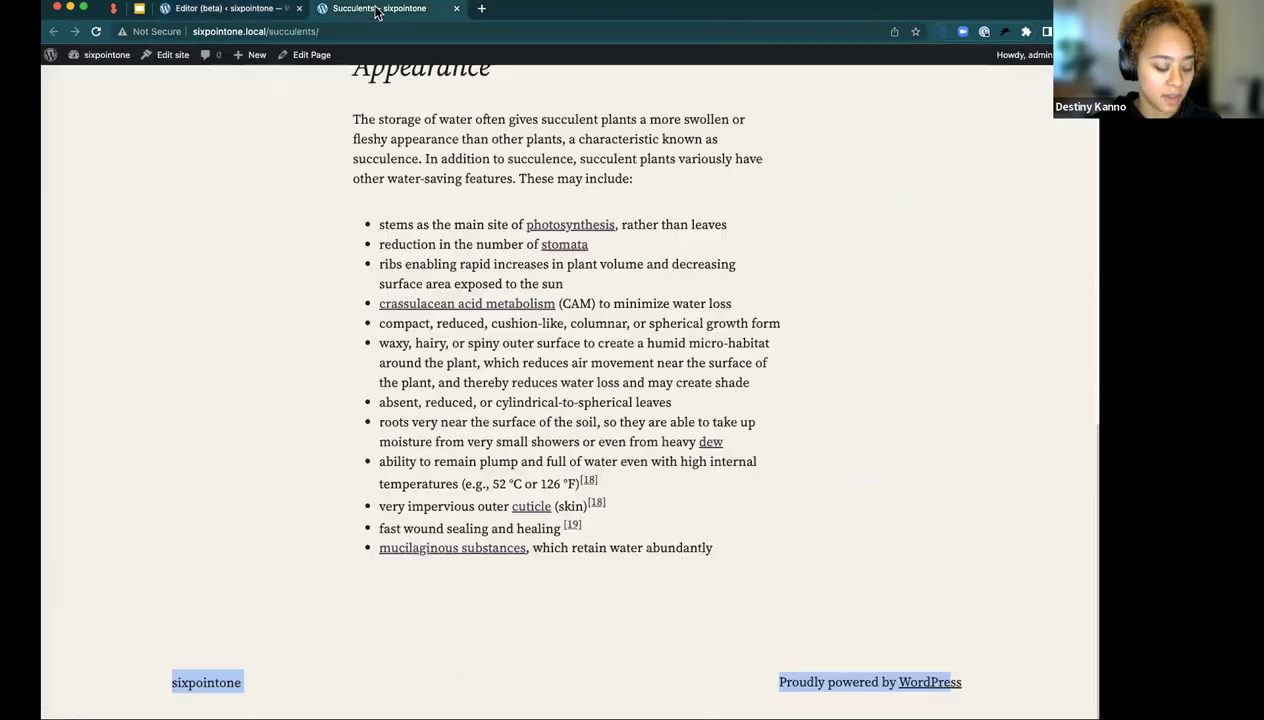
{"action": "scroll", "coordinate": [462, 235], "scroll_direction": "up", "scroll_amount": 5}
{"action": "scroll", "coordinate": [462, 235], "scroll_direction": "up", "scroll_amount": 6}
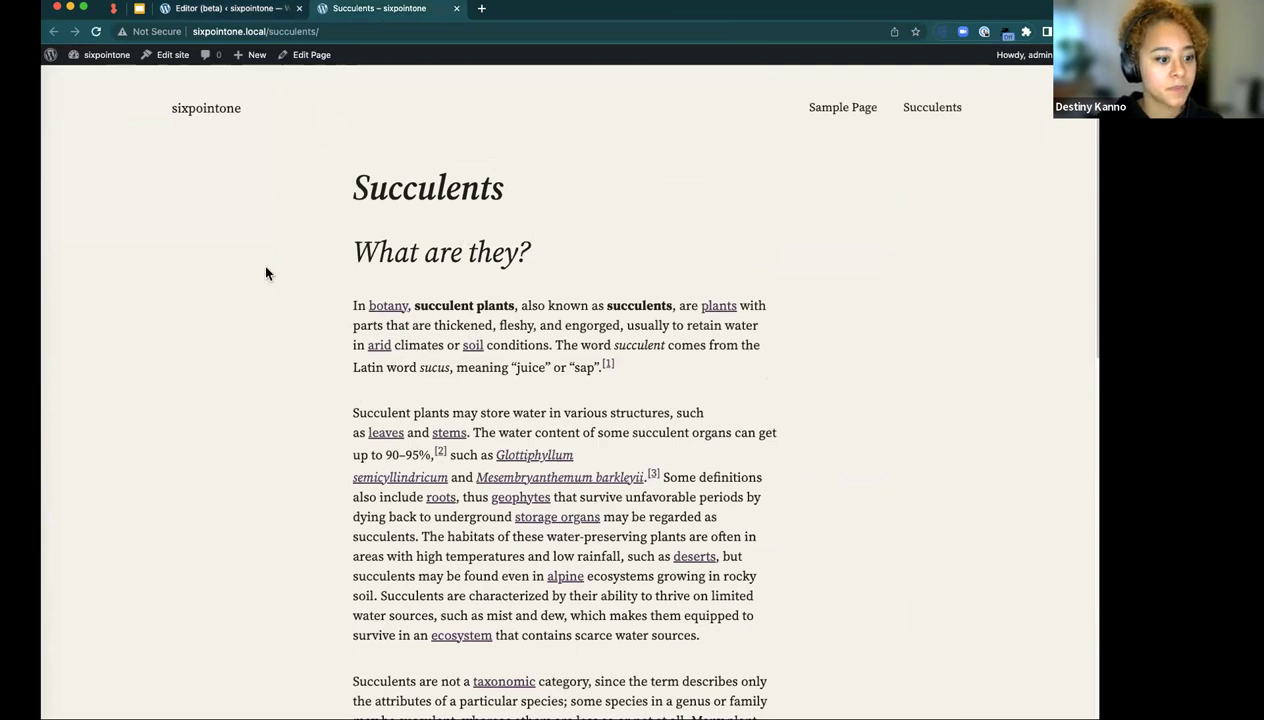
{"action": "scroll", "coordinate": [270, 272], "scroll_direction": "down", "scroll_amount": 10}
{"action": "scroll", "coordinate": [800, 677], "scroll_direction": "down", "scroll_amount": 1}
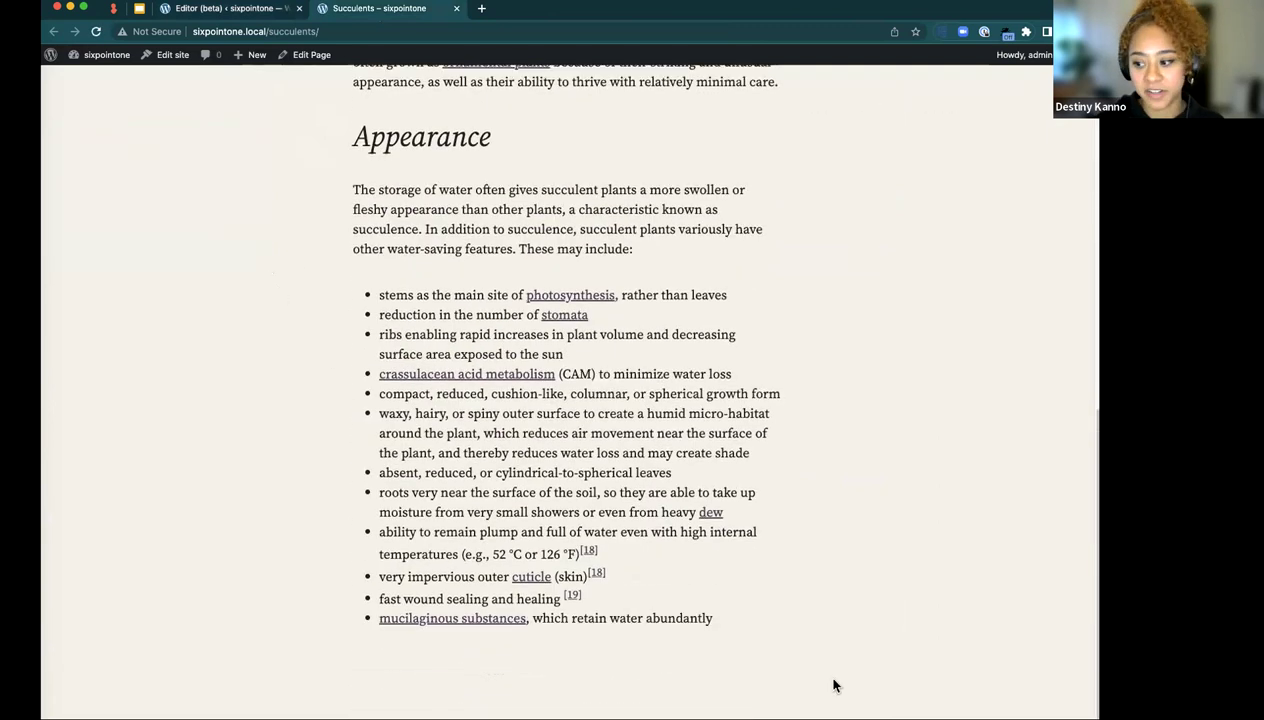
{"action": "scroll", "coordinate": [822, 678], "scroll_direction": "up", "scroll_amount": 10}
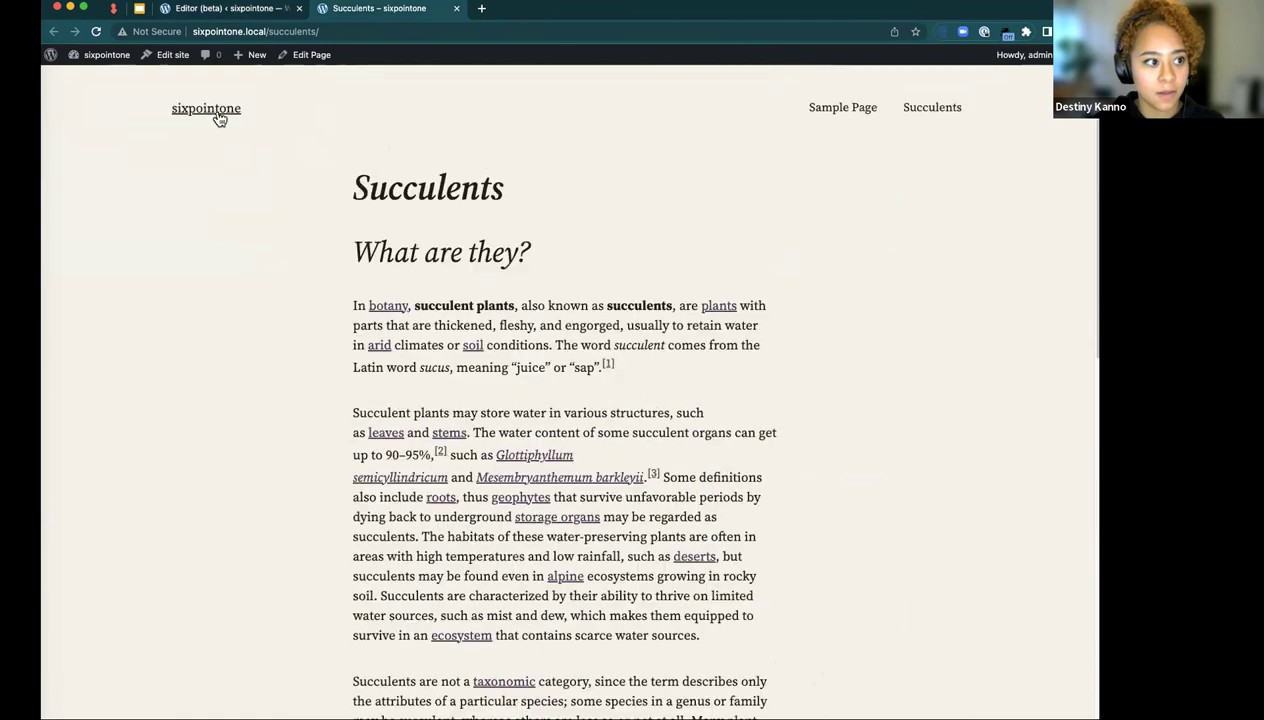
- Open the live Sample Page and examine its footer for comparison with the Succulents page
{"action": "left_click", "coordinate": [835, 113]}
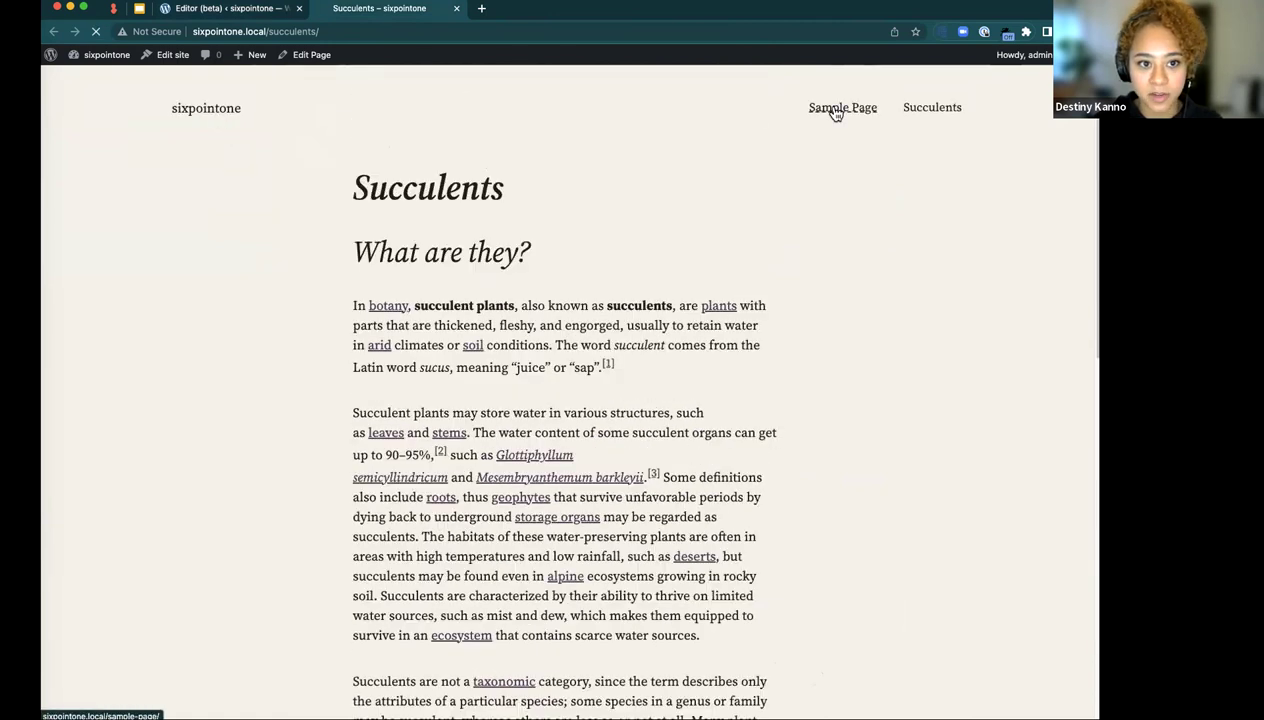
{"action": "scroll", "coordinate": [618, 330], "scroll_direction": "down", "scroll_amount": 2}
{"action": "scroll", "coordinate": [618, 330], "scroll_direction": "down", "scroll_amount": 1}
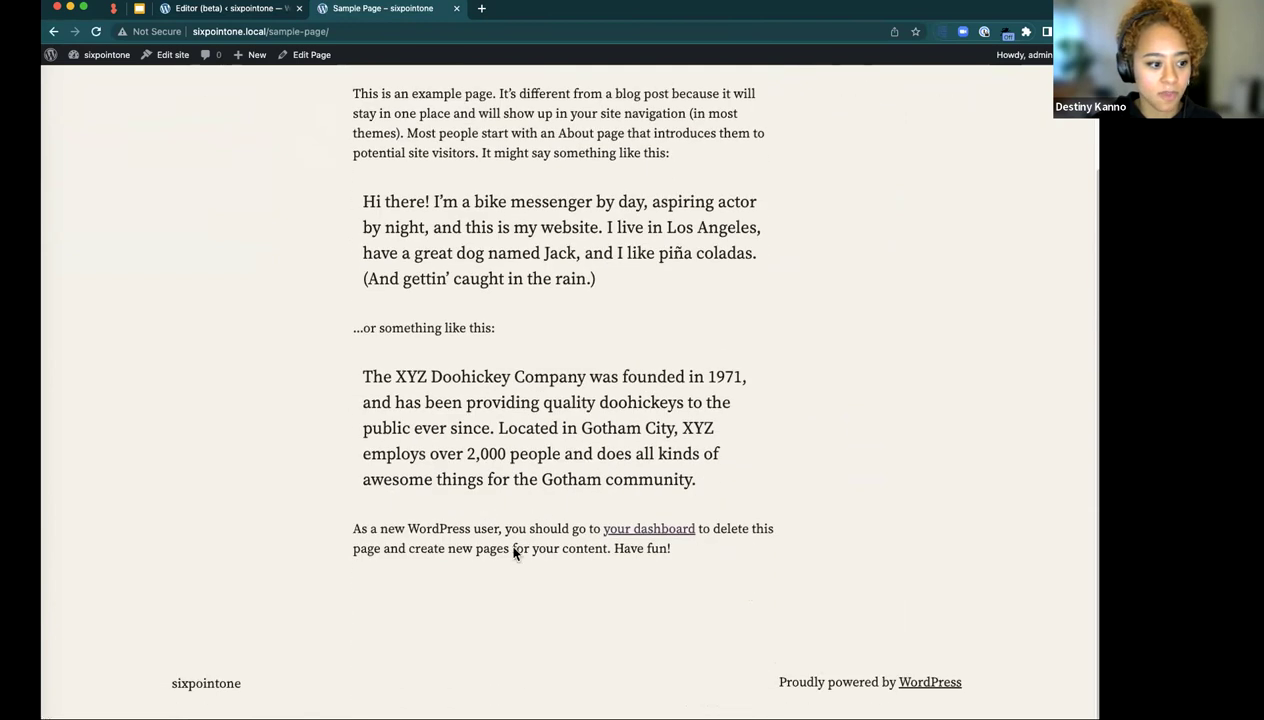
{"action": "left_click_drag", "start_coordinate": [135, 683], "coordinate": [997, 685]}
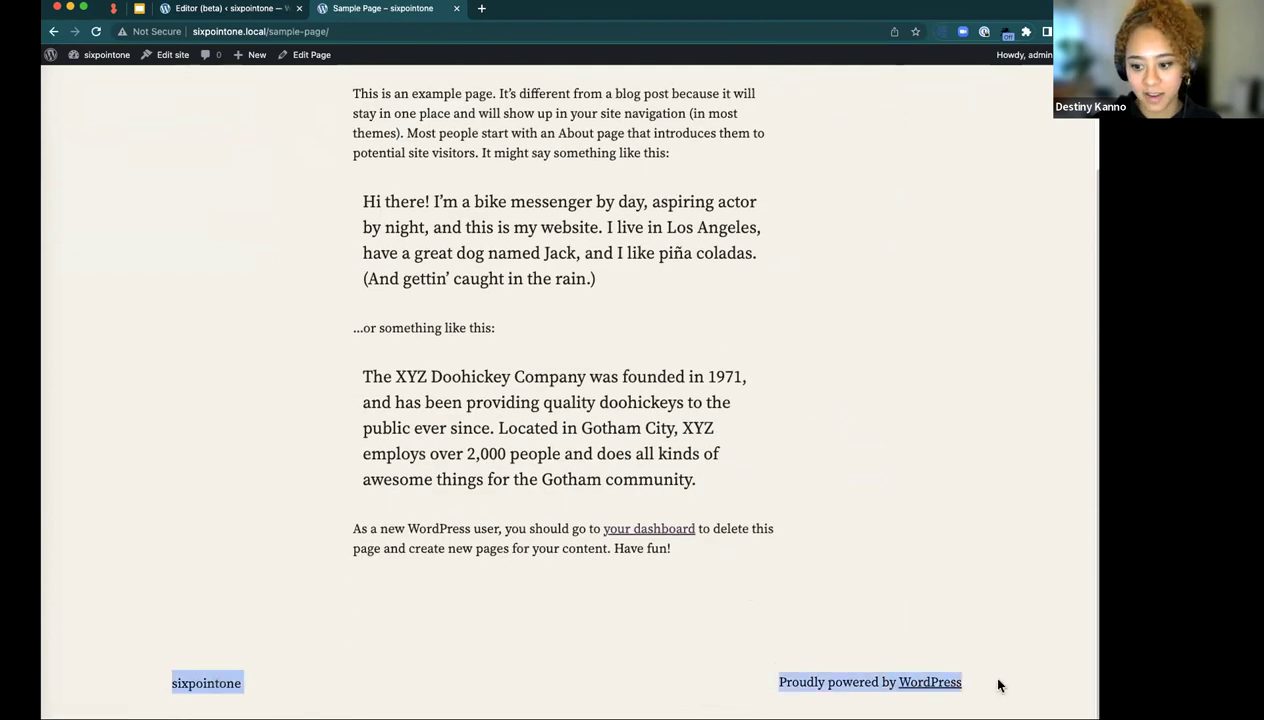
{"action": "left_click", "coordinate": [952, 553]}
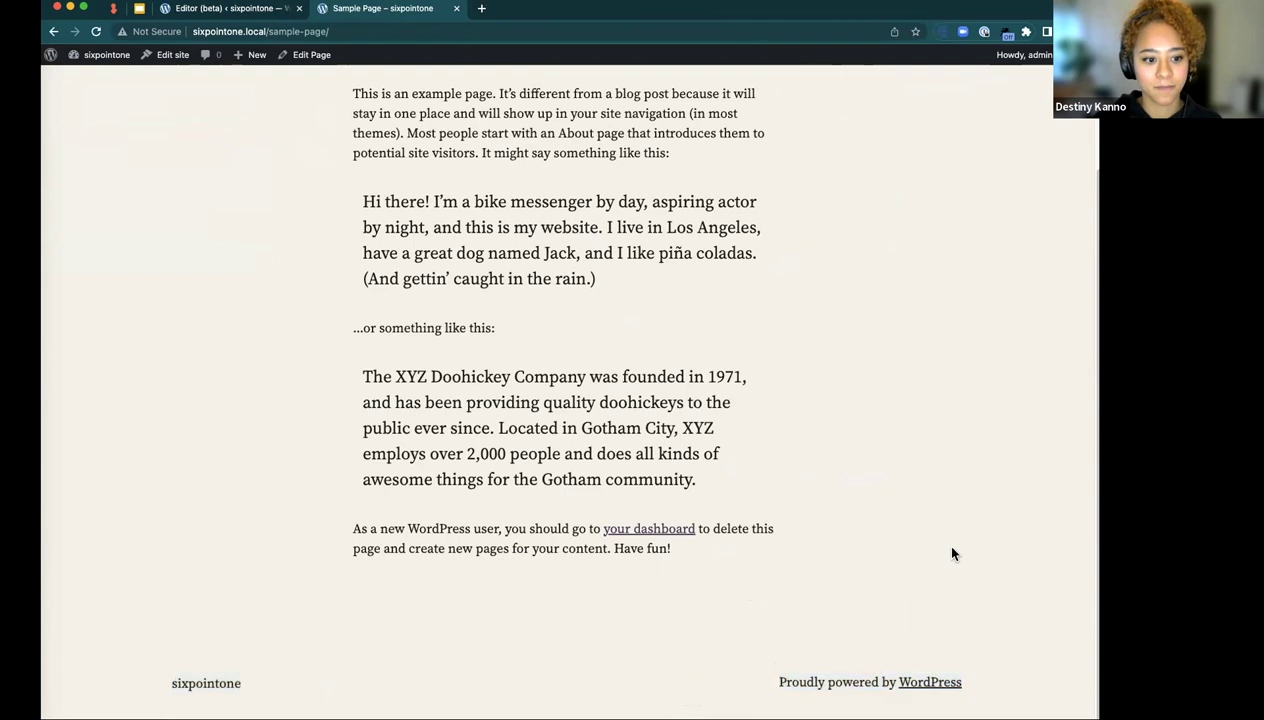
{"action": "scroll", "coordinate": [951, 553], "scroll_direction": "up", "scroll_amount": 3}
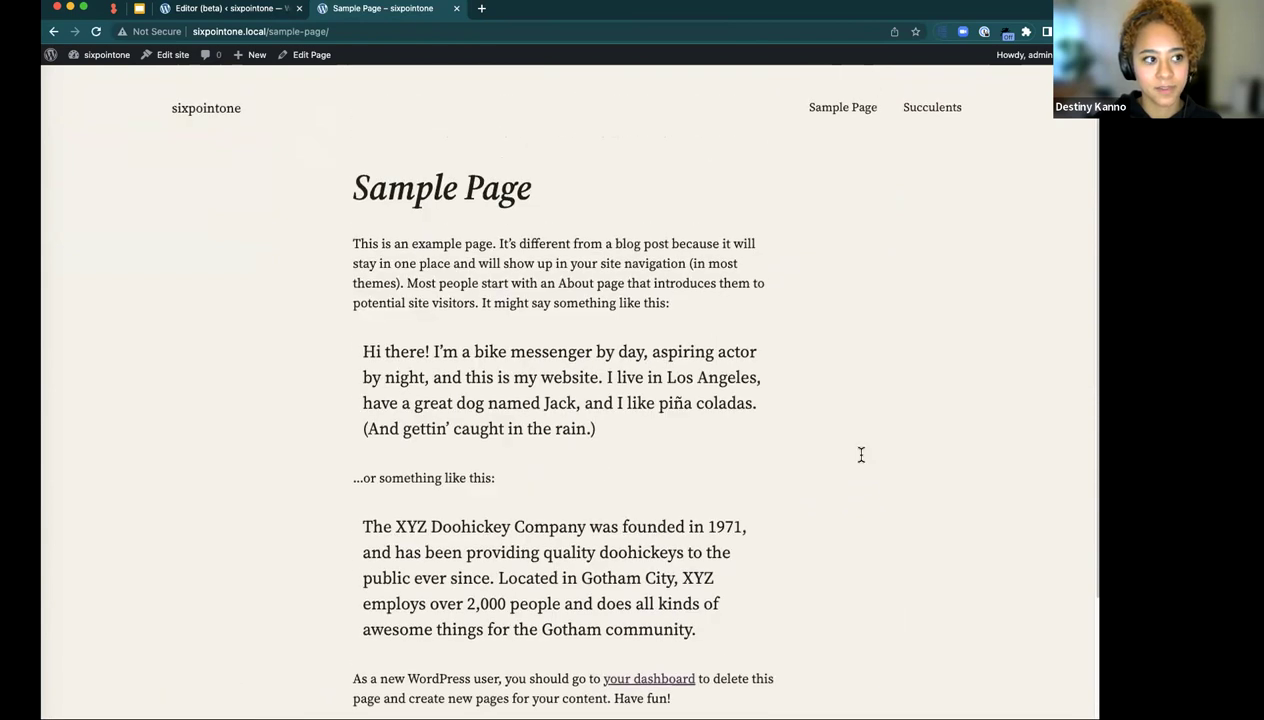
- Leave the site editor and open the Spiral Aloe post for editing
{"action": "left_click", "coordinate": [222, 9]}
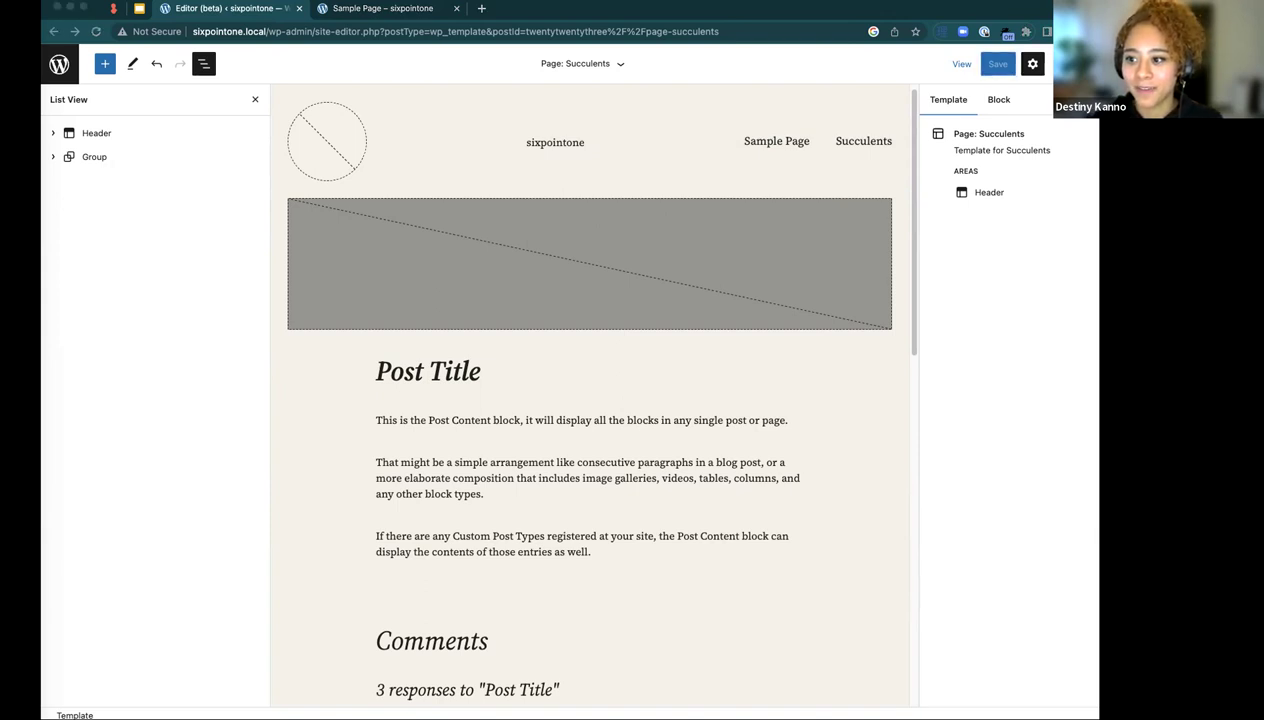
{"action": "left_click", "coordinate": [61, 70]}
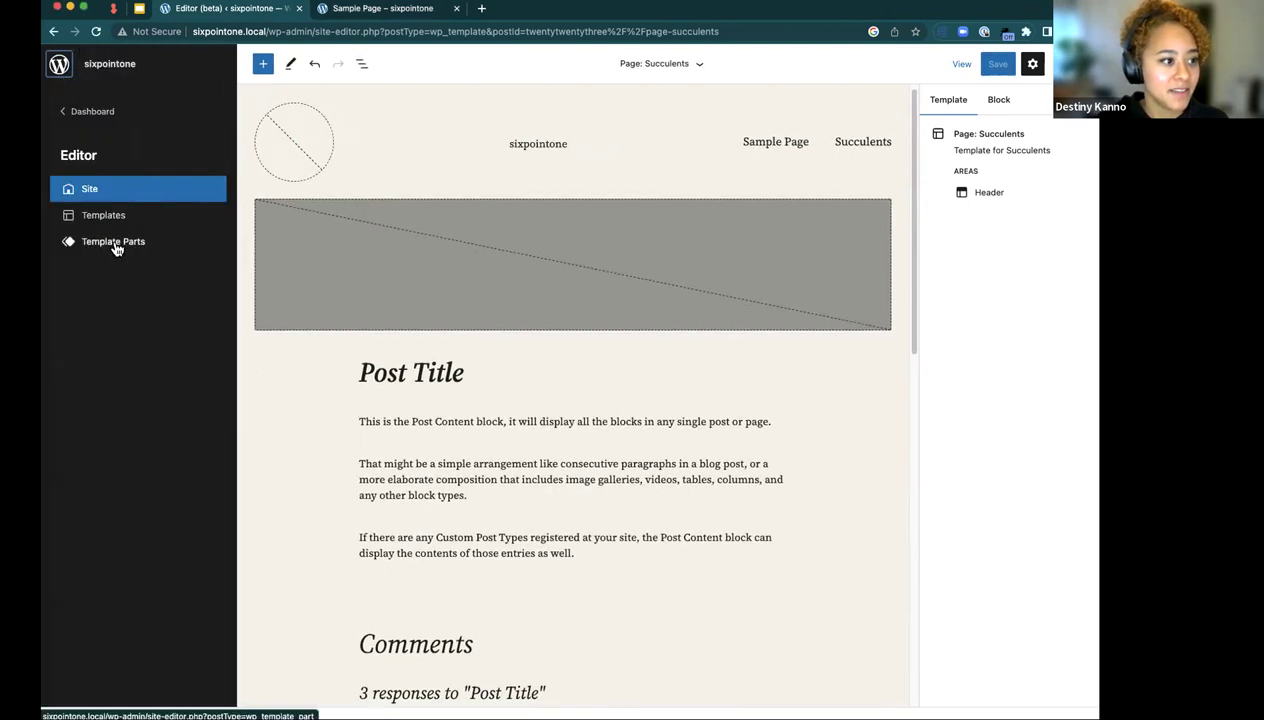
{"action": "left_click", "coordinate": [73, 114]}
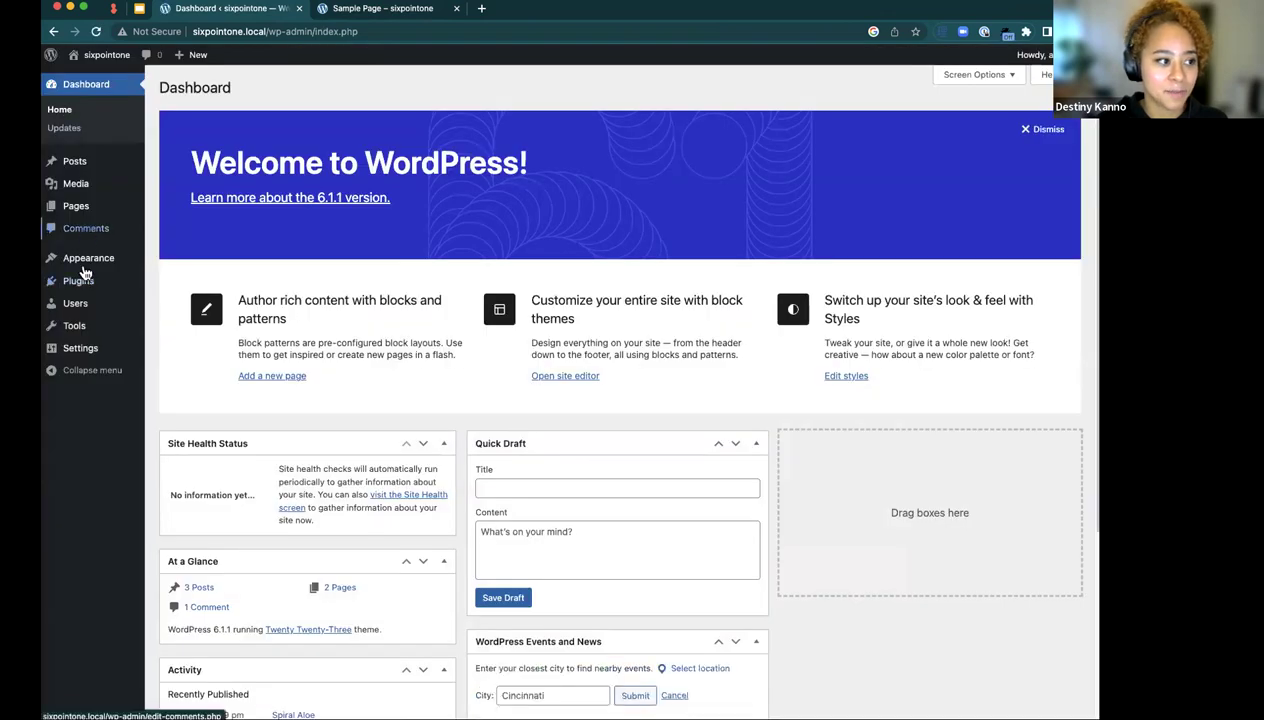
{"action": "mouse_move", "coordinate": [86, 267]}
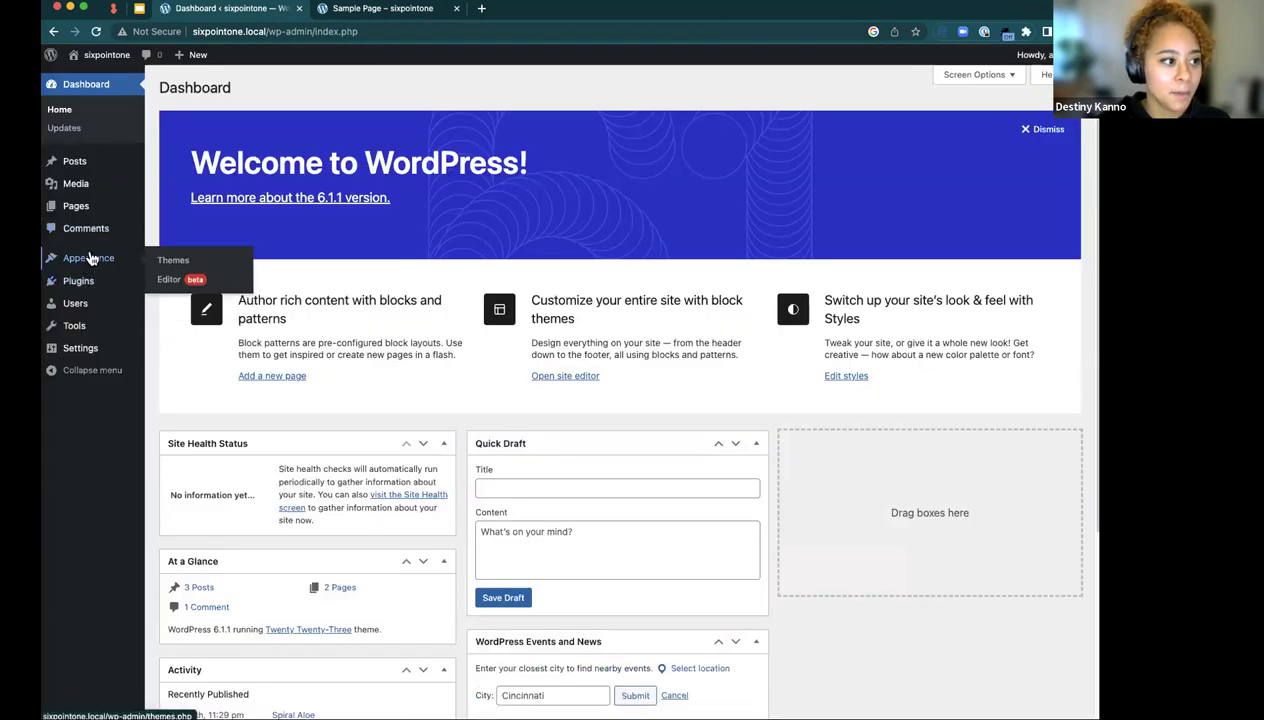
{"action": "left_click", "coordinate": [80, 166]}
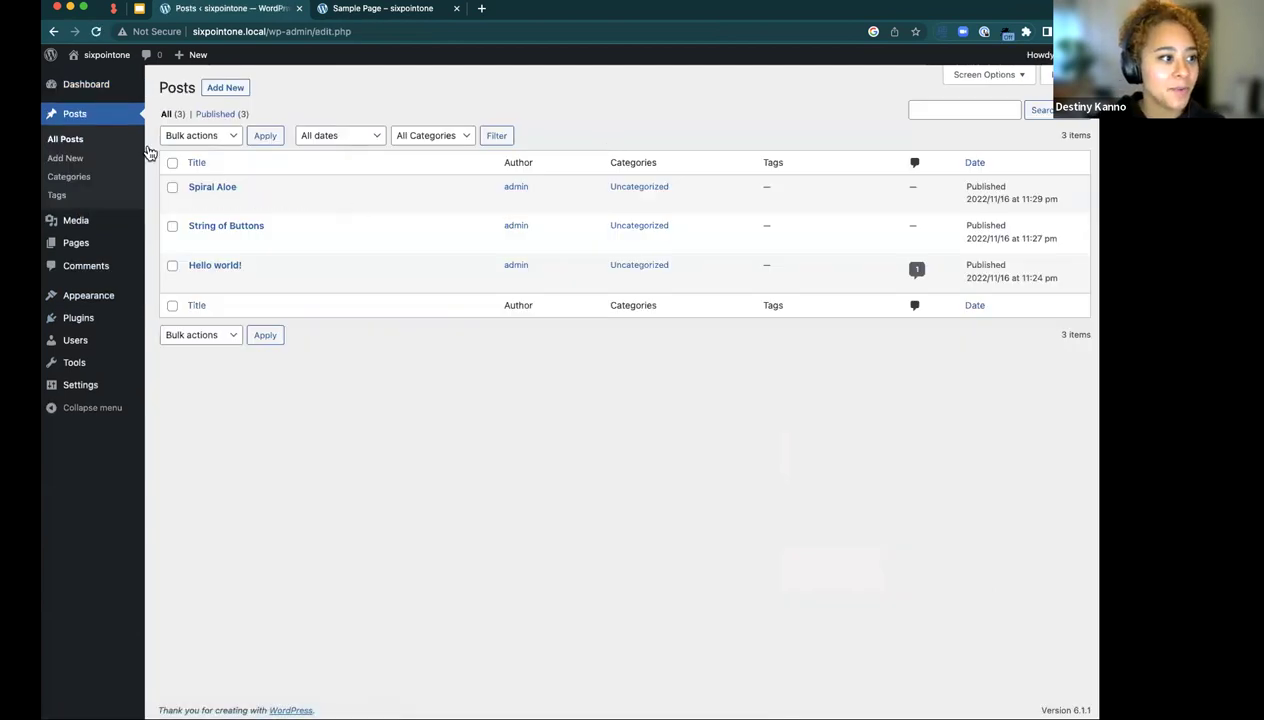
{"action": "mouse_move", "coordinate": [235, 251]}
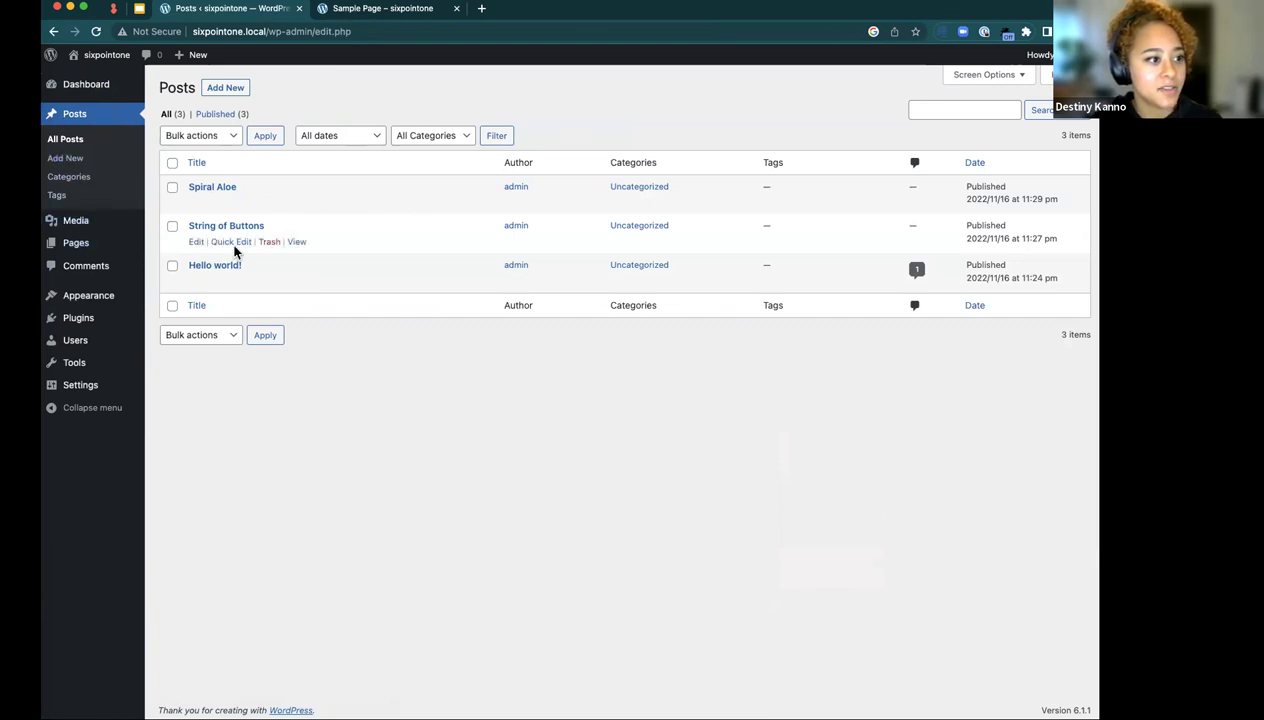
{"action": "left_click", "coordinate": [196, 203]}
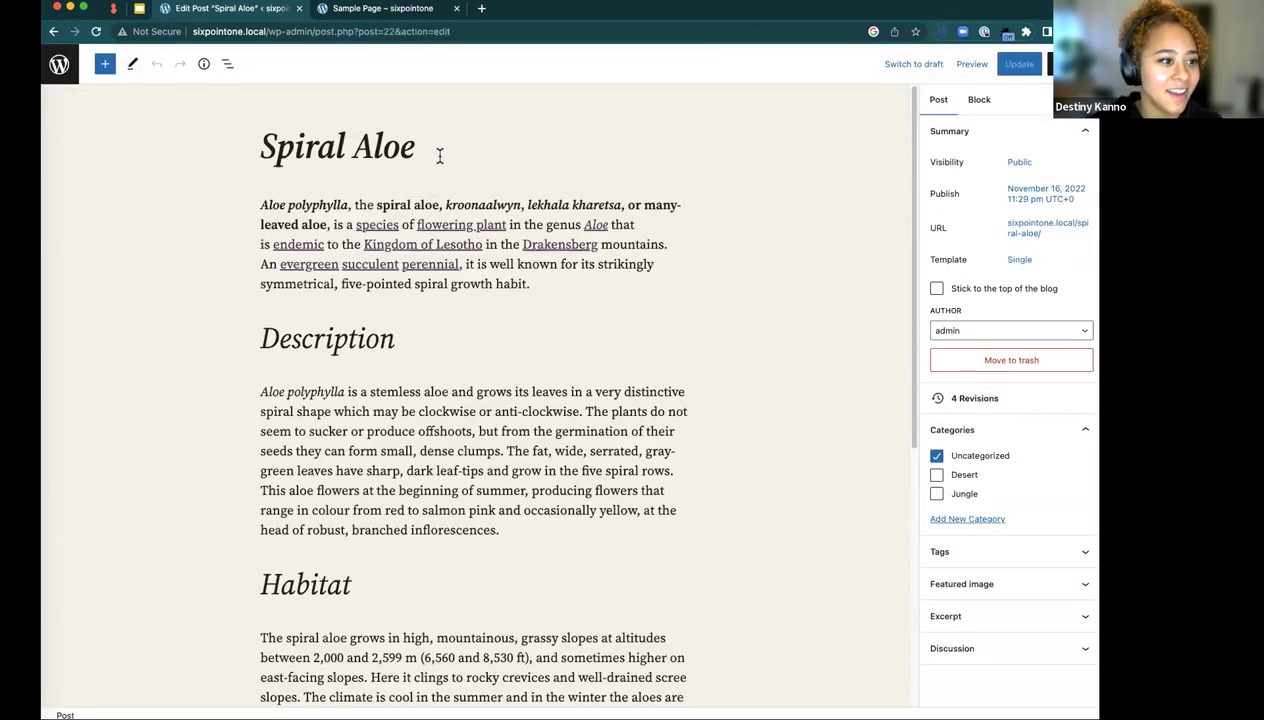
- Show the post's block structure and insert an Image block directly below the Spiral Aloe title
{"action": "left_click", "coordinate": [227, 63]}
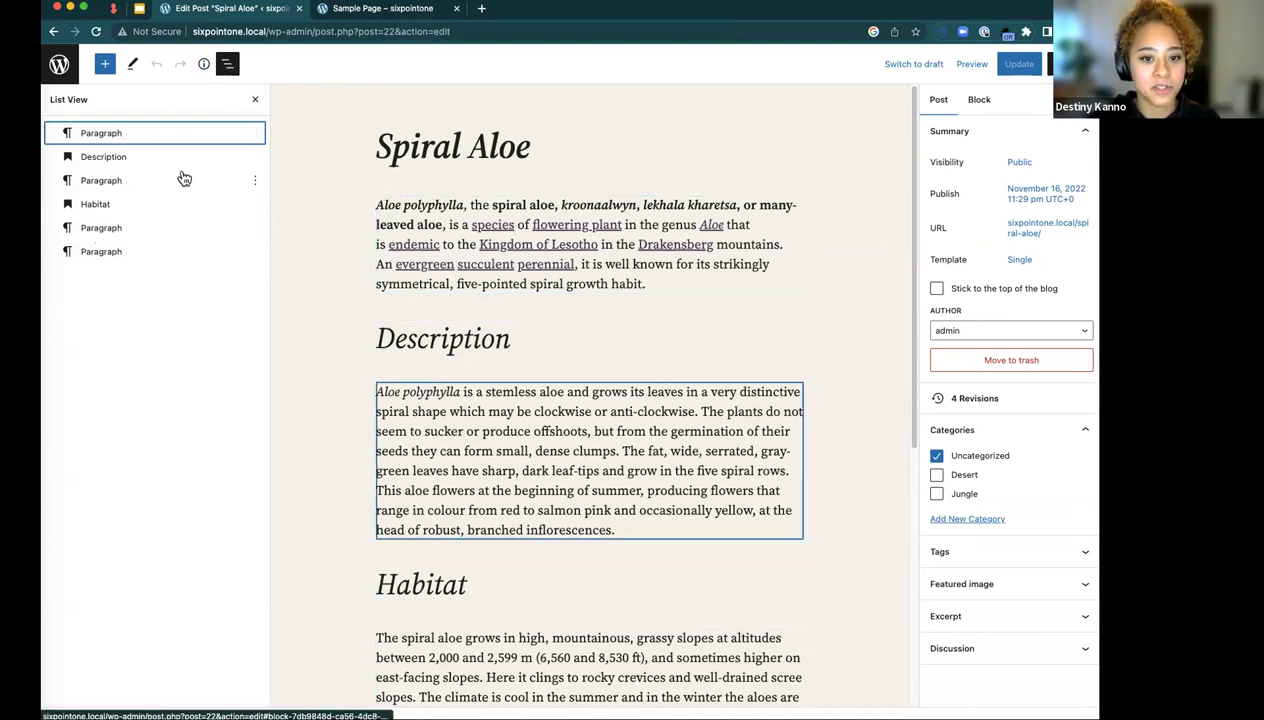
{"action": "left_click", "coordinate": [560, 141]}
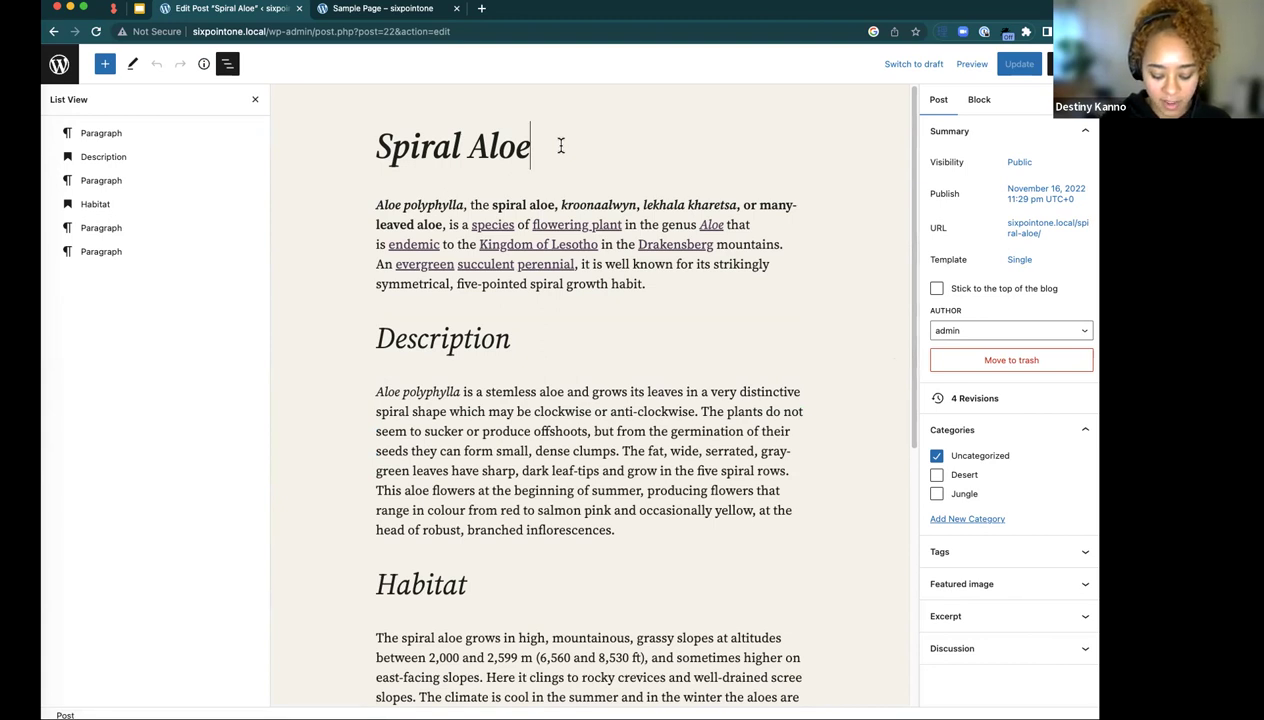
{"action": "key", "text": "Return"}
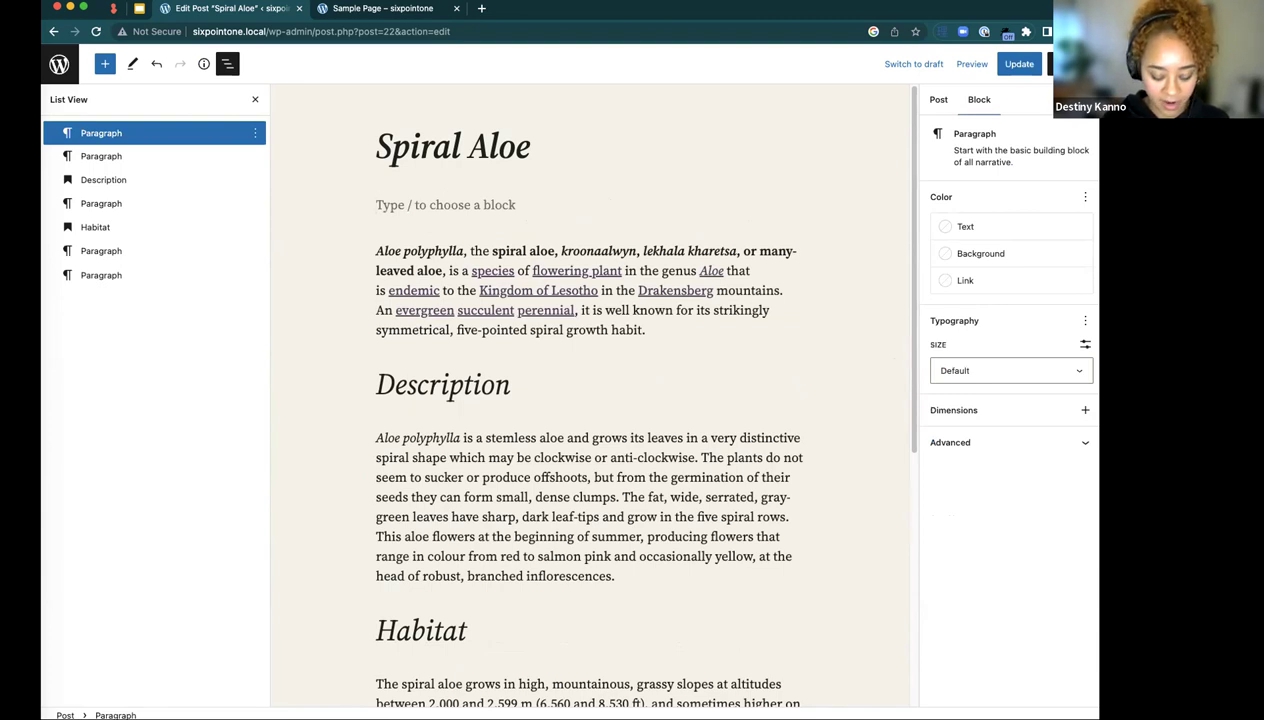
{"action": "type", "text": "/"}
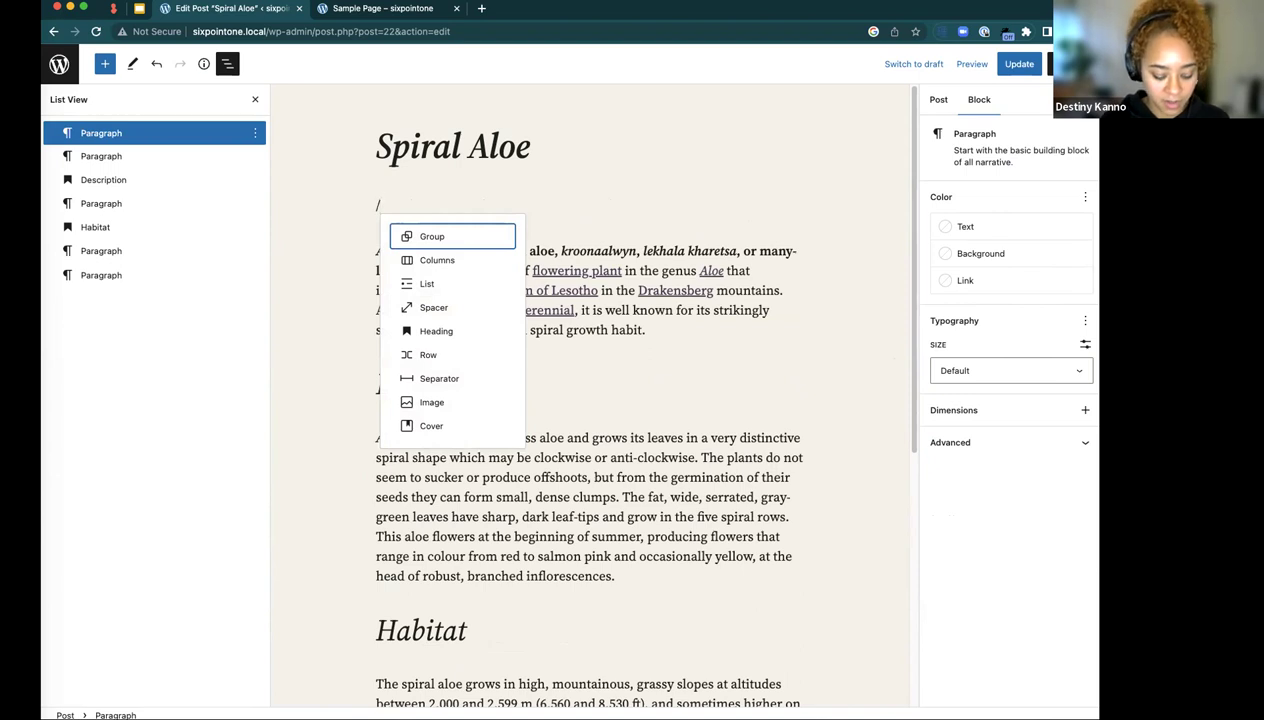
{"action": "type", "text": "image"}
{"action": "key", "text": "Return"}
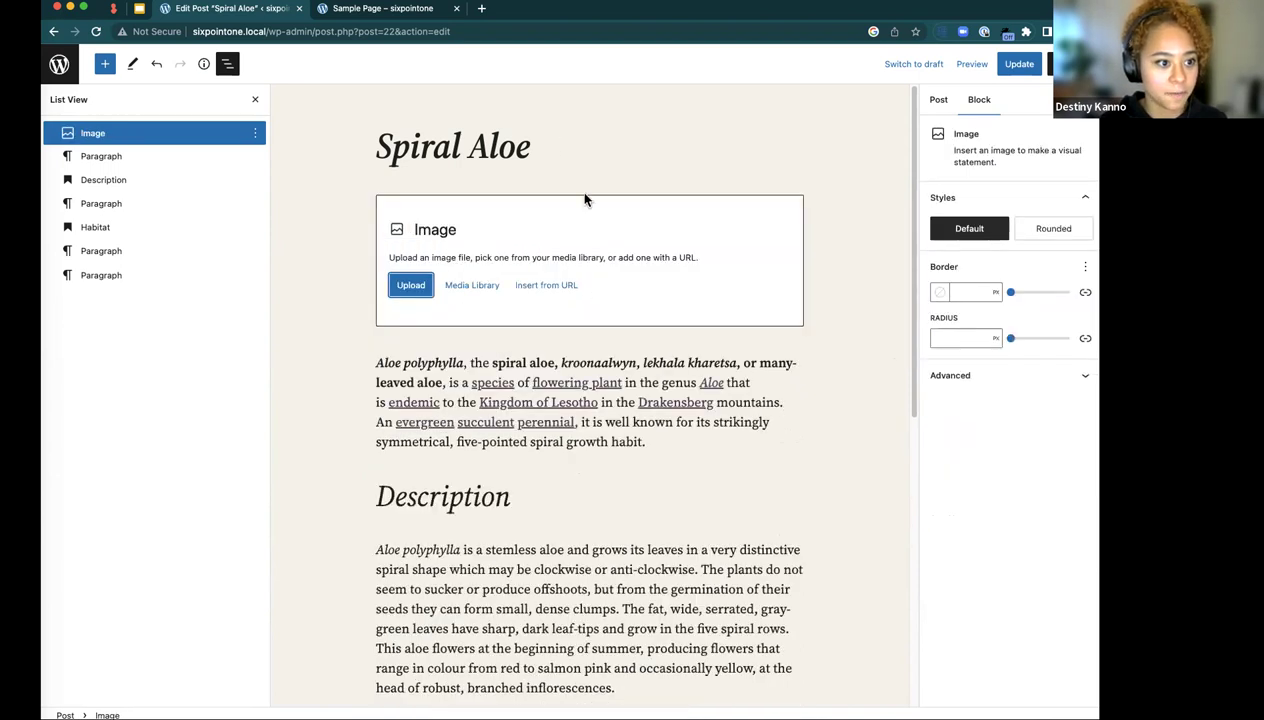
- Fill the Image block with the dark, red-tipped succulent rosette photo from the media library
{"action": "left_click", "coordinate": [468, 287]}
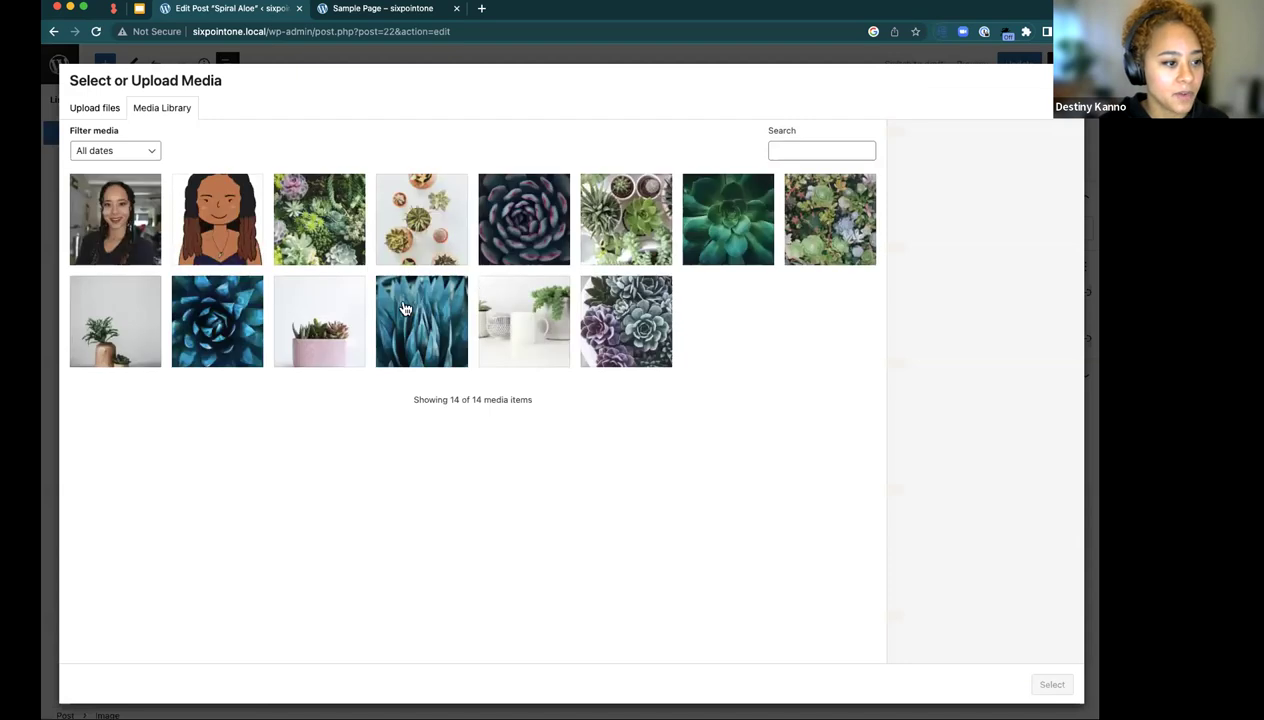
{"action": "left_click", "coordinate": [418, 316]}
{"action": "left_click", "coordinate": [545, 235]}
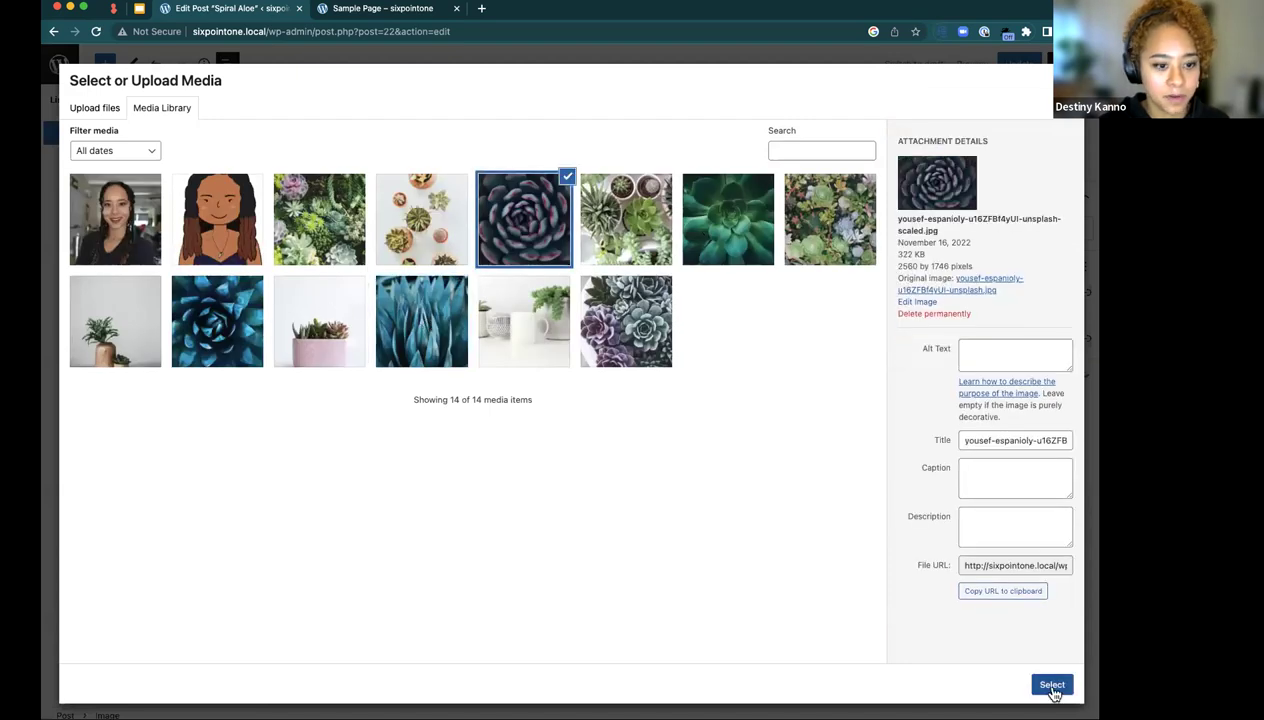
{"action": "left_click", "coordinate": [1052, 686]}
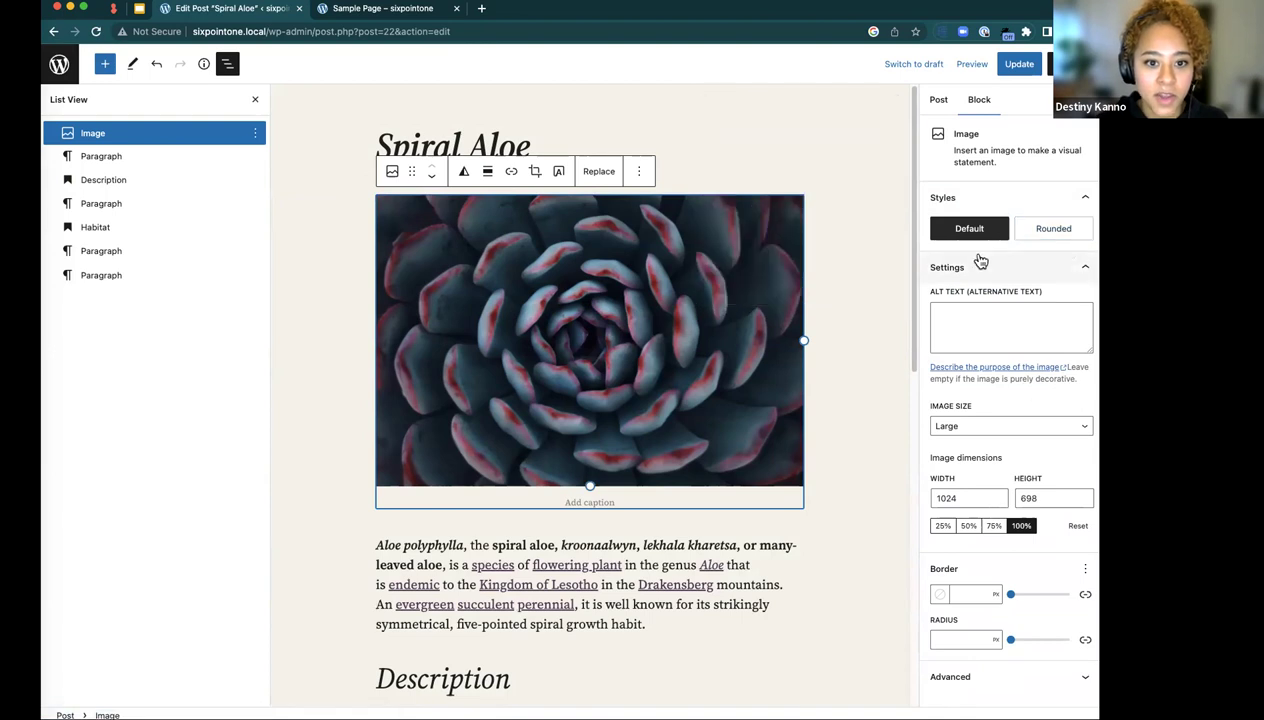
- Try the Rounded style on the image, restore the Default style, and set the image size to Full Size
{"action": "left_click", "coordinate": [1052, 240]}
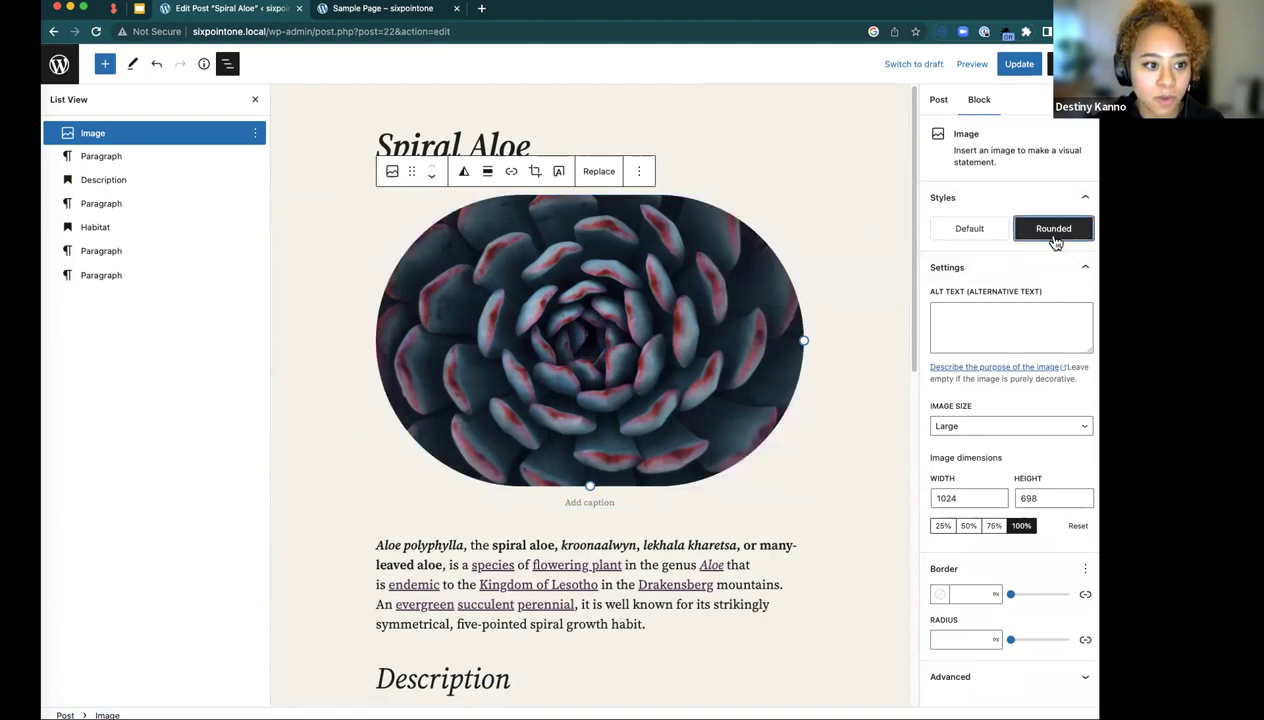
{"action": "left_click", "coordinate": [985, 236]}
{"action": "left_click", "coordinate": [1005, 426]}
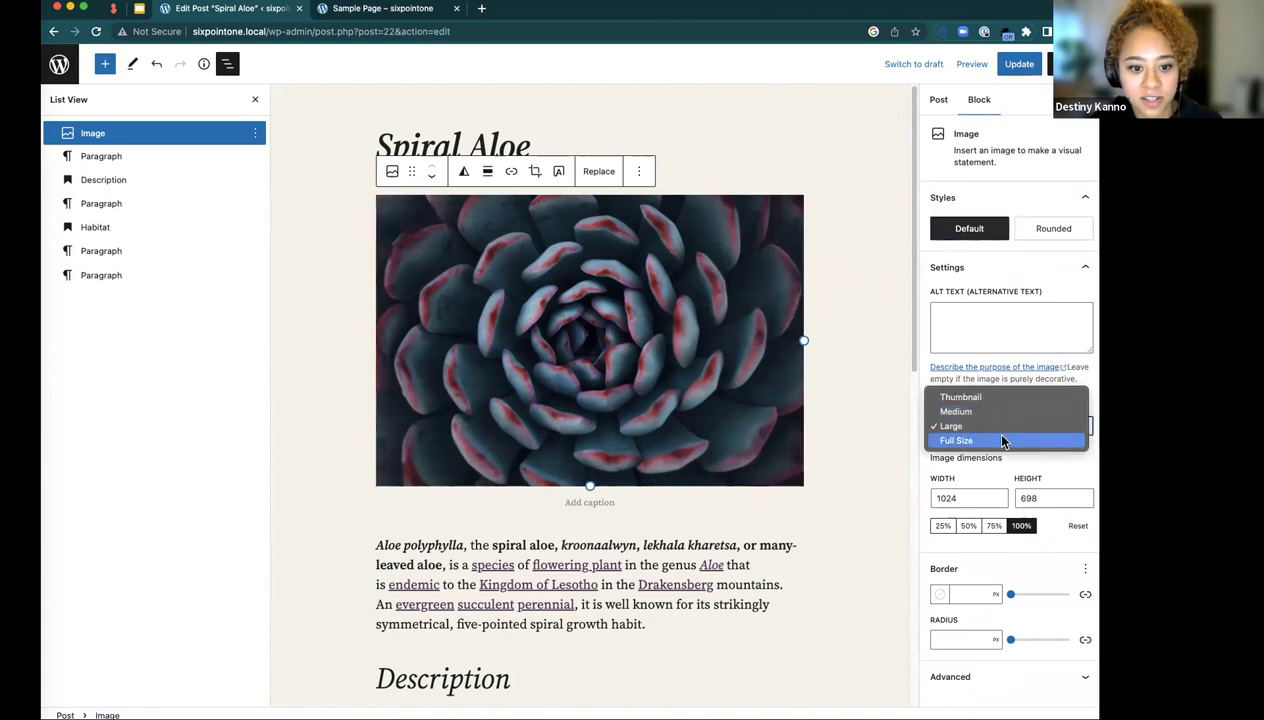
{"action": "left_click", "coordinate": [1000, 440]}
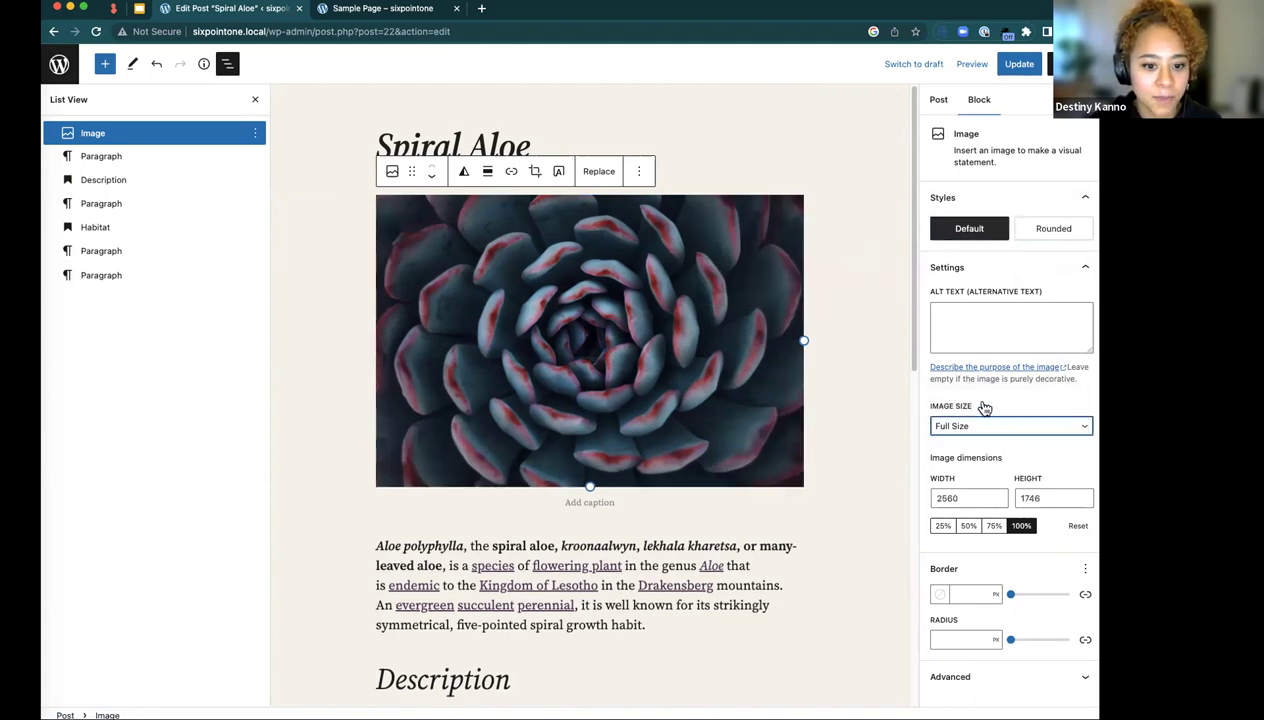
- Try the image at 50% and 100% of its dimensions, and settle on 25%
{"action": "left_click", "coordinate": [958, 498]}
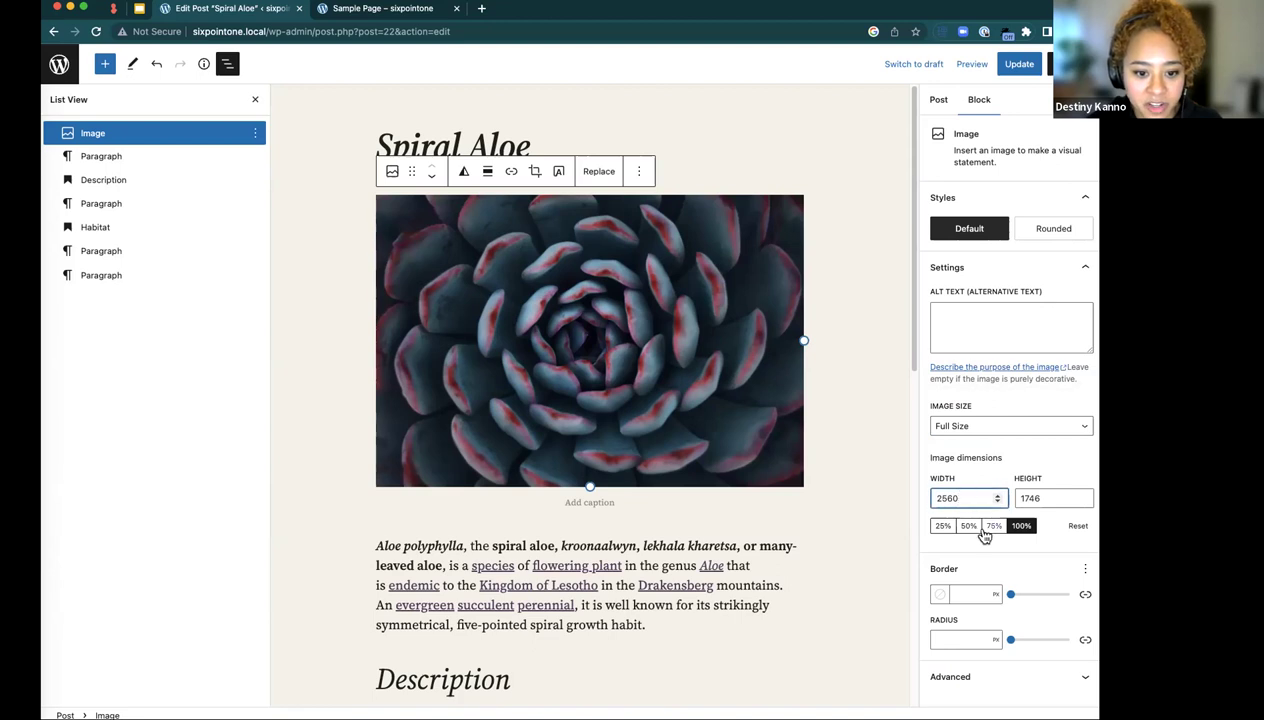
{"action": "left_click", "coordinate": [968, 526]}
{"action": "left_click", "coordinate": [1012, 527]}
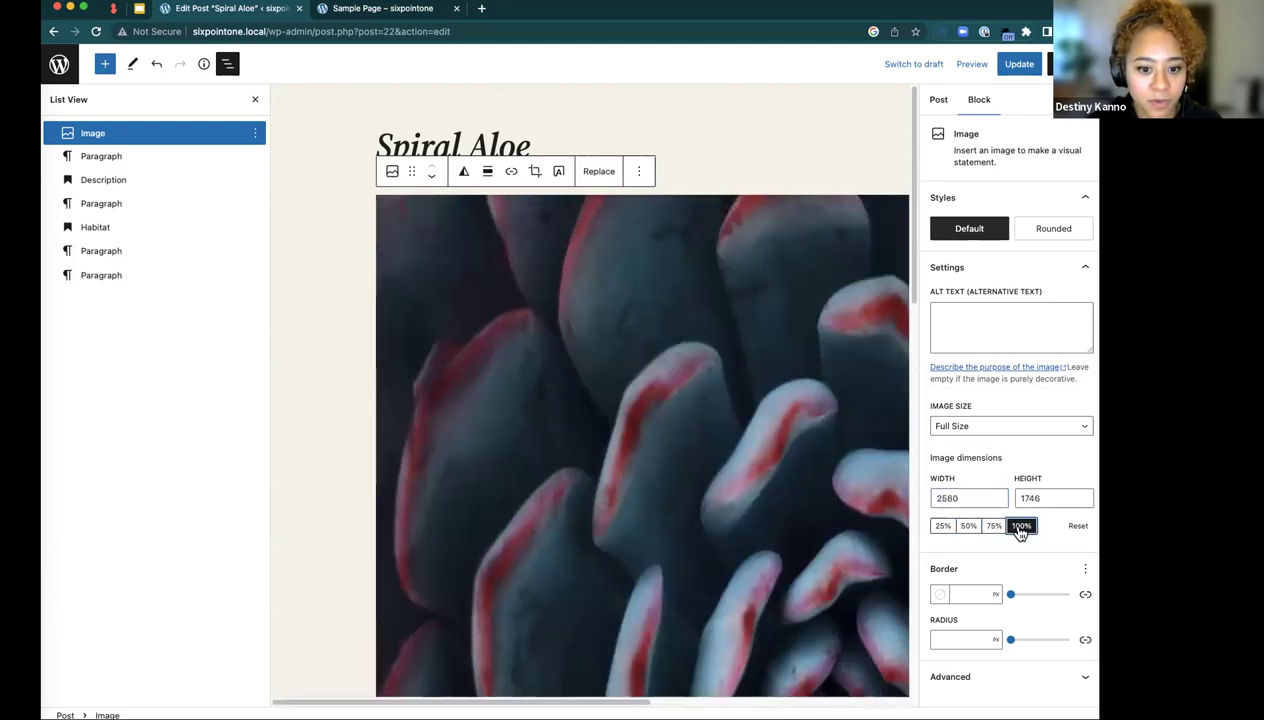
{"action": "left_click", "coordinate": [941, 527]}
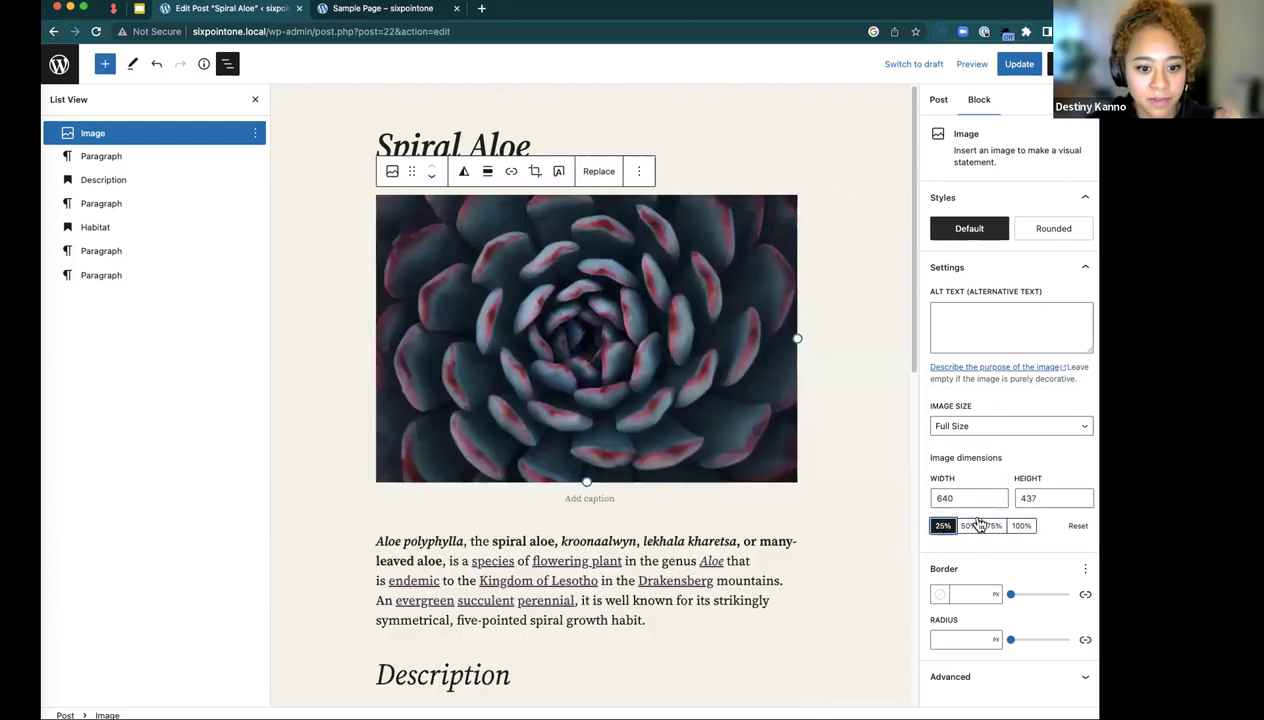
{"action": "scroll", "coordinate": [734, 466], "scroll_direction": "down", "scroll_amount": 2}
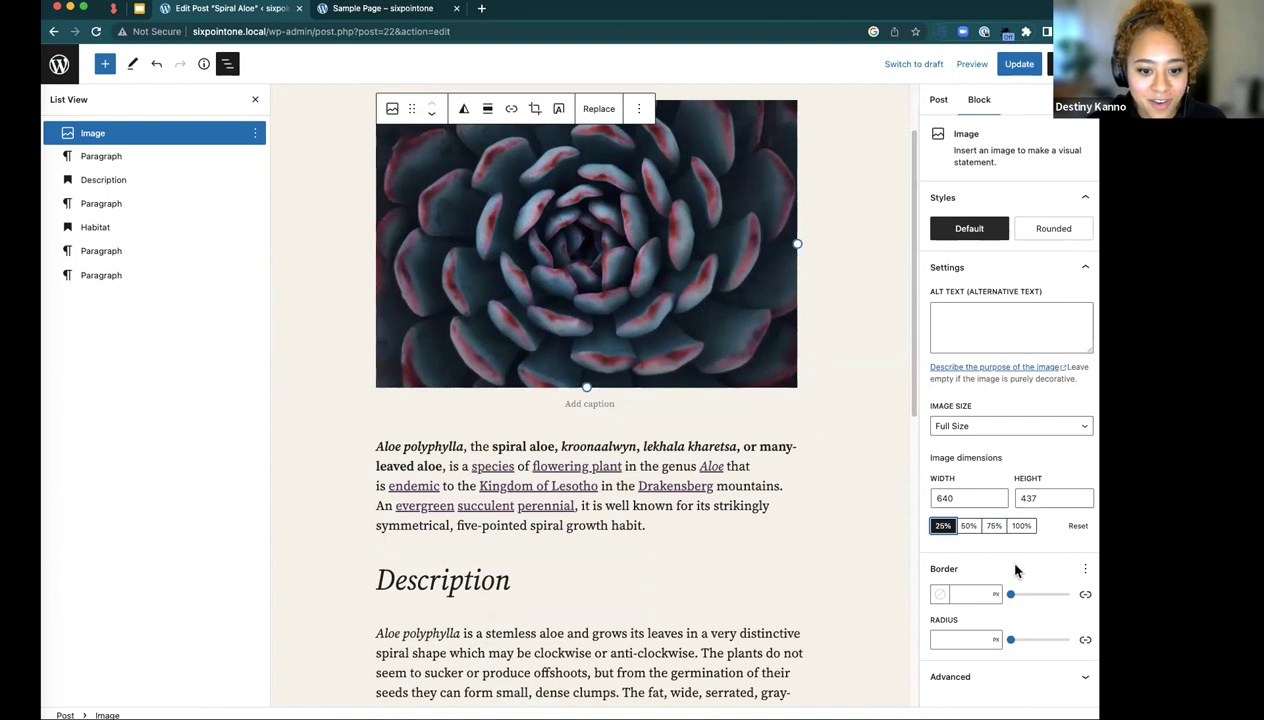
- Unlink the image's border radius so that each corner has its own value
{"action": "left_click", "coordinate": [1083, 570]}
{"action": "left_click", "coordinate": [1078, 592]}
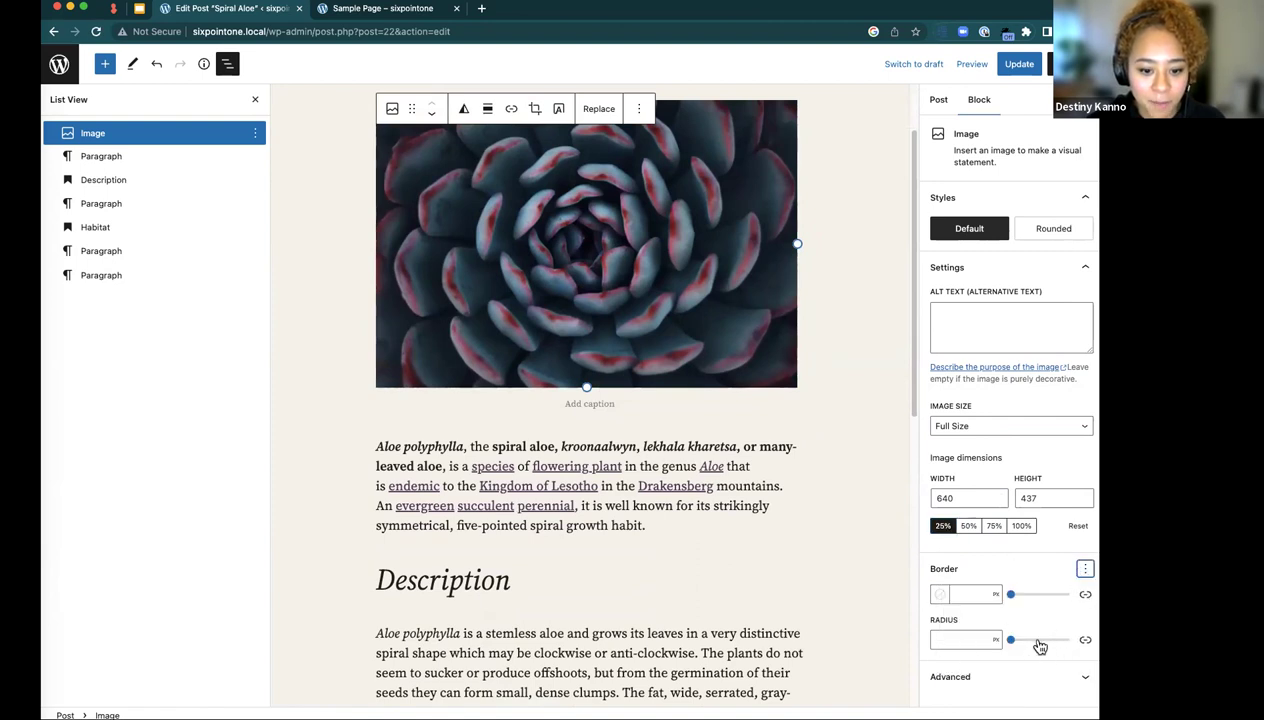
{"action": "scroll", "coordinate": [762, 595], "scroll_direction": "up", "scroll_amount": 2}
{"action": "mouse_move", "coordinate": [1010, 639]}
{"action": "left_mouse_down"}
{"action": "mouse_move", "coordinate": [1052, 638]}
{"action": "mouse_move", "coordinate": [1008, 640]}
{"action": "left_mouse_up"}
{"action": "left_click", "coordinate": [1081, 642]}
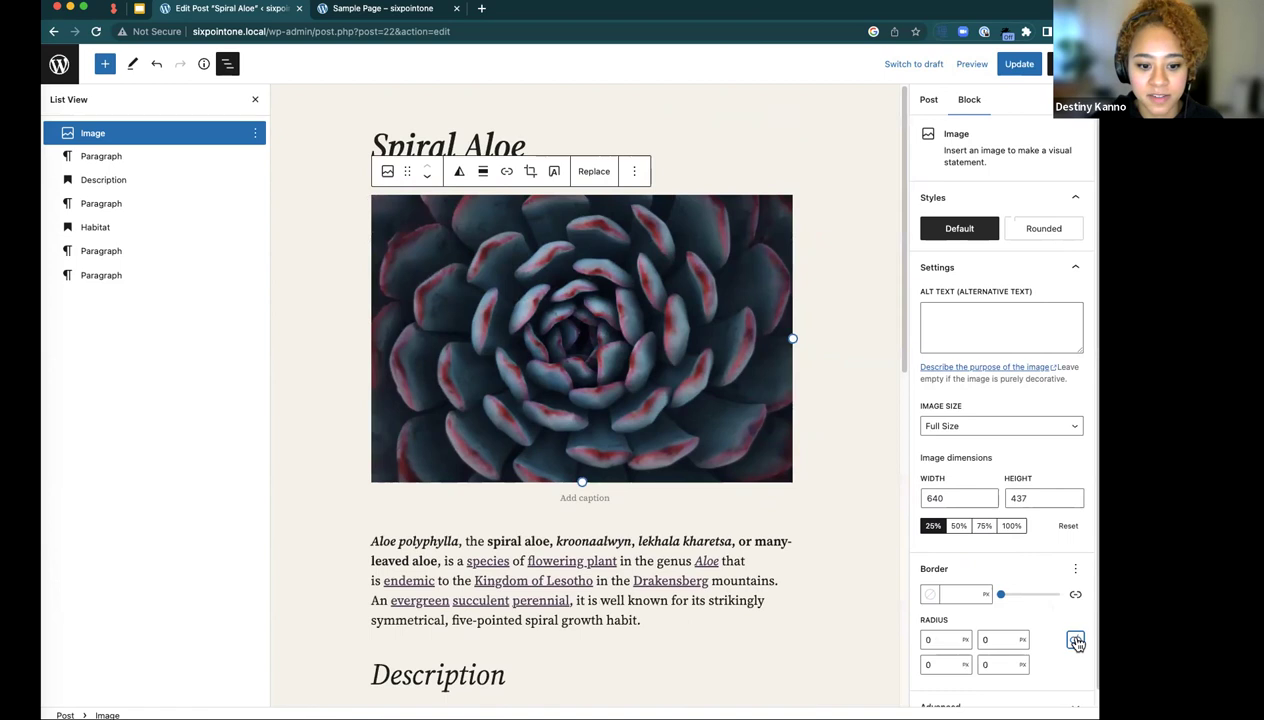
- Try a border radius of 50 px on the image's top-left corner and 100 px on its bottom-right corner
{"action": "double_click", "coordinate": [942, 638]}
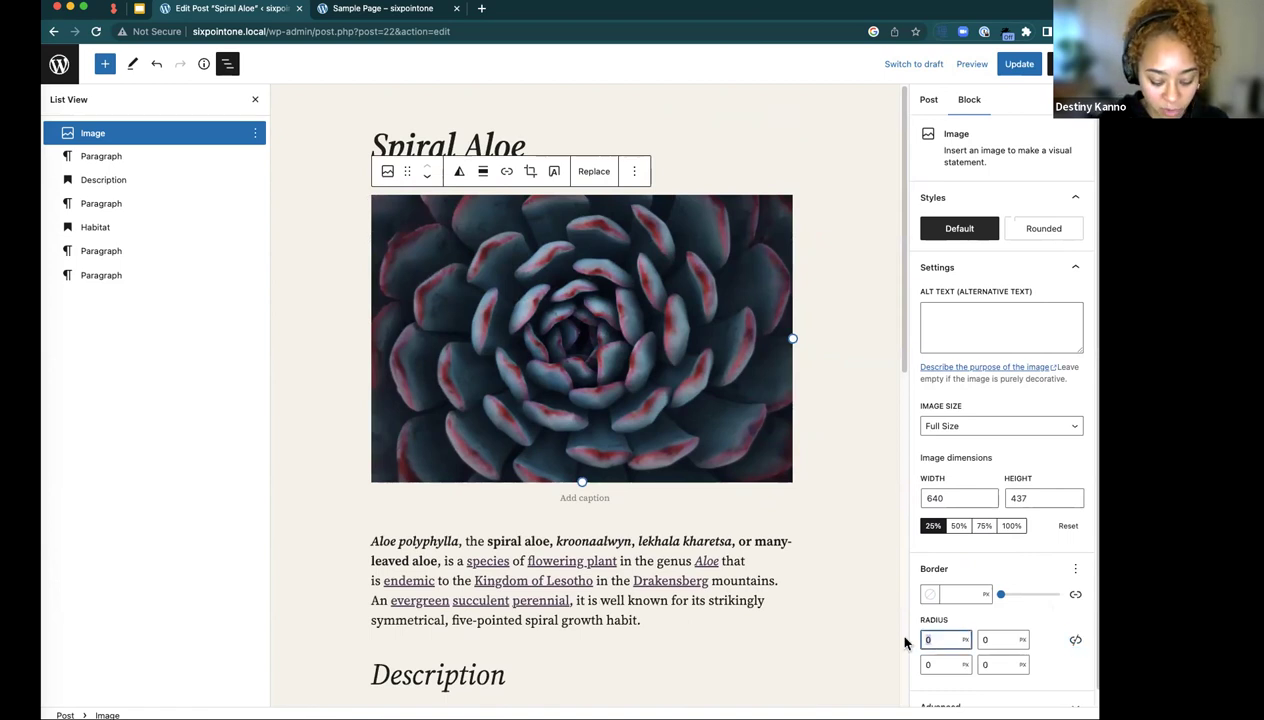
{"action": "type", "text": "50"}
{"action": "double_click", "coordinate": [983, 665]}
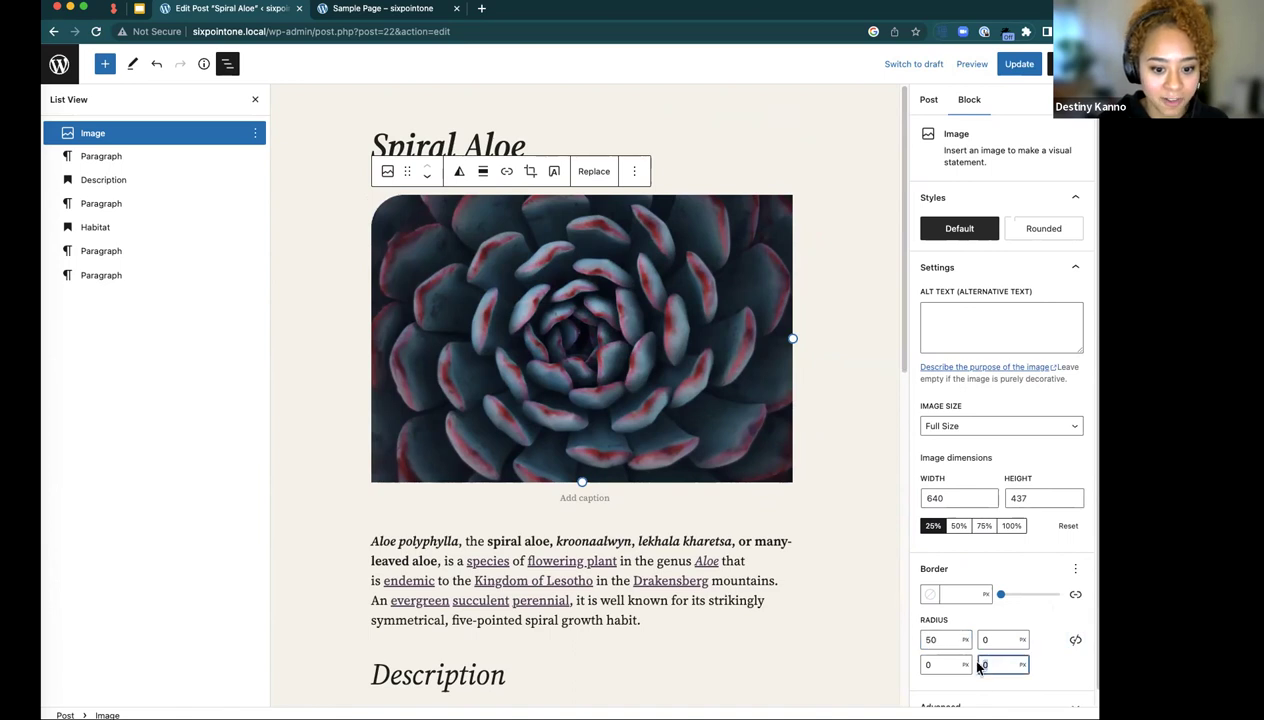
{"action": "type", "text": "100"}
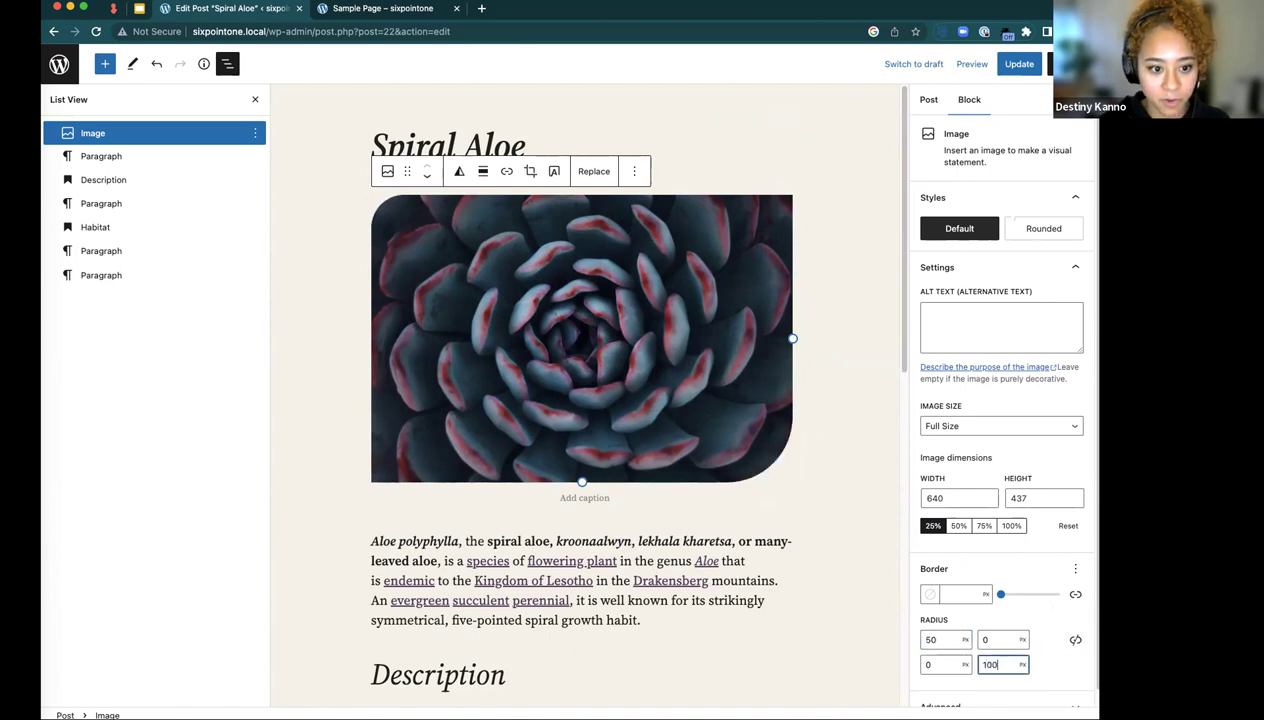
- Set the image's corner radii to 100 px top-left, 200 px bottom-right and 20 px top-right
{"action": "double_click", "coordinate": [943, 638]}
{"action": "type", "text": "1000"}
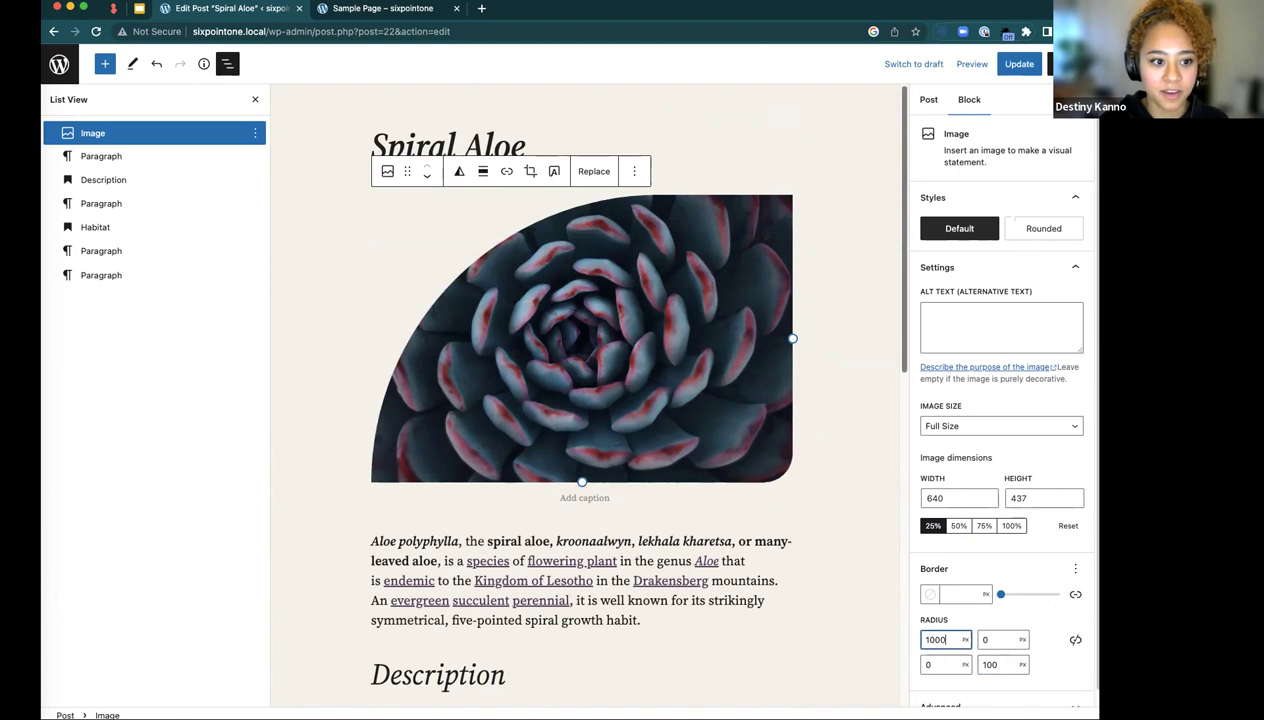
{"action": "key", "text": "BackSpace"}
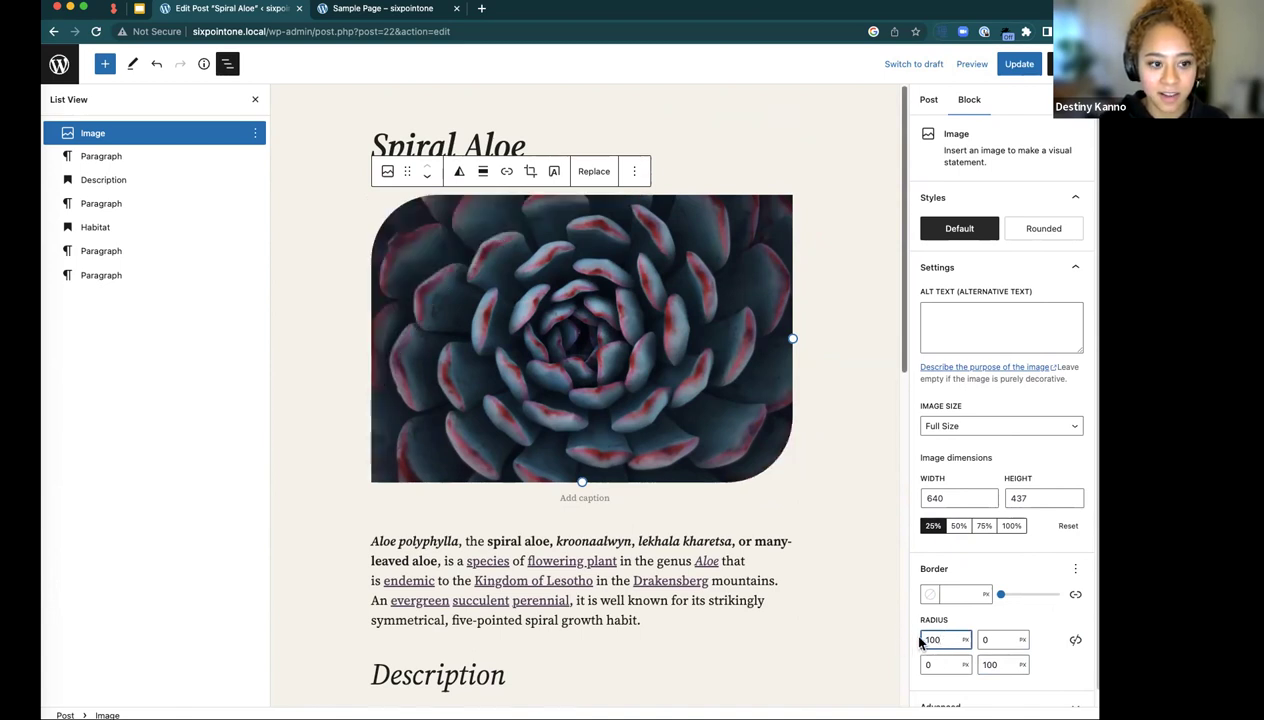
{"action": "left_click", "coordinate": [996, 663]}
{"action": "key", "text": "BackSpace"}
{"action": "key", "text": "BackSpace"}
{"action": "key", "text": "BackSpace"}
{"action": "type", "text": "200"}
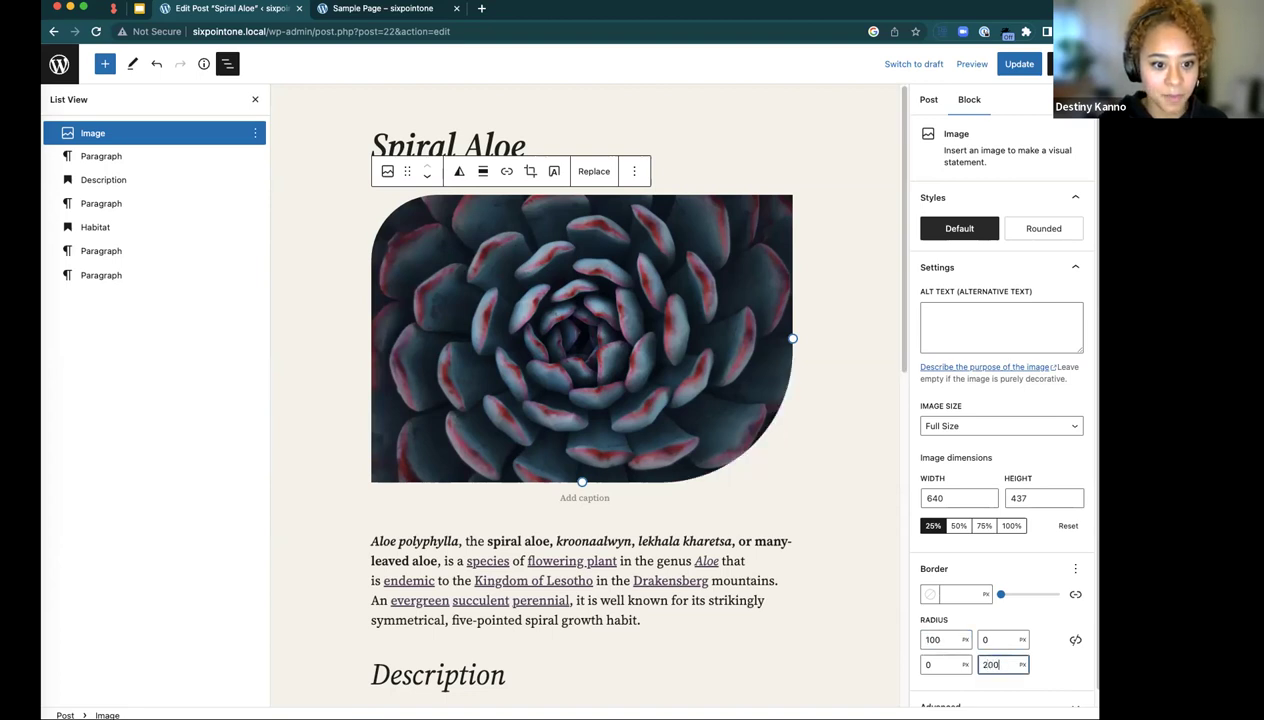
{"action": "left_click", "coordinate": [939, 638]}
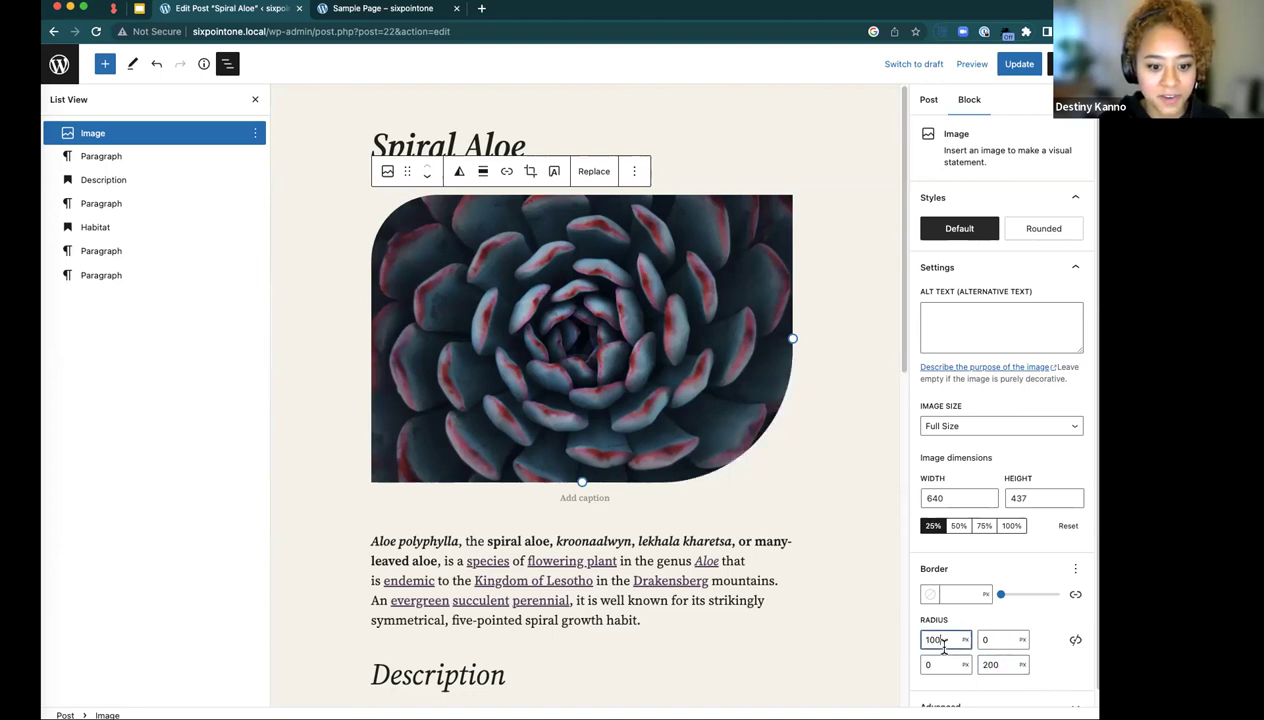
{"action": "left_click", "coordinate": [1001, 640]}
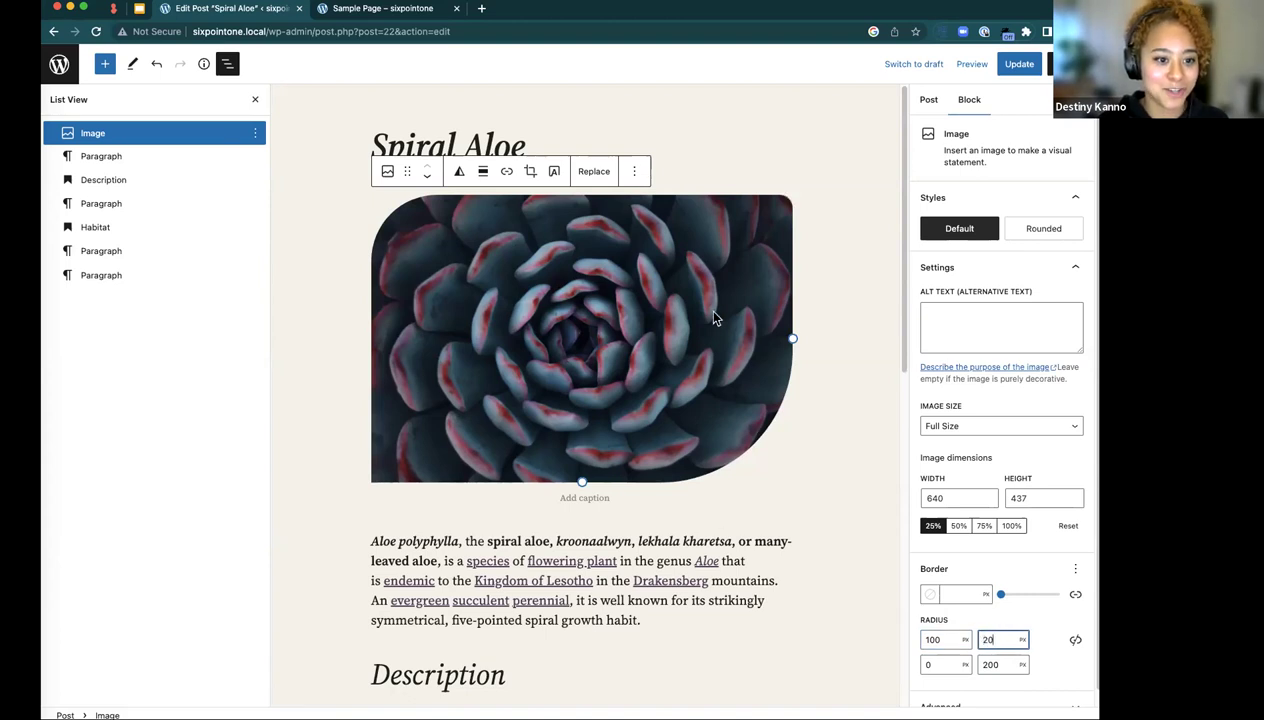
- Try the Wide width alignment on the image, and set it to Full width
{"action": "left_click", "coordinate": [484, 172]}
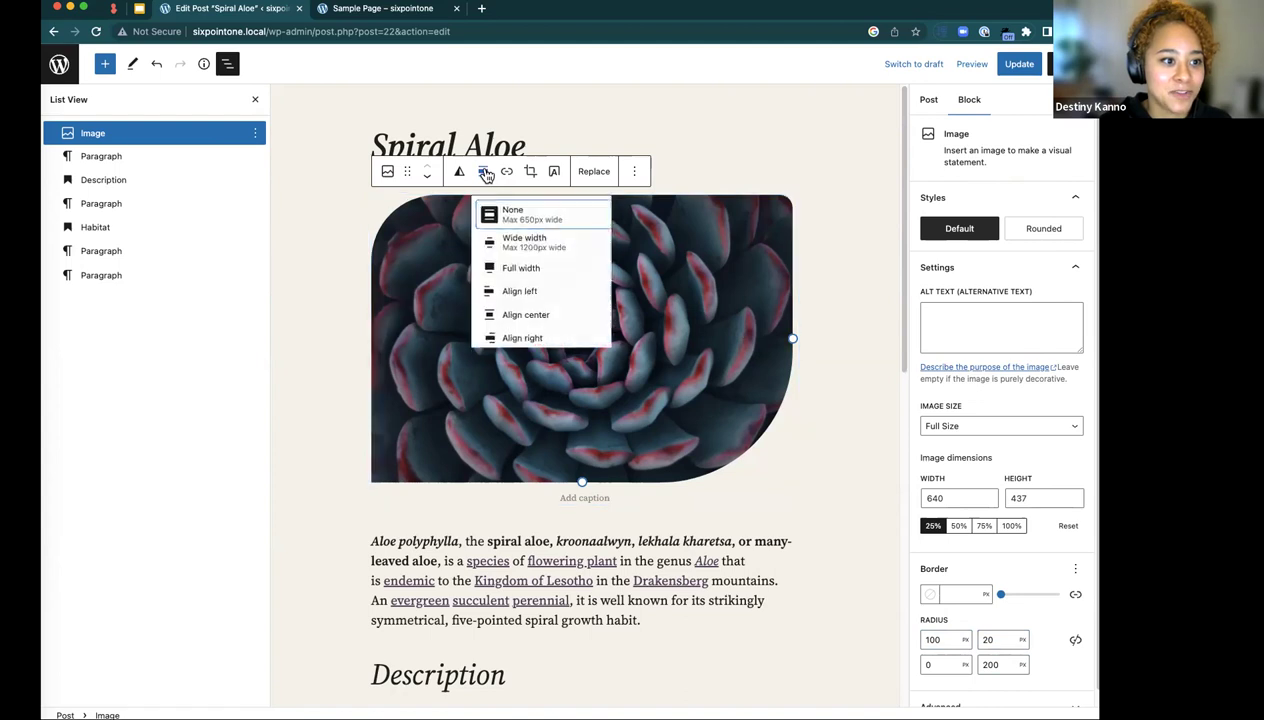
{"action": "left_click", "coordinate": [528, 250]}
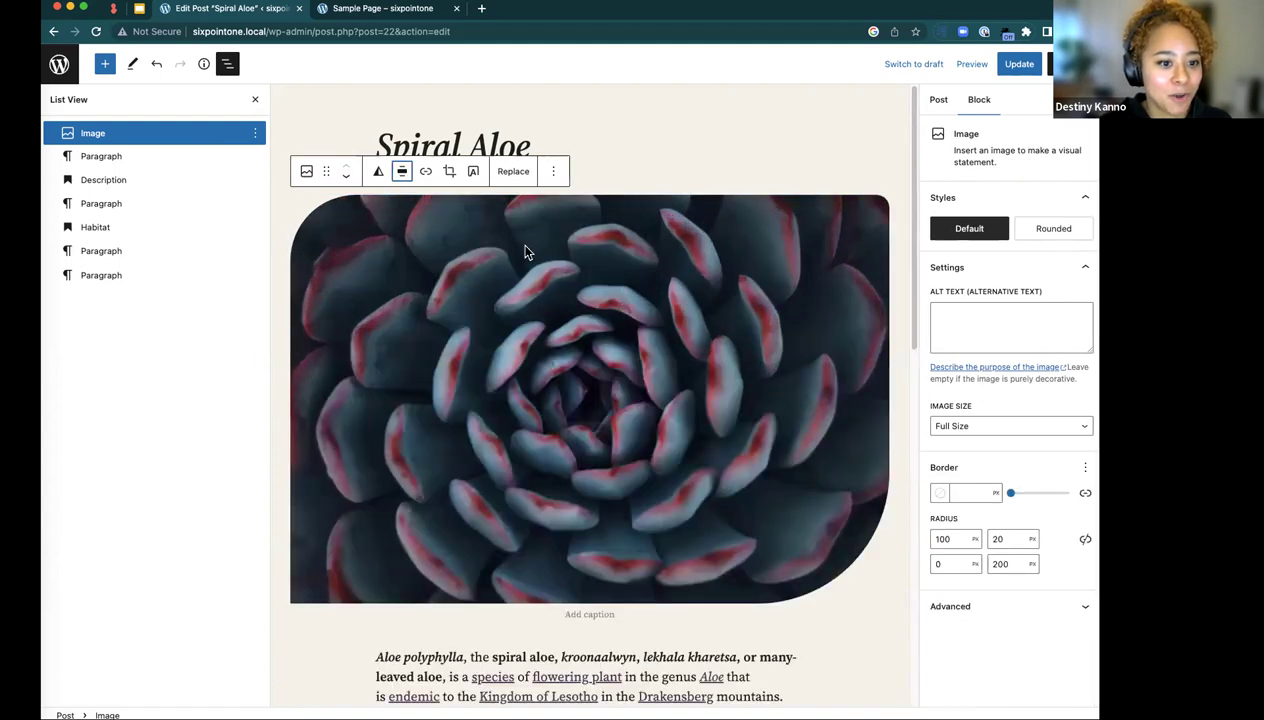
{"action": "left_click", "coordinate": [402, 172]}
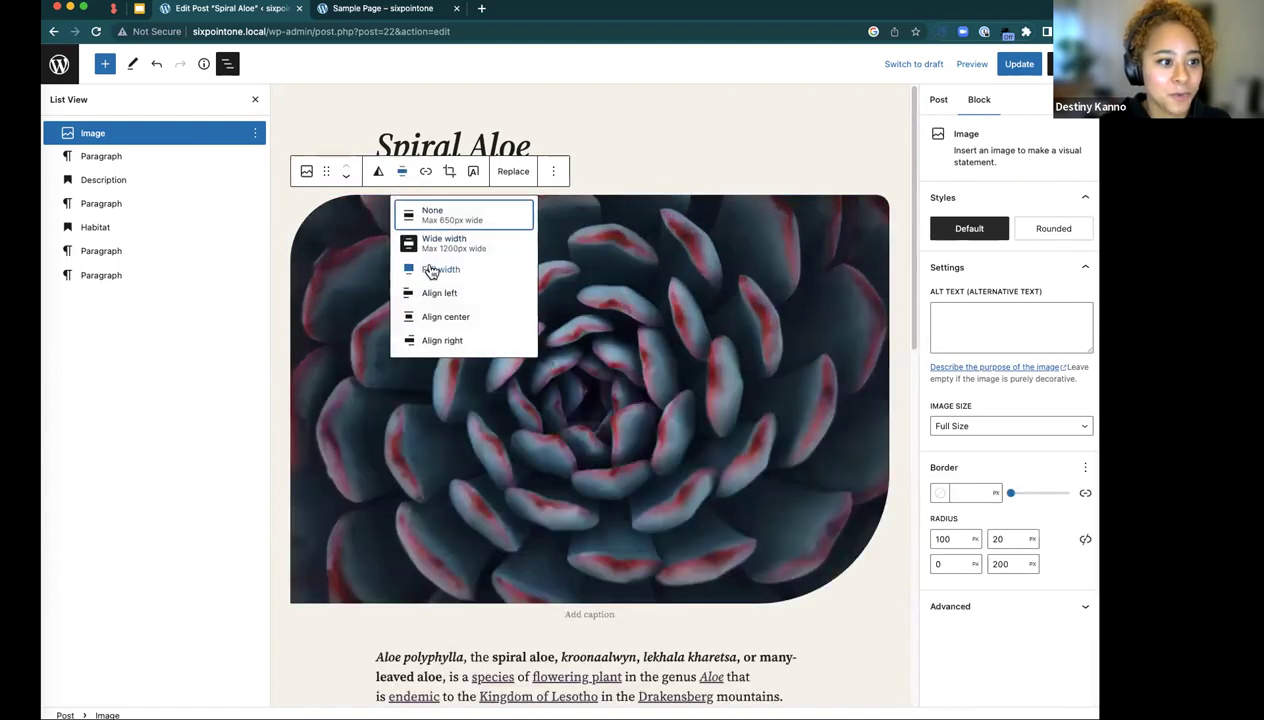
{"action": "left_click", "coordinate": [430, 270]}
{"action": "scroll", "coordinate": [755, 443], "scroll_direction": "down", "scroll_amount": 2}
{"action": "scroll", "coordinate": [748, 432], "scroll_direction": "up", "scroll_amount": 2}
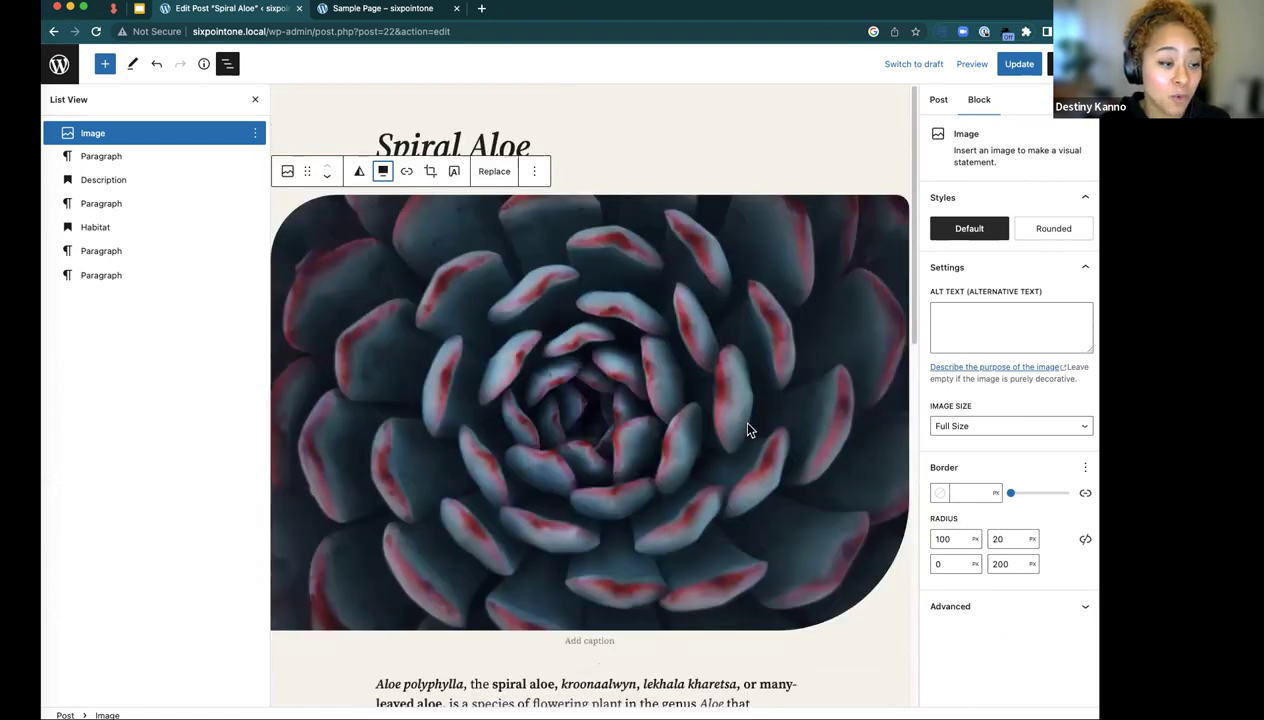
{"action": "scroll", "coordinate": [748, 430], "scroll_direction": "down", "scroll_amount": 1}
{"action": "scroll", "coordinate": [750, 429], "scroll_direction": "up", "scroll_amount": 1}
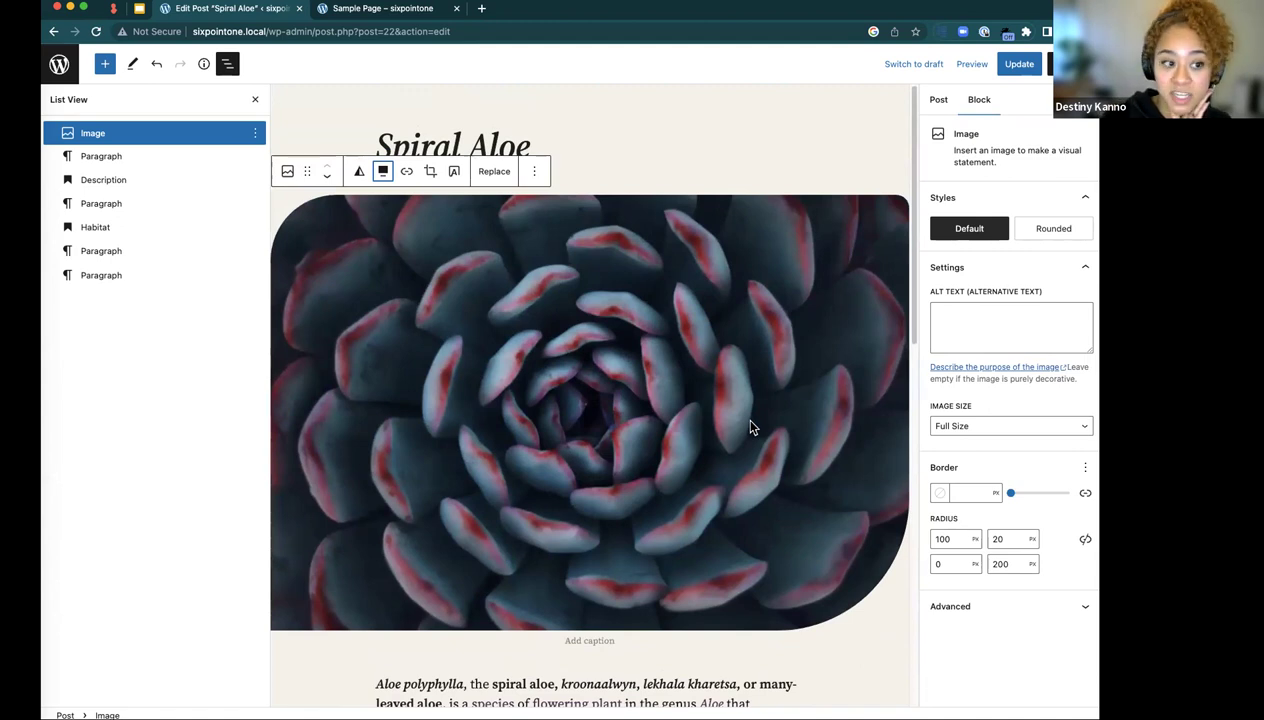
{"action": "left_click", "coordinate": [752, 427]}
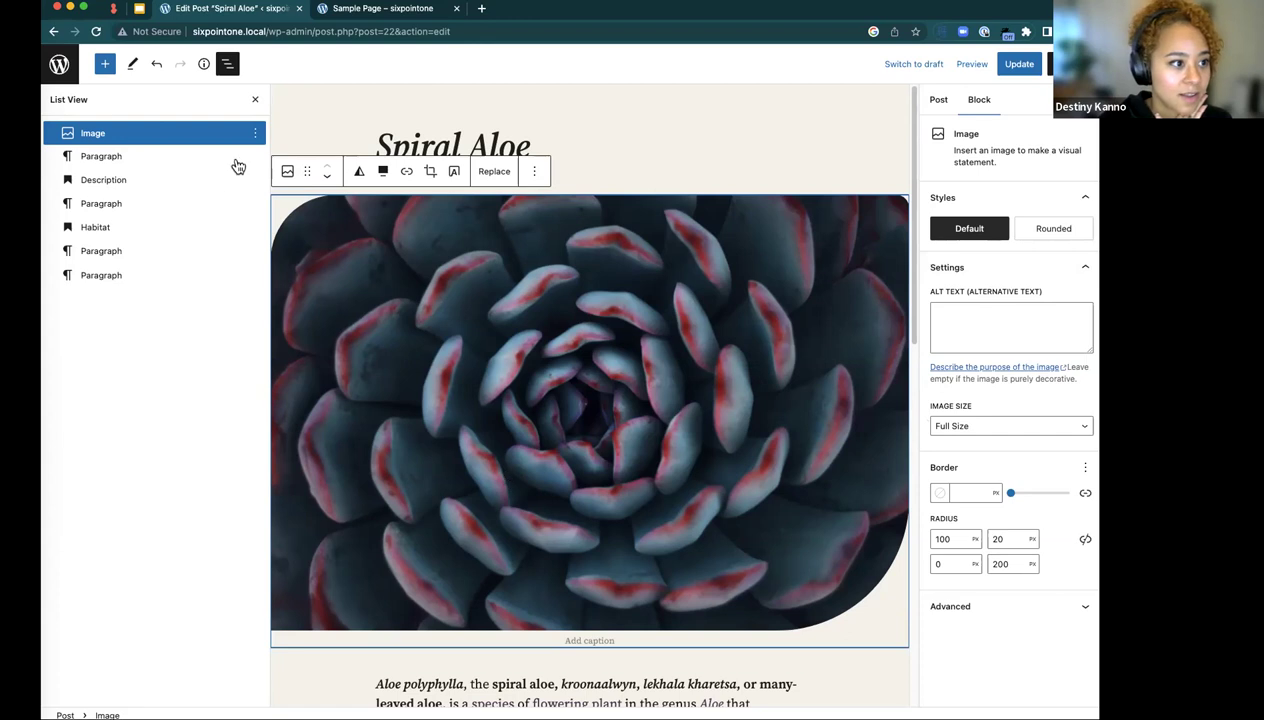
- Insert a Cover block before the image and give it a black overlay
{"action": "left_click", "coordinate": [255, 133]}
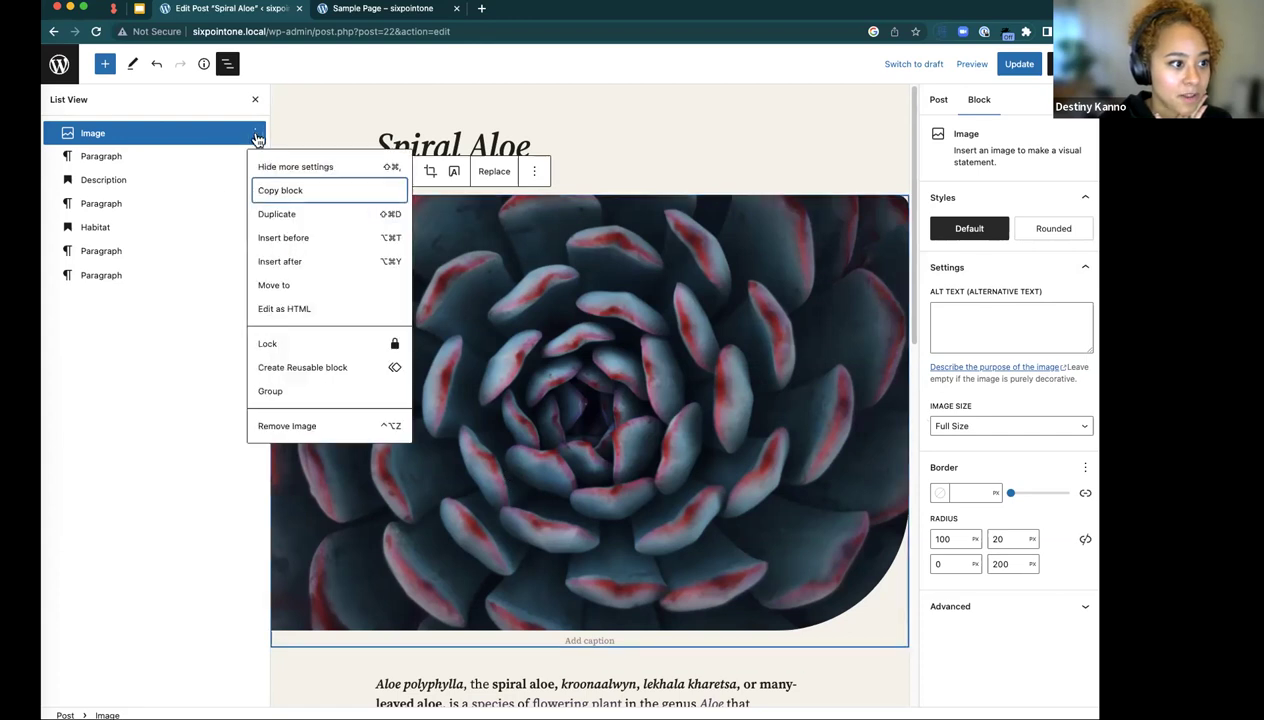
{"action": "left_click", "coordinate": [309, 243]}
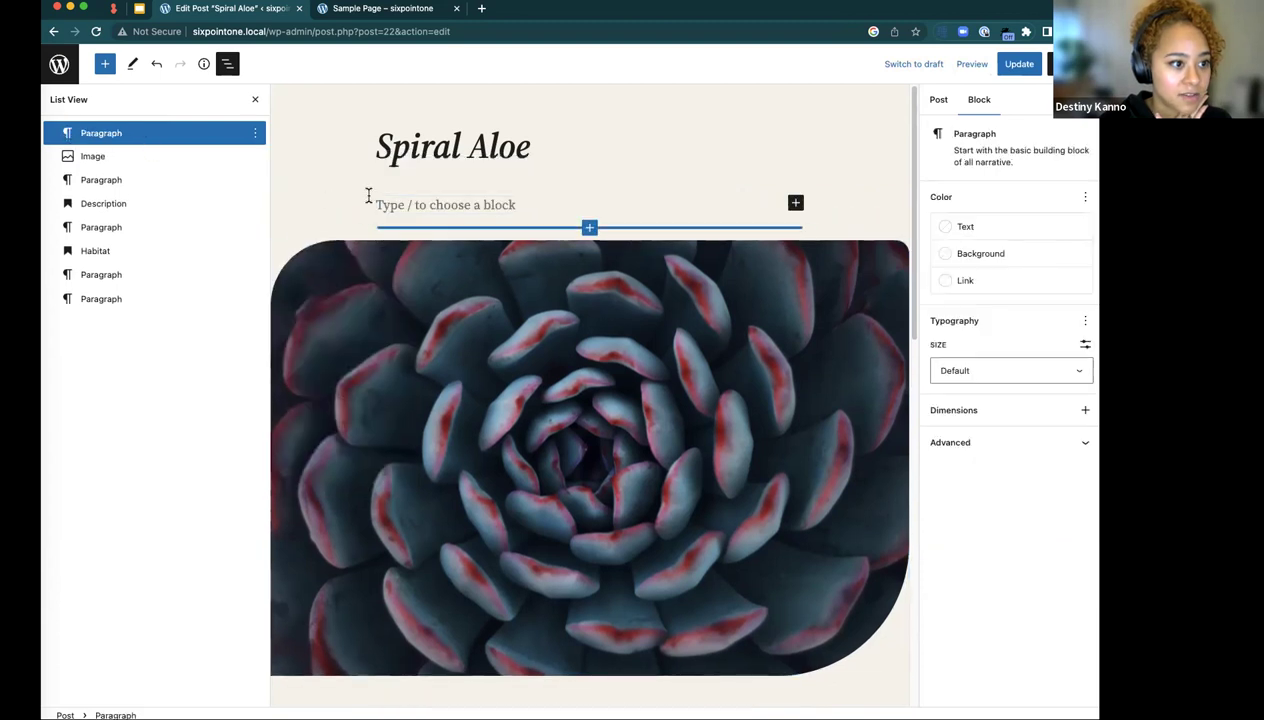
{"action": "type", "text": "/cov"}
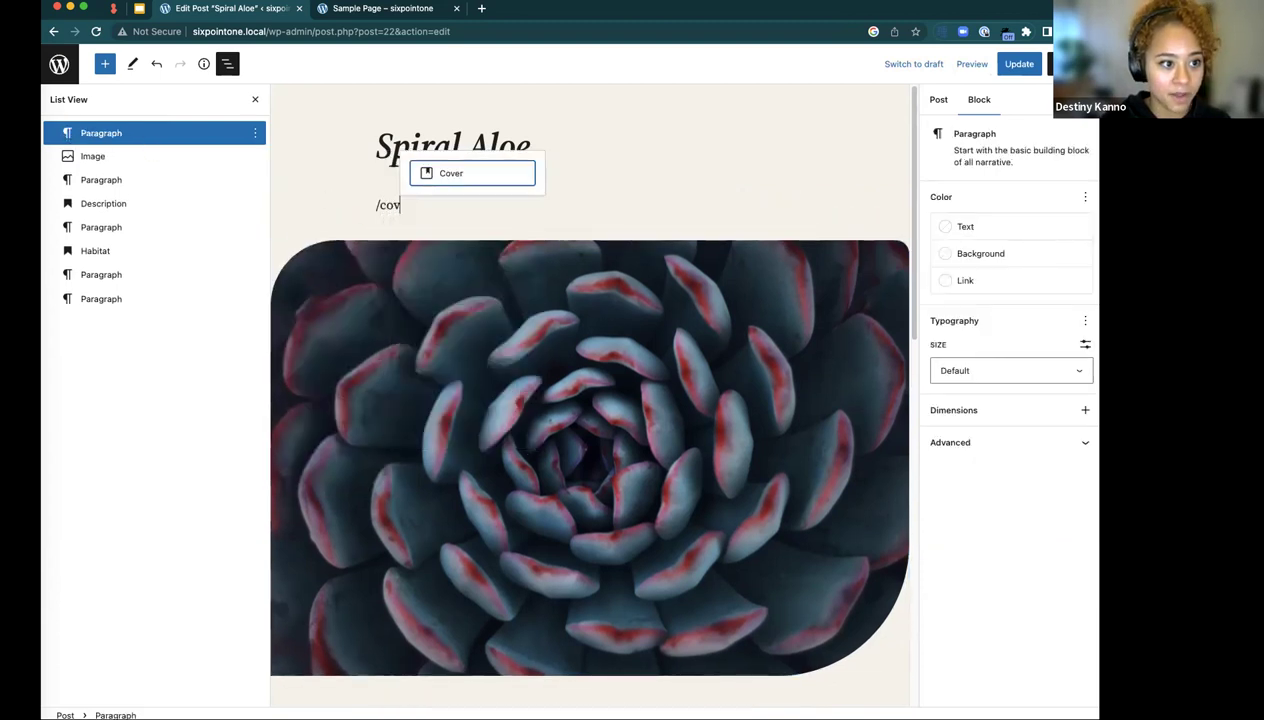
{"action": "key", "text": "Return"}
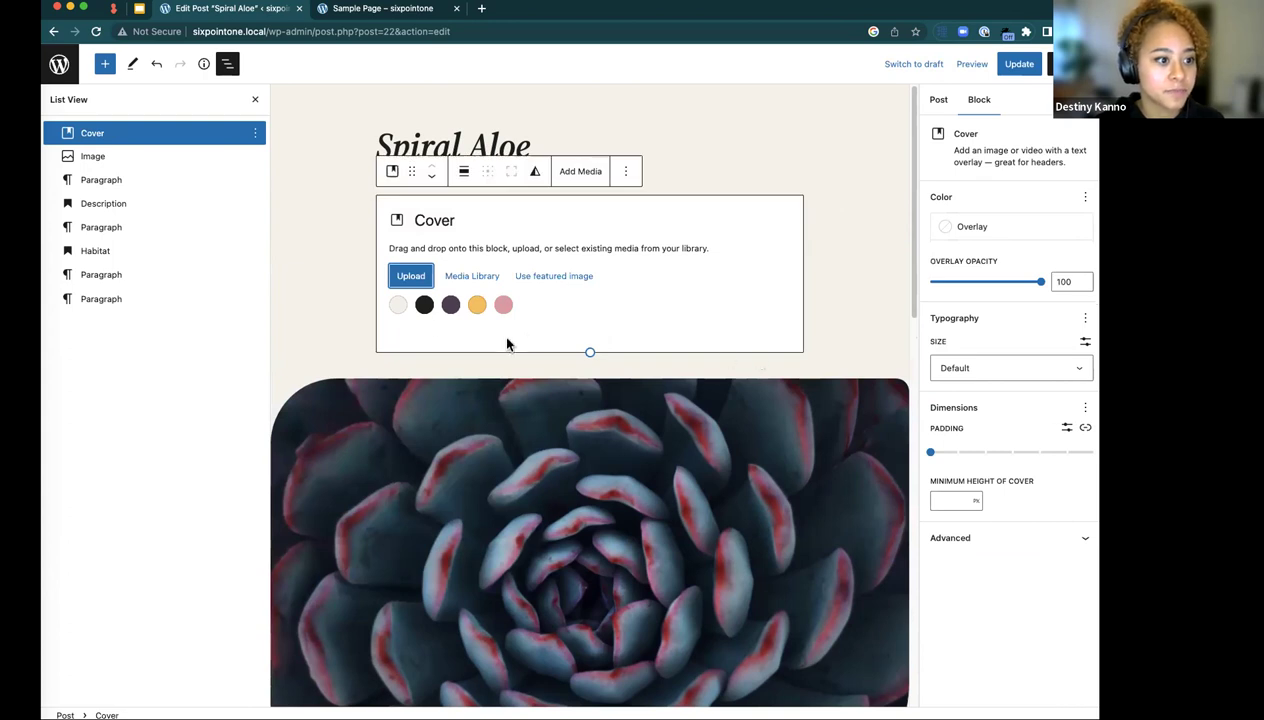
{"action": "left_click", "coordinate": [424, 305]}
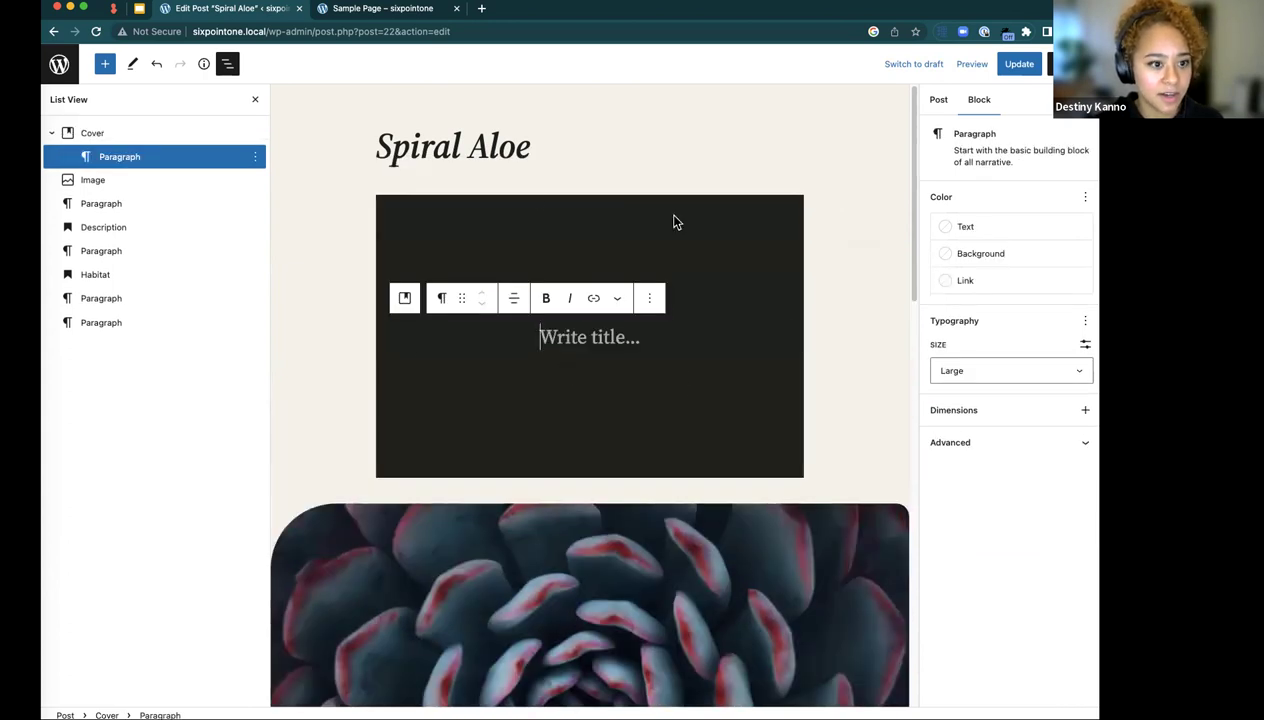
- Move the Image block inside the Cover block above its empty title paragraph, and remove that paragraph
{"action": "left_click", "coordinate": [726, 391]}
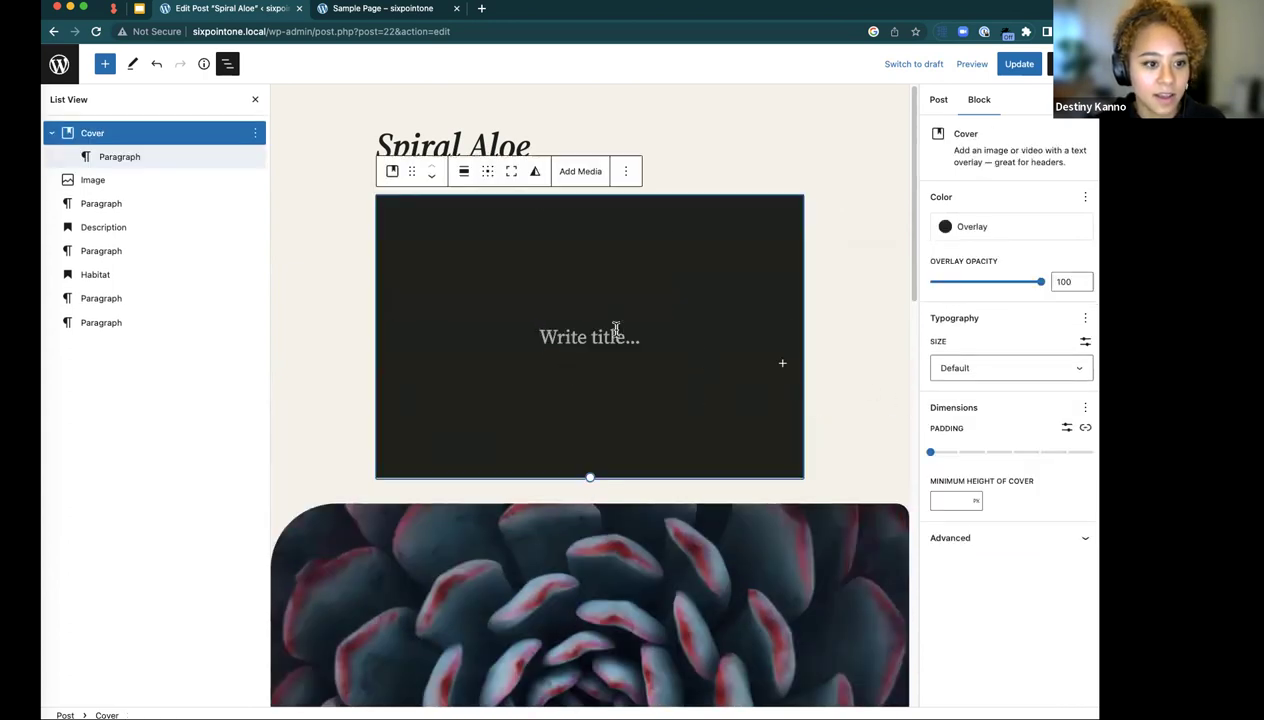
{"action": "left_click", "coordinate": [1085, 409]}
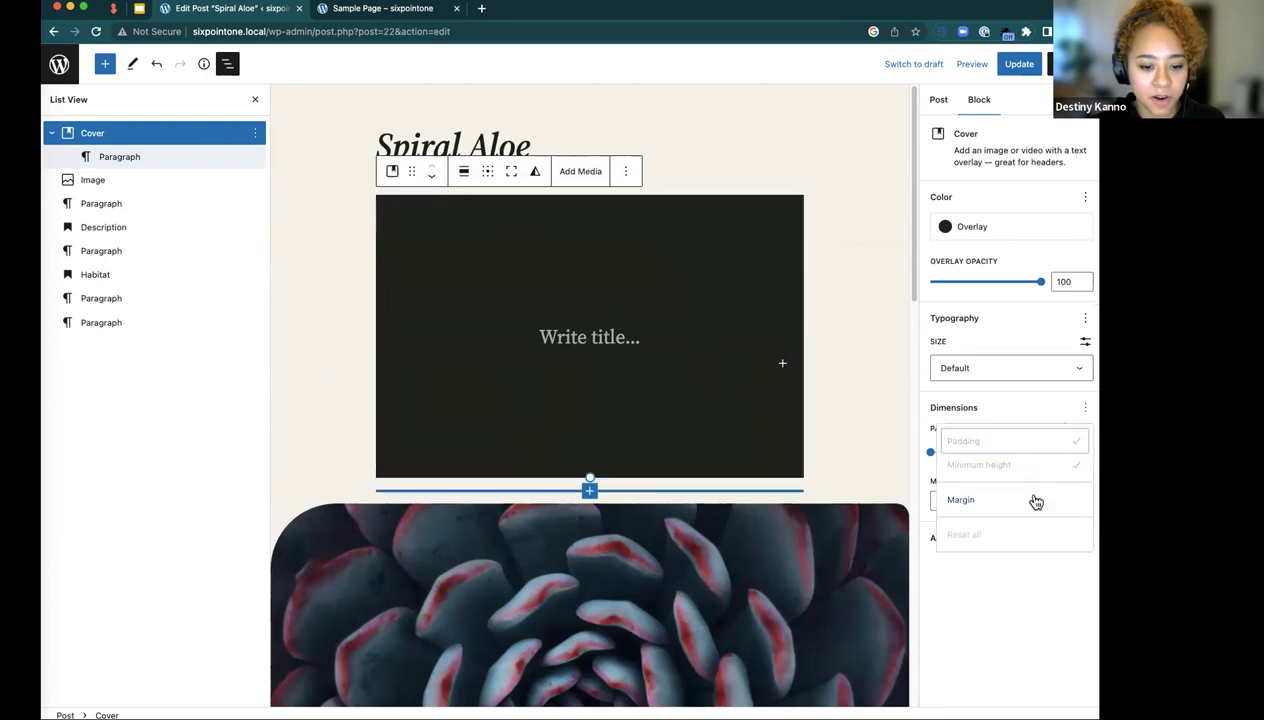
{"action": "left_click", "coordinate": [948, 404]}
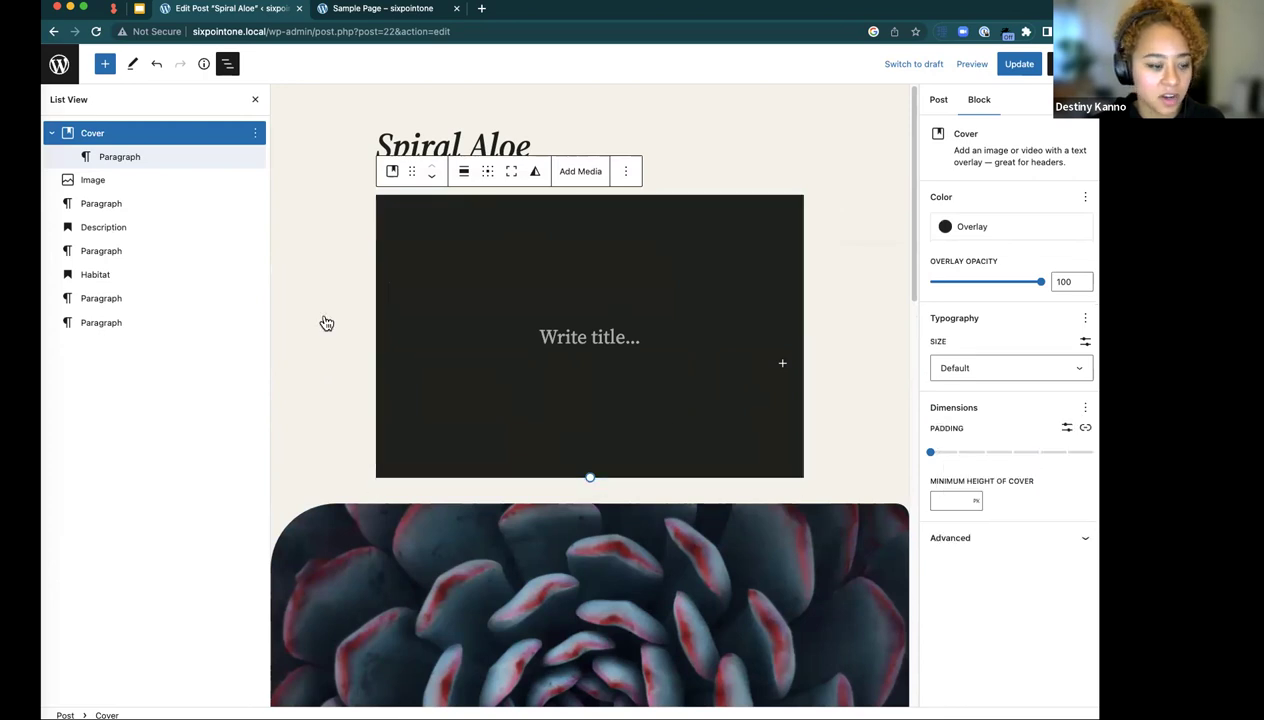
{"action": "left_click_drag", "start_coordinate": [118, 192], "coordinate": [147, 150]}
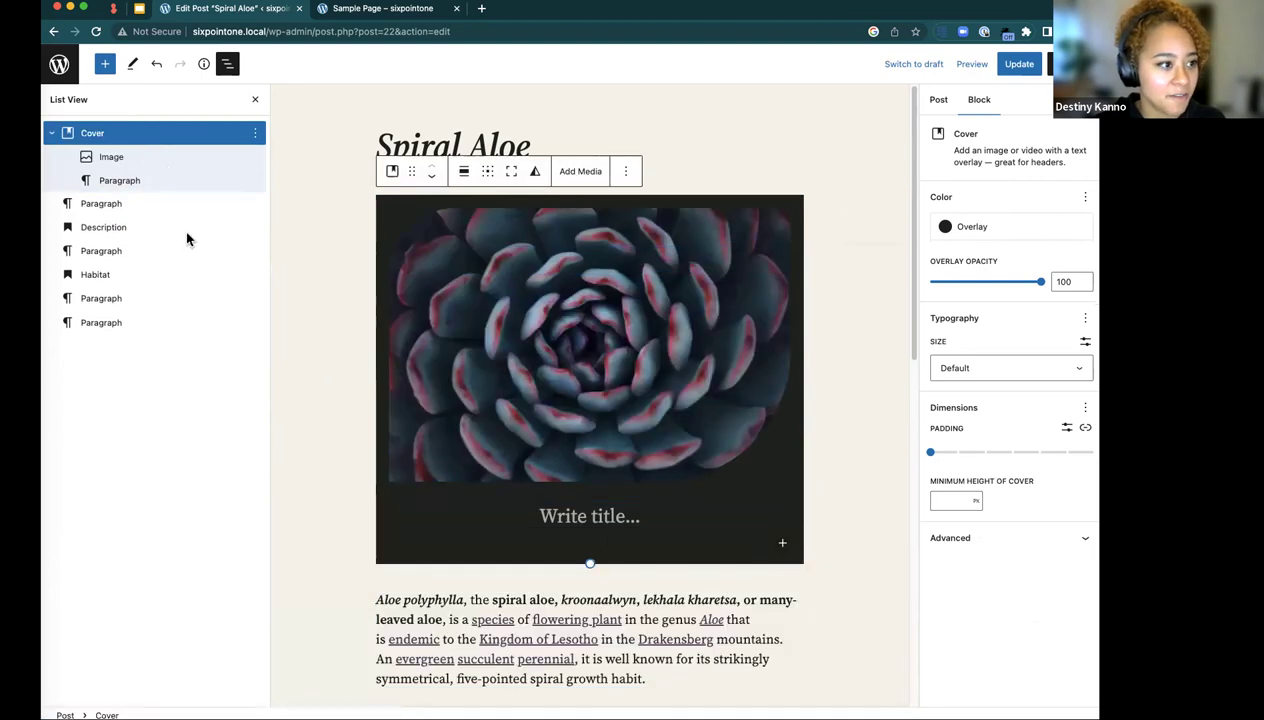
{"action": "left_click", "coordinate": [255, 180]}
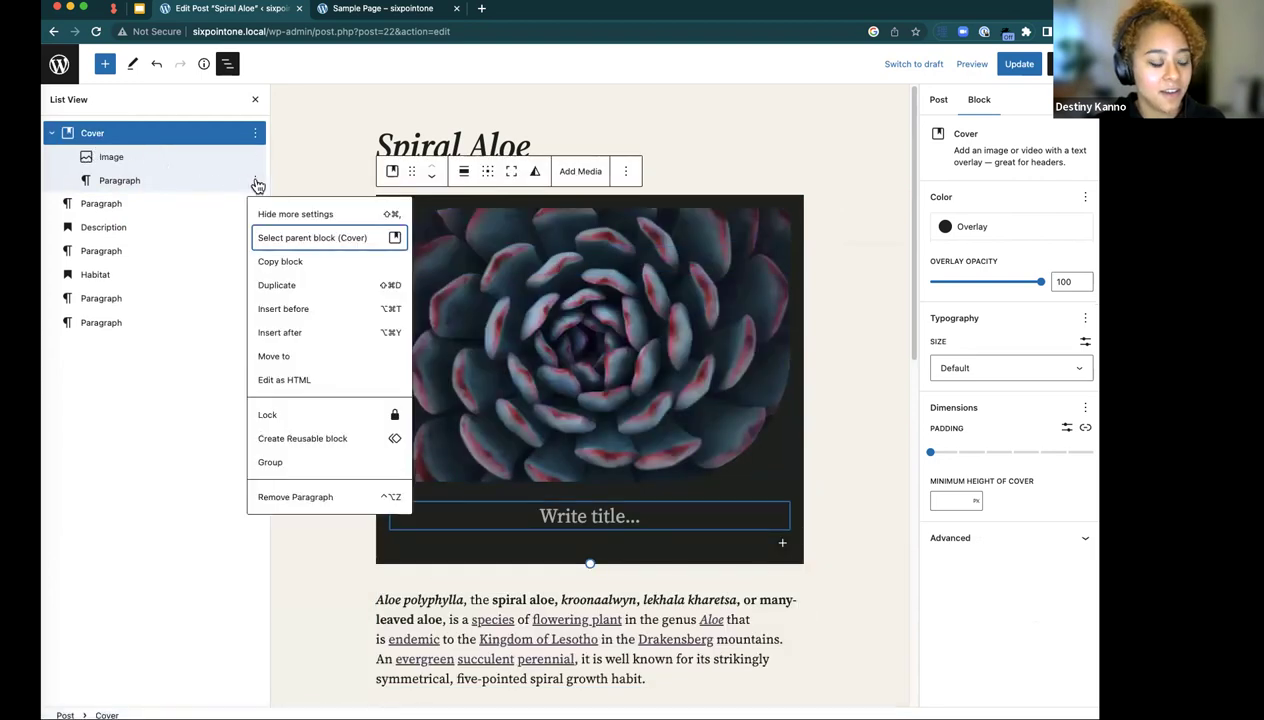
{"action": "left_click", "coordinate": [334, 496]}
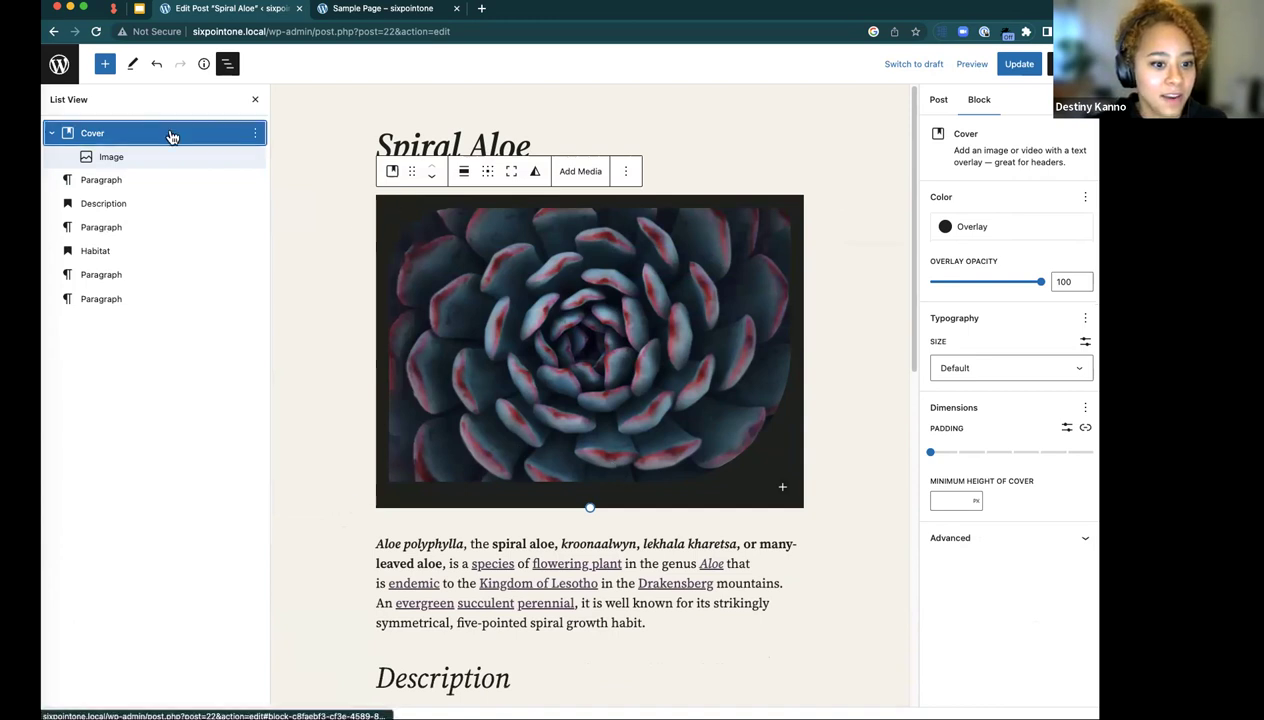
- Replace the image inside the Cover with the media library photo of densely packed green succulents and purple rosettes
{"action": "left_click", "coordinate": [565, 349]}
{"action": "left_click", "coordinate": [648, 186]}
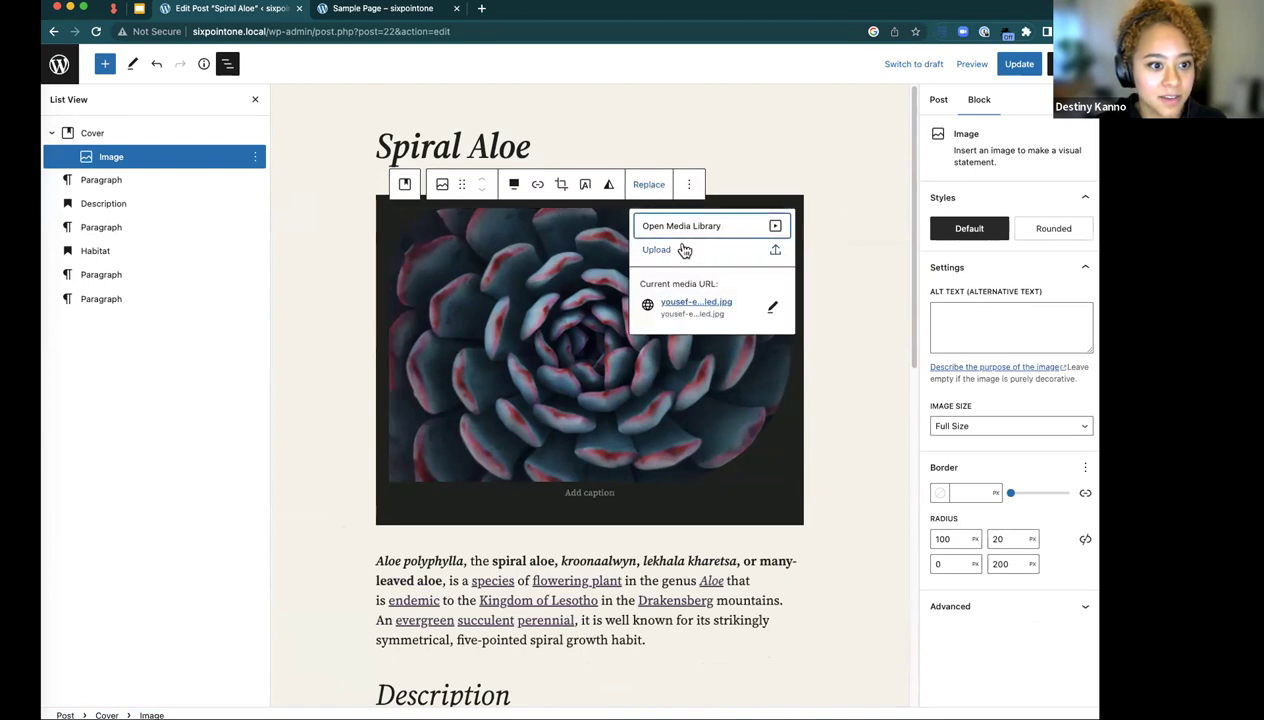
{"action": "left_click", "coordinate": [690, 250]}
{"action": "left_click", "coordinate": [936, 562]}
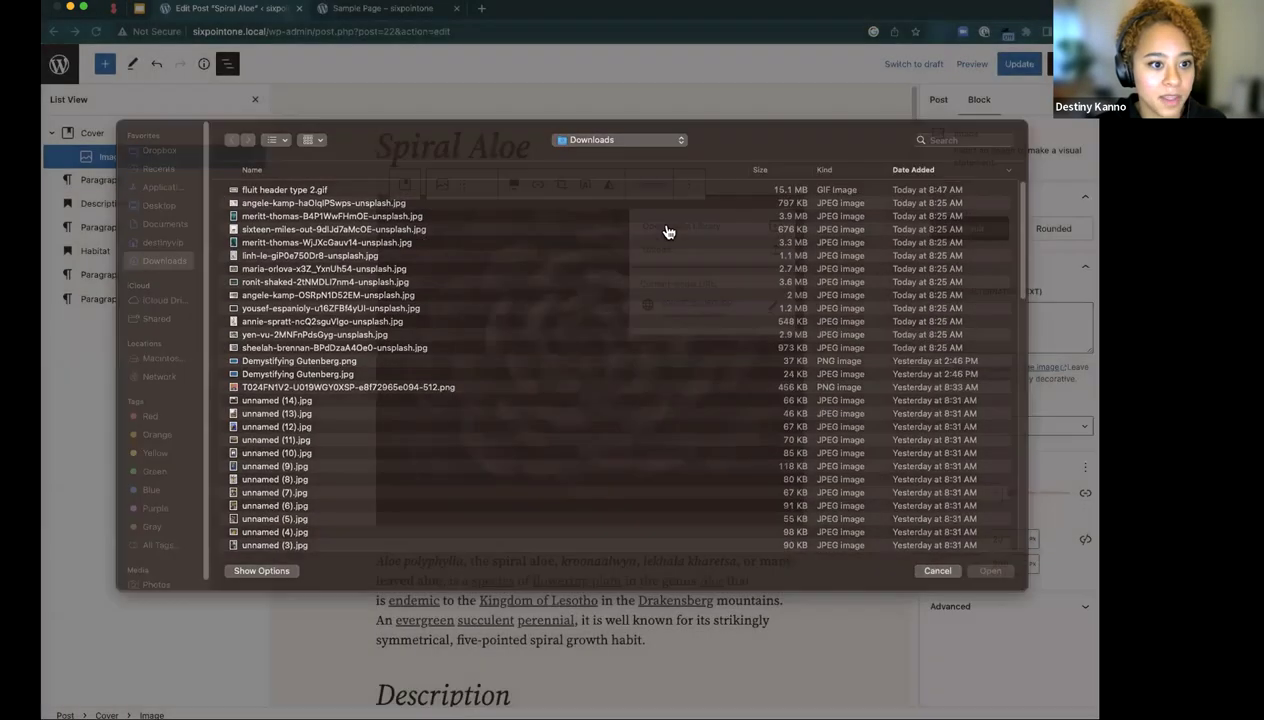
{"action": "left_click", "coordinate": [669, 229]}
{"action": "left_click", "coordinate": [325, 256]}
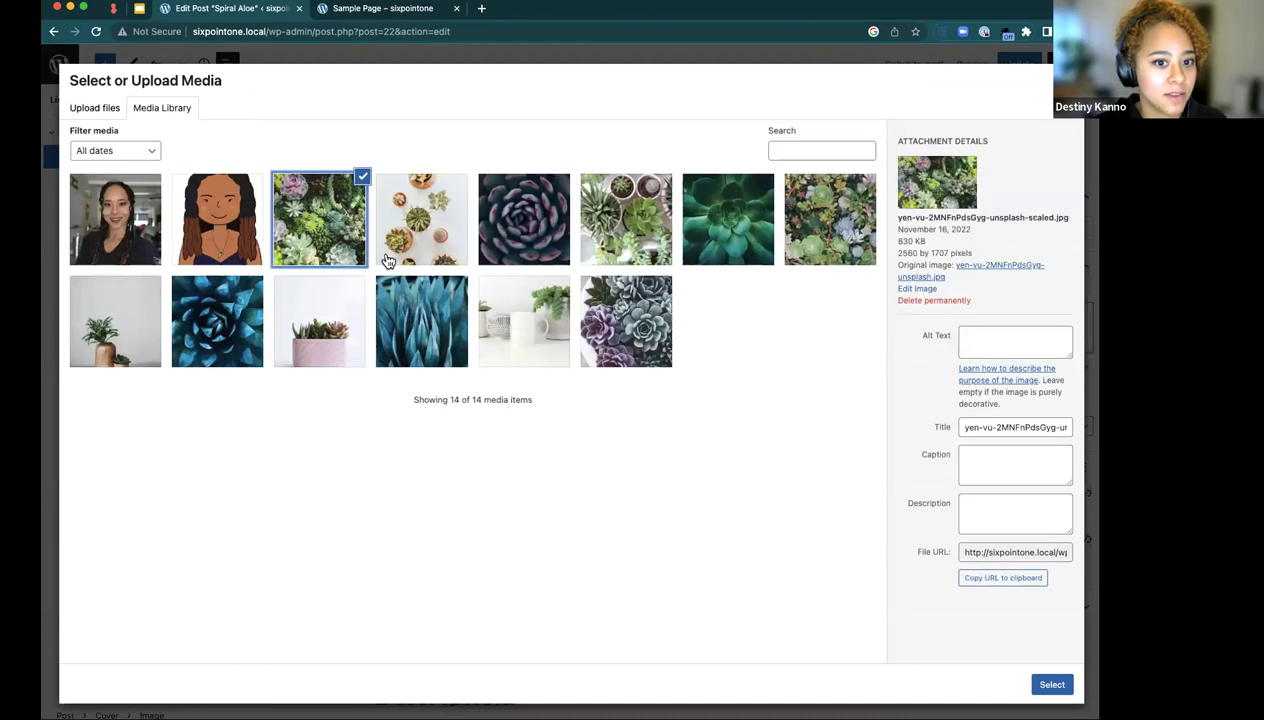
{"action": "left_click", "coordinate": [1050, 684]}
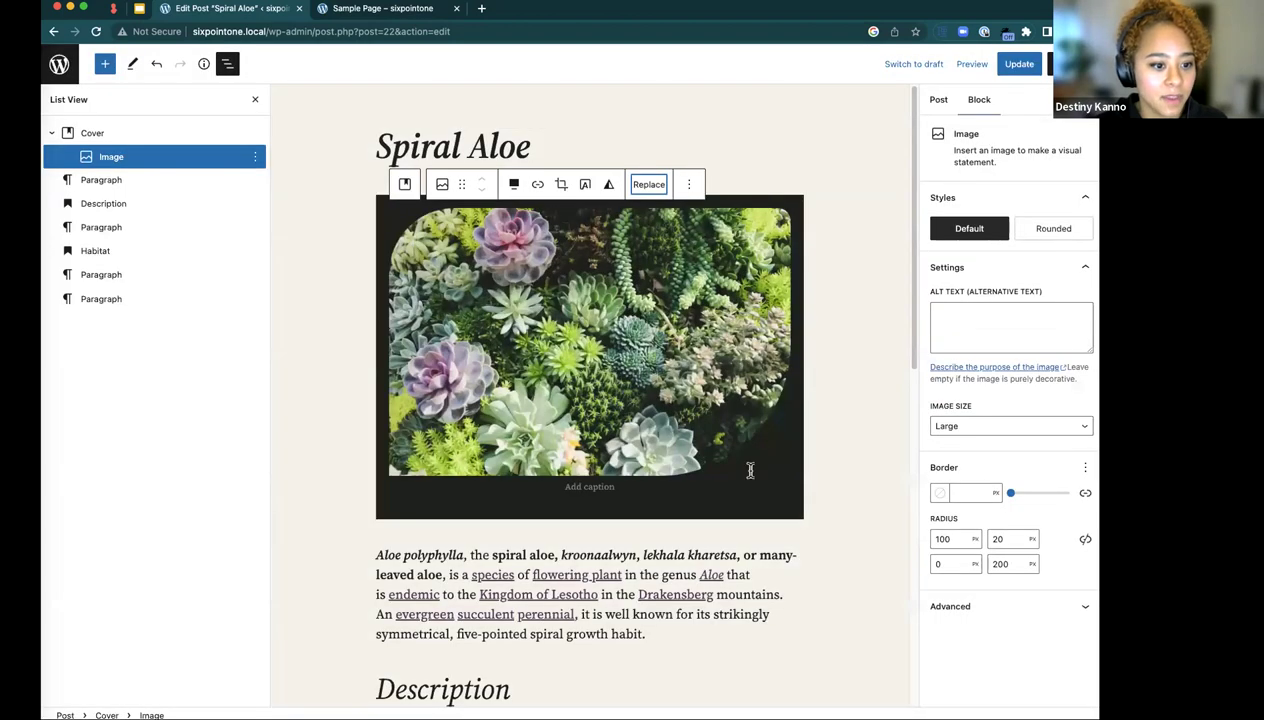
- Unlink the Cover block's padding sides and set top, right and bottom padding to 3 and left padding to 4
{"action": "left_click", "coordinate": [750, 470]}
{"action": "left_click", "coordinate": [92, 133]}
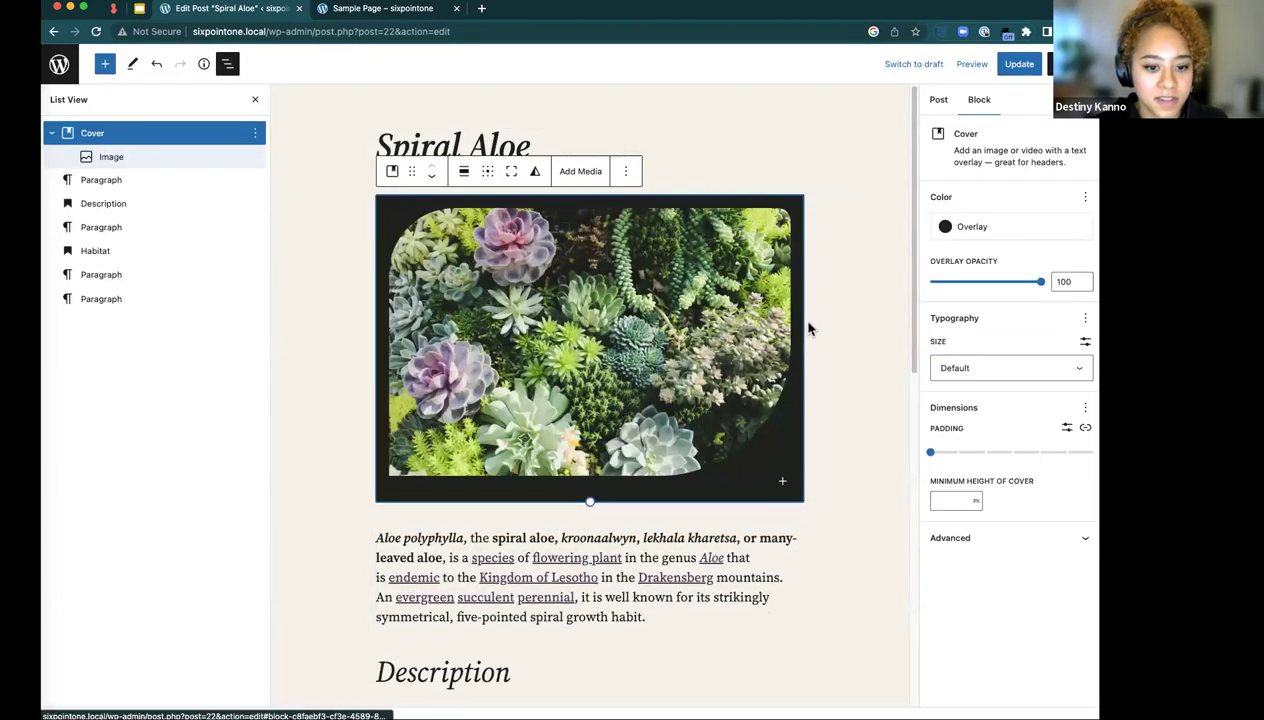
{"action": "left_click", "coordinate": [1084, 427]}
{"action": "left_click_drag", "start_coordinate": [922, 476], "coordinate": [1002, 476]}
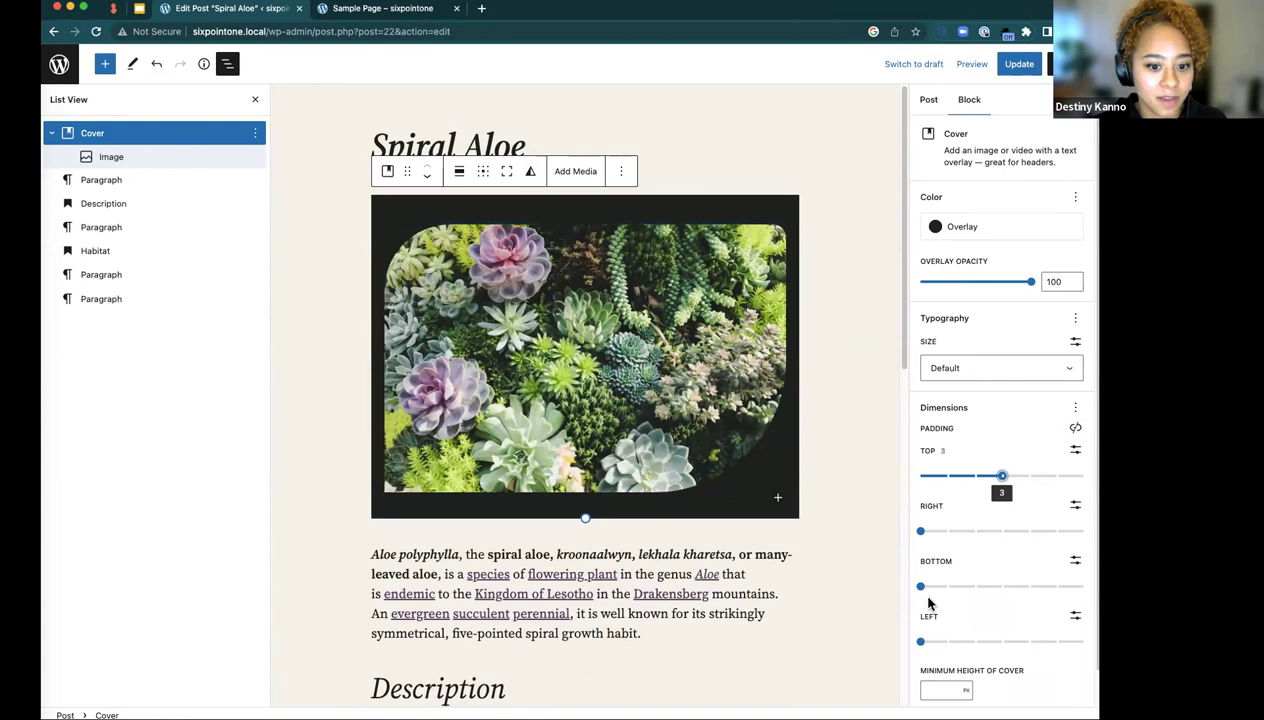
{"action": "left_click_drag", "start_coordinate": [940, 587], "coordinate": [1001, 587]}
{"action": "left_click_drag", "start_coordinate": [932, 641], "coordinate": [1029, 642]}
{"action": "left_click_drag", "start_coordinate": [928, 531], "coordinate": [1002, 531]}
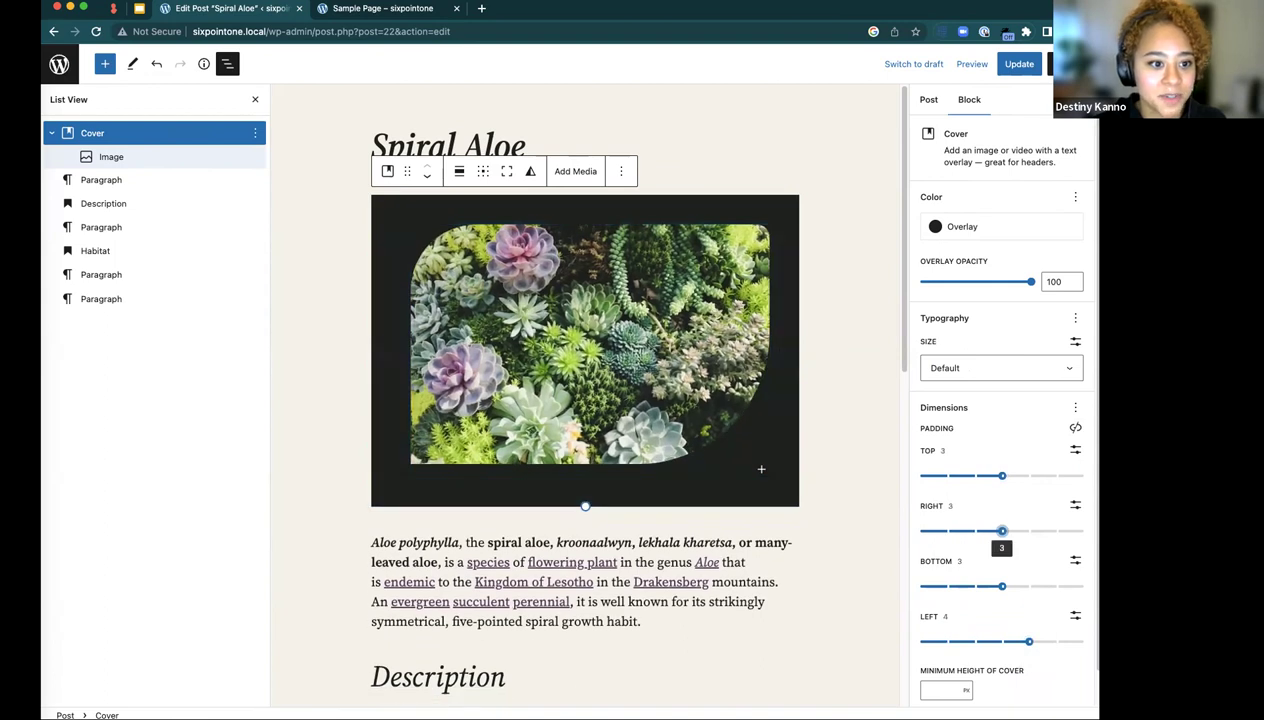
- Add the margin setting to the Cover block's dimensions, set the margin to 0, and unlink it into separate top and bottom values
{"action": "scroll", "coordinate": [968, 415], "scroll_direction": "down", "scroll_amount": 2}
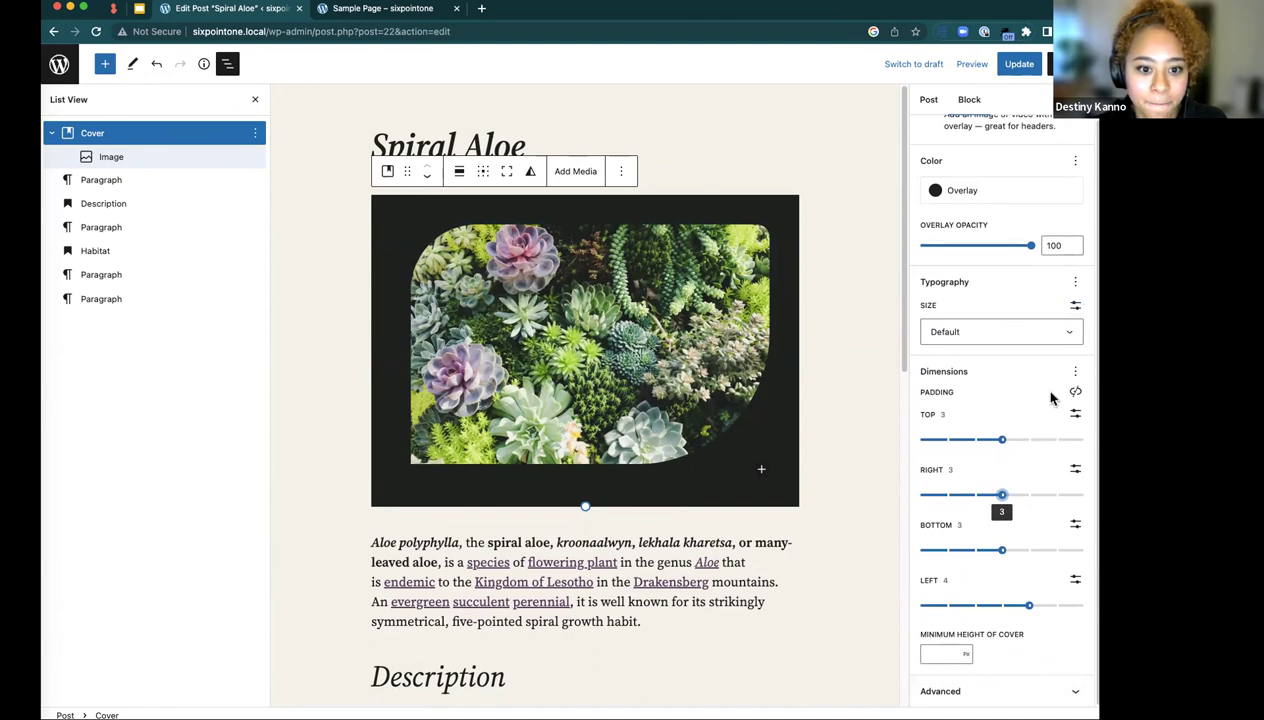
{"action": "left_click", "coordinate": [1075, 373]}
{"action": "left_click", "coordinate": [1008, 468]}
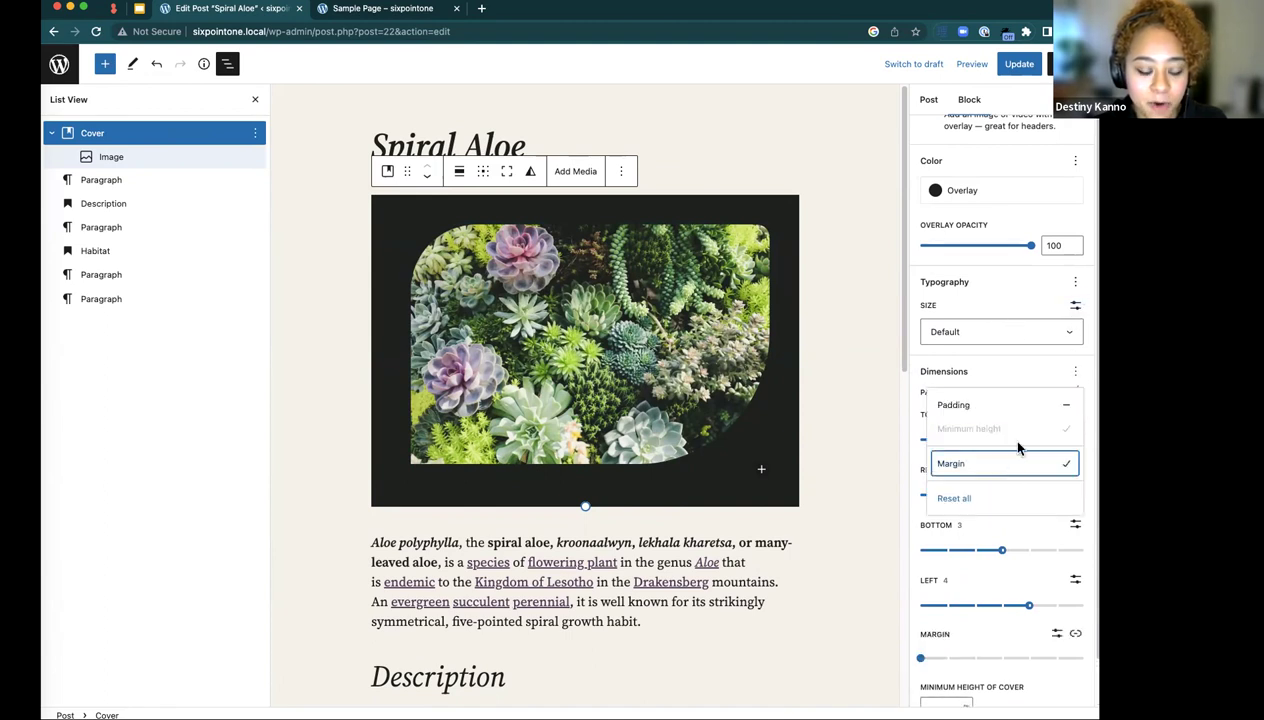
{"action": "scroll", "coordinate": [990, 587], "scroll_direction": "down", "scroll_amount": 1}
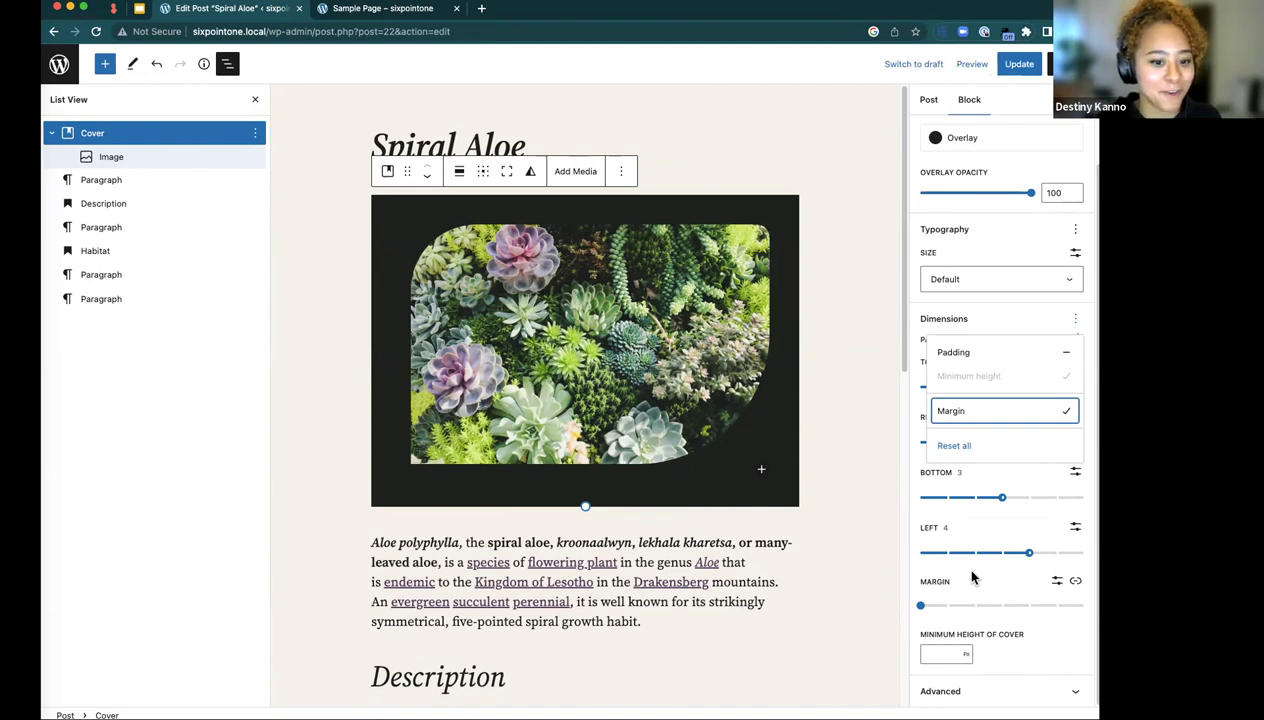
{"action": "left_click", "coordinate": [940, 604]}
{"action": "left_click", "coordinate": [947, 605]}
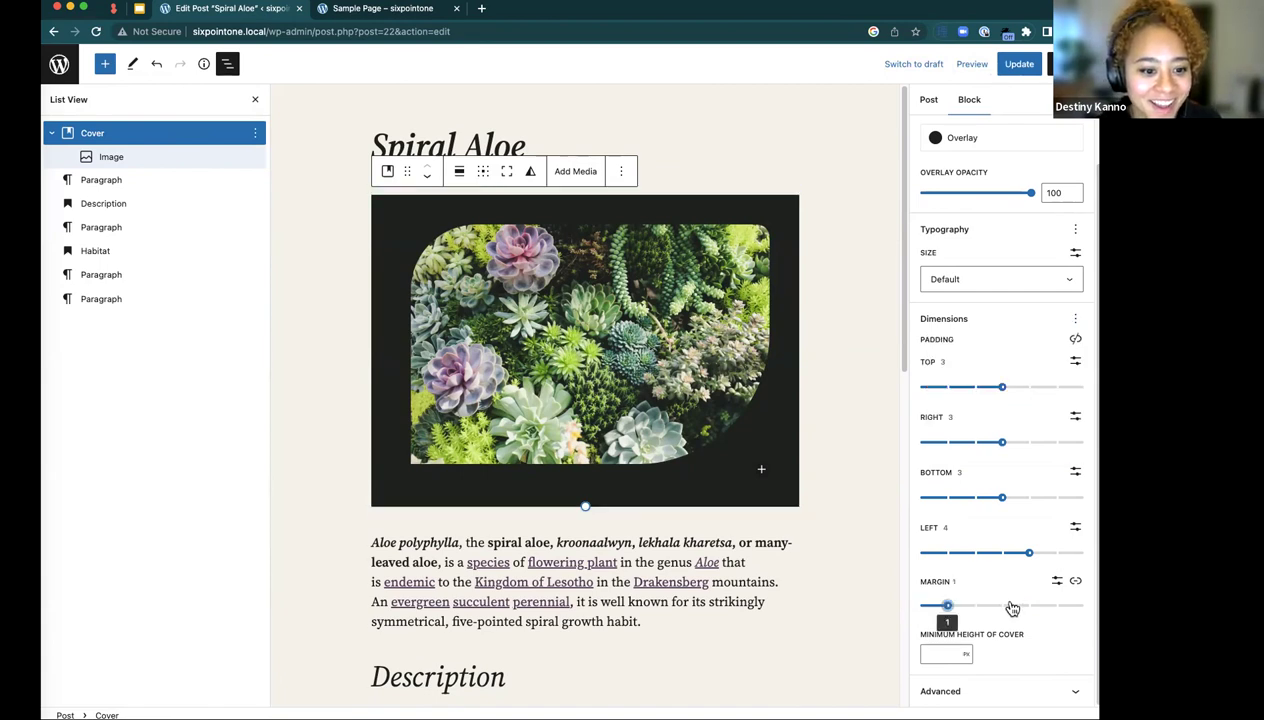
{"action": "mouse_move", "coordinate": [1013, 607]}
{"action": "left_mouse_down"}
{"action": "mouse_move", "coordinate": [1055, 608]}
{"action": "mouse_move", "coordinate": [1000, 610]}
{"action": "left_mouse_up"}
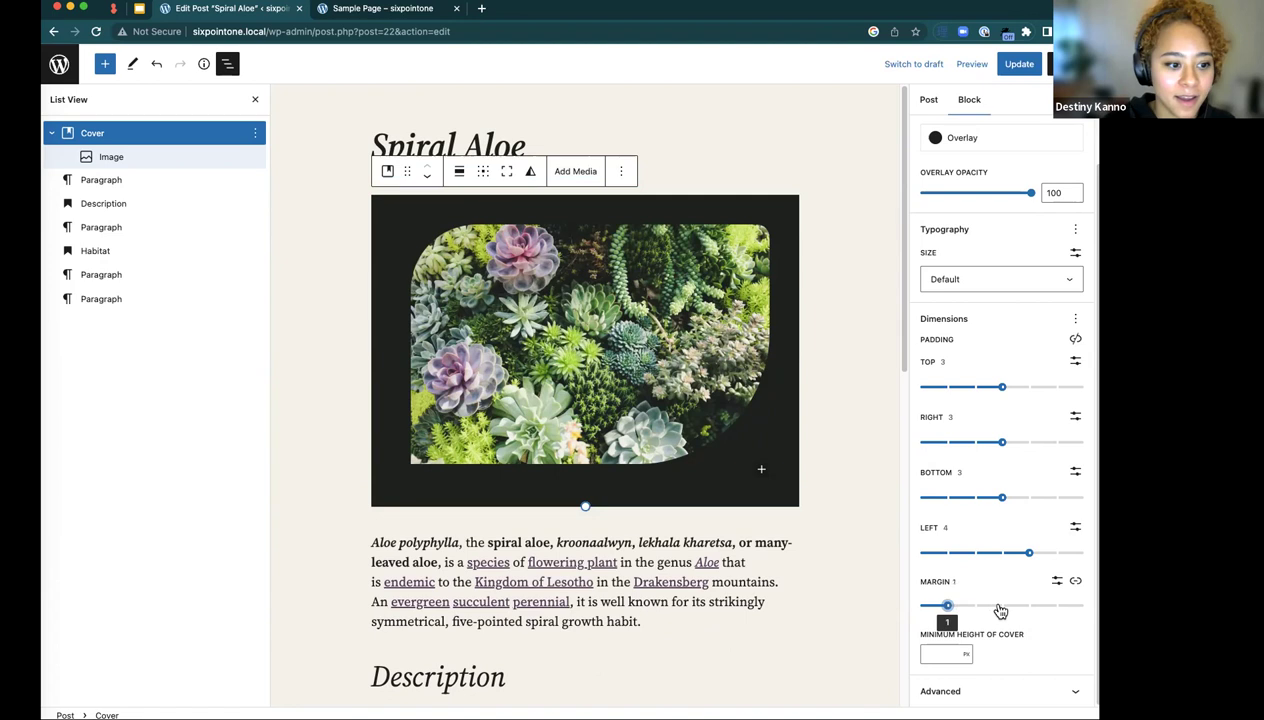
{"action": "left_click_drag", "start_coordinate": [1007, 609], "coordinate": [920, 610]}
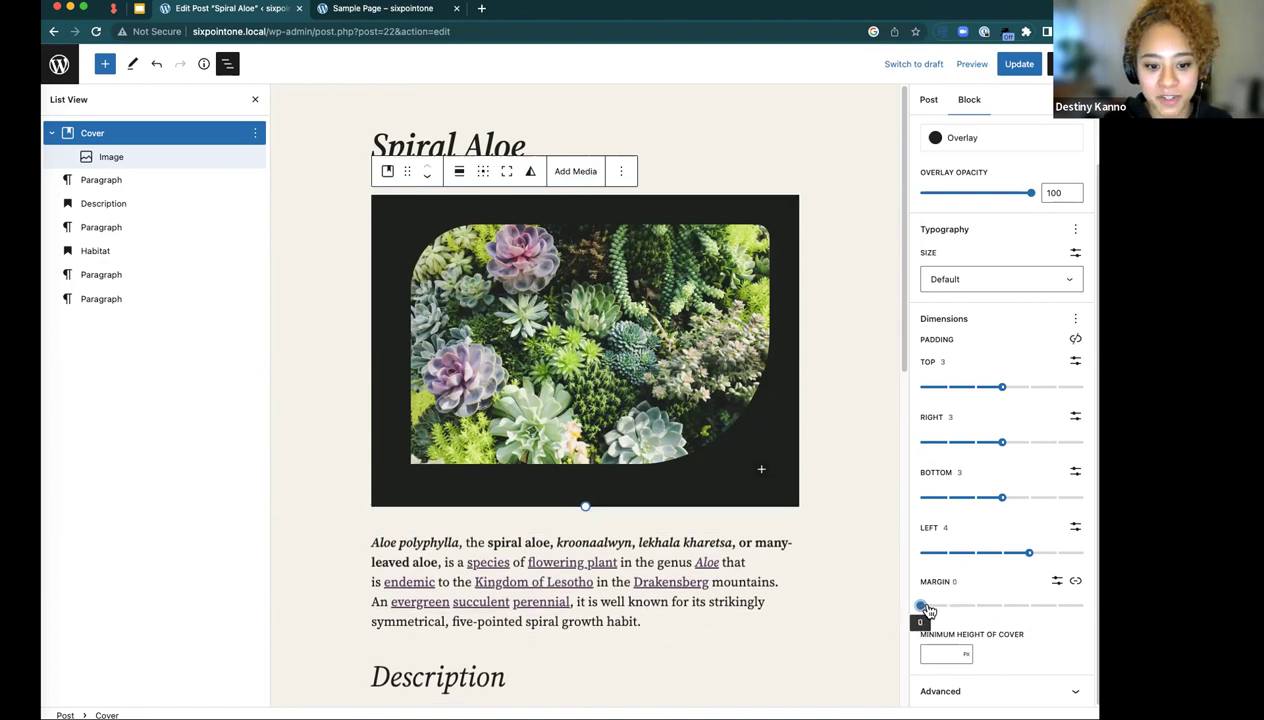
{"action": "left_click", "coordinate": [1076, 582]}
{"action": "scroll", "coordinate": [967, 609], "scroll_direction": "down", "scroll_amount": 2}
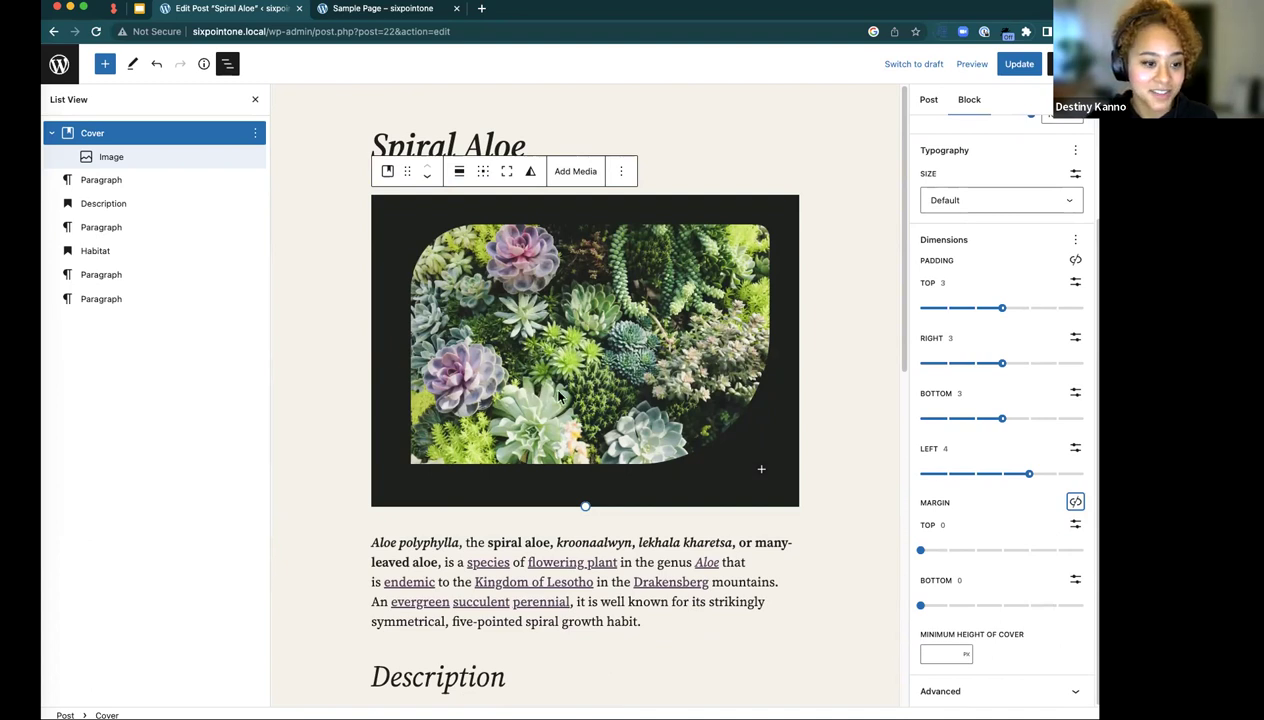
{"action": "left_click", "coordinate": [605, 384]}
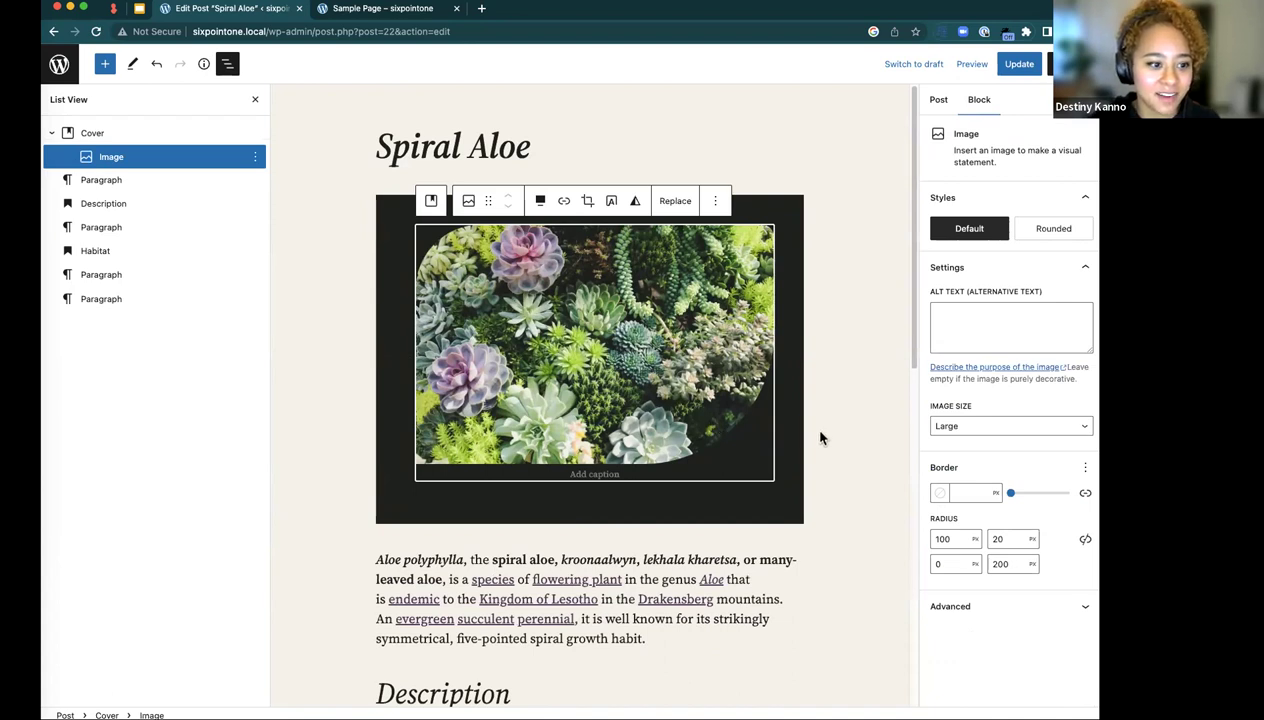
{"action": "left_click", "coordinate": [848, 444]}
{"action": "left_click", "coordinate": [580, 407]}
{"action": "scroll", "coordinate": [840, 438], "scroll_direction": "down", "scroll_amount": 1}
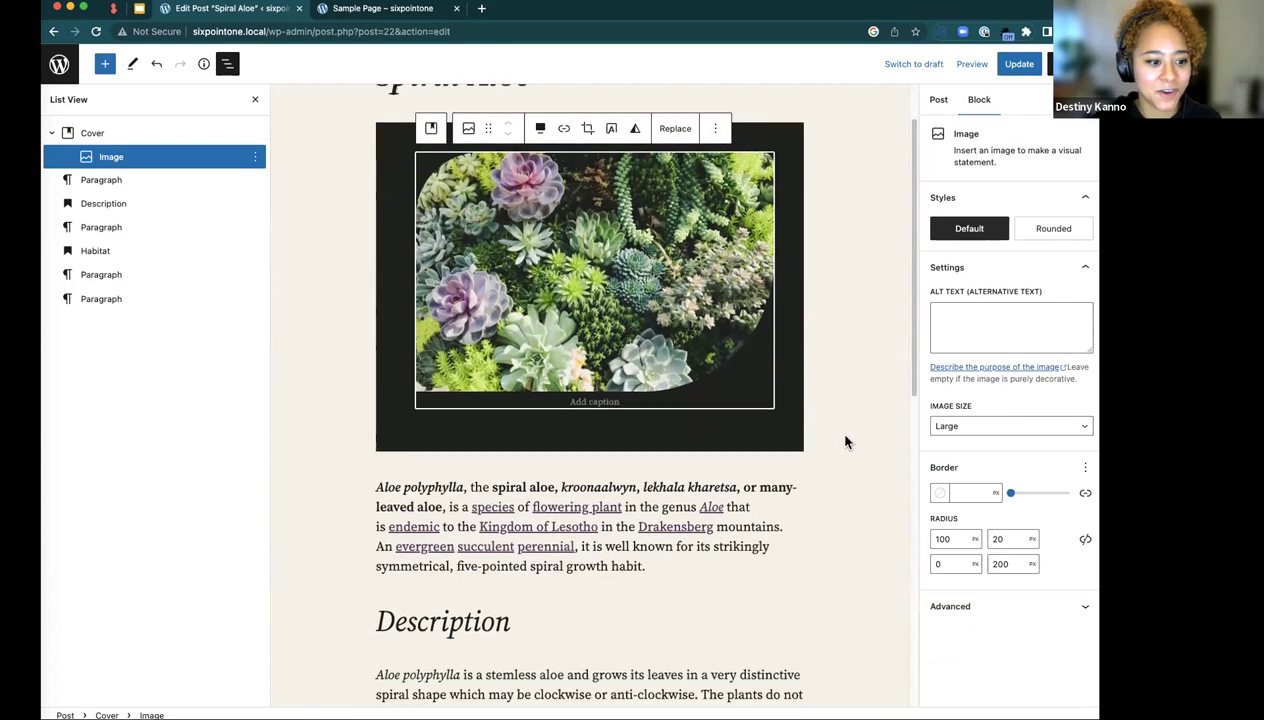
{"action": "scroll", "coordinate": [845, 442], "scroll_direction": "up", "scroll_amount": 2}
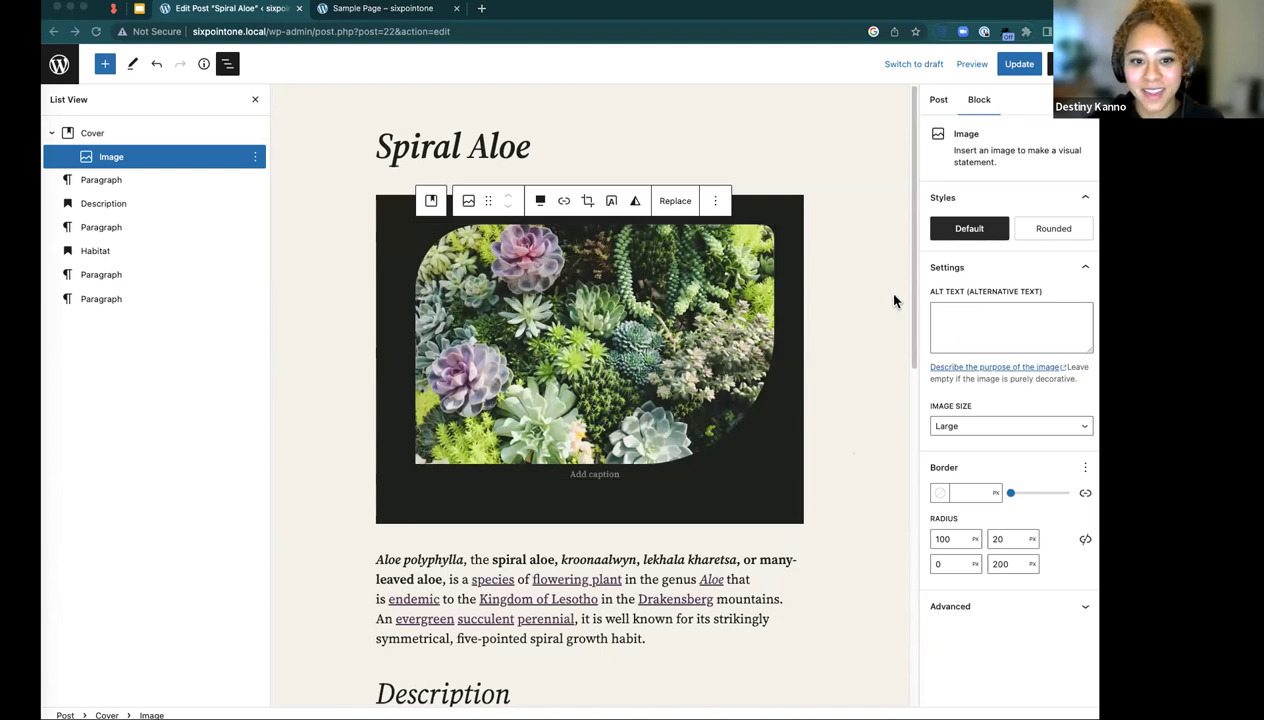
- Show the post settings and expand the Tags, Featured image, Excerpt and Discussion sections to examine their options
{"action": "left_click", "coordinate": [939, 103]}
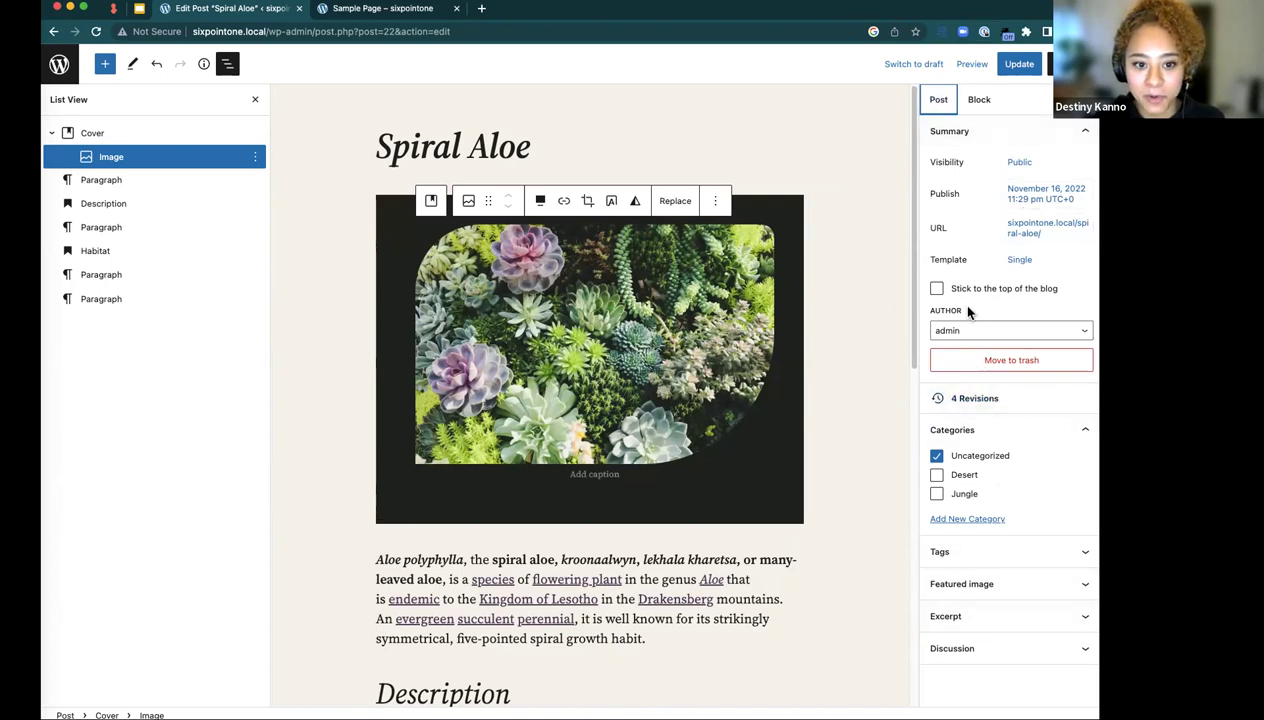
{"action": "left_click", "coordinate": [1082, 552]}
{"action": "left_click", "coordinate": [1066, 625]}
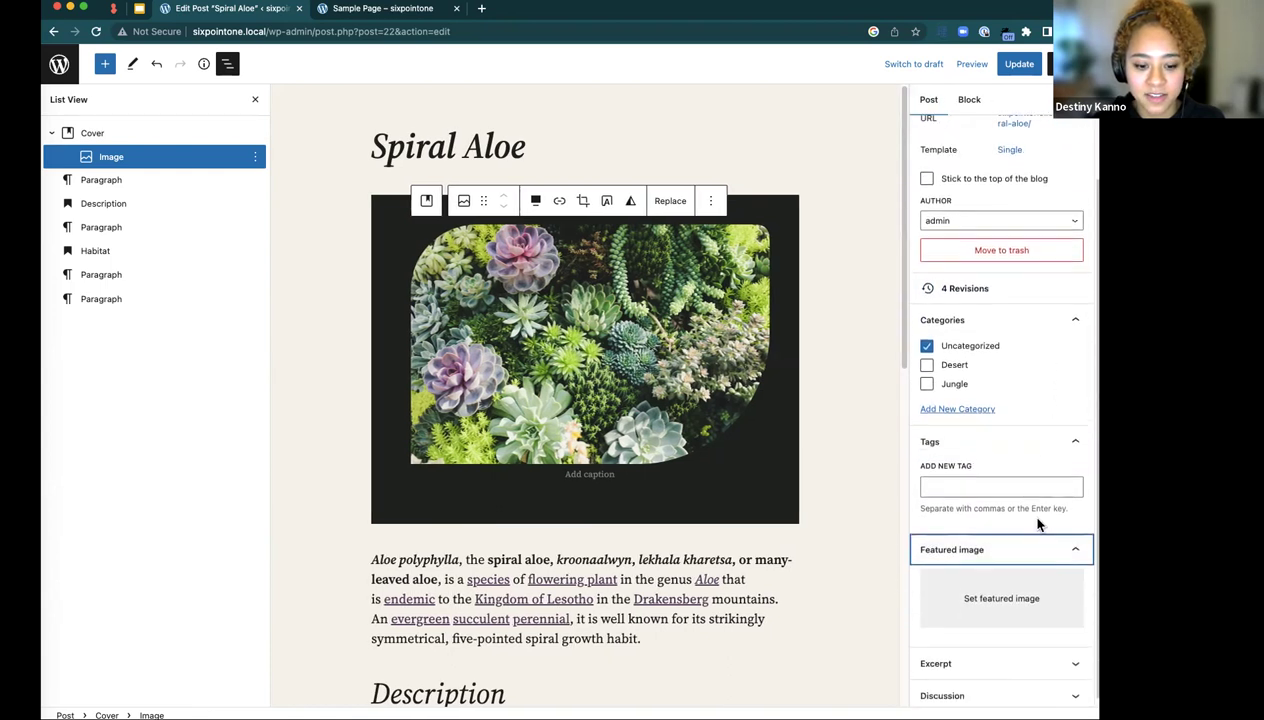
{"action": "left_click", "coordinate": [1075, 658]}
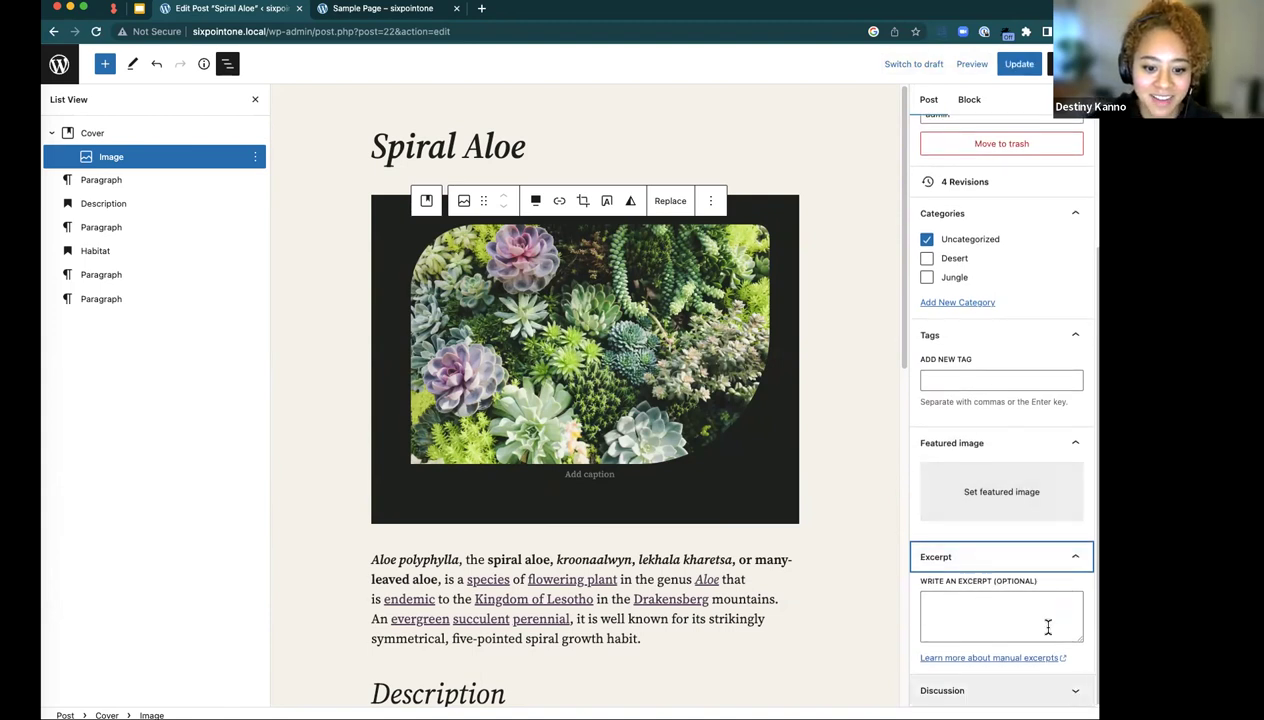
{"action": "left_click", "coordinate": [1020, 690]}
{"action": "scroll", "coordinate": [1020, 654], "scroll_direction": "up", "scroll_amount": 5}
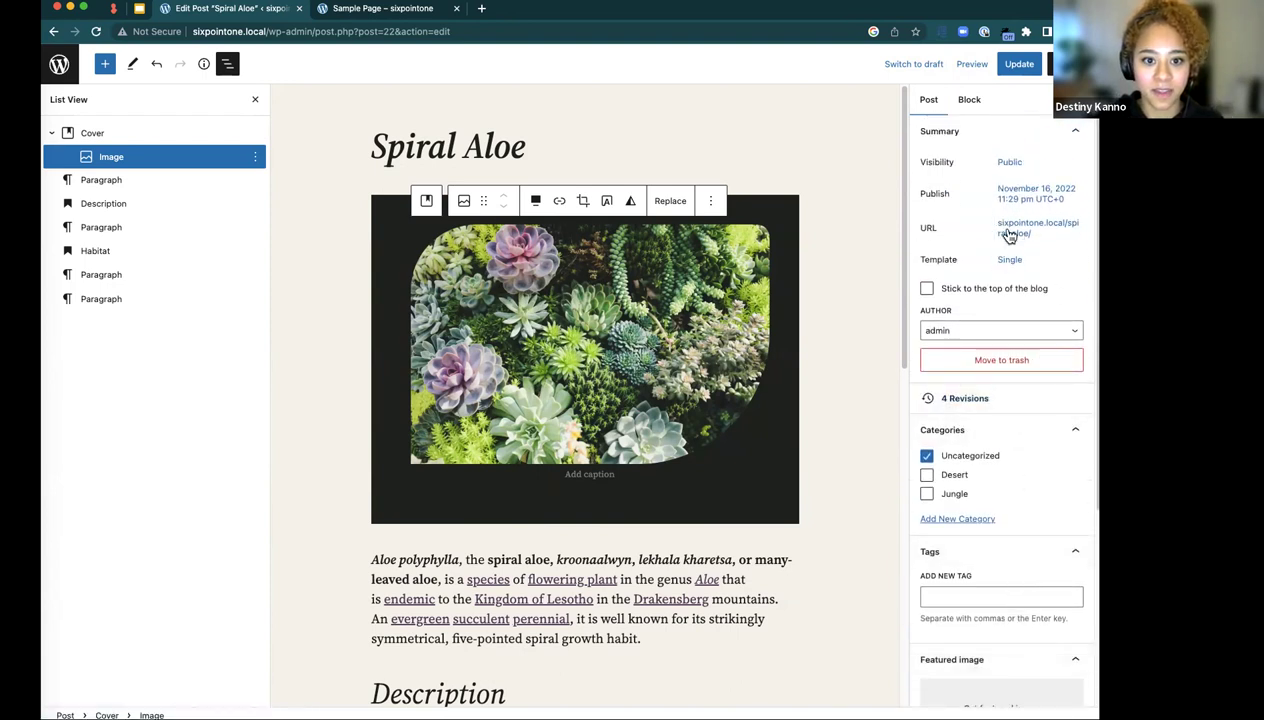
{"action": "scroll", "coordinate": [1030, 435], "scroll_direction": "down", "scroll_amount": 5}
{"action": "scroll", "coordinate": [1033, 427], "scroll_direction": "up", "scroll_amount": 5}
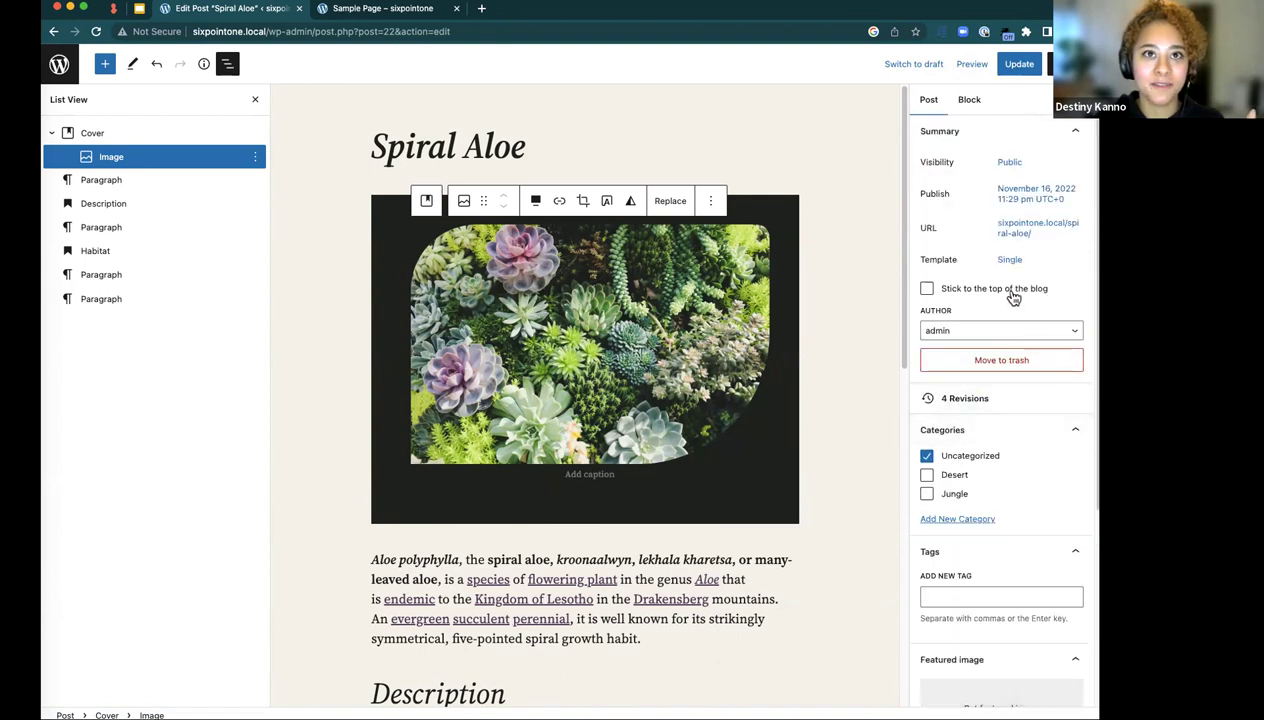
- Examine the post's URL and its editable permalink, leaving the slug as it is
{"action": "left_click", "coordinate": [1014, 238]}
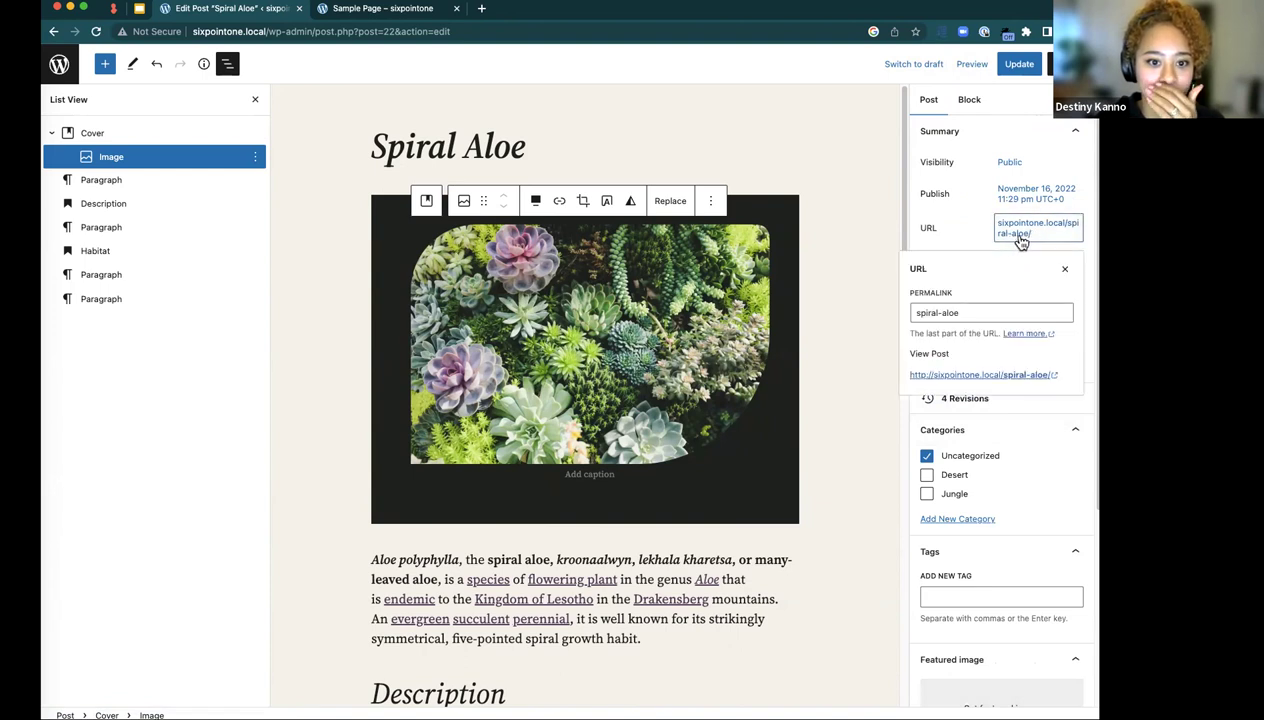
{"action": "left_click", "coordinate": [1066, 271]}
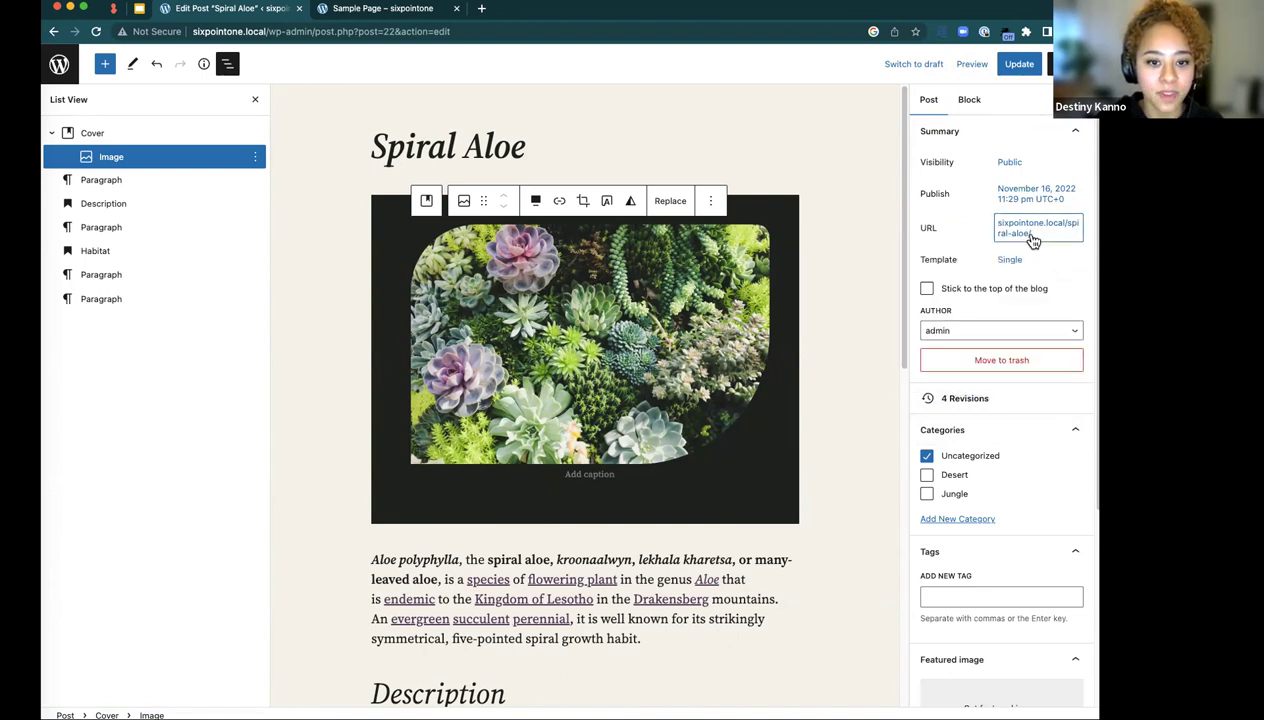
{"action": "left_click", "coordinate": [1021, 237]}
{"action": "left_click", "coordinate": [965, 311]}
{"action": "triple_click", "coordinate": [965, 311]}
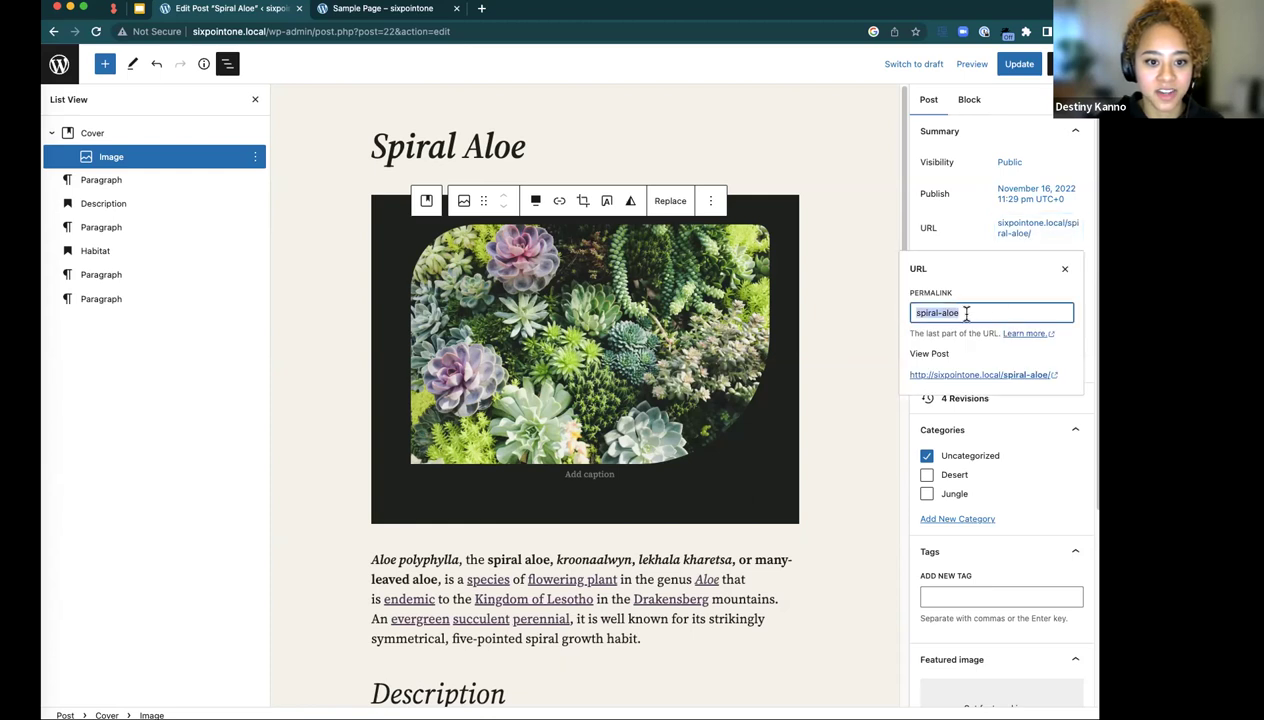
{"action": "left_click", "coordinate": [1066, 273]}
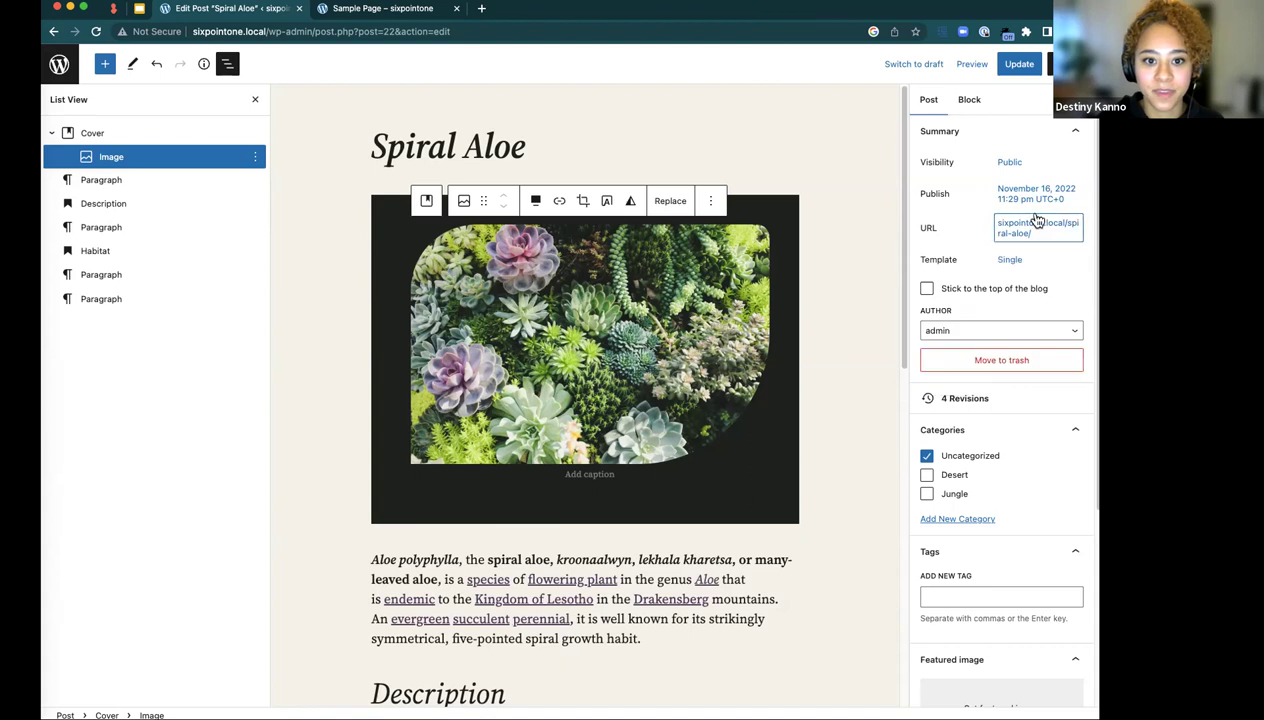
- Examine the post's publish date scheduling and its visibility options
{"action": "left_click", "coordinate": [1010, 194]}
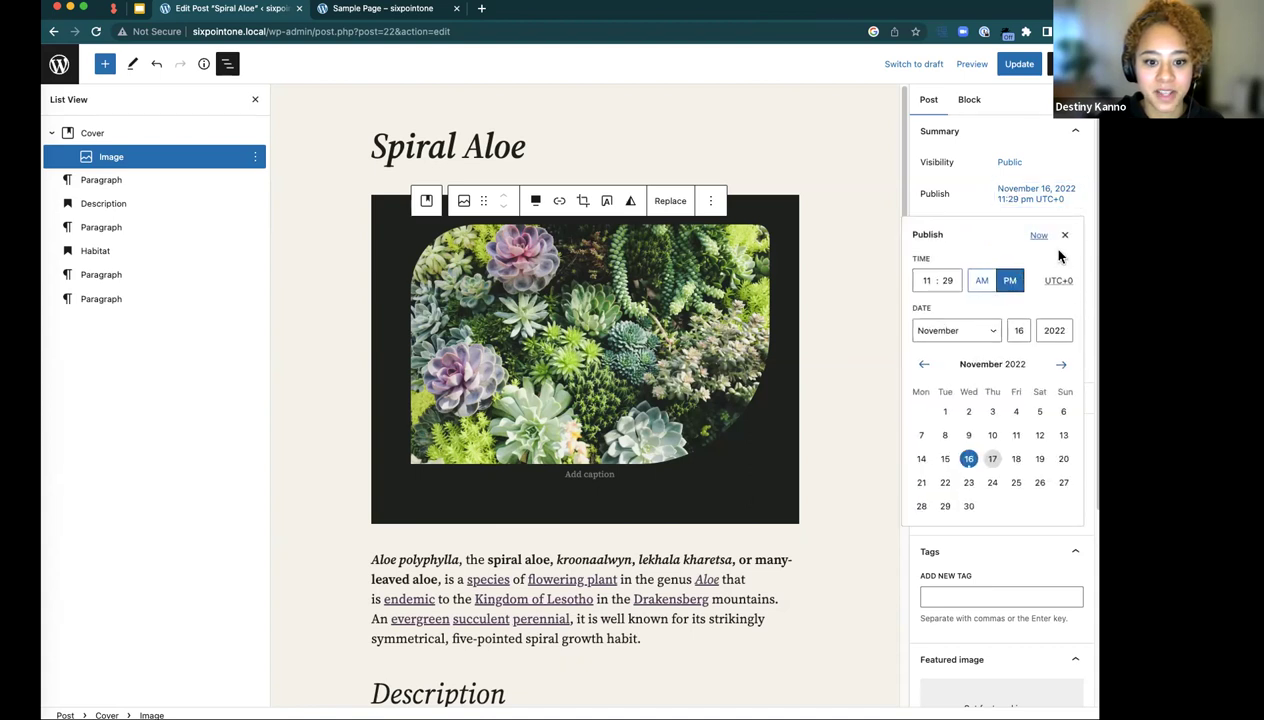
{"action": "left_click", "coordinate": [1059, 365]}
{"action": "left_click", "coordinate": [1065, 236]}
{"action": "left_click", "coordinate": [1015, 162]}
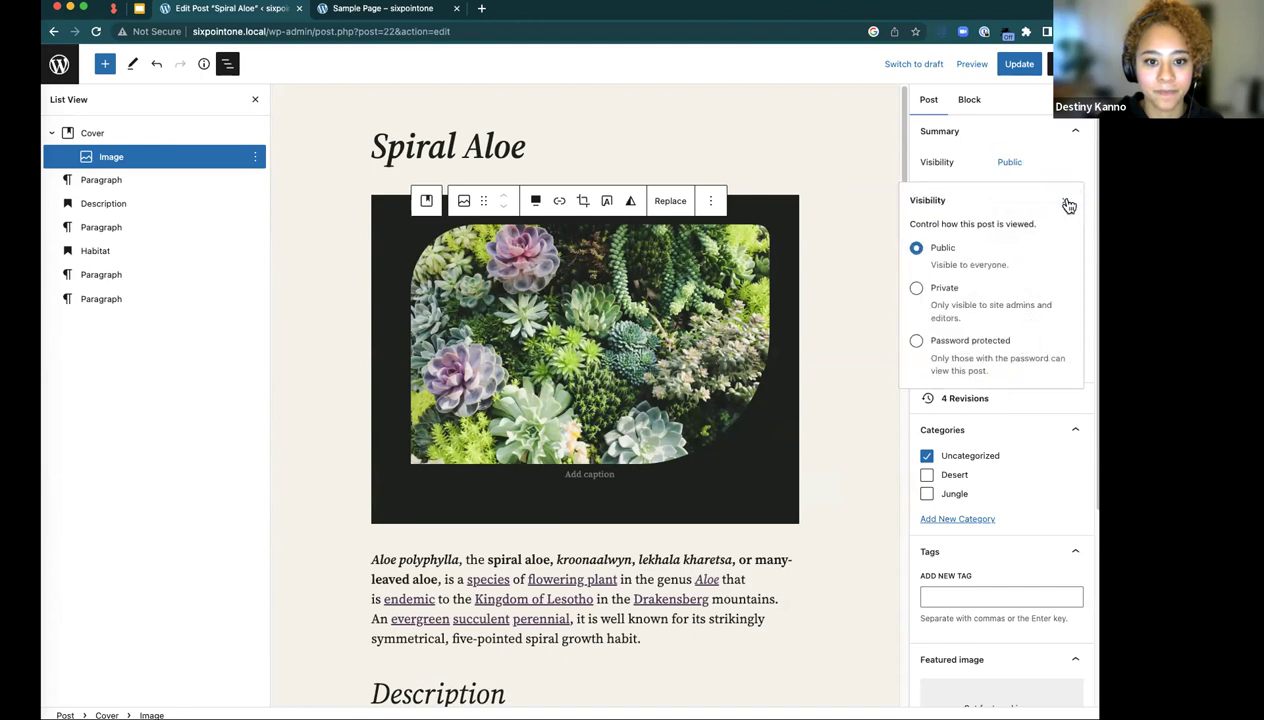
{"action": "left_click", "coordinate": [1066, 203]}
- Examine the post's template setting and the templates available for it, keeping the default template
{"action": "left_click", "coordinate": [1010, 261]}
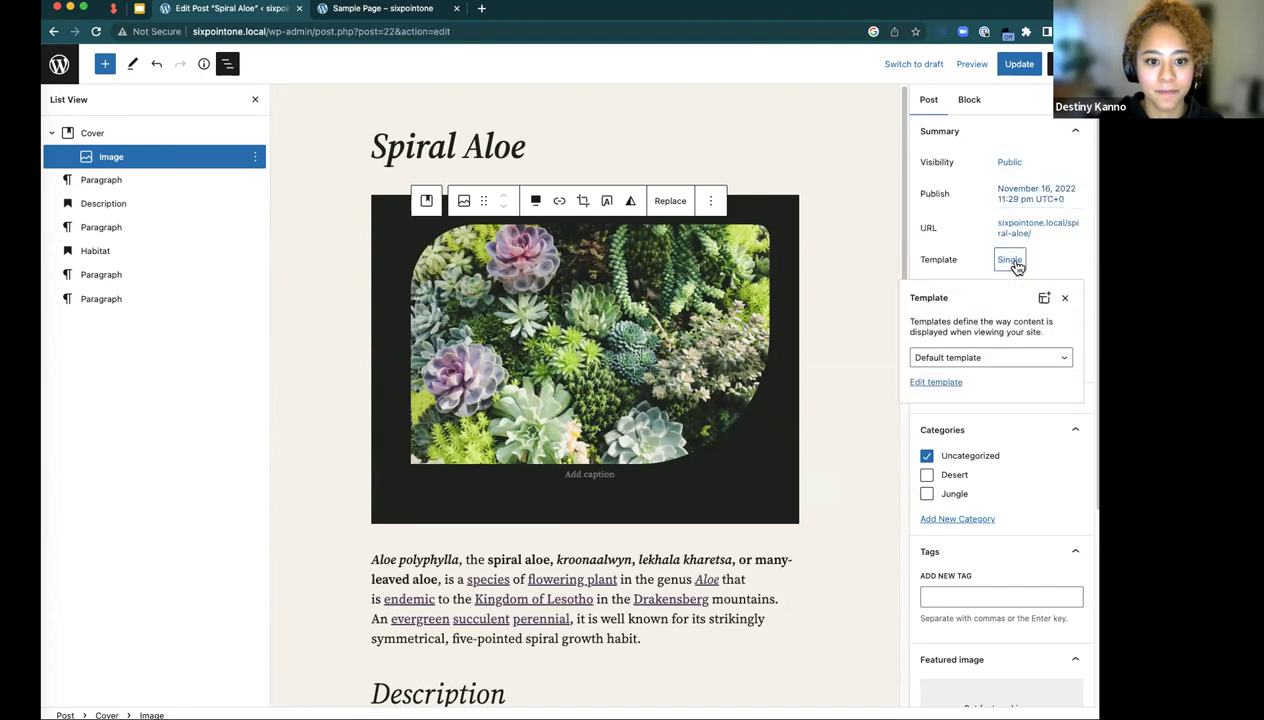
{"action": "left_click", "coordinate": [1045, 359]}
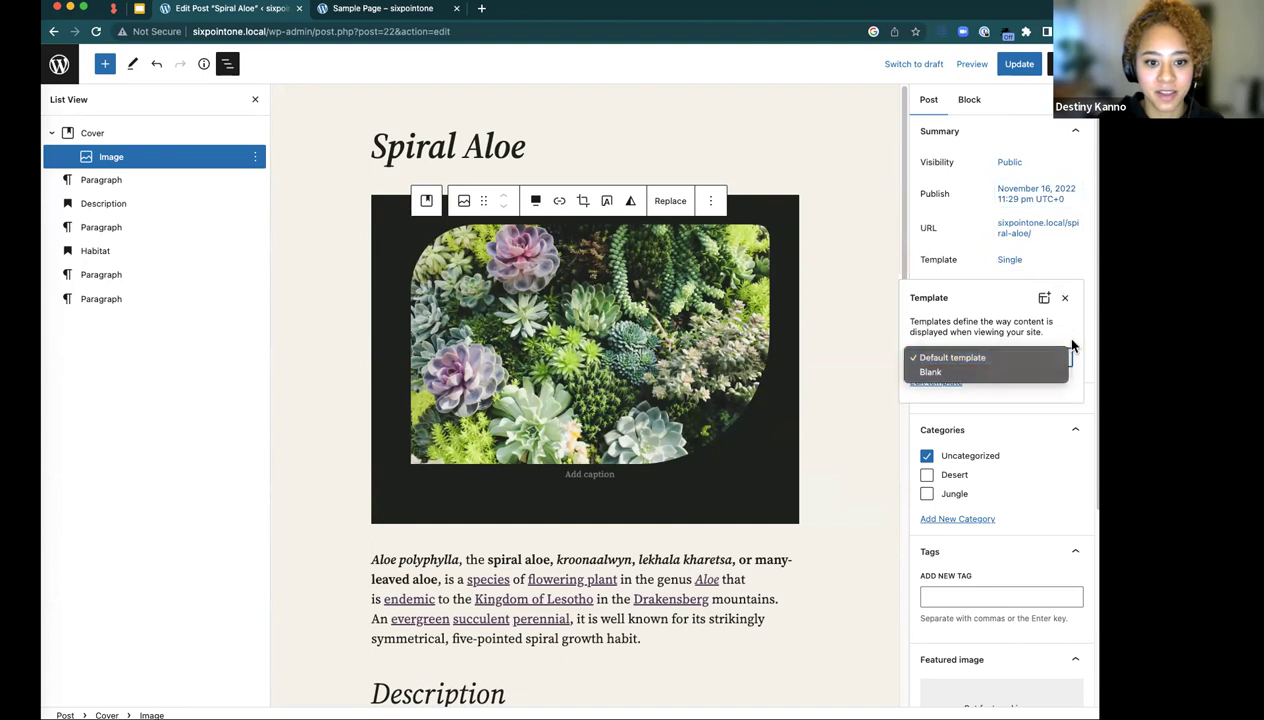
{"action": "left_click", "coordinate": [1064, 308]}
{"action": "left_click", "coordinate": [1066, 300]}
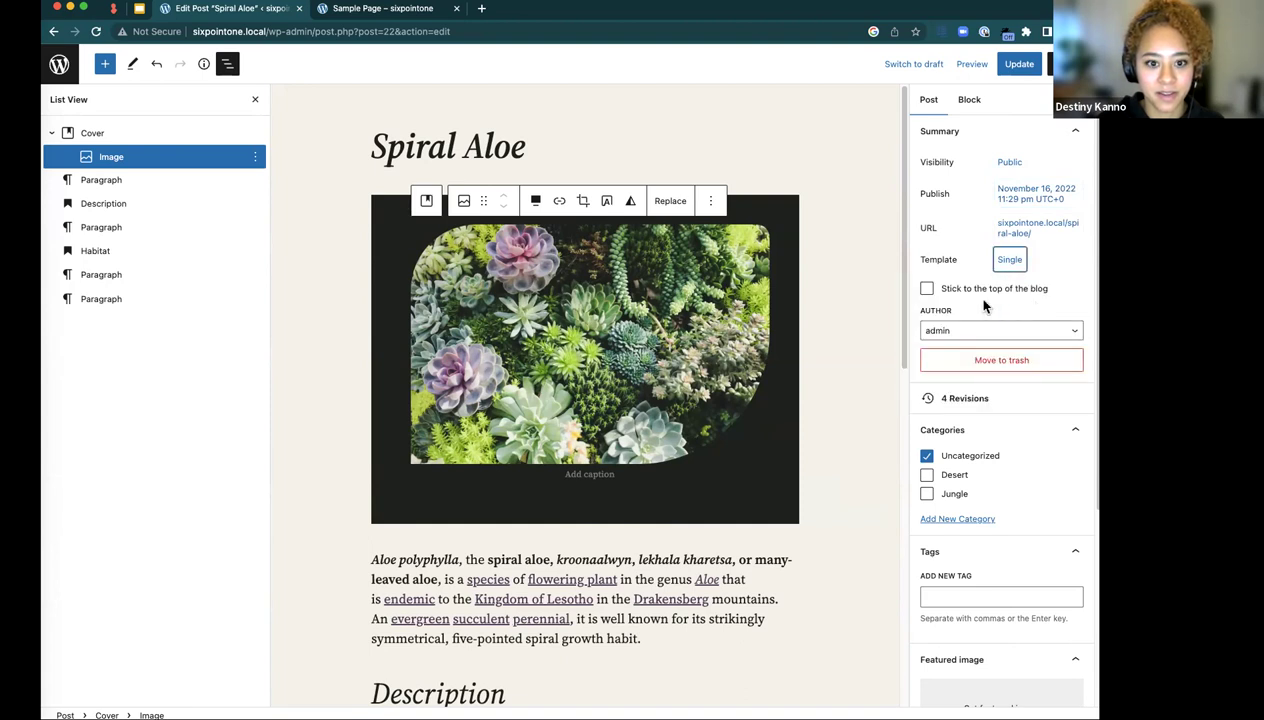
{"action": "left_click", "coordinate": [1012, 261]}
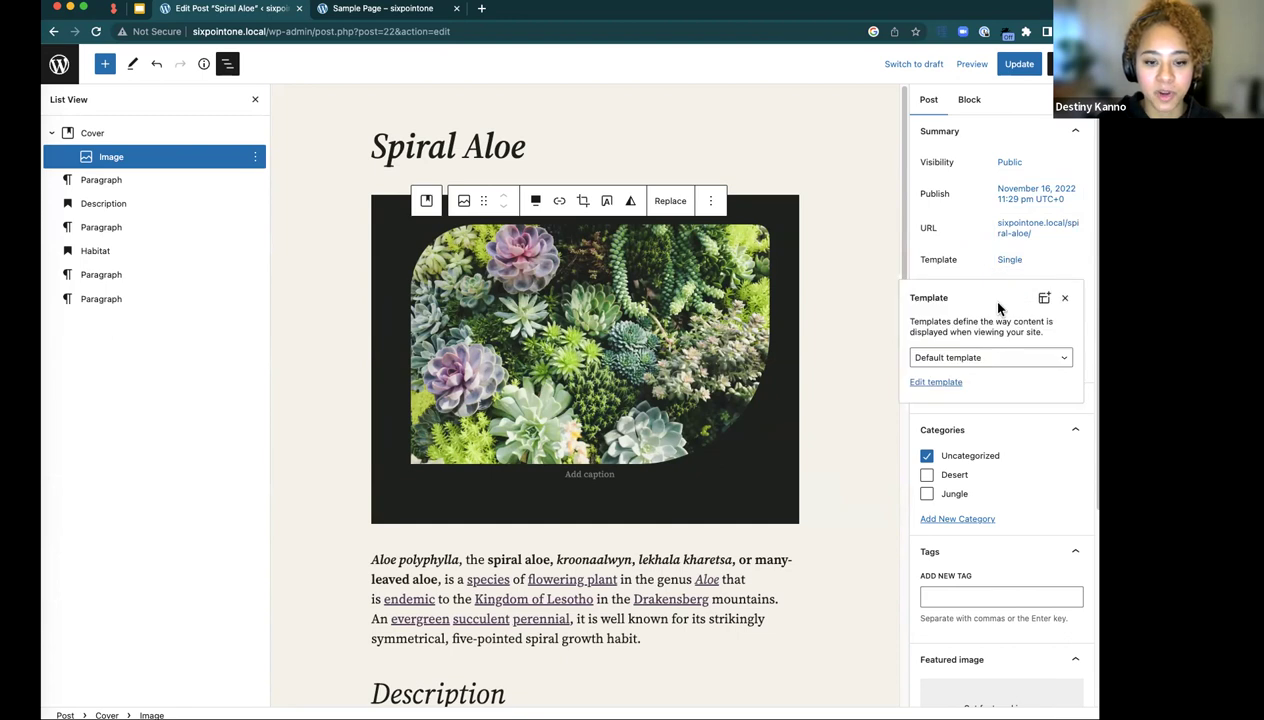
{"action": "left_click", "coordinate": [933, 262]}
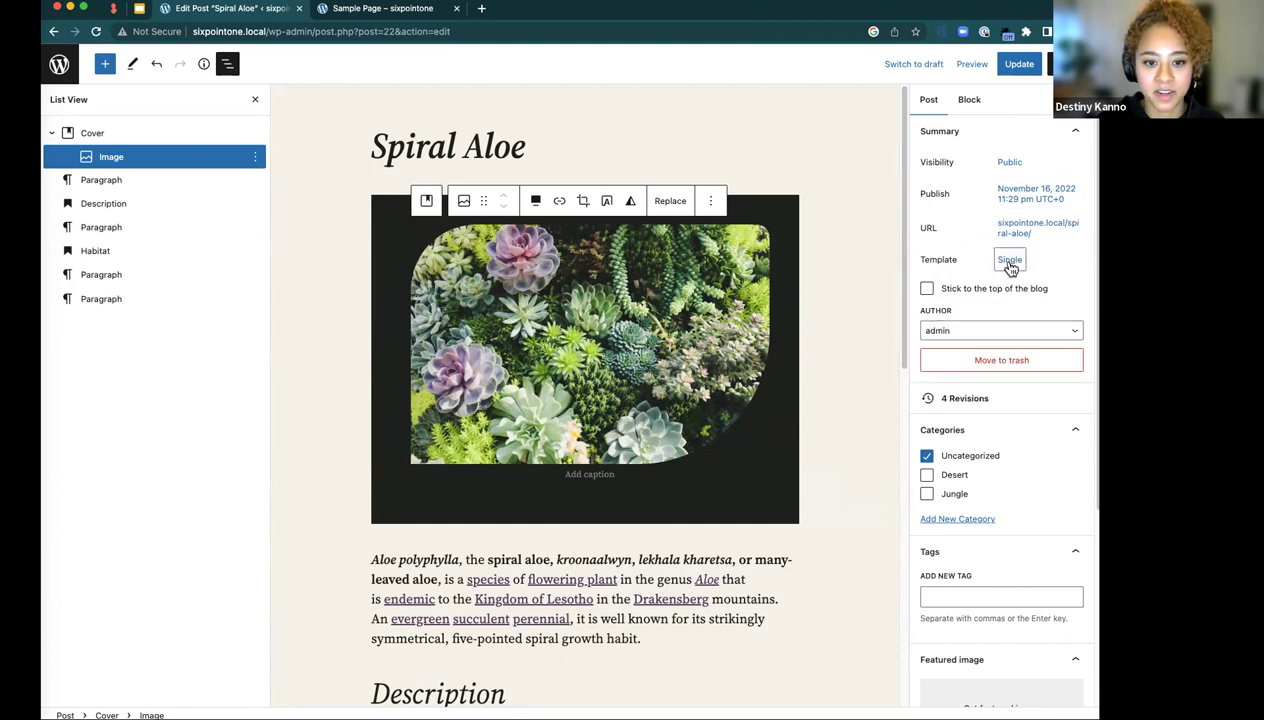
{"action": "left_click", "coordinate": [1009, 261]}
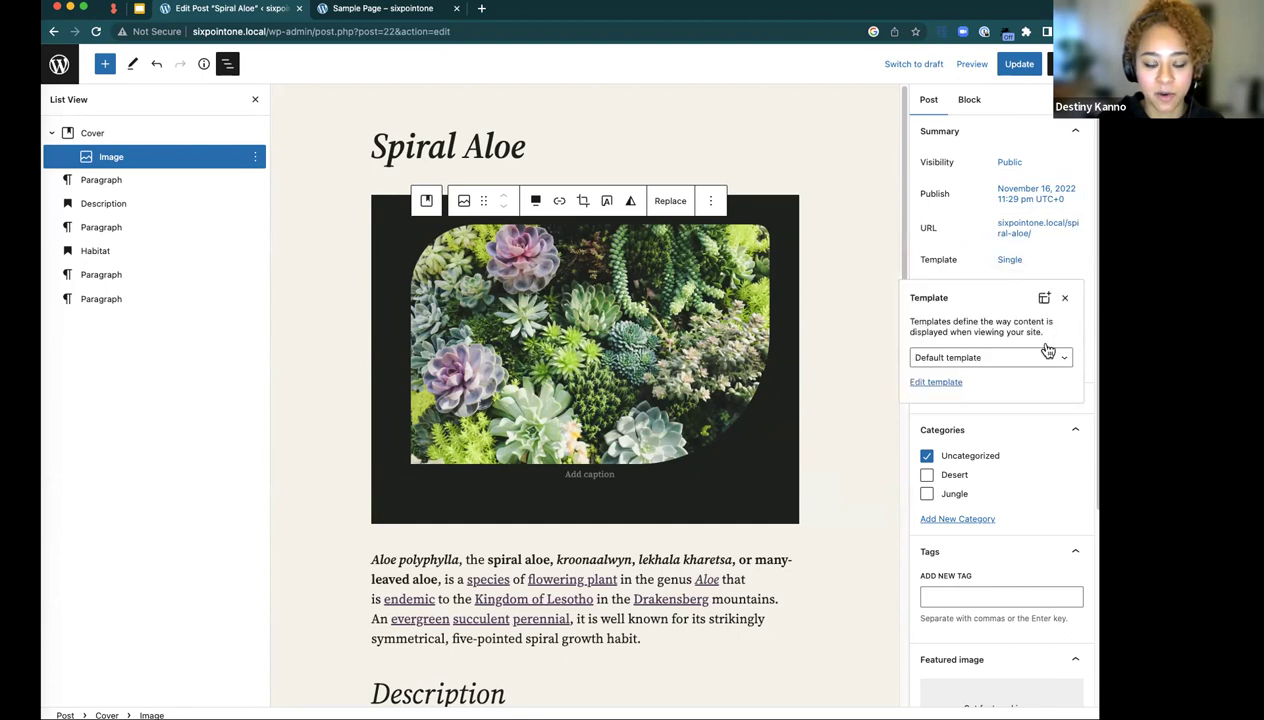
{"action": "left_click", "coordinate": [972, 358]}
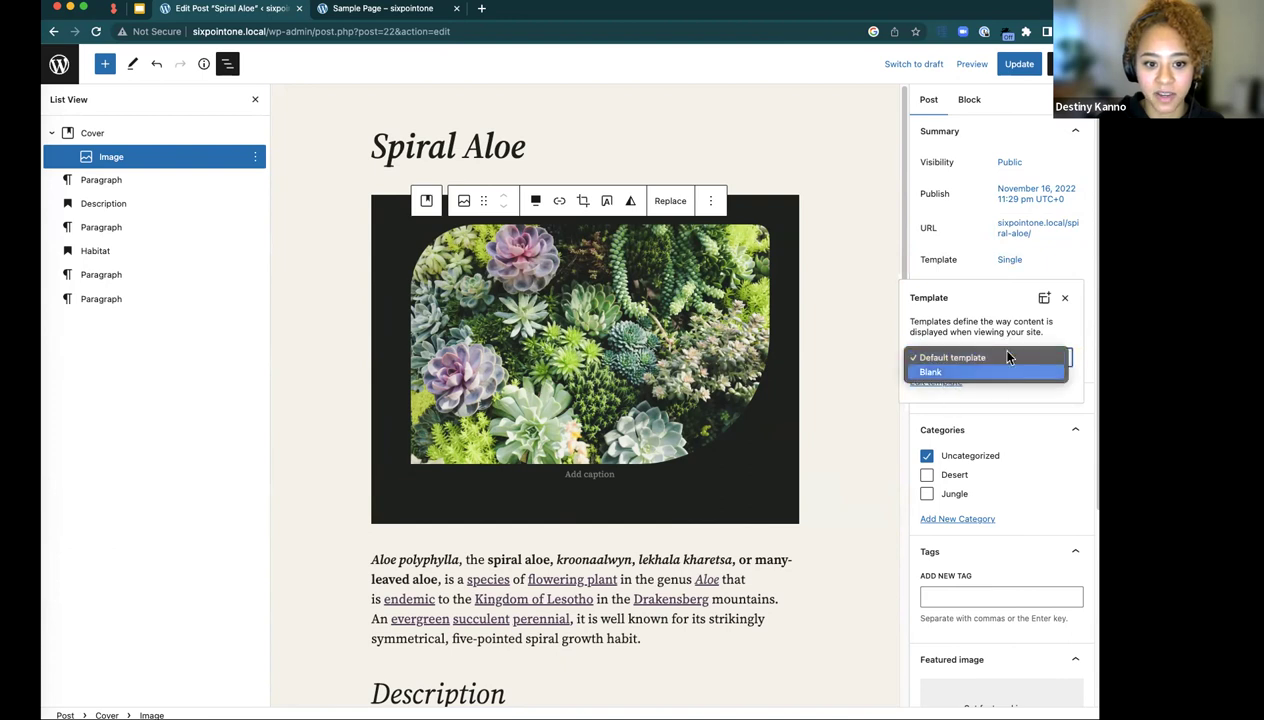
{"action": "left_click", "coordinate": [993, 346]}
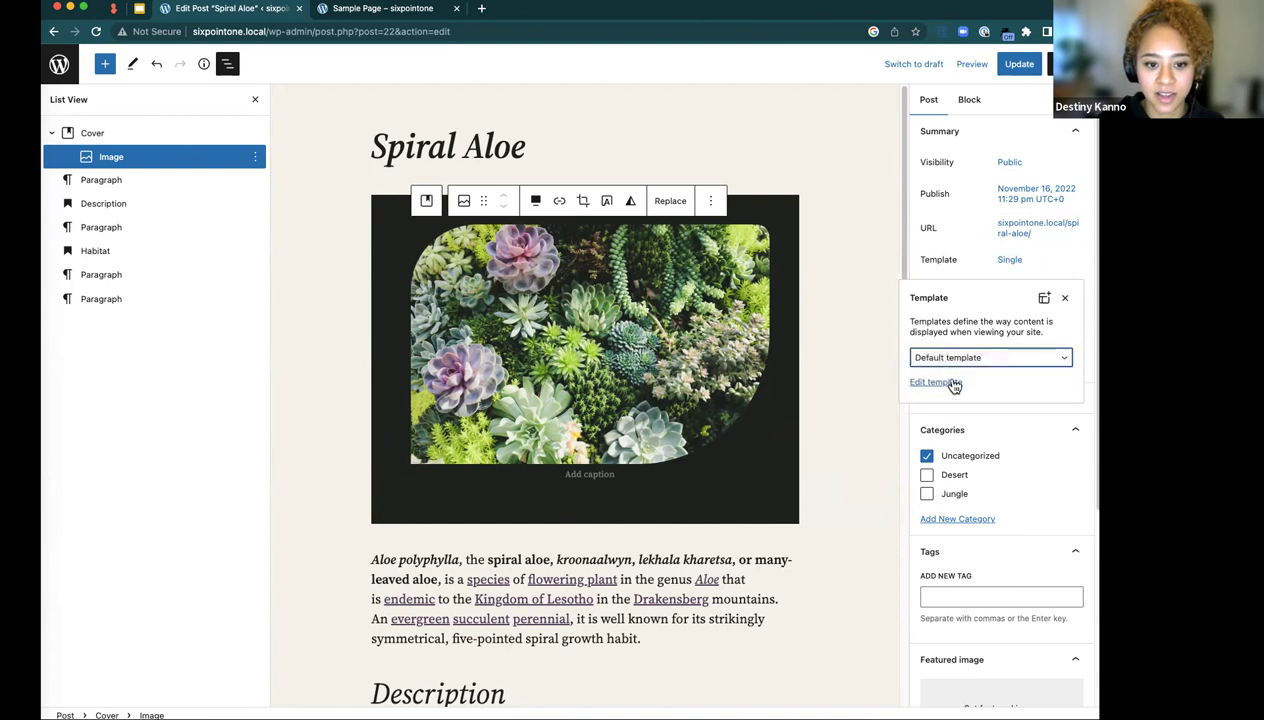
{"action": "left_click", "coordinate": [1065, 299]}
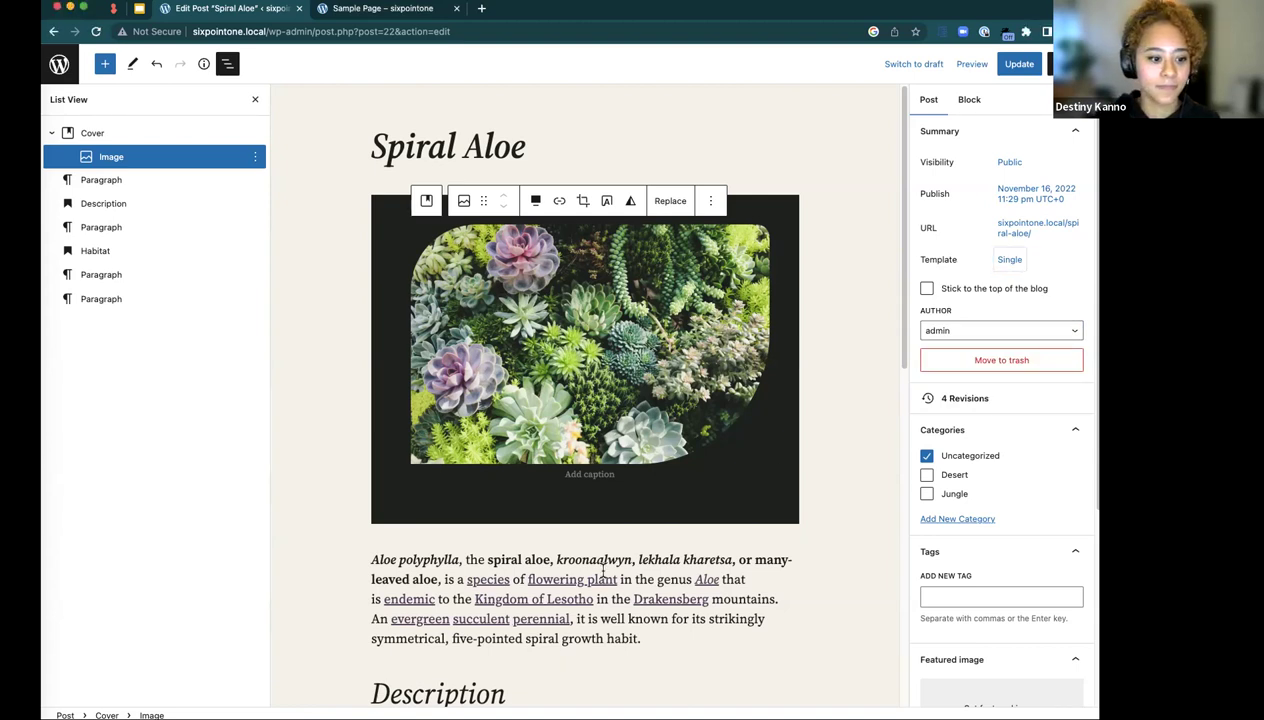
- Update the Spiral Aloe post and look over its content below the Cover
{"action": "scroll", "coordinate": [828, 211], "scroll_direction": "down", "scroll_amount": 1}
{"action": "left_click", "coordinate": [1019, 63]}
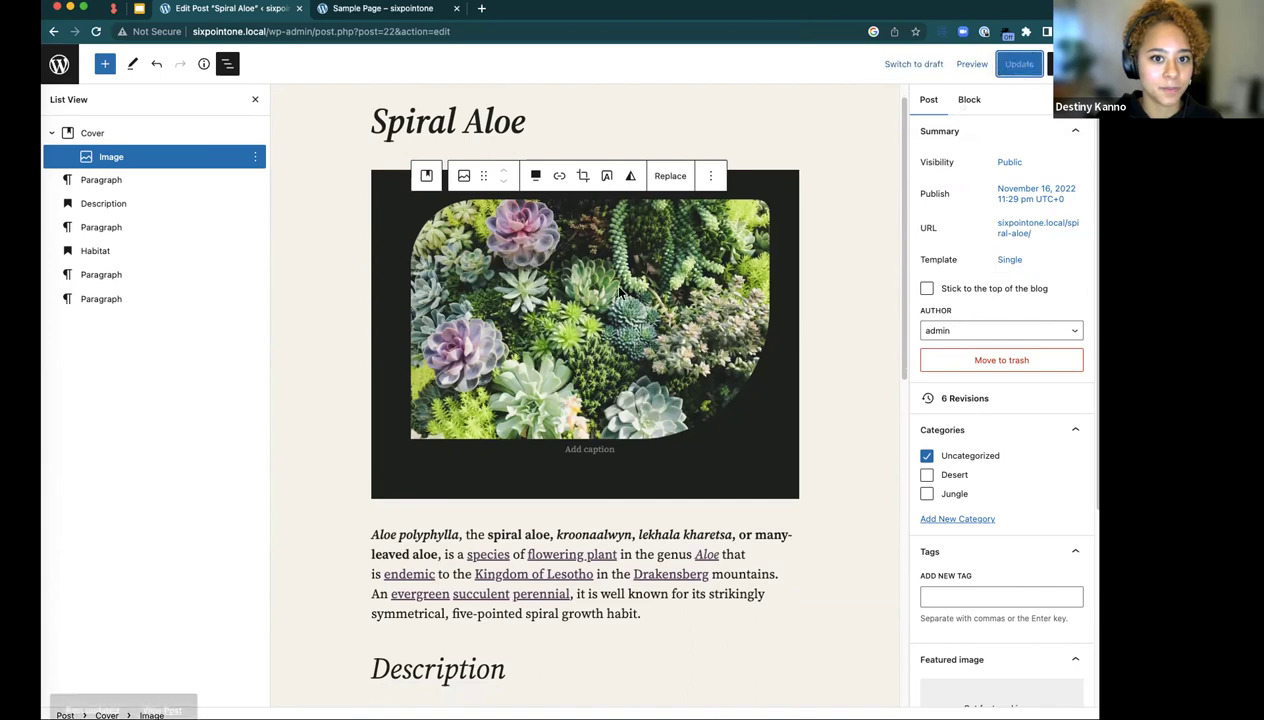
{"action": "scroll", "coordinate": [519, 318], "scroll_direction": "down", "scroll_amount": 10}
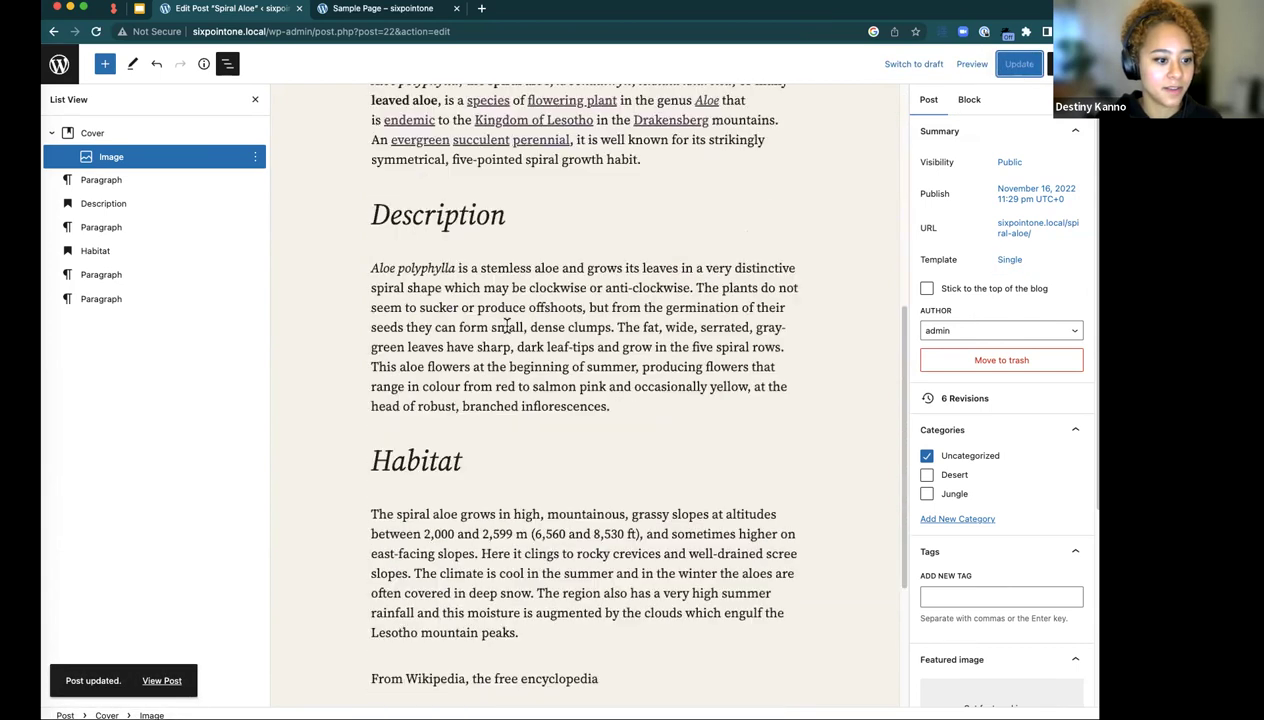
- Leave the post editor and open the attachment details of the dark, red-edged succulent image in the Media Library
{"action": "left_click", "coordinate": [61, 72]}
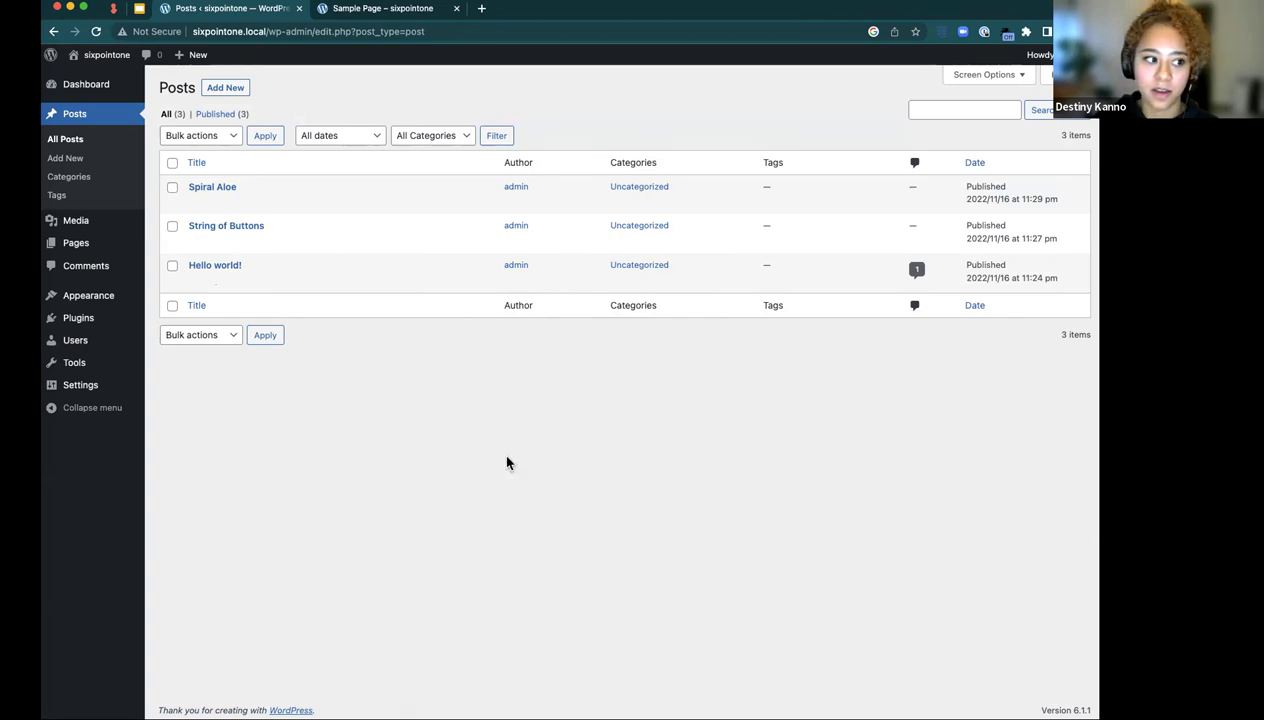
{"action": "left_click", "coordinate": [80, 221]}
{"action": "left_click", "coordinate": [613, 226]}
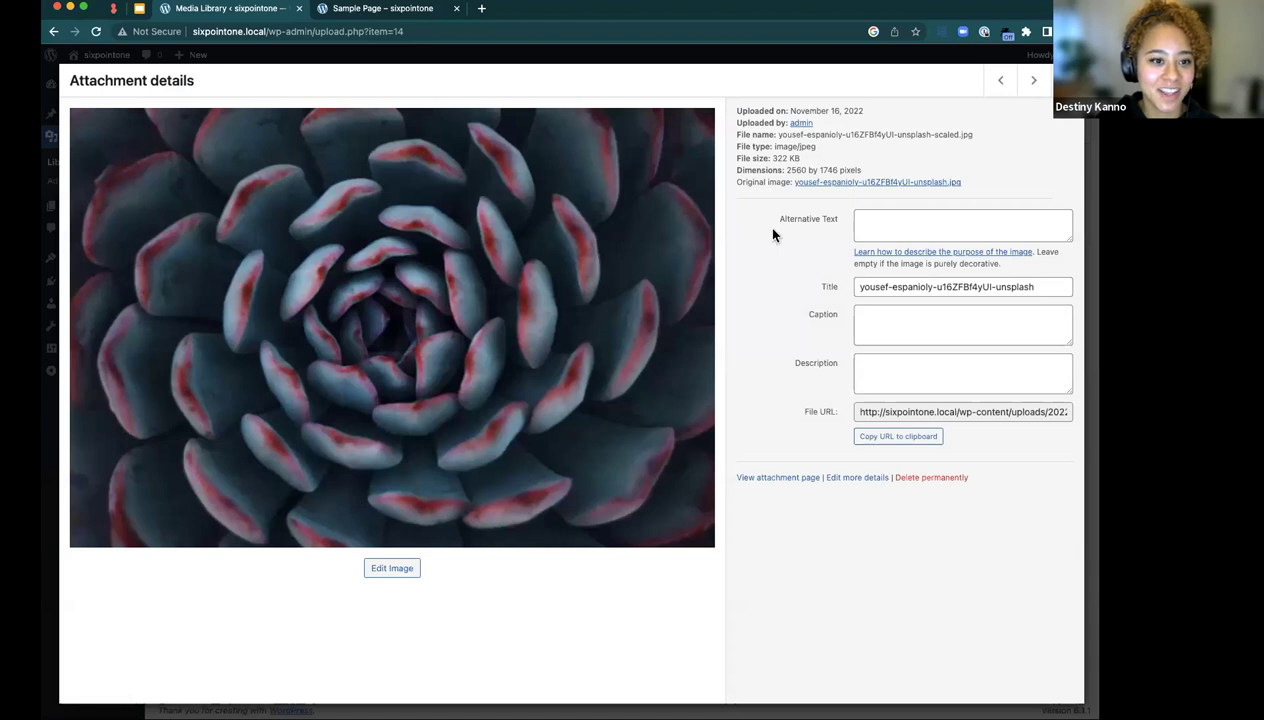
- Switch to Finder and examine the file information of the attachment's original JPEG in the Succuloents folder
{"action": "key", "text": "super+Tab"}
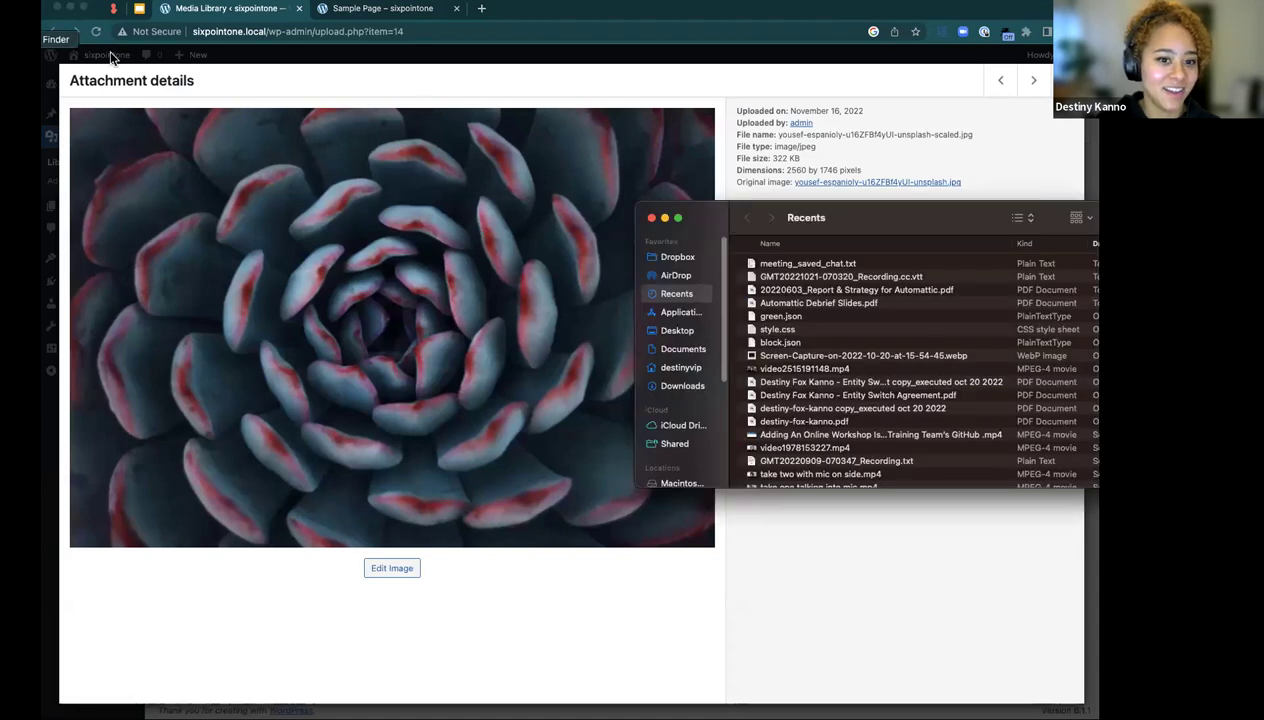
{"action": "key", "text": "super+w"}
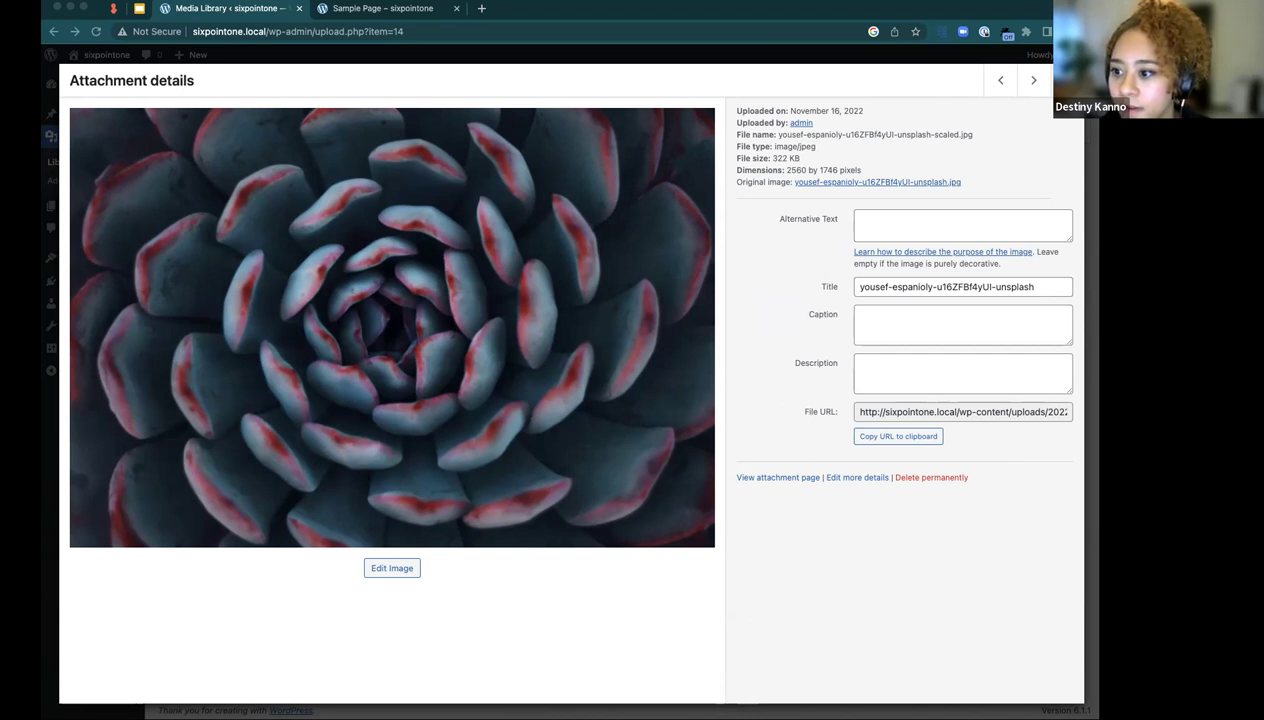
{"action": "key", "text": "super+Tab"}
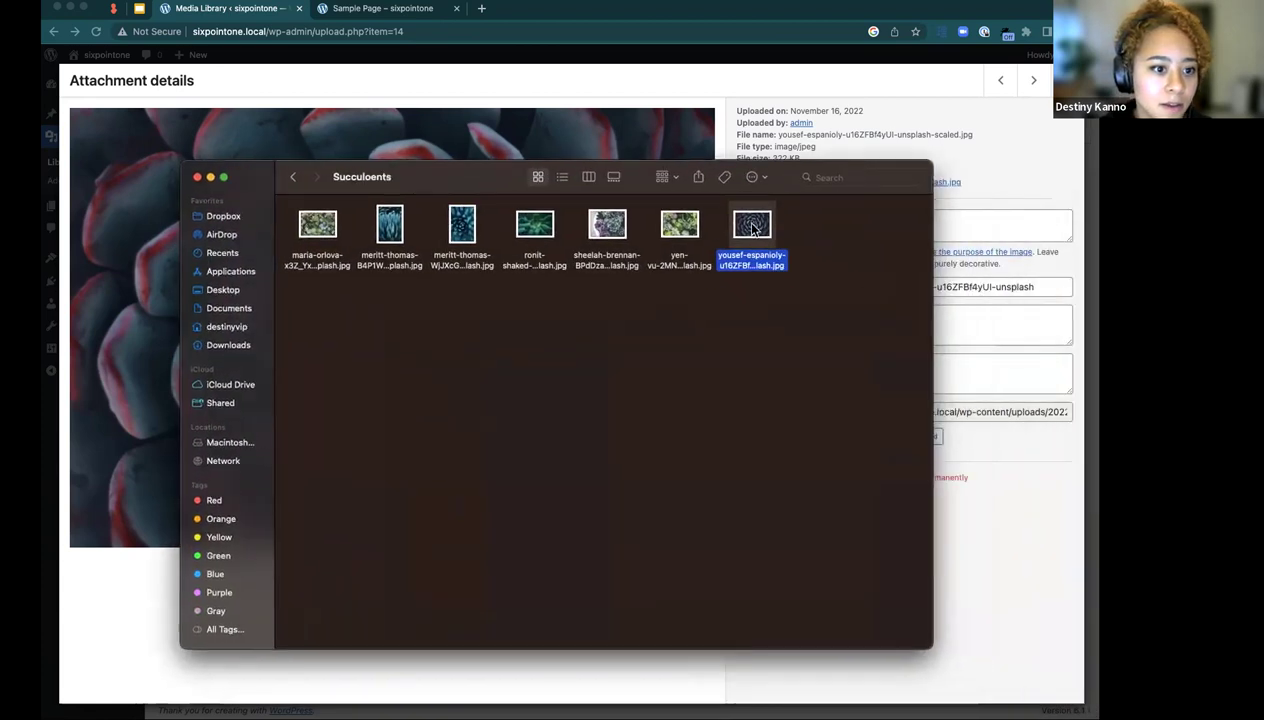
{"action": "right_click", "coordinate": [745, 226]}
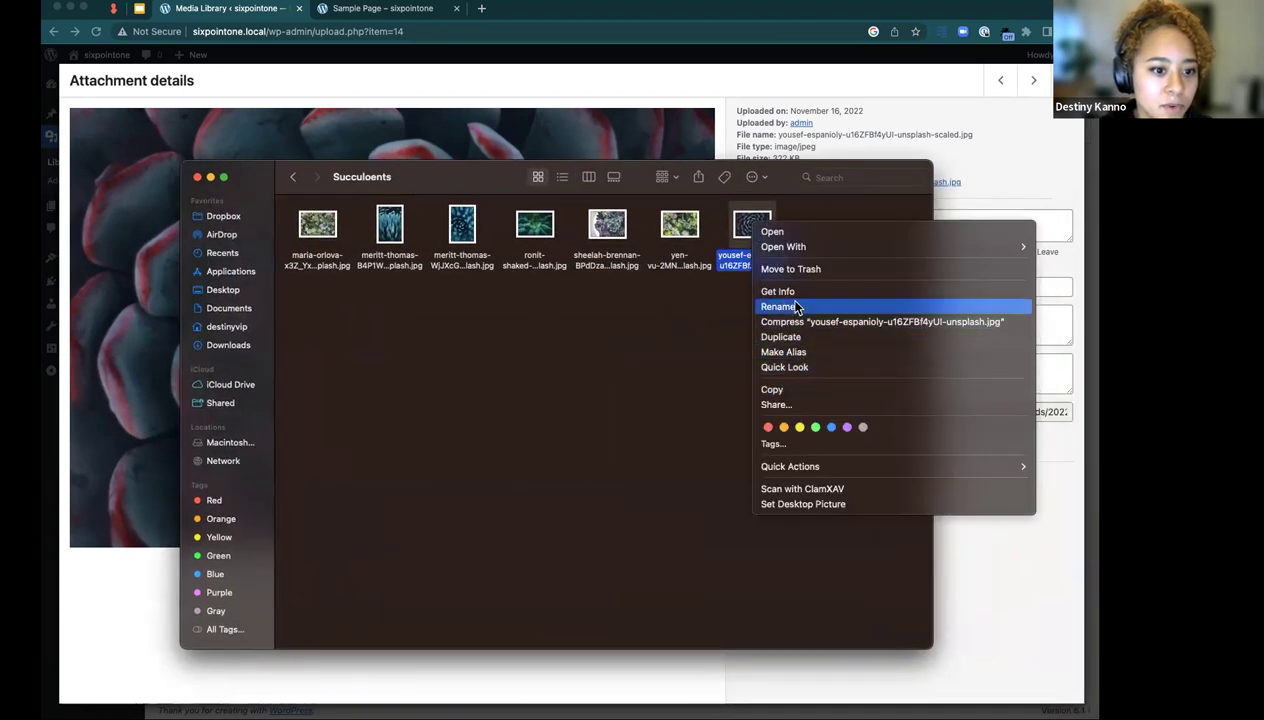
{"action": "left_click", "coordinate": [797, 306]}
{"action": "right_click", "coordinate": [750, 238]}
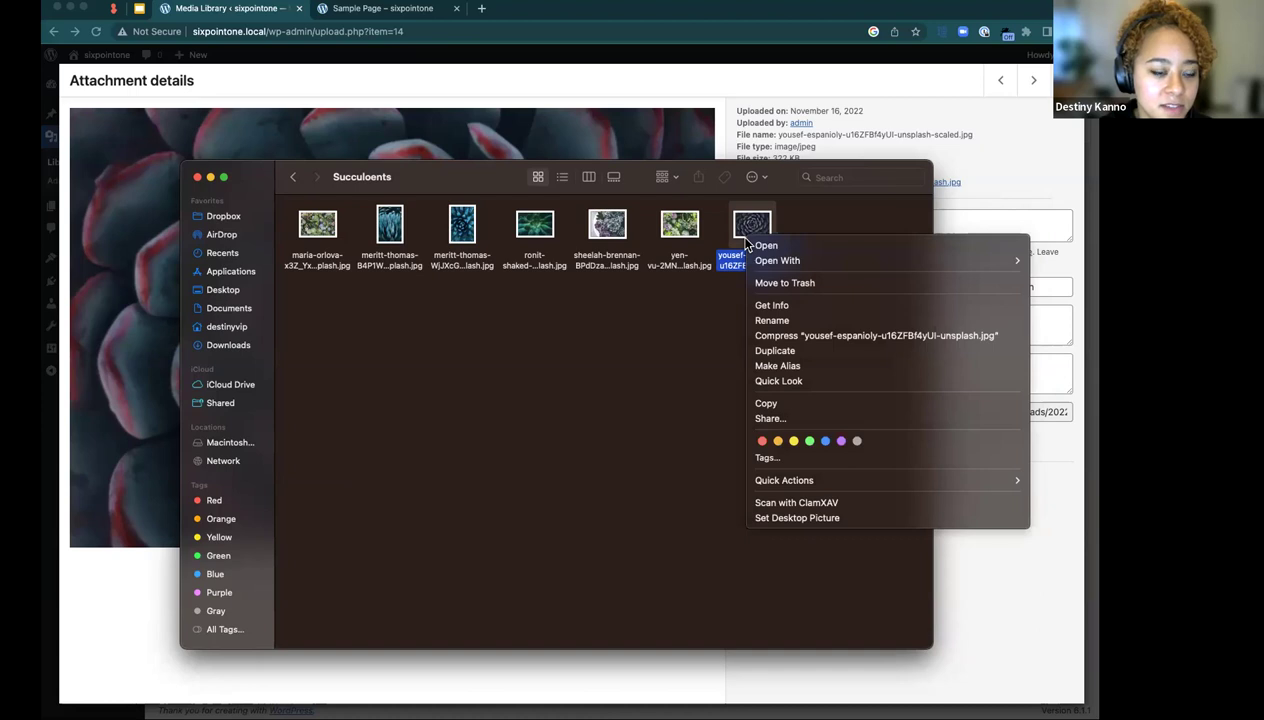
{"action": "left_click", "coordinate": [800, 308]}
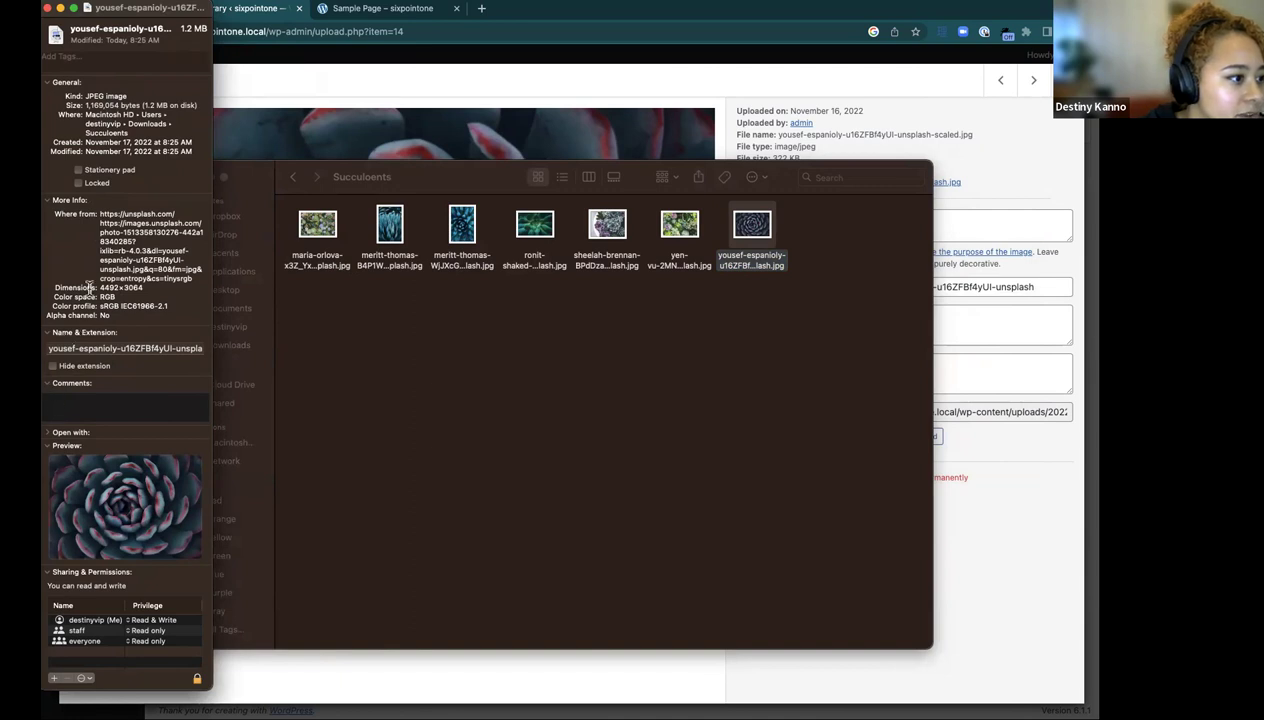
{"action": "left_click", "coordinate": [47, 8]}
- List the Succuloents files with their sizes and compare the original's file size with that of the uploaded attachment
{"action": "left_click", "coordinate": [747, 242]}
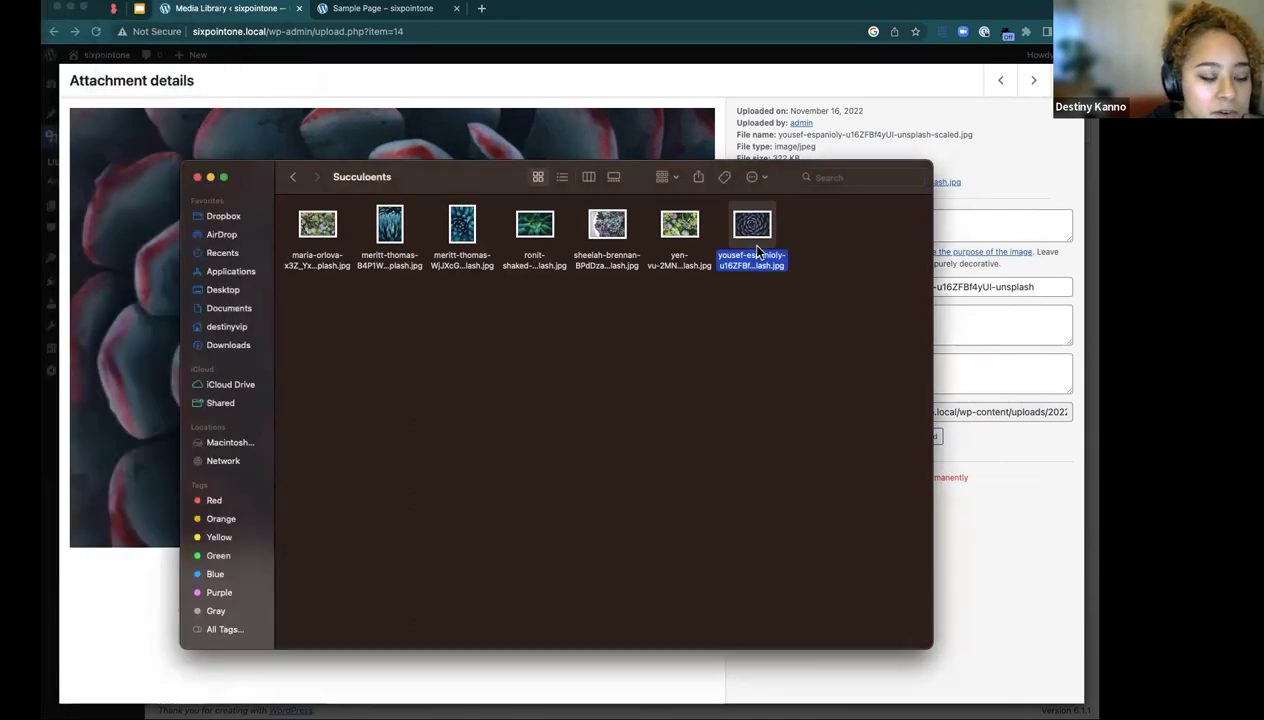
{"action": "left_click", "coordinate": [560, 178]}
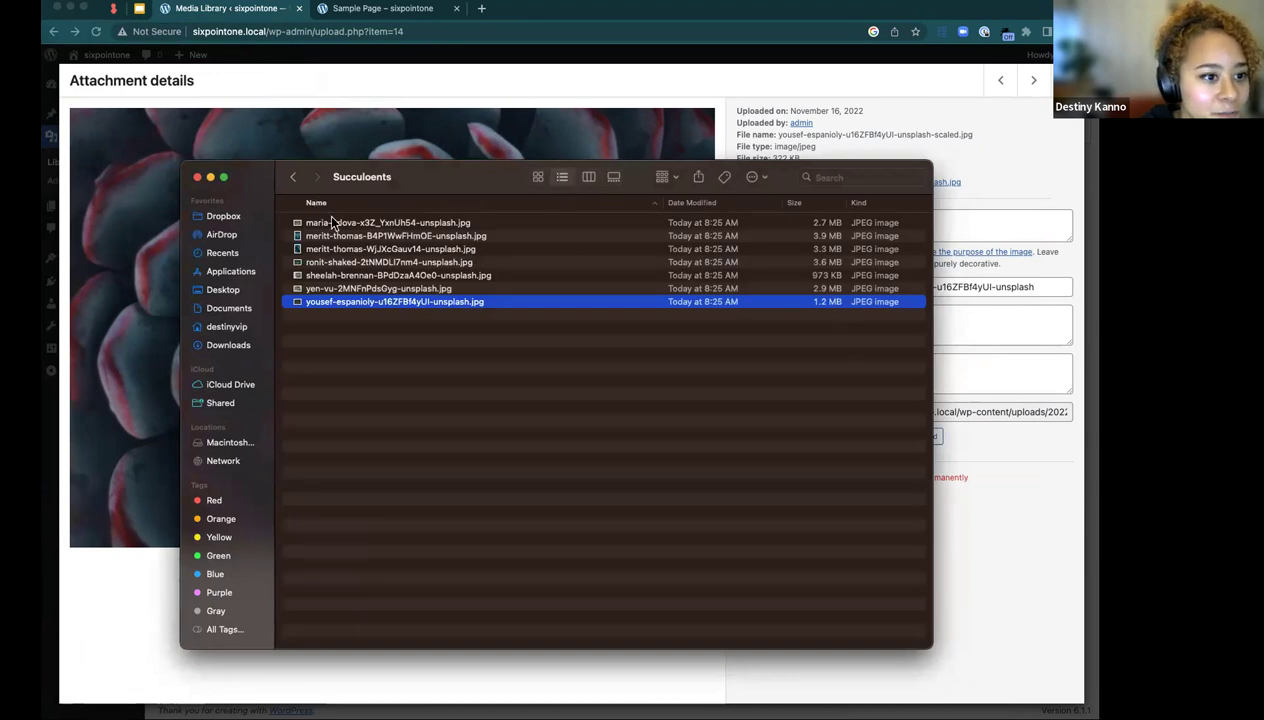
{"action": "left_click_drag", "start_coordinate": [380, 176], "coordinate": [437, 203]}
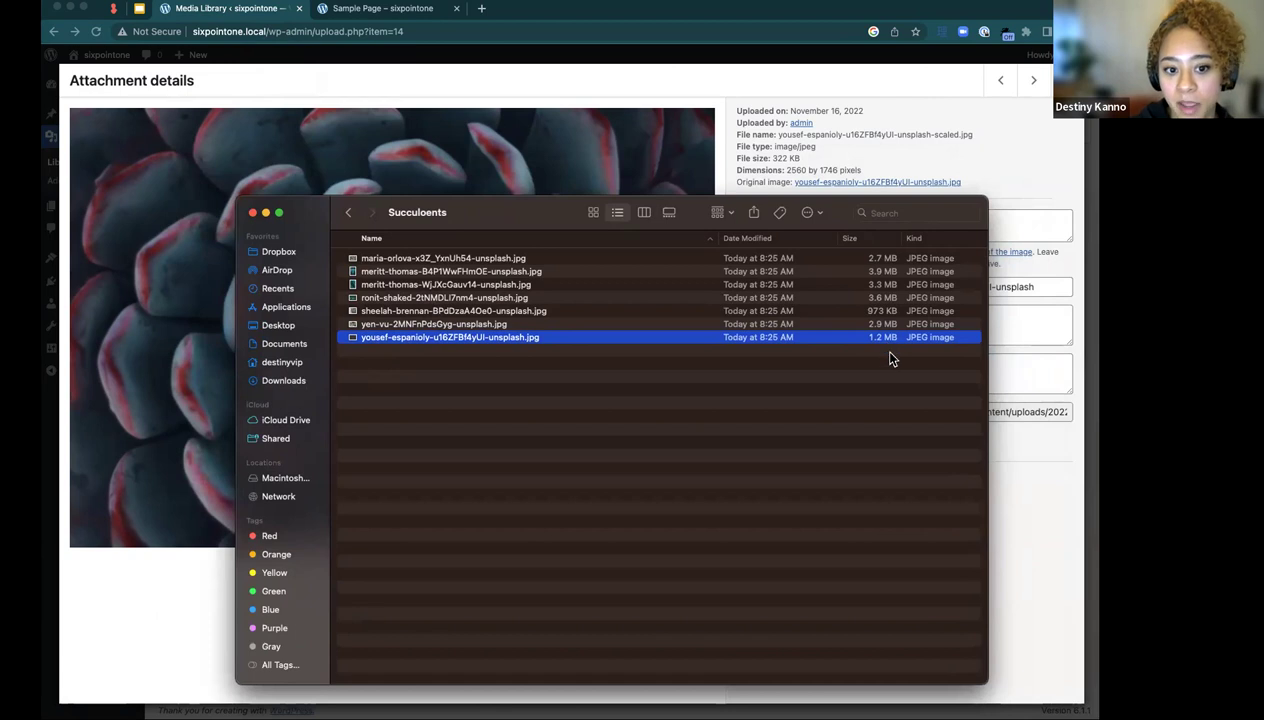
{"action": "left_click", "coordinate": [753, 161]}
{"action": "left_click_drag", "start_coordinate": [768, 158], "coordinate": [822, 161]}
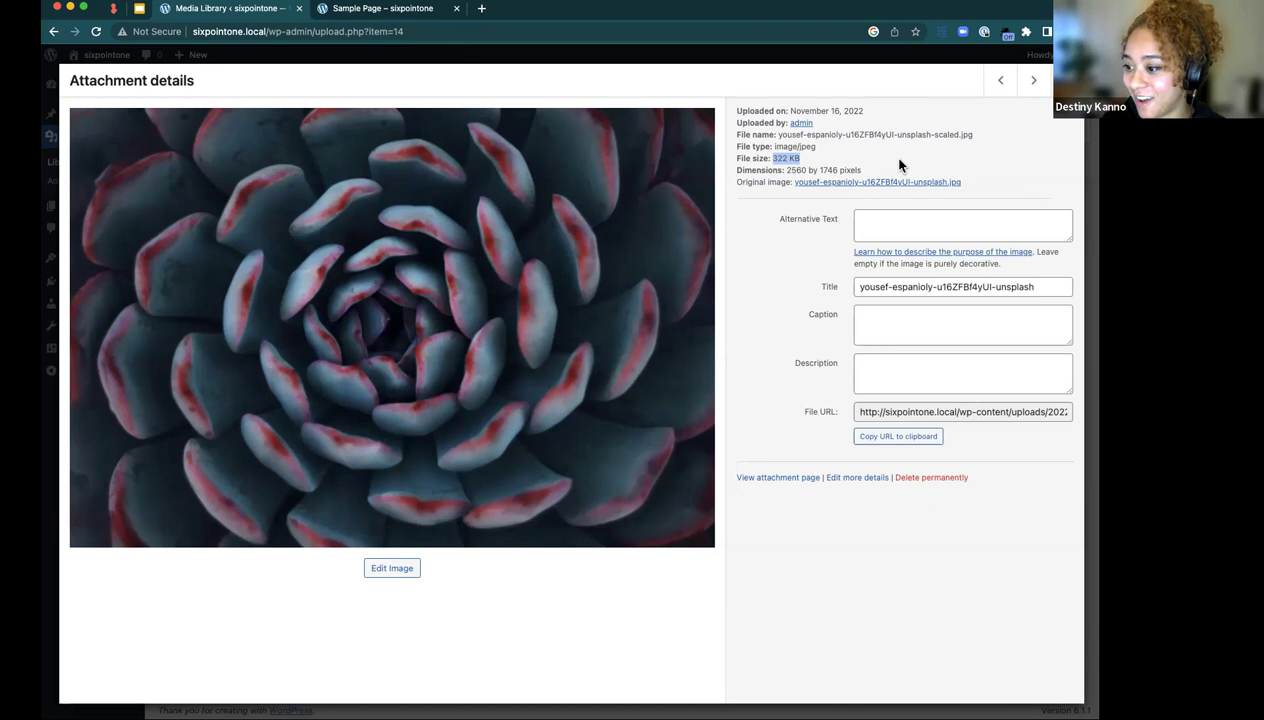
{"action": "left_click", "coordinate": [935, 164]}
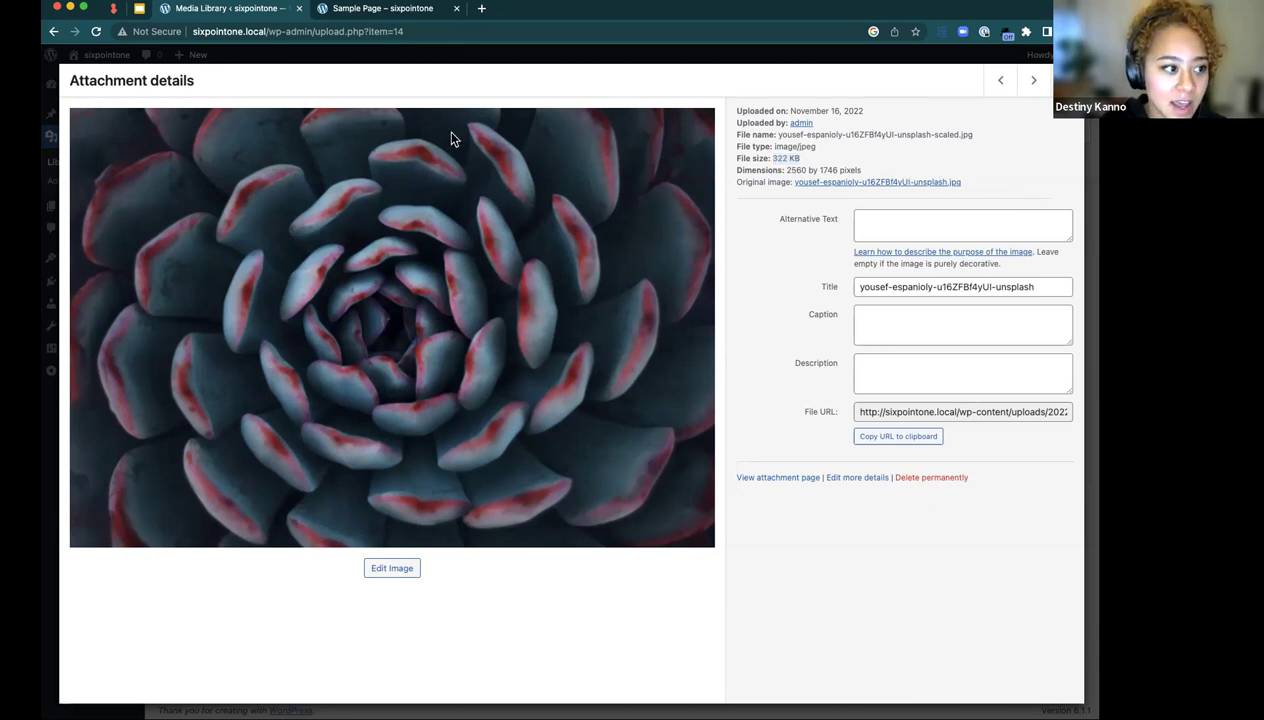
- Open the original succulent JPEG from Finder in Preview and shrink its window to sit over the attachment details
{"action": "left_click", "coordinate": [10, 510]}
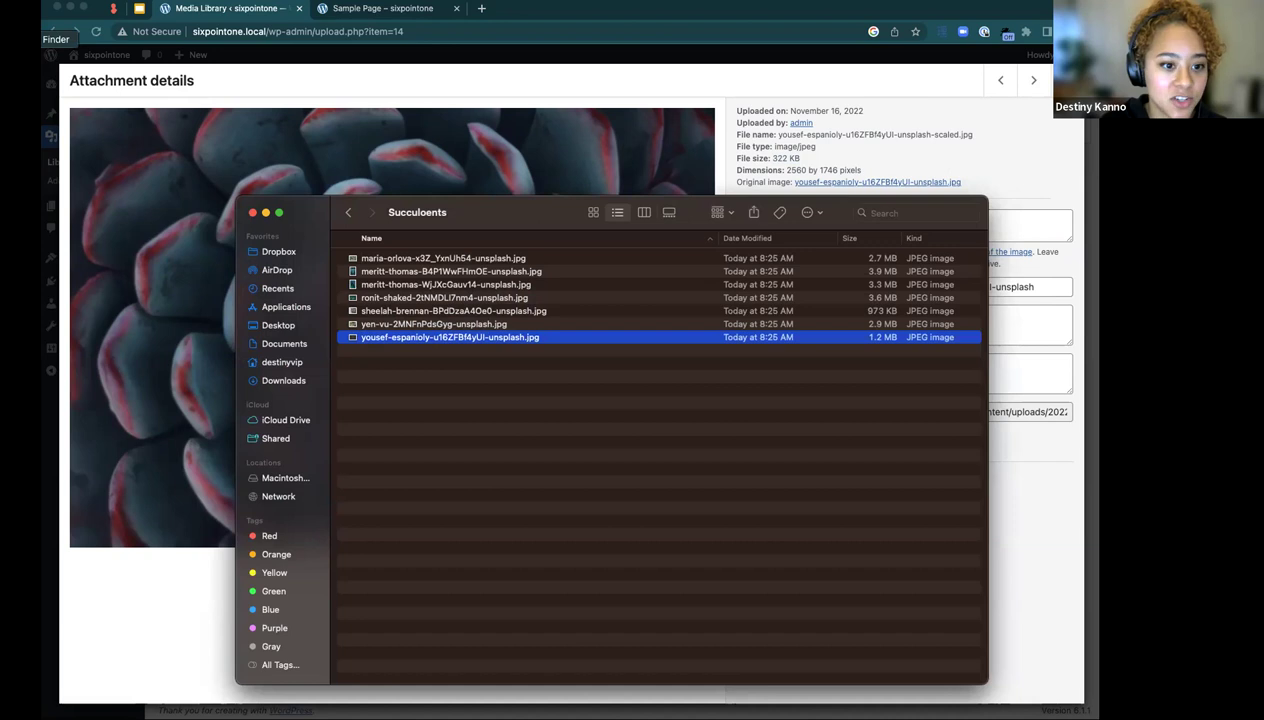
{"action": "double_click", "coordinate": [373, 341]}
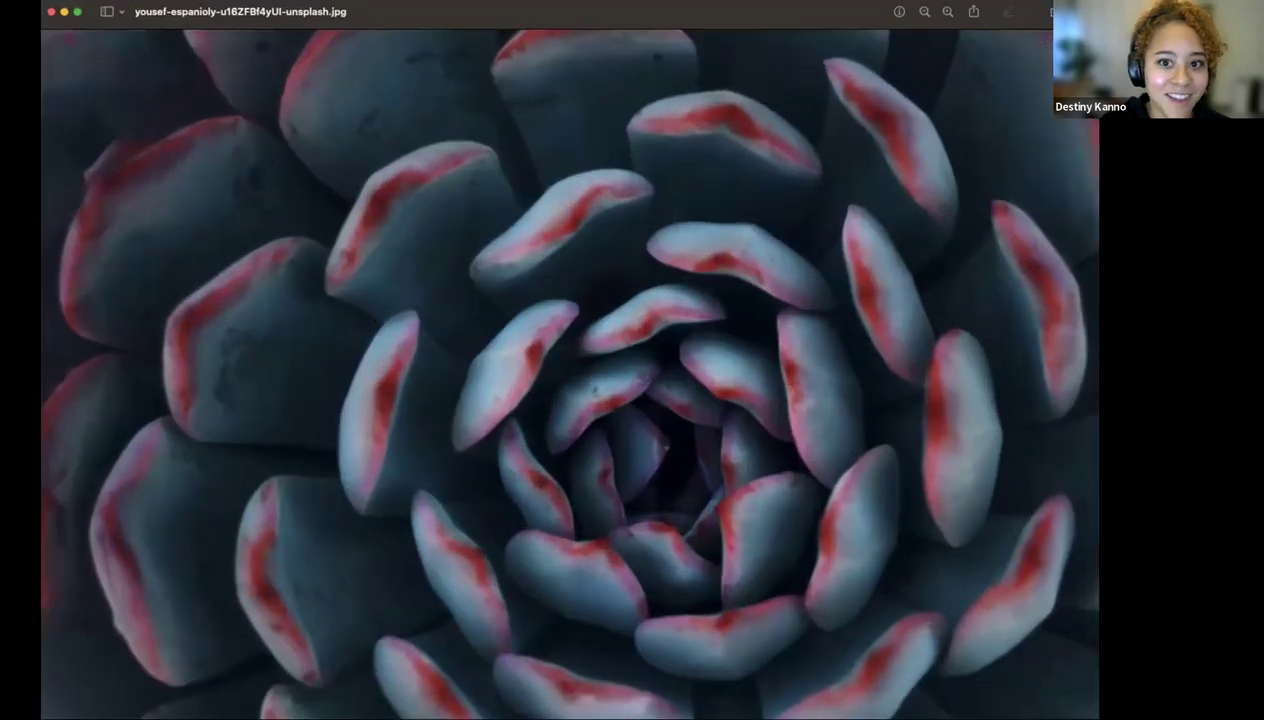
{"action": "left_click_drag", "start_coordinate": [1097, 716], "coordinate": [565, 453]}
{"action": "left_click_drag", "start_coordinate": [218, 20], "coordinate": [450, 130]}
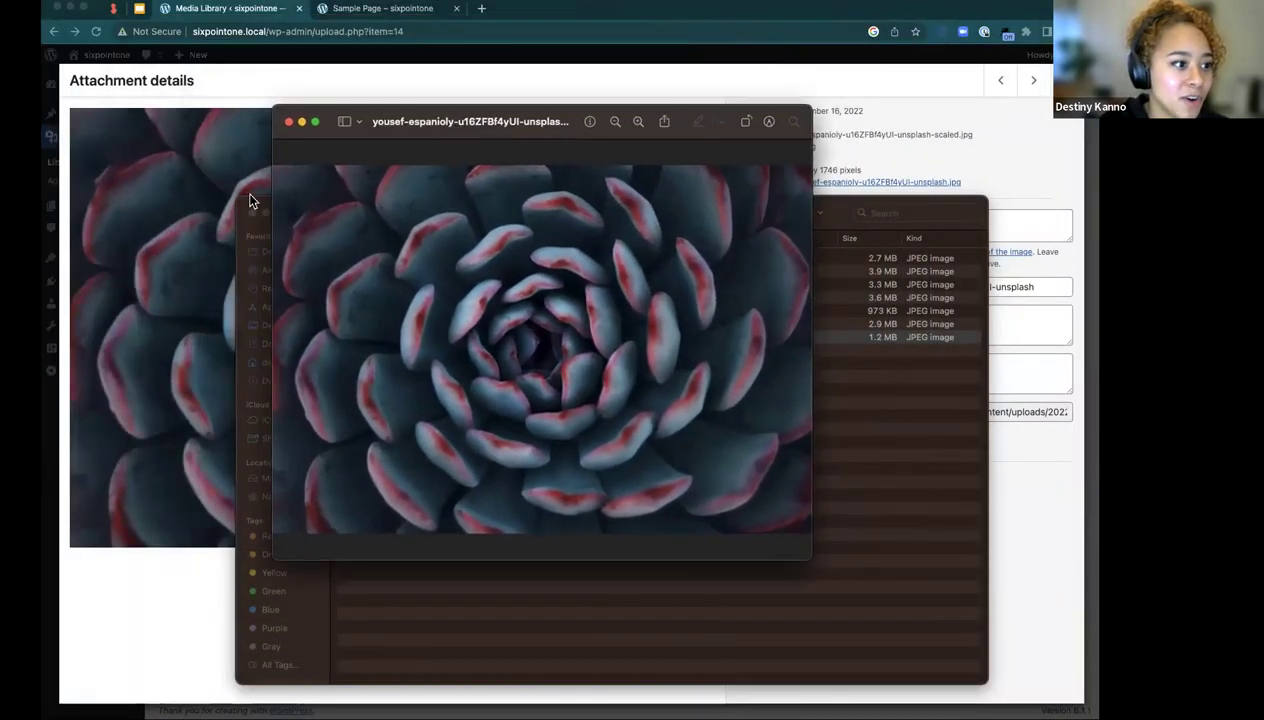
- Compare the original image with the uploaded attachment, and close the Finder folder, the preview and the attachment details
{"action": "left_click", "coordinate": [250, 205]}
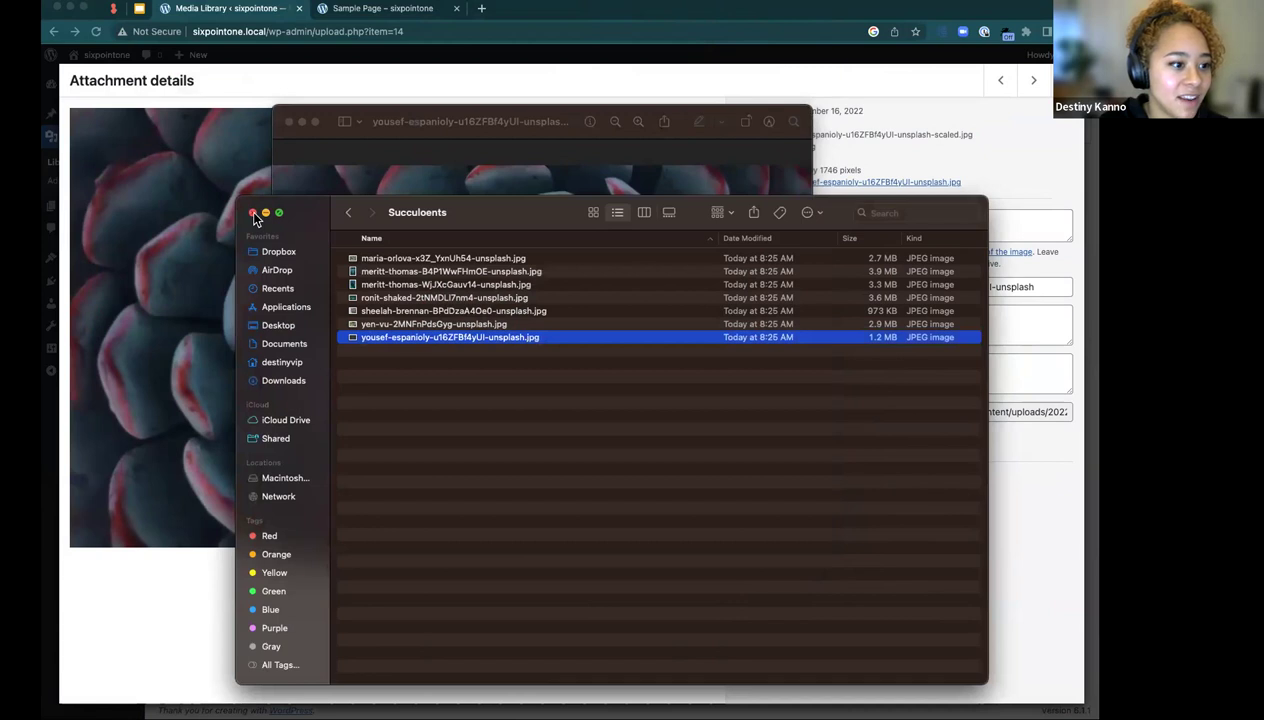
{"action": "left_click", "coordinate": [253, 213]}
{"action": "left_click_drag", "start_coordinate": [405, 128], "coordinate": [514, 130]}
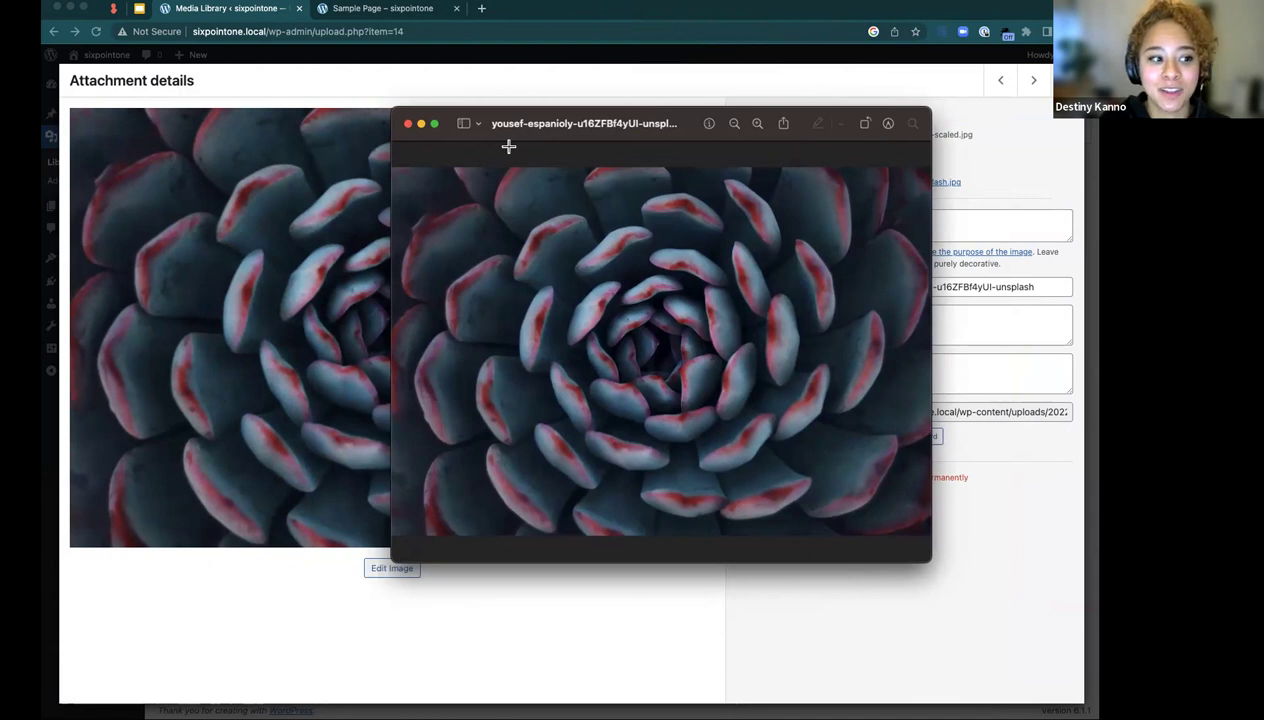
{"action": "left_click", "coordinate": [407, 124]}
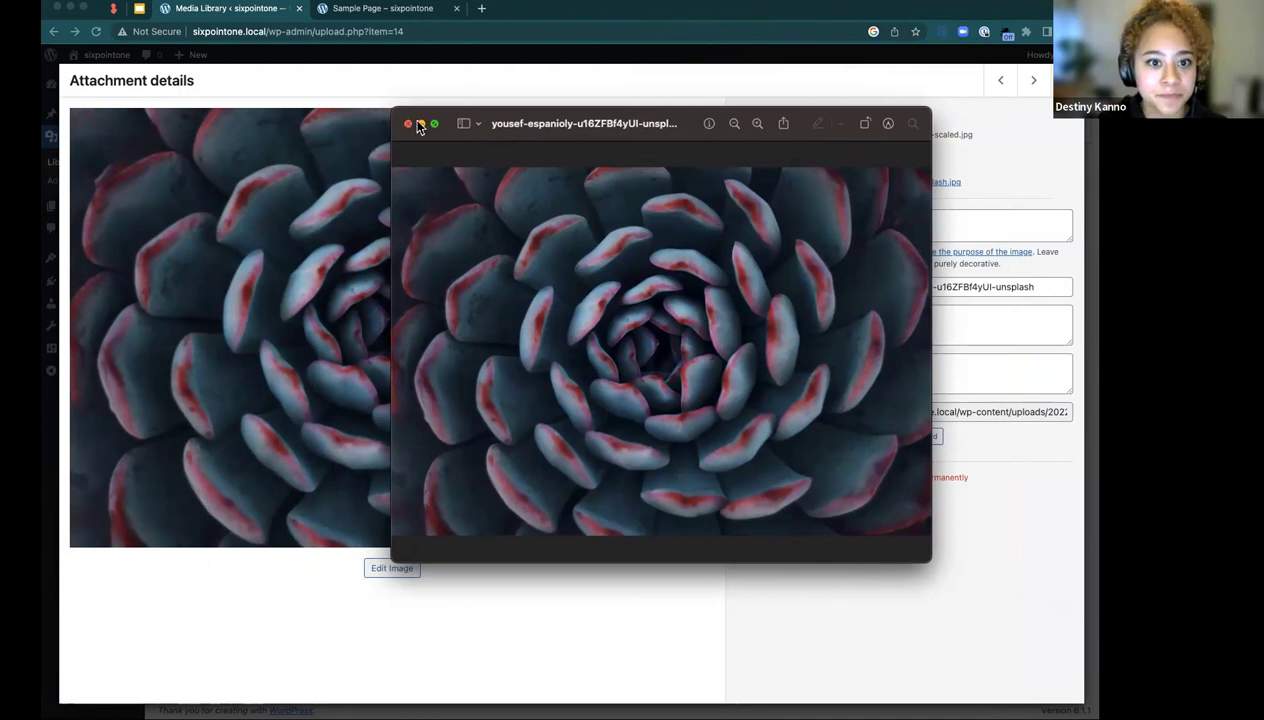
{"action": "key", "text": "Escape"}
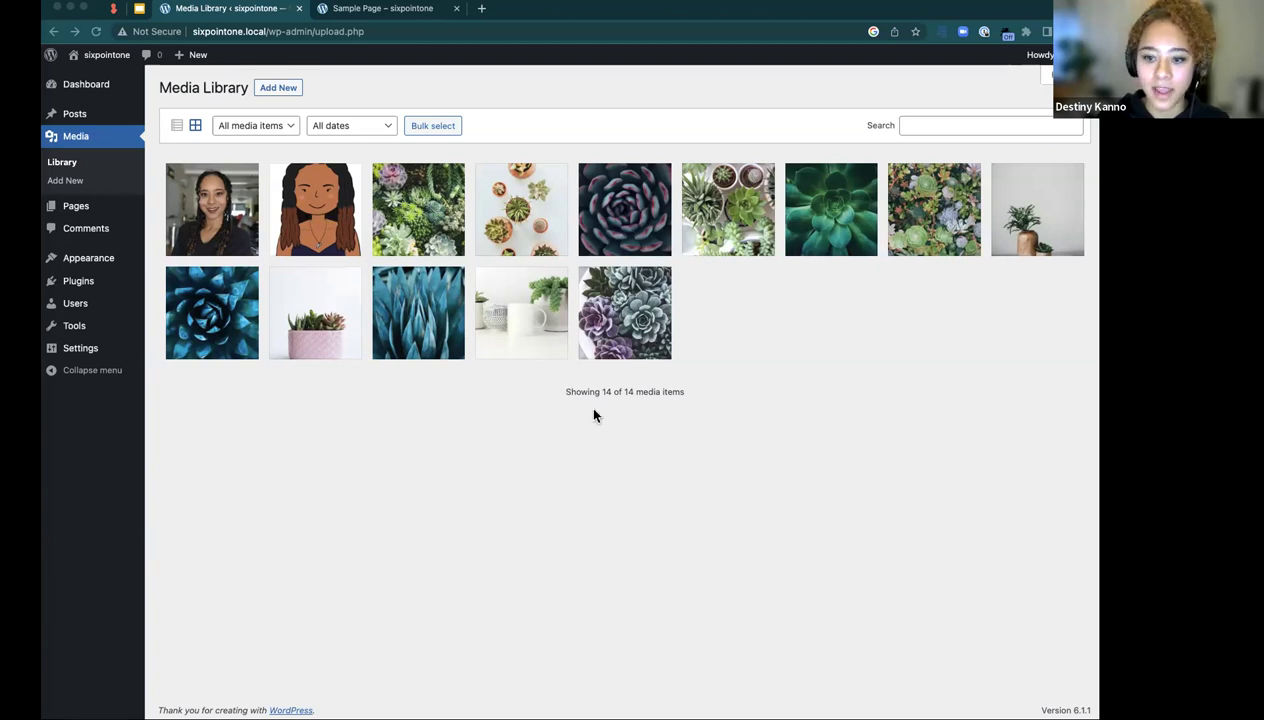
- Open the Succulents page for editing and look over its text from the What are they? heading to Appearance
{"action": "mouse_move", "coordinate": [55, 213]}
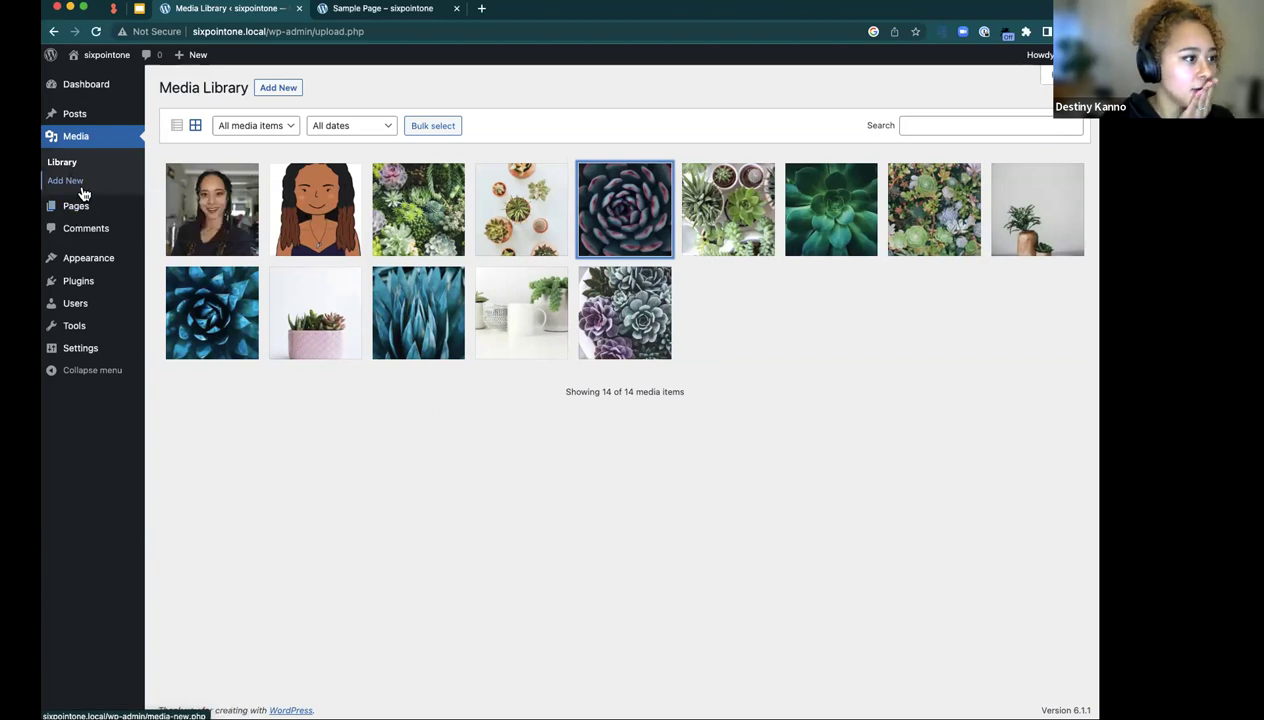
{"action": "left_click", "coordinate": [84, 206]}
{"action": "left_click", "coordinate": [196, 281]}
{"action": "scroll", "coordinate": [657, 245], "scroll_direction": "down", "scroll_amount": 10}
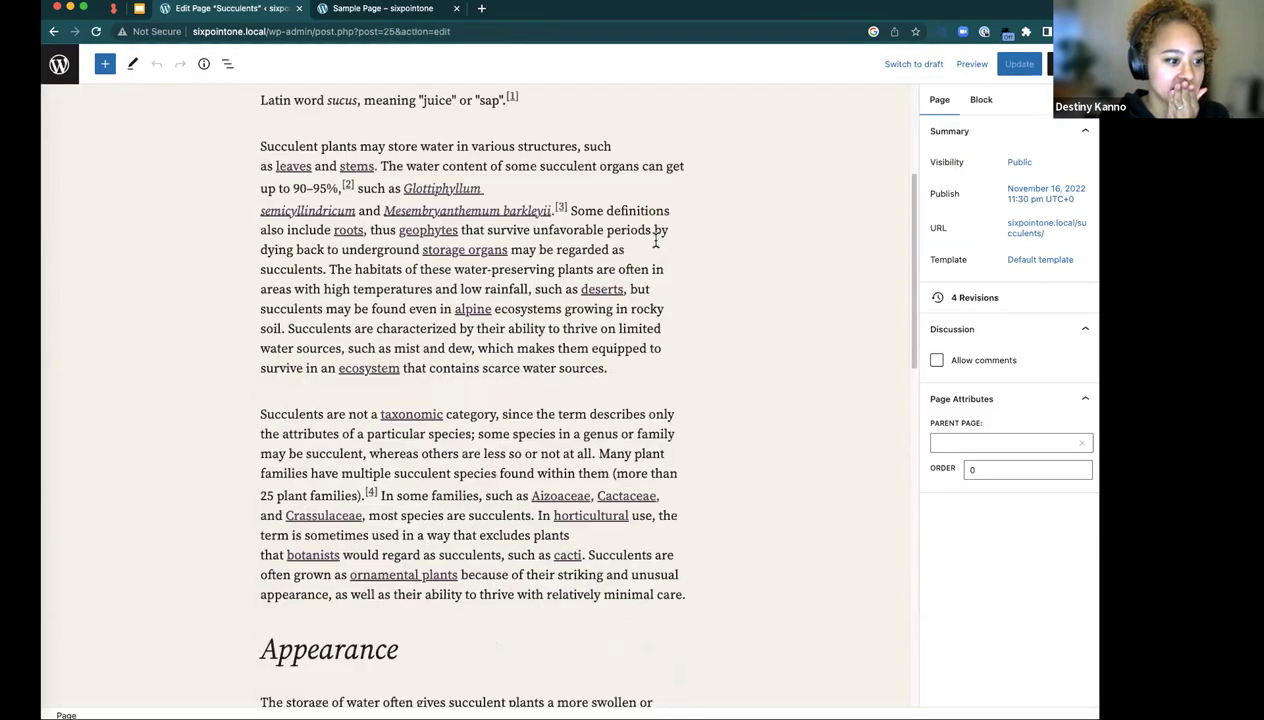
{"action": "scroll", "coordinate": [655, 240], "scroll_direction": "up", "scroll_amount": 5}
{"action": "scroll", "coordinate": [655, 242], "scroll_direction": "up", "scroll_amount": 5}
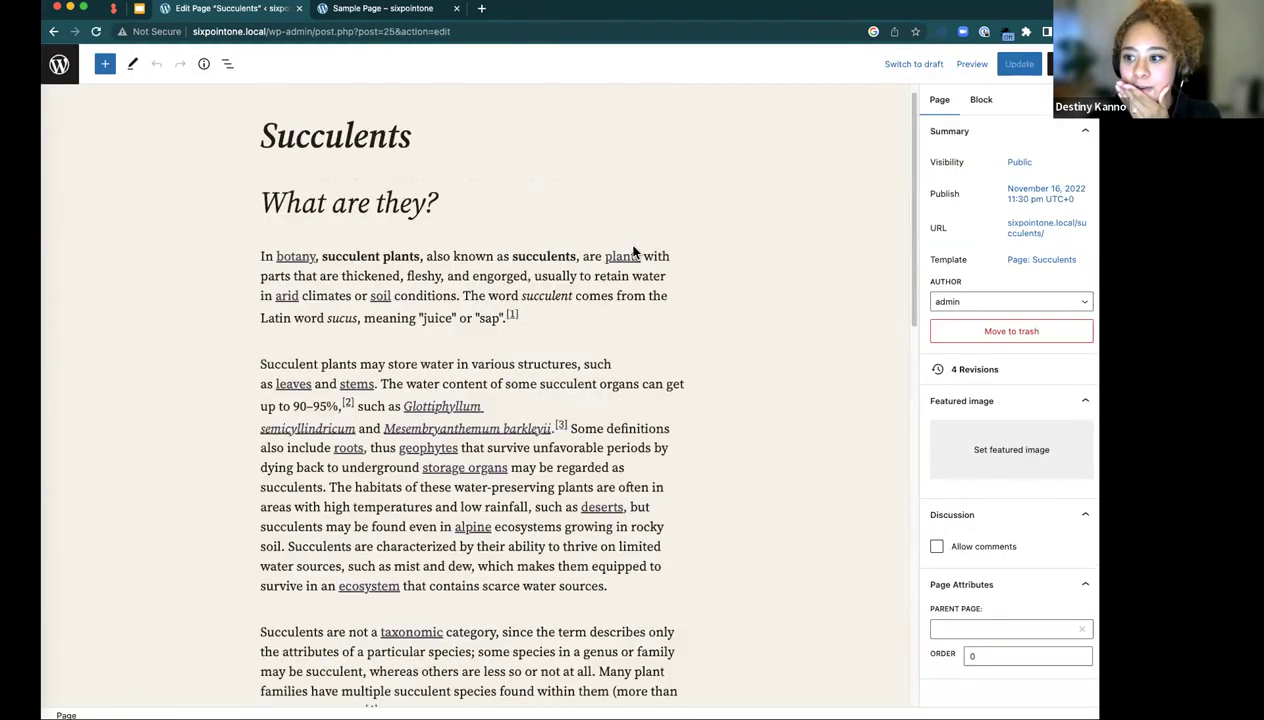
{"action": "scroll", "coordinate": [633, 252], "scroll_direction": "up", "scroll_amount": 1}
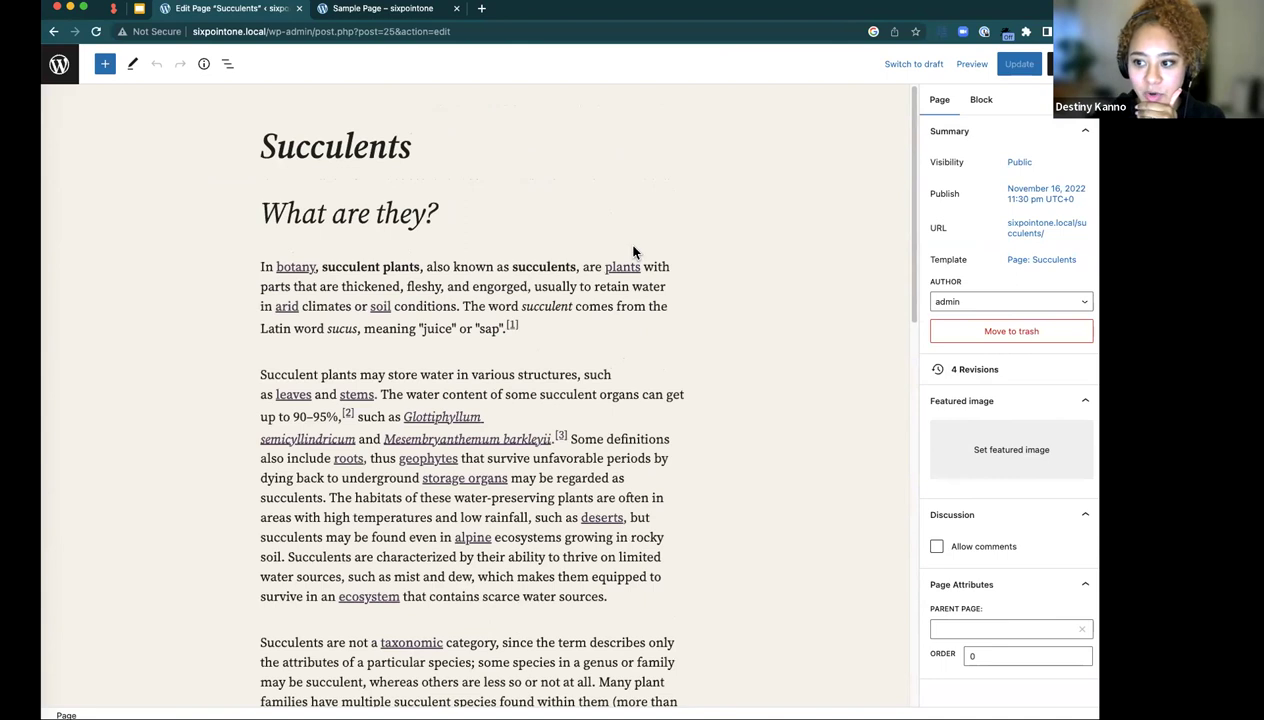
{"action": "mouse_move", "coordinate": [633, 252]}
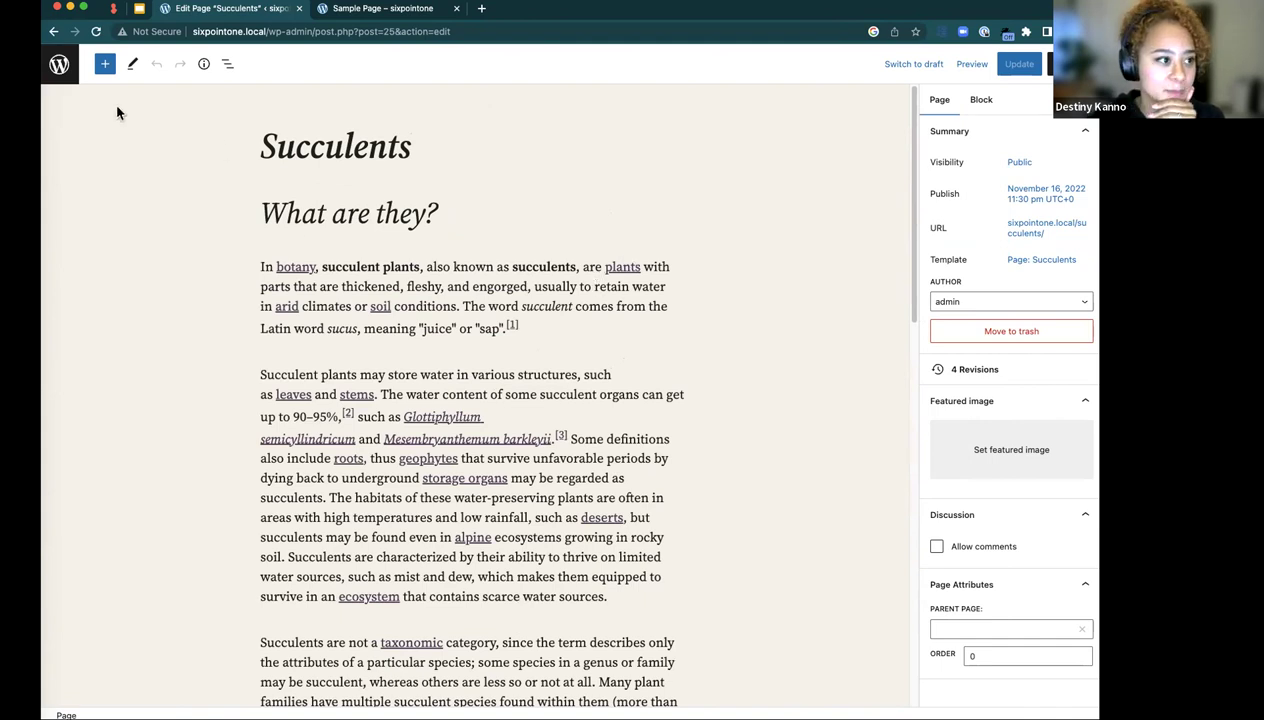
- Expand the List block under Appearance in the page's block outline and examine several of its individual list items
{"action": "left_click", "coordinate": [227, 63]}
{"action": "left_click", "coordinate": [100, 275]}
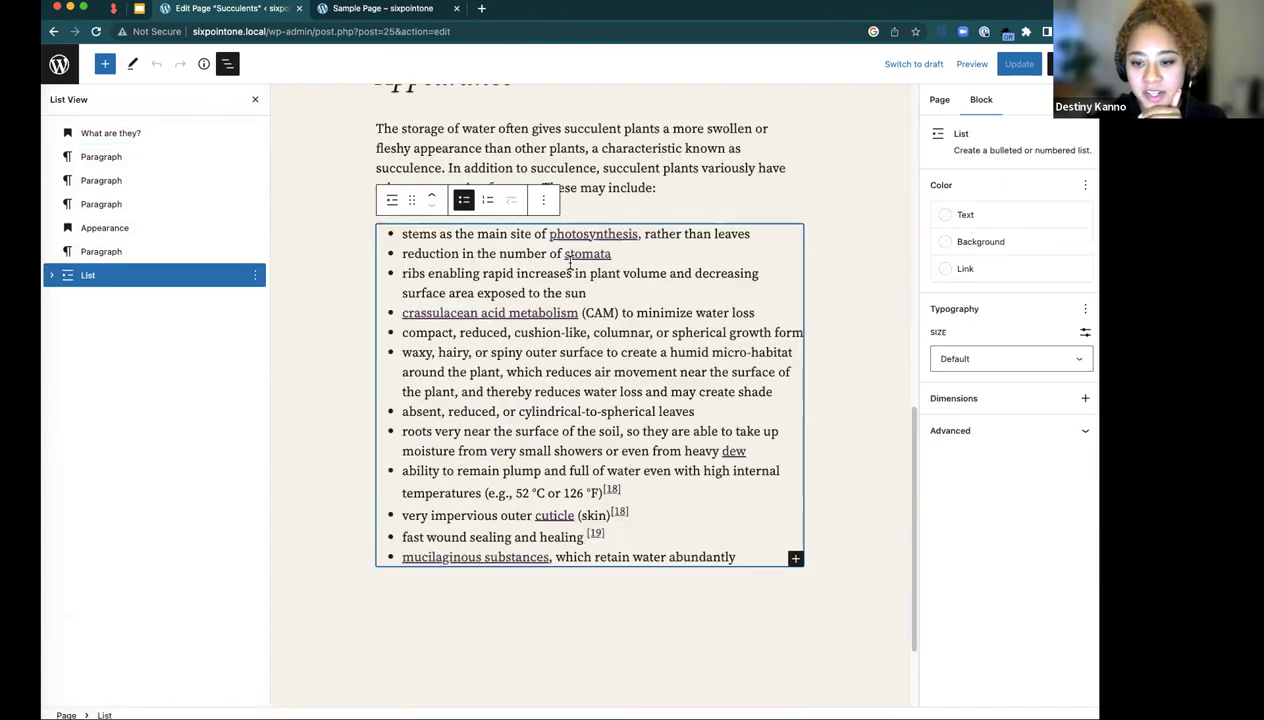
{"action": "left_click", "coordinate": [55, 277]}
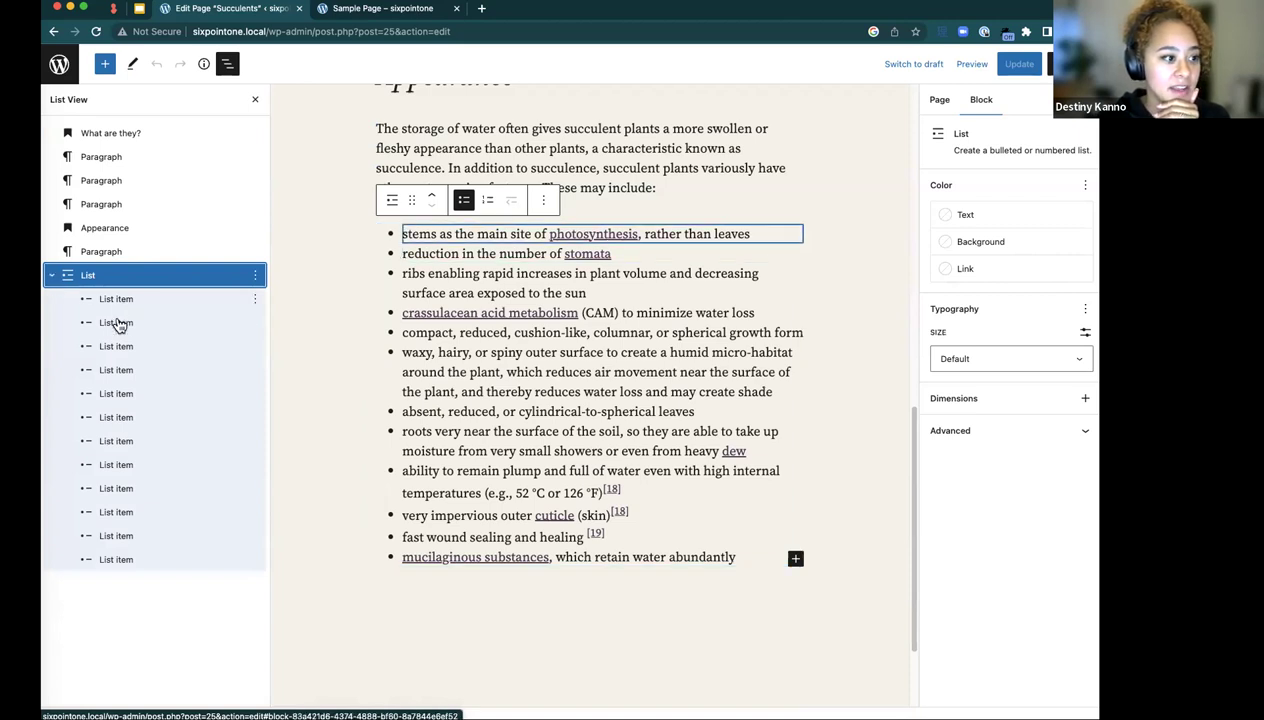
{"action": "left_click", "coordinate": [113, 560]}
{"action": "left_click", "coordinate": [121, 536]}
{"action": "left_click", "coordinate": [127, 513]}
{"action": "left_click", "coordinate": [128, 490]}
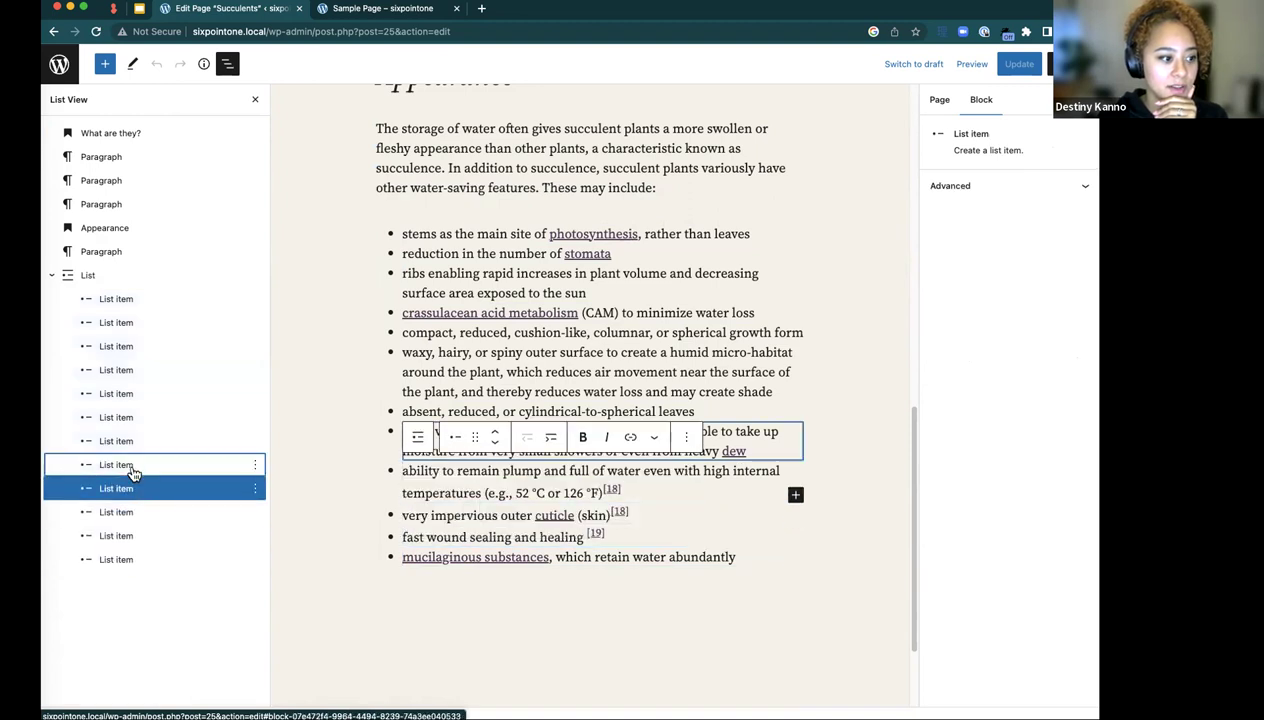
{"action": "left_click", "coordinate": [133, 466]}
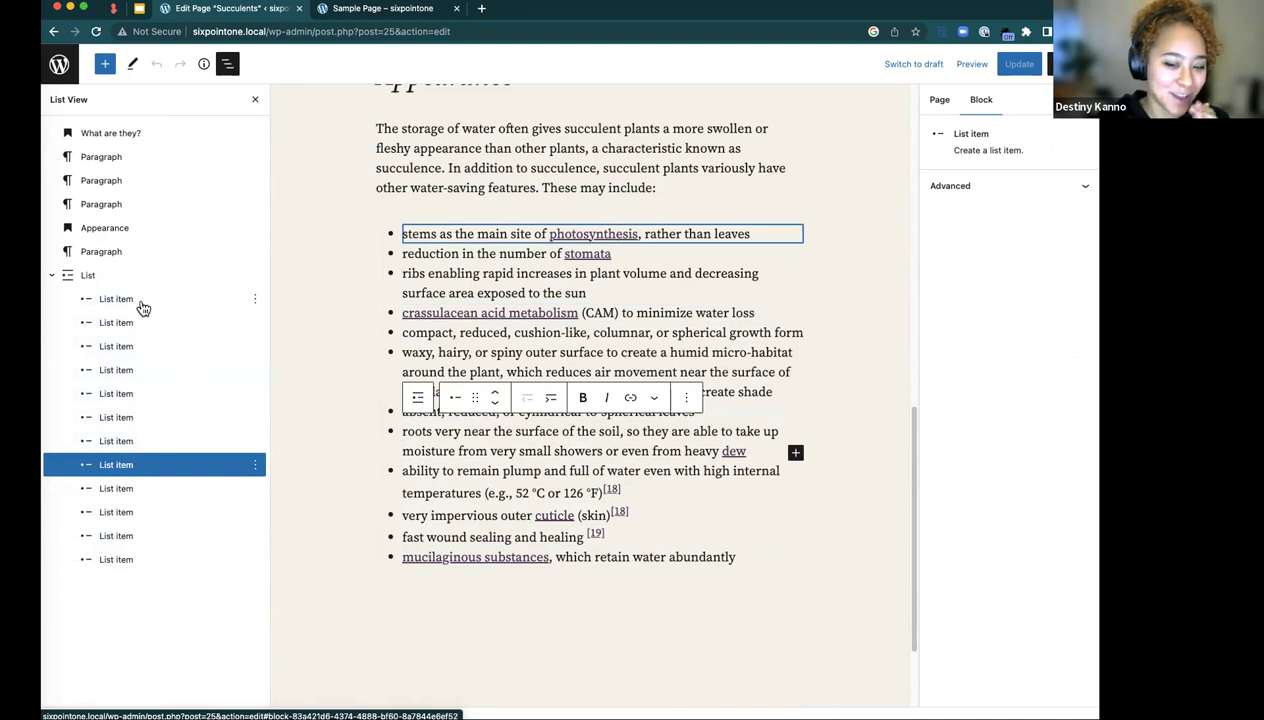
- Move the "stems as the main site of photosynthesis" item down to sixth place and back up to third in the list
{"action": "left_click", "coordinate": [111, 301]}
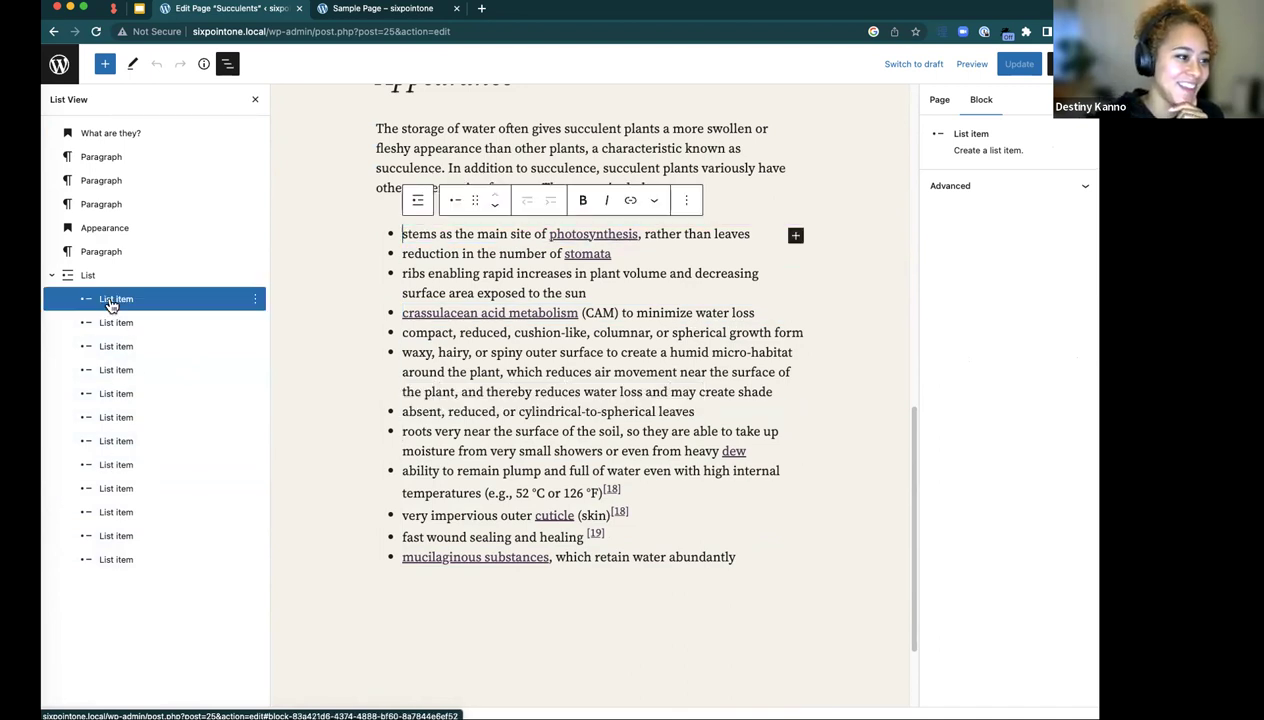
{"action": "mouse_move", "coordinate": [145, 302]}
{"action": "left_mouse_down"}
{"action": "mouse_move", "coordinate": [135, 366]}
{"action": "mouse_move", "coordinate": [135, 299]}
{"action": "mouse_move", "coordinate": [132, 318]}
{"action": "left_mouse_up"}
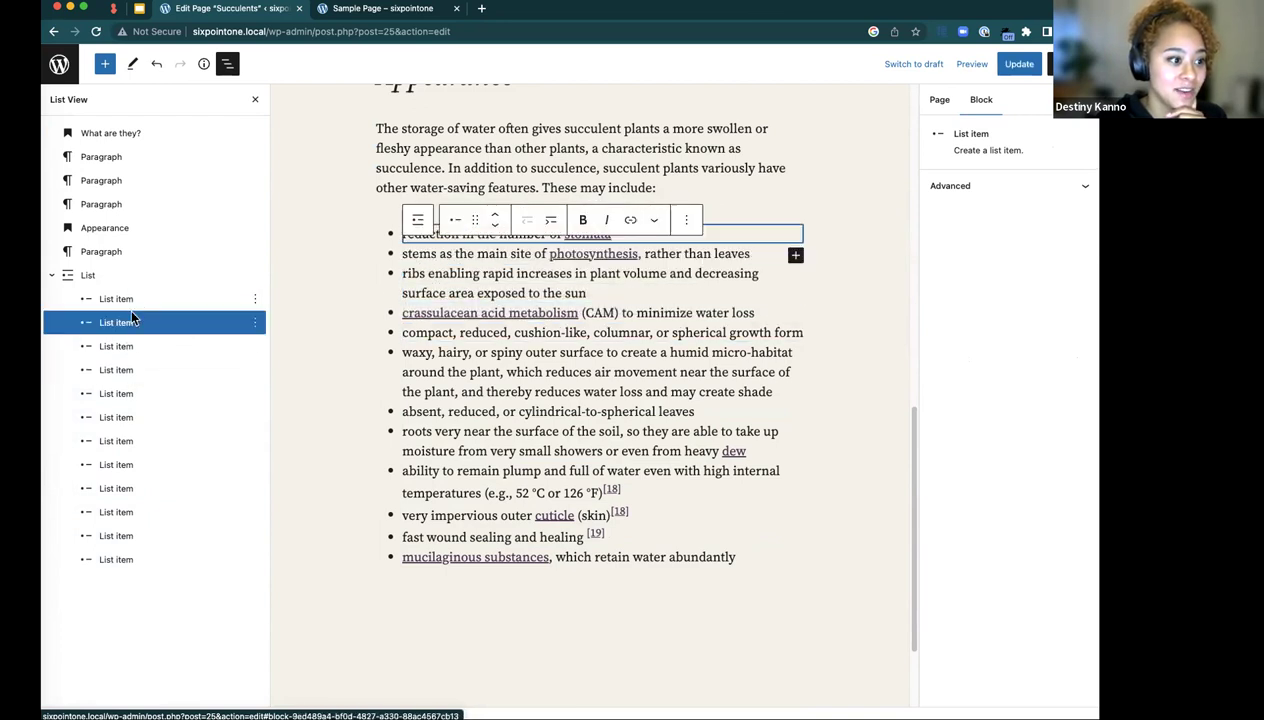
{"action": "left_click", "coordinate": [494, 226]}
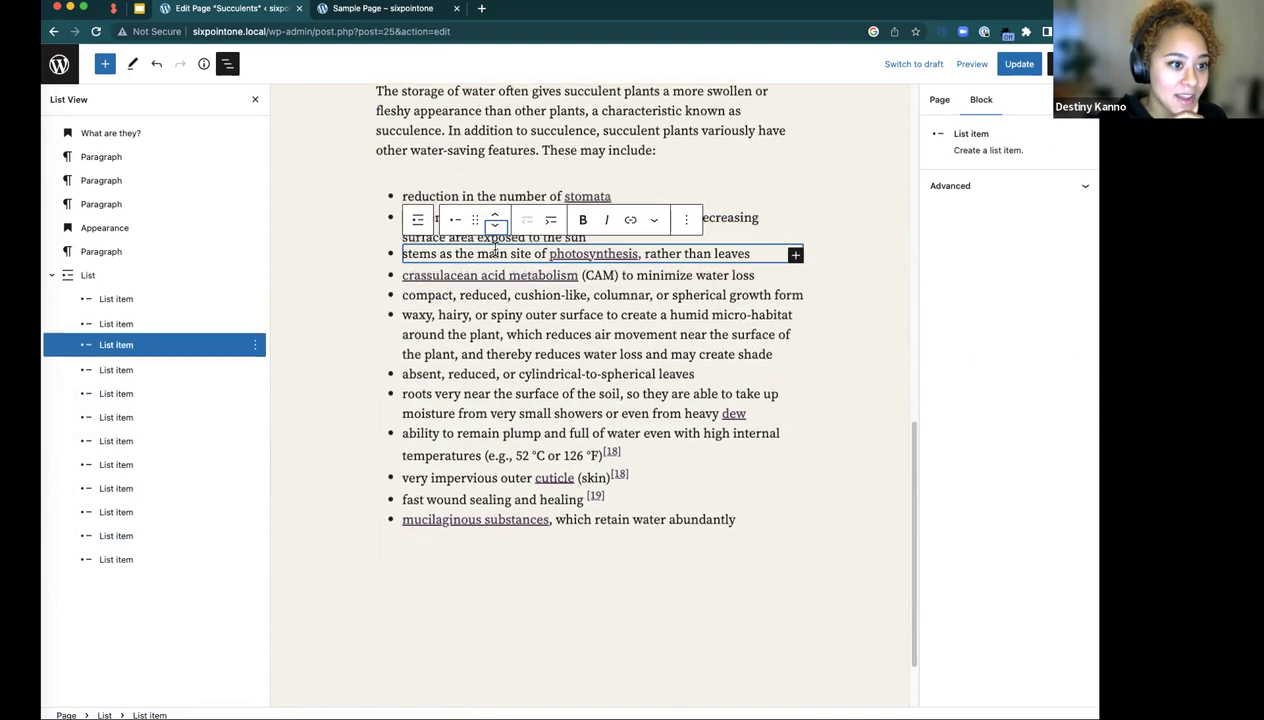
{"action": "left_click", "coordinate": [495, 225]}
{"action": "left_click", "coordinate": [496, 226]}
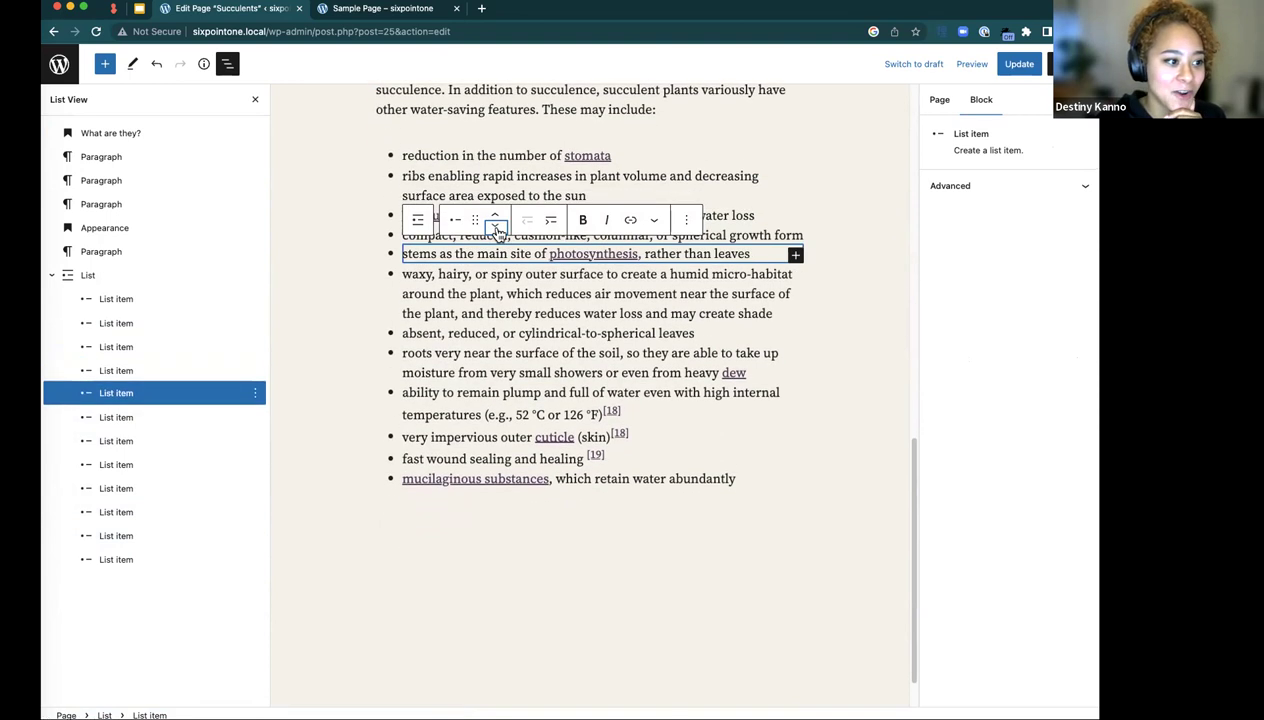
{"action": "left_click", "coordinate": [496, 226]}
{"action": "left_click_drag", "start_coordinate": [127, 411], "coordinate": [140, 343]}
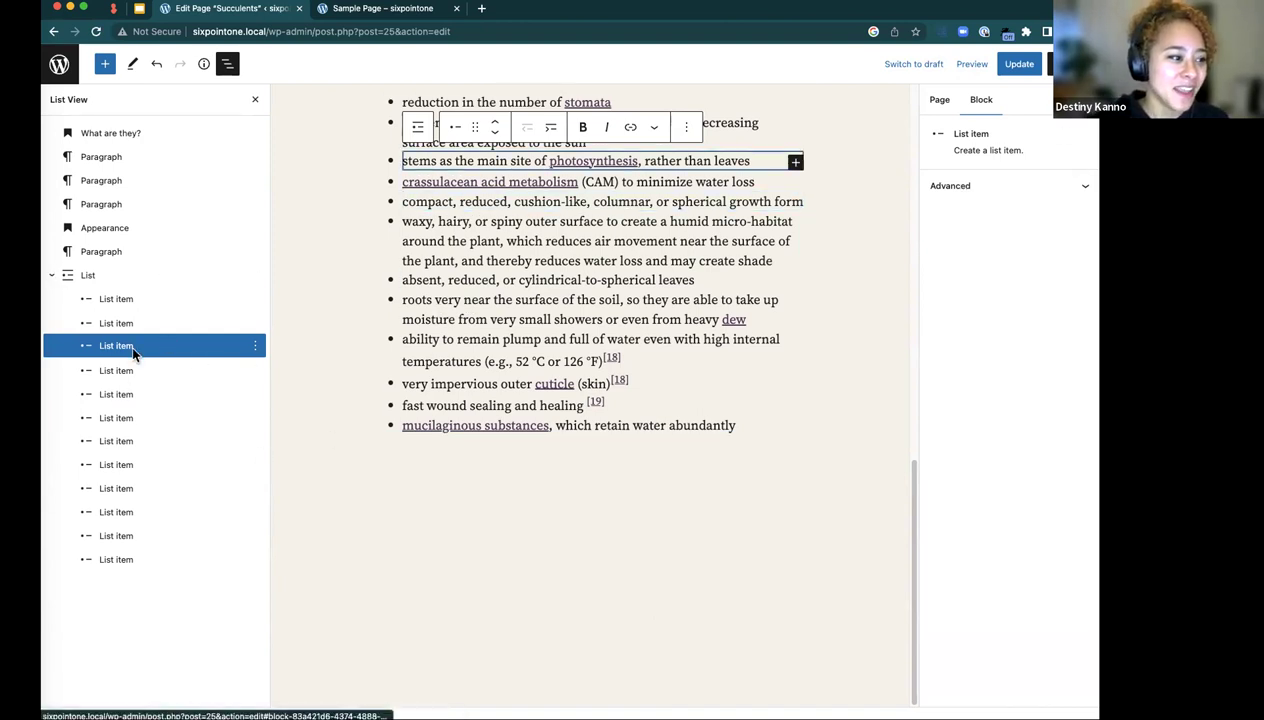
{"action": "left_click", "coordinate": [118, 441]}
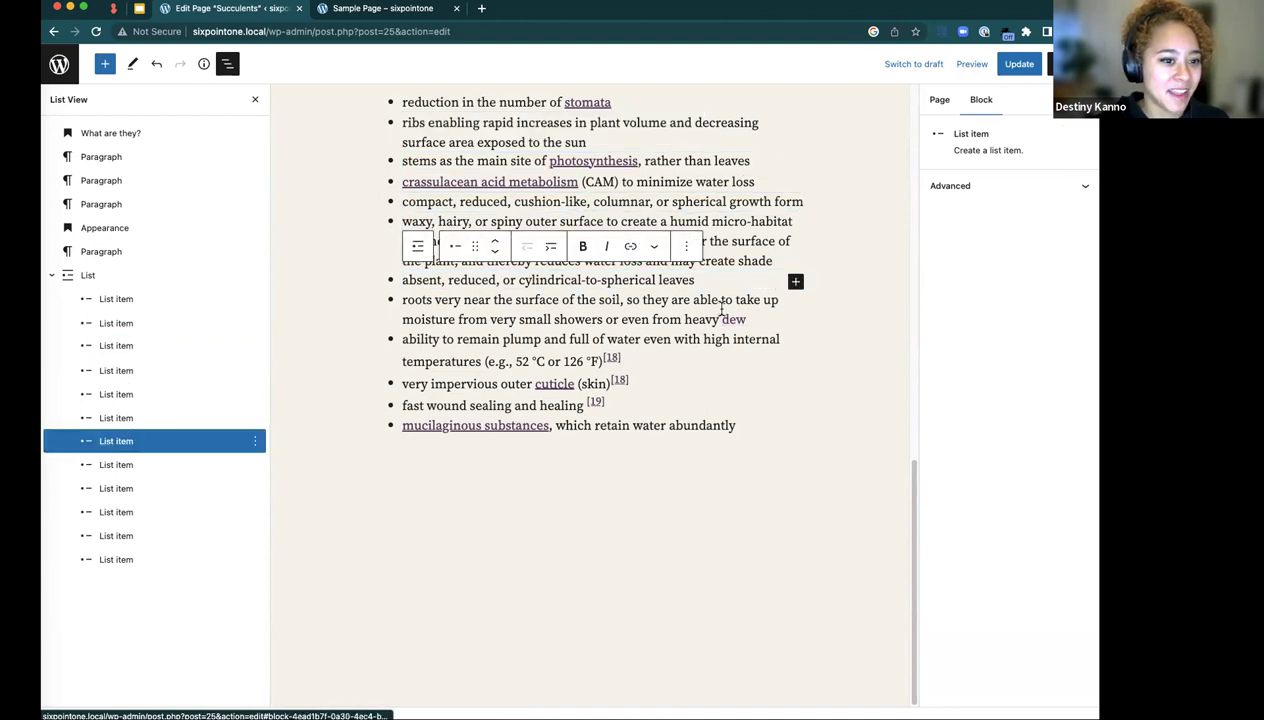
- Split the Appearance list in two after the "absent, reduced, or cylindrical-to-spherical leaves" item and expand both lists in the block outline
{"action": "scroll", "coordinate": [713, 320], "scroll_direction": "up", "scroll_amount": 2}
{"action": "left_click", "coordinate": [729, 393]}
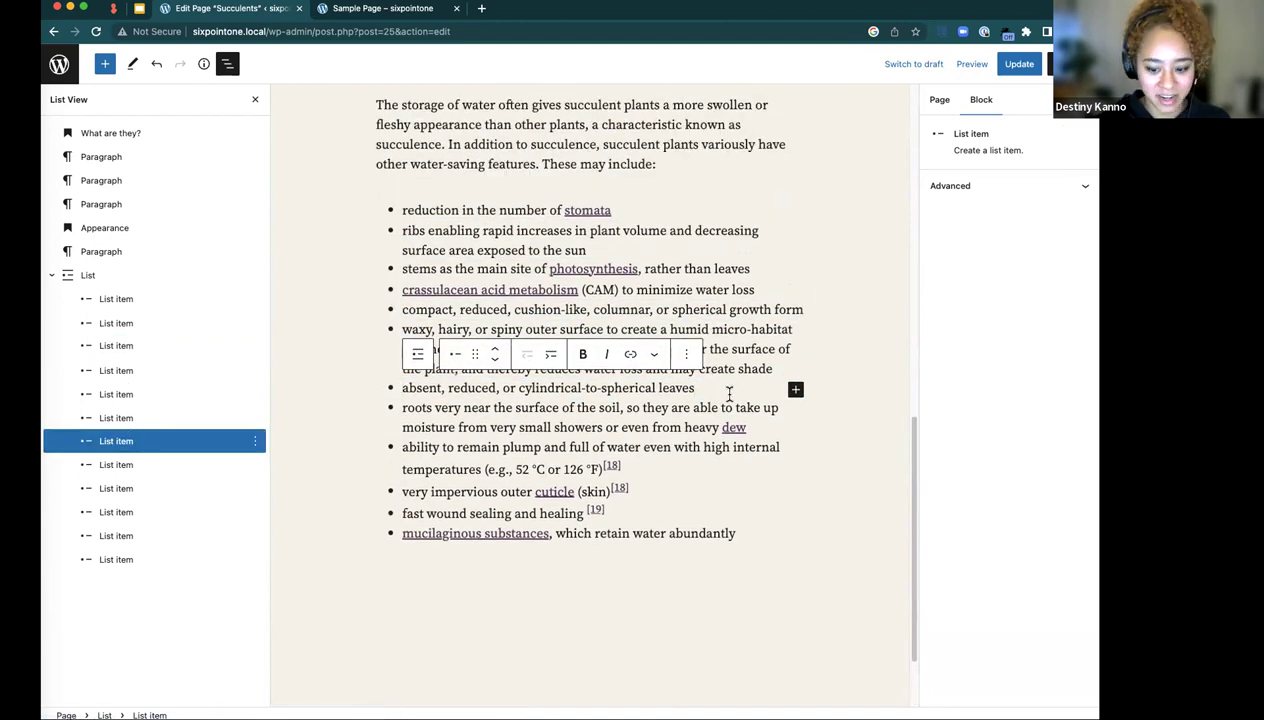
{"action": "key", "text": "Return"}
{"action": "key", "text": "Return"}
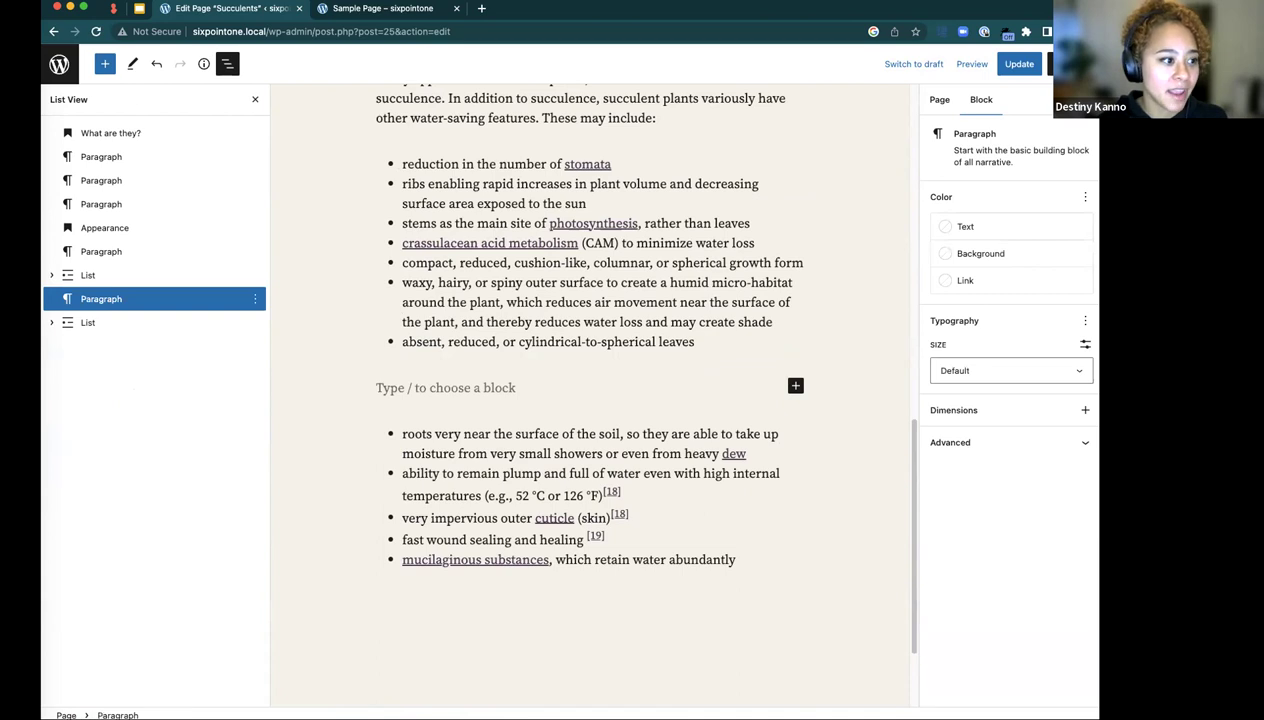
{"action": "left_click", "coordinate": [52, 322]}
{"action": "left_click", "coordinate": [52, 275]}
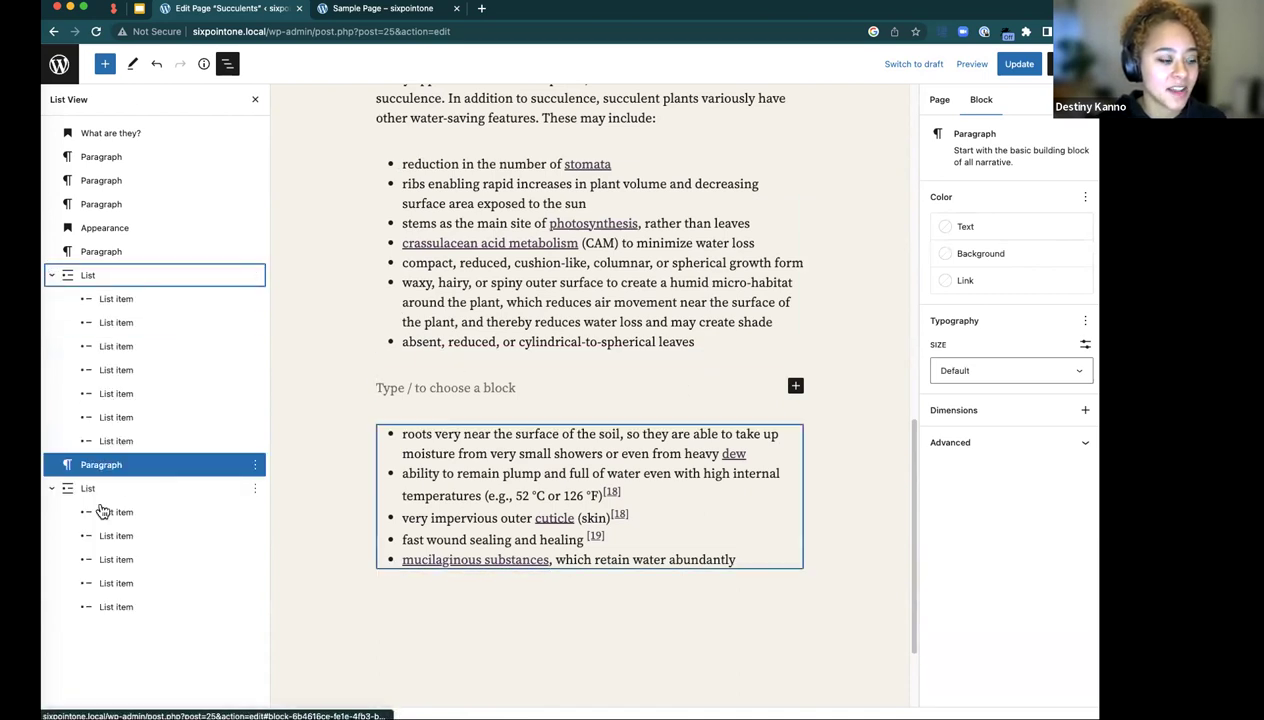
- Turn the empty paragraph between the two lists into a Separator block
{"action": "left_click", "coordinate": [440, 390]}
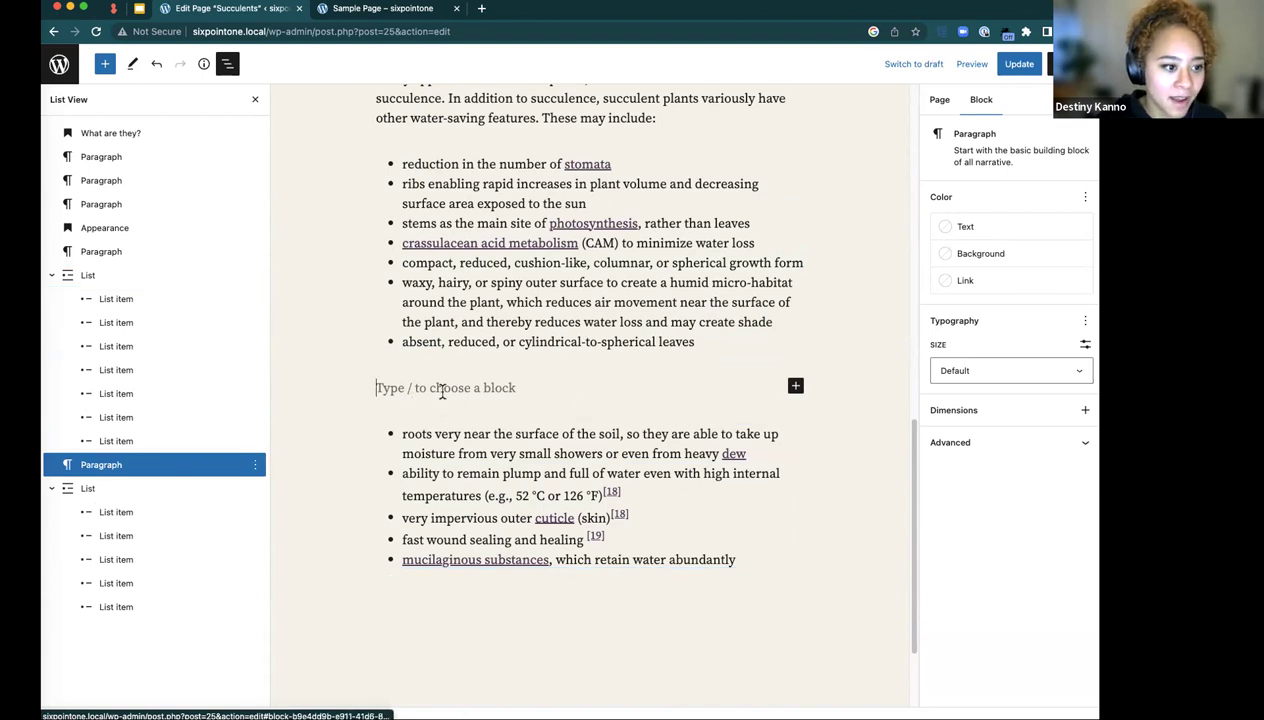
{"action": "type", "text": "/sep"}
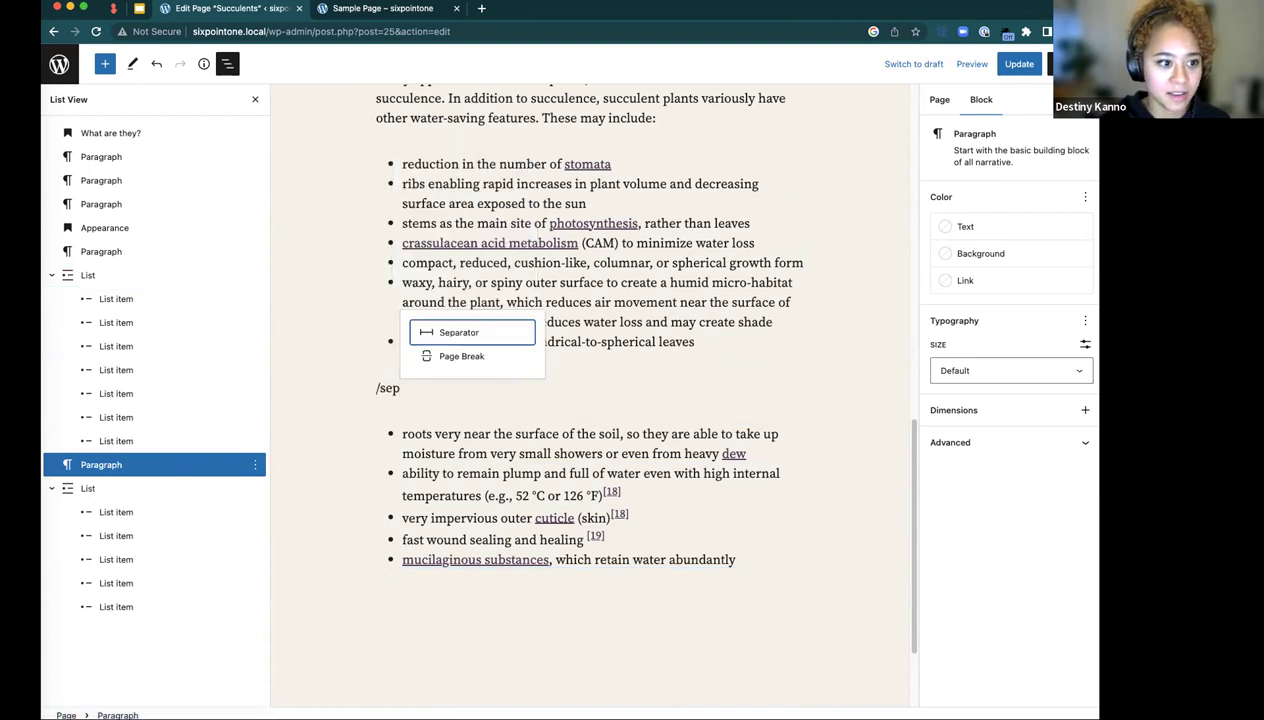
{"action": "key", "text": "Return"}
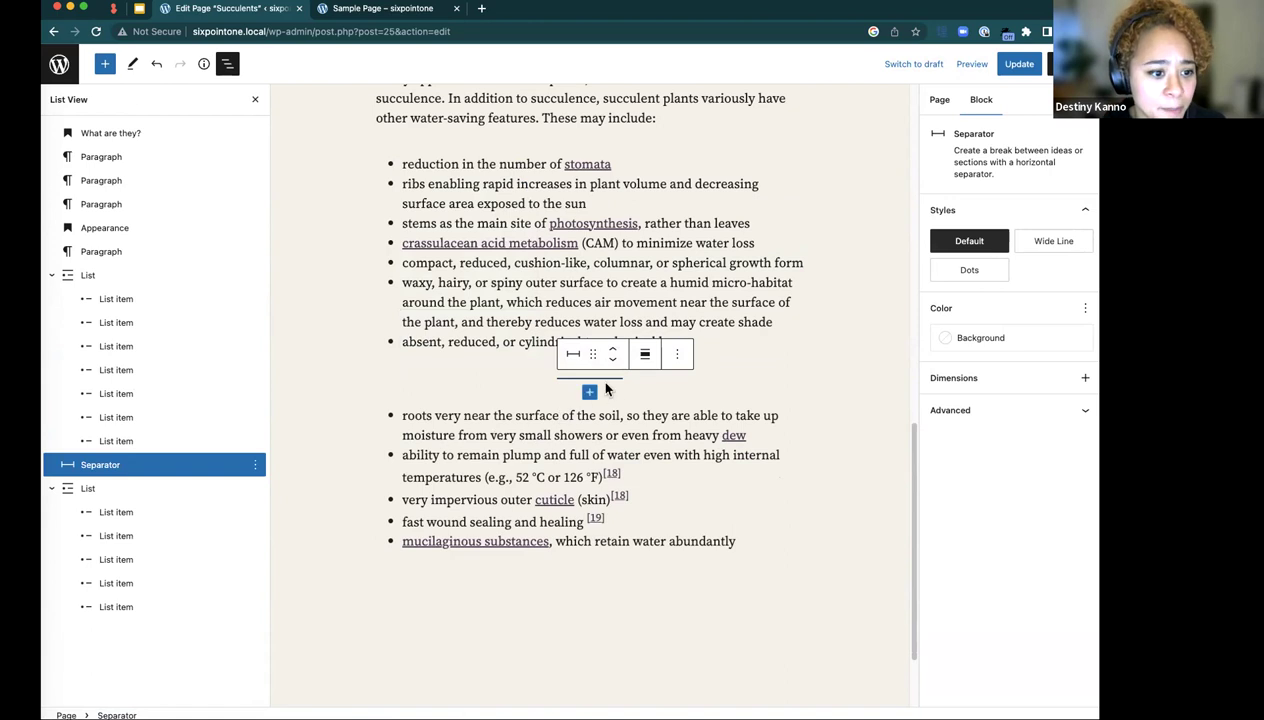
- Insert a Quote block between the Appearance paragraph and the first list
{"action": "scroll", "coordinate": [690, 406], "scroll_direction": "up", "scroll_amount": 3}
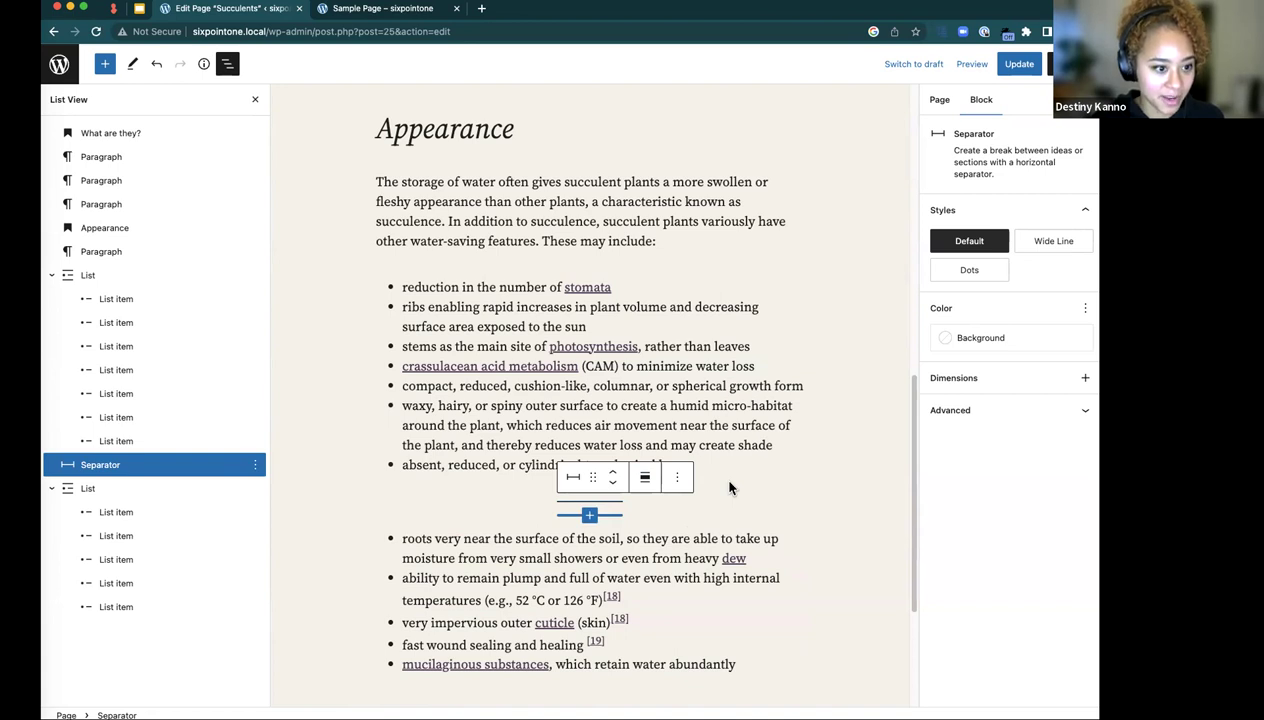
{"action": "left_click", "coordinate": [699, 233]}
{"action": "key", "text": "Return"}
{"action": "type", "text": "/"}
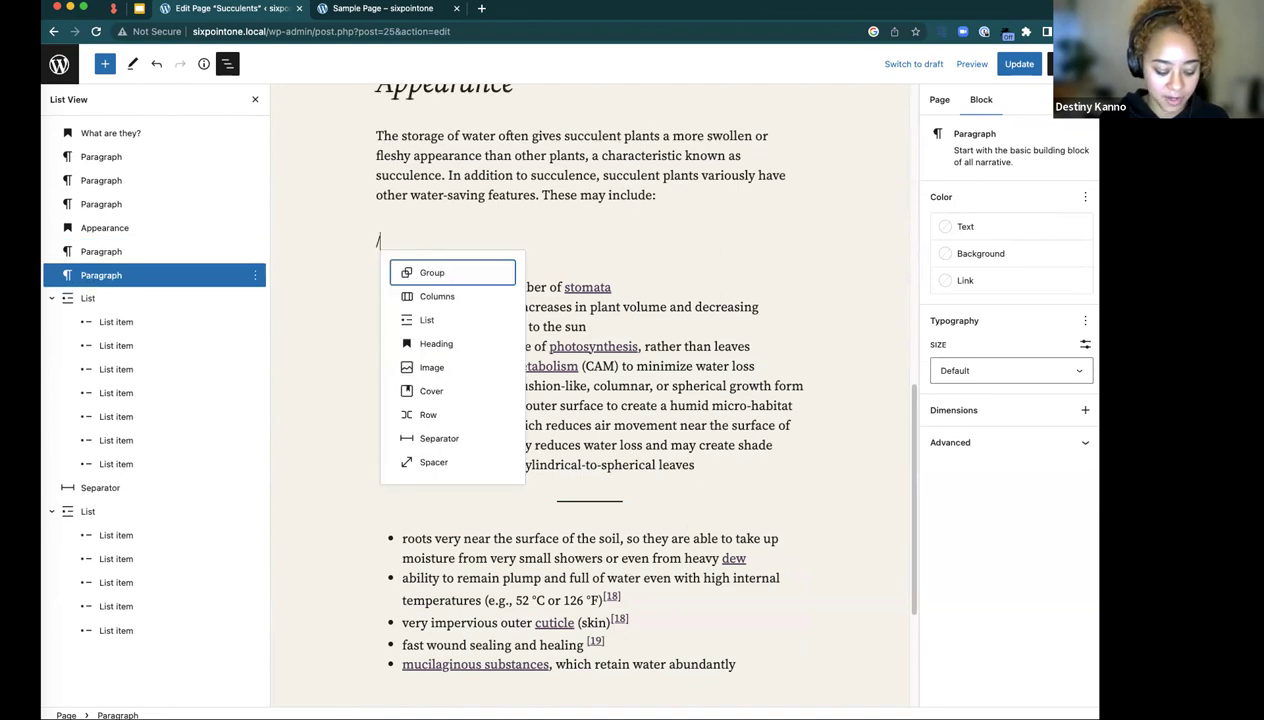
{"action": "type", "text": "quot"}
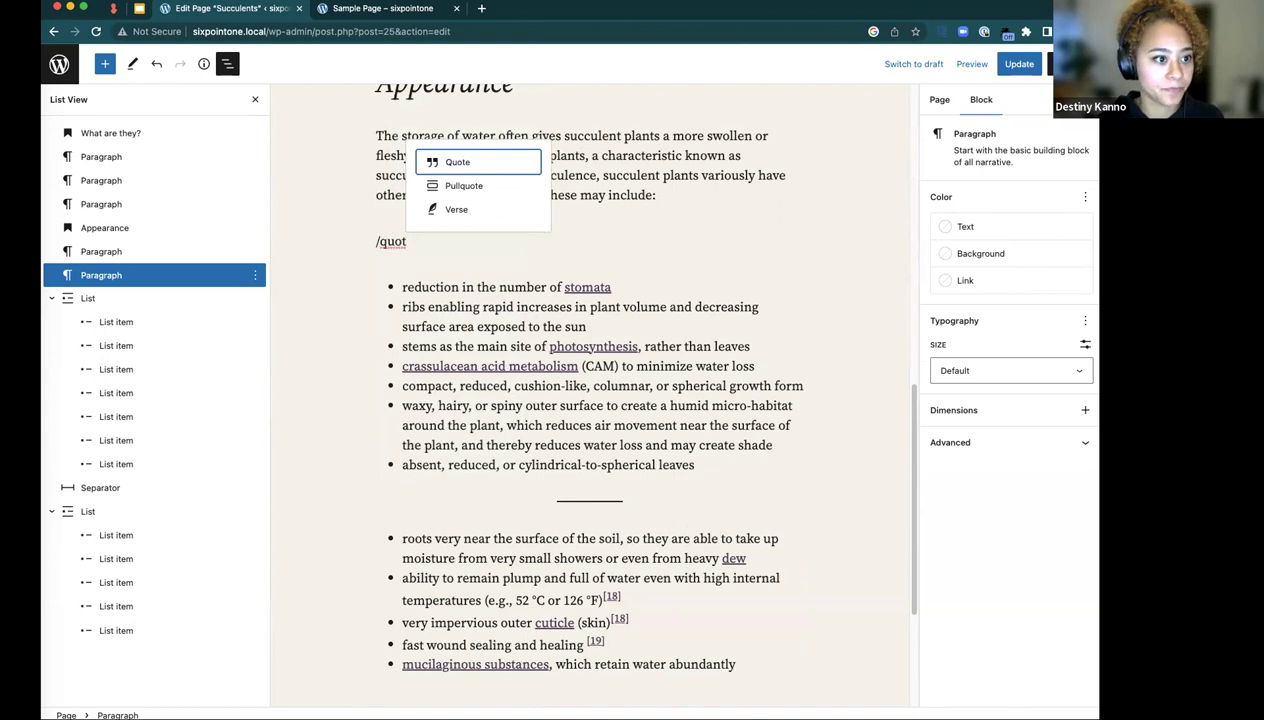
{"action": "key", "text": "Return"}
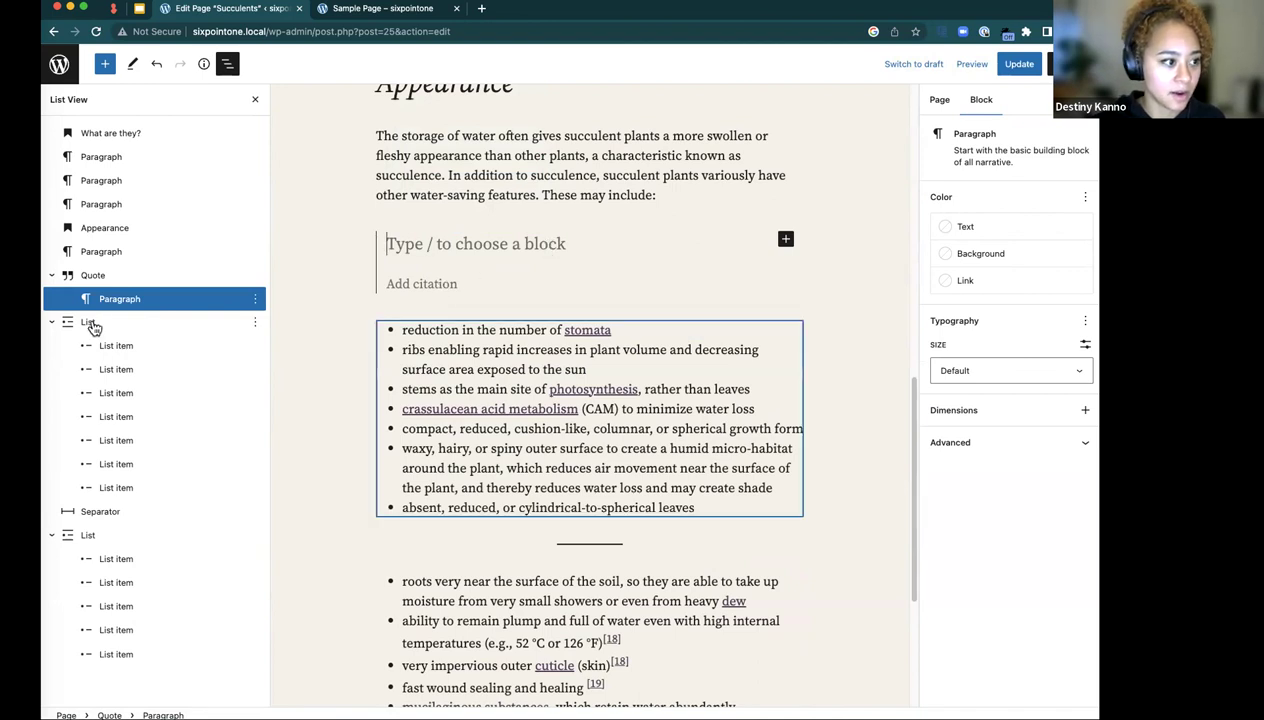
- Move the first list into the Quote block and remove the quote's empty paragraph
{"action": "left_click_drag", "start_coordinate": [86, 330], "coordinate": [448, 266]}
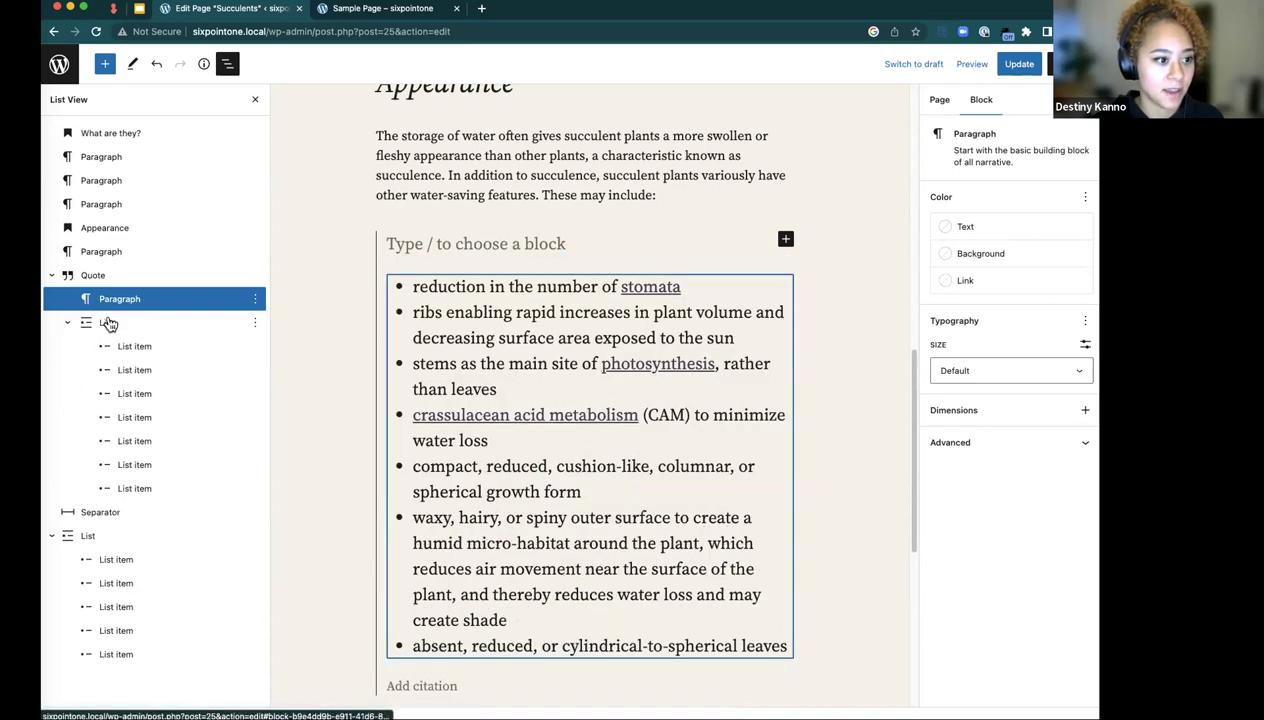
{"action": "left_click", "coordinate": [257, 299]}
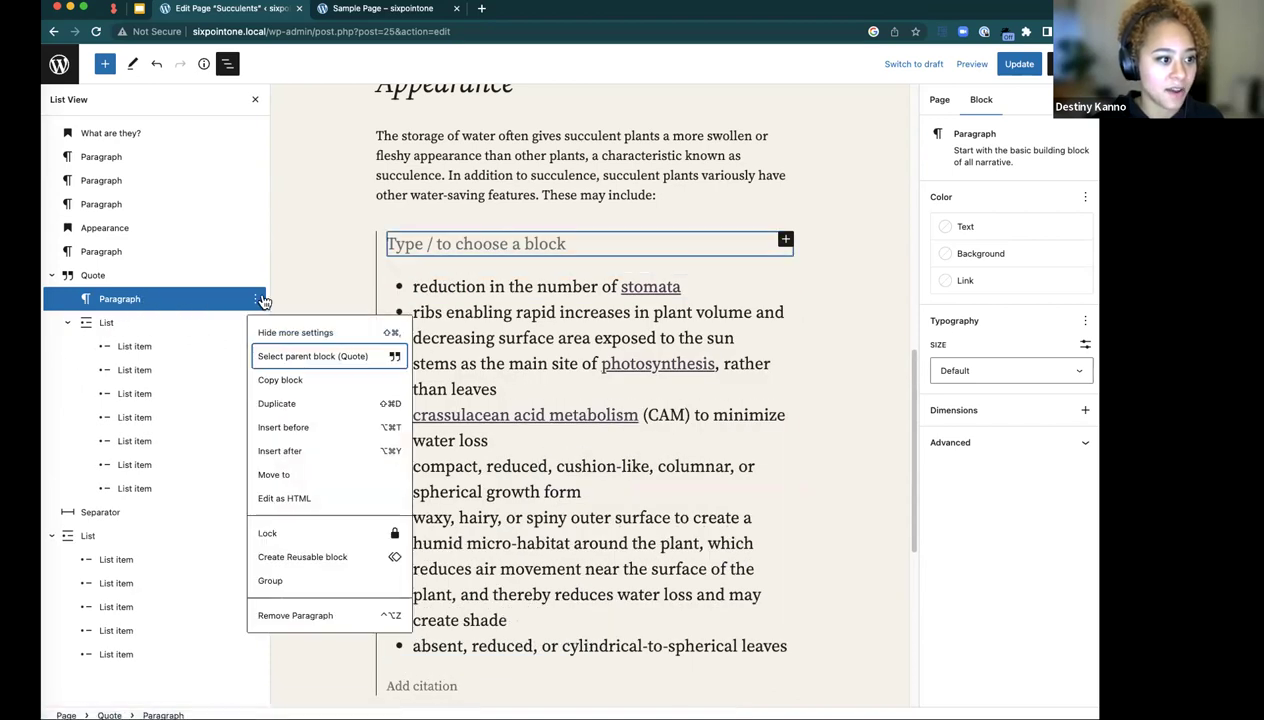
{"action": "left_click", "coordinate": [308, 613]}
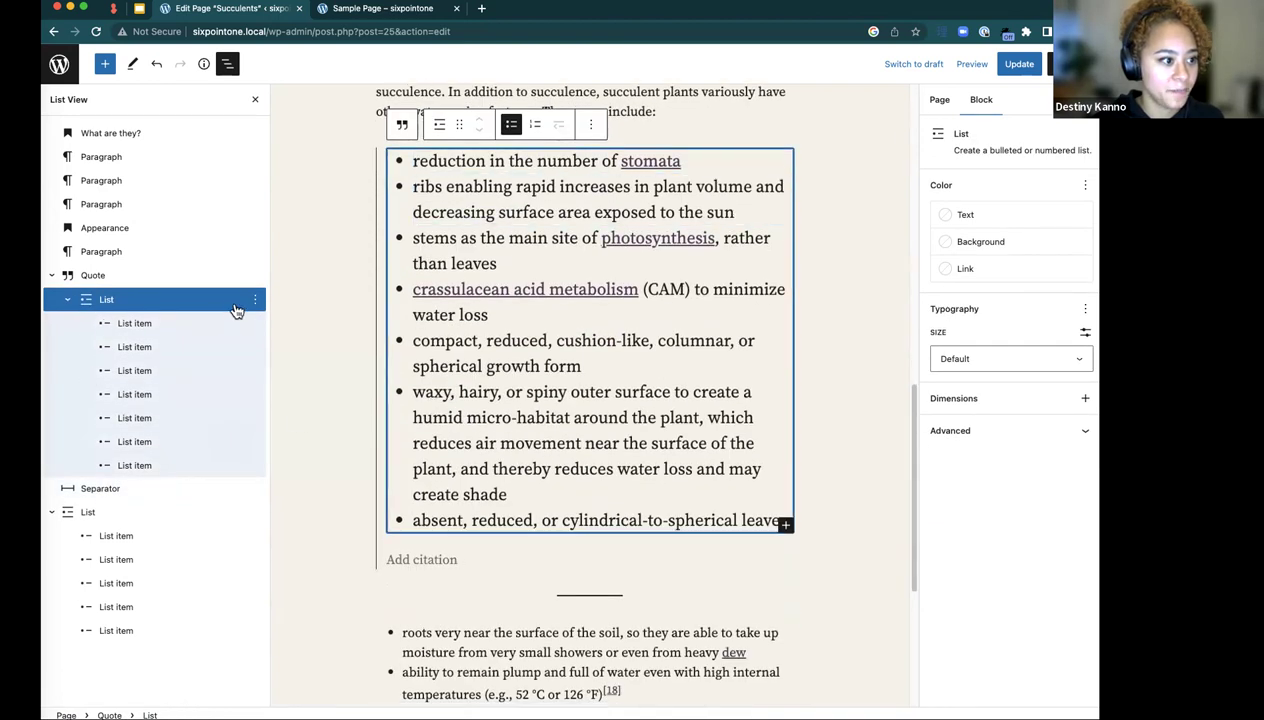
- Add a heading reading "Nestled list" above the list inside the Quote block
{"action": "left_click", "coordinate": [255, 277]}
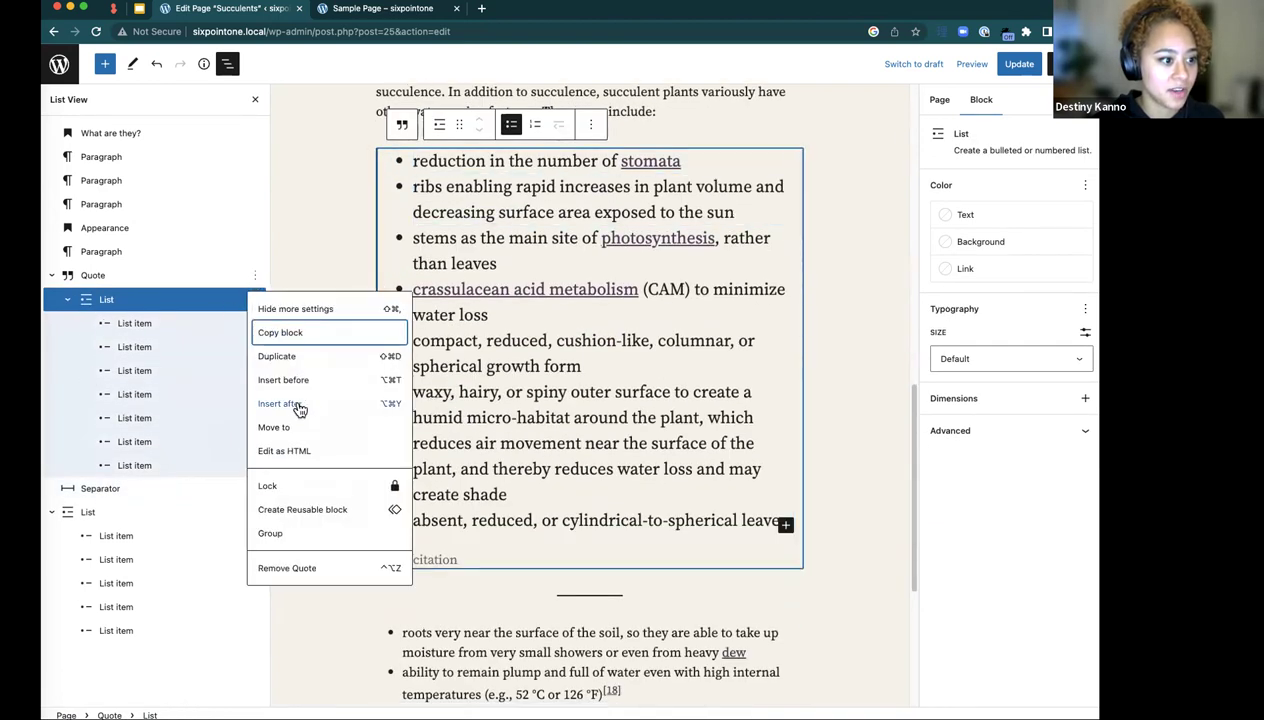
{"action": "left_click", "coordinate": [192, 299]}
{"action": "left_click", "coordinate": [255, 299]}
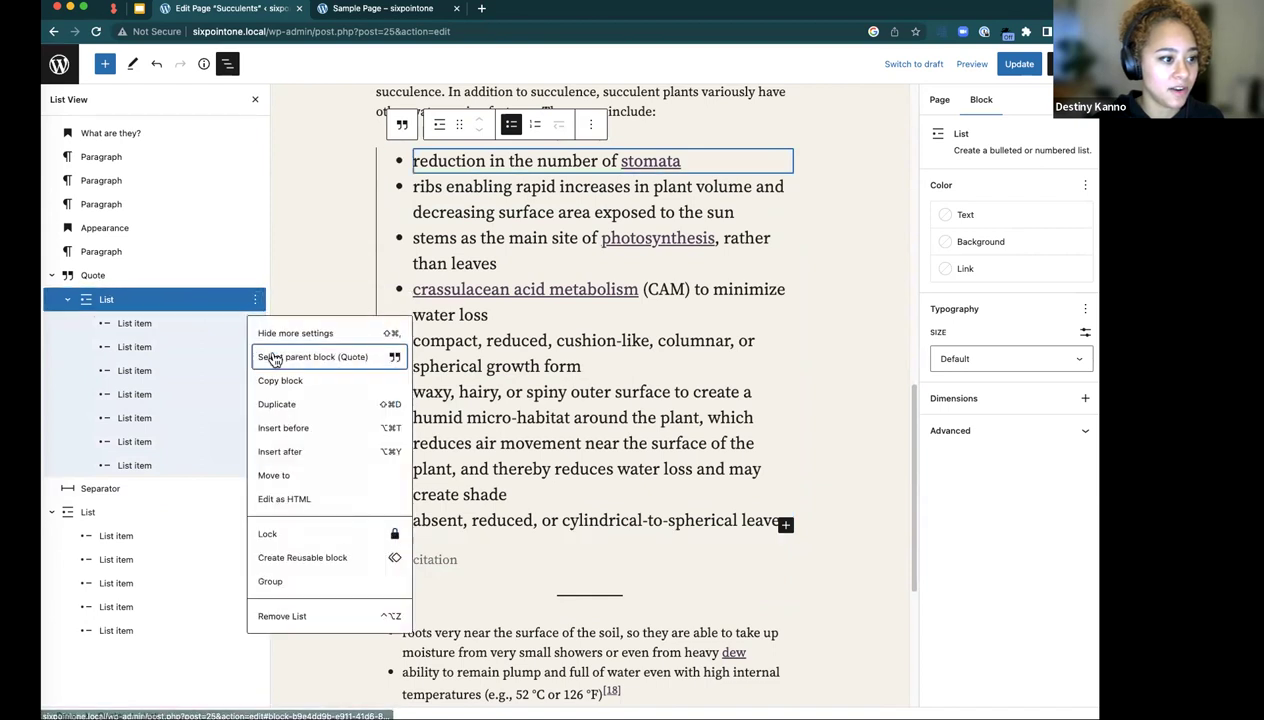
{"action": "left_click", "coordinate": [290, 428]}
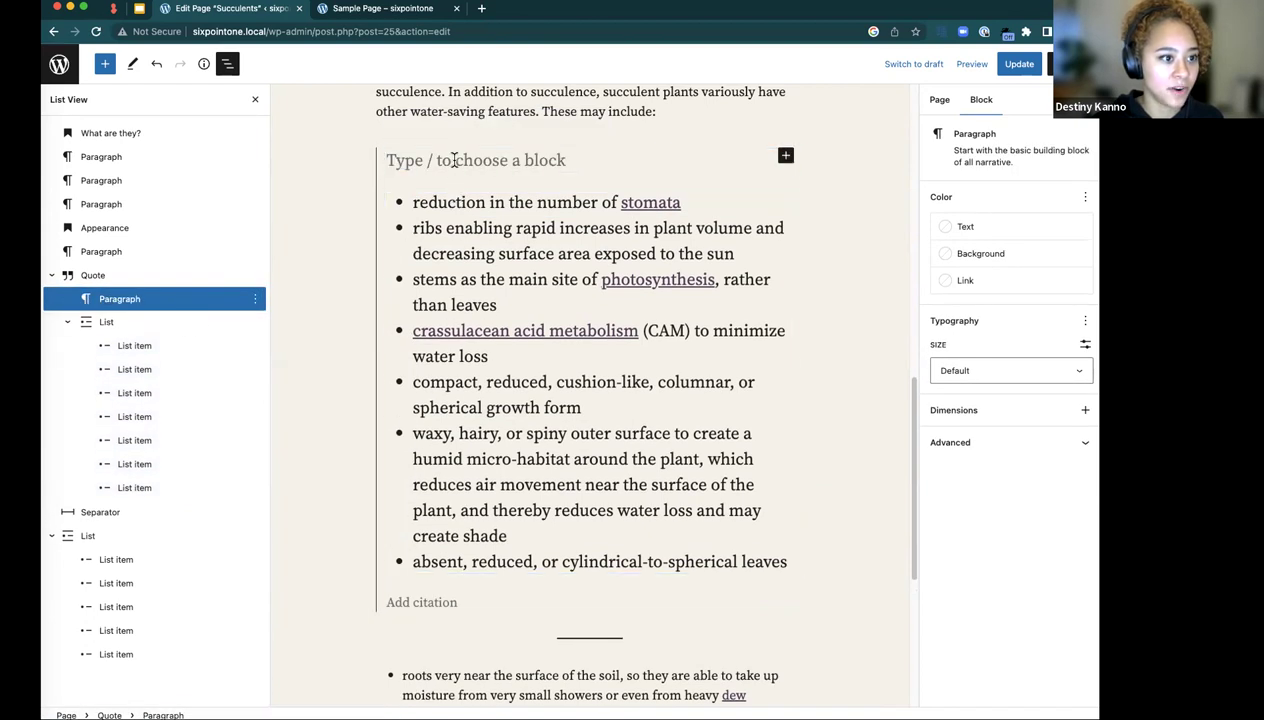
{"action": "type", "text": "/he"}
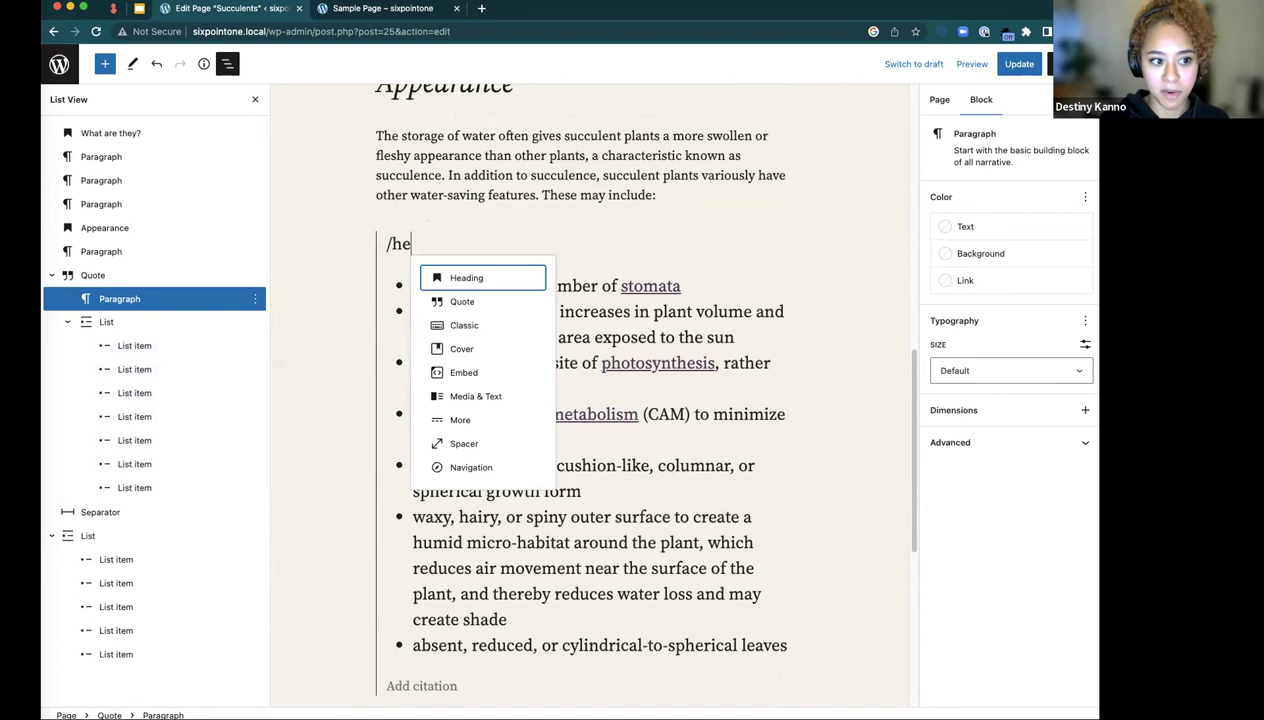
{"action": "key", "text": "Return"}
{"action": "type", "text": "L"}
{"action": "key", "text": "BackSpace"}
{"action": "type", "text": "Nestled list"}
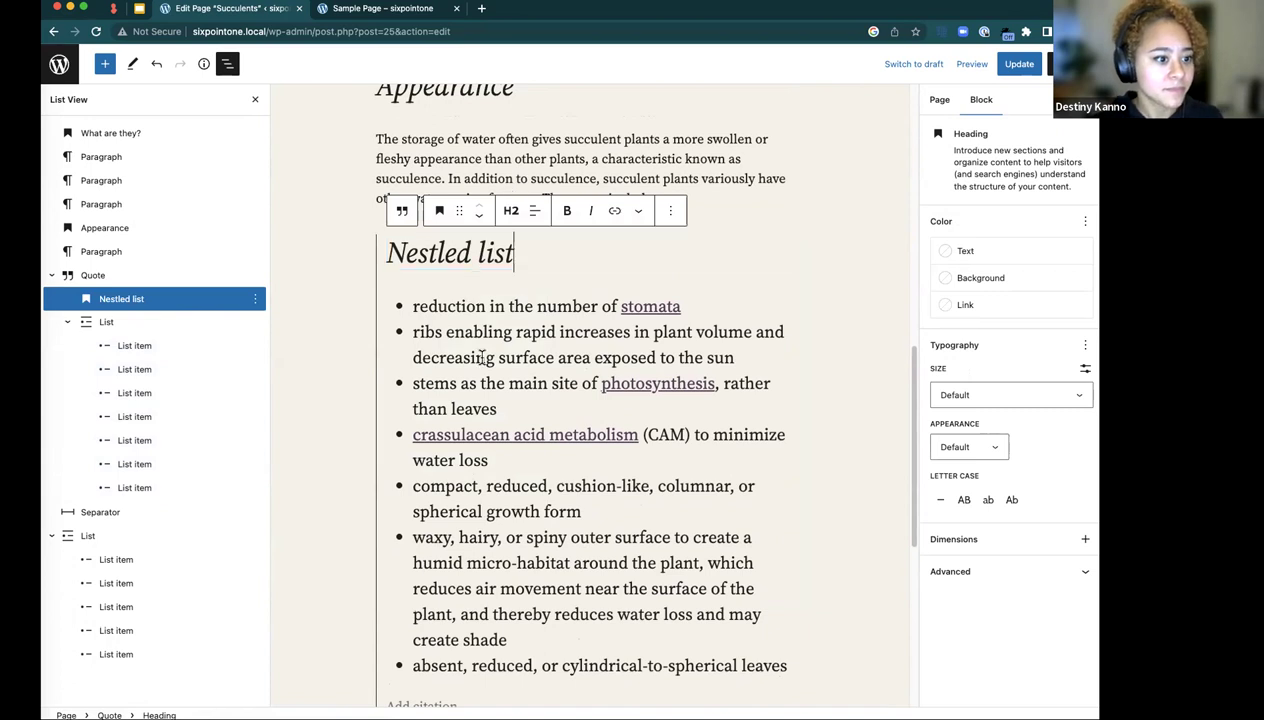
- Insert a Quote block below the list inside the outer quote, and nest a further Quote block within it
{"action": "scroll", "coordinate": [483, 367], "scroll_direction": "down", "scroll_amount": 2}
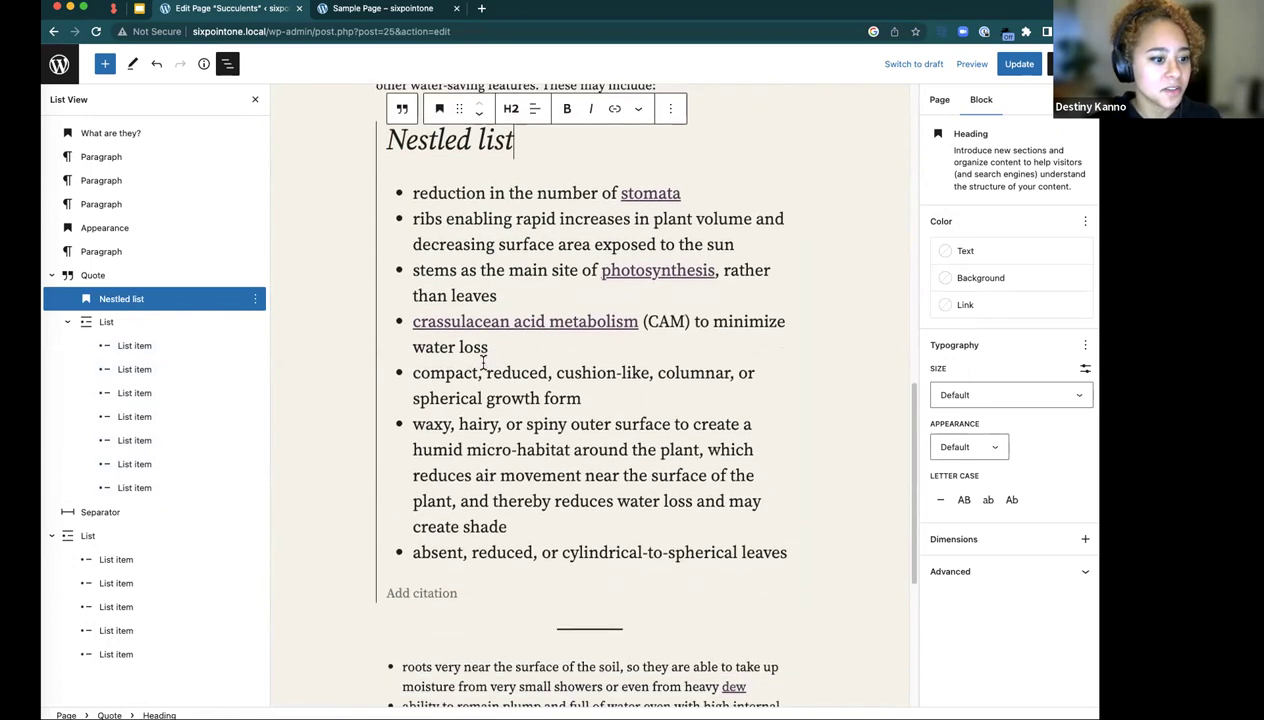
{"action": "left_click", "coordinate": [459, 592]}
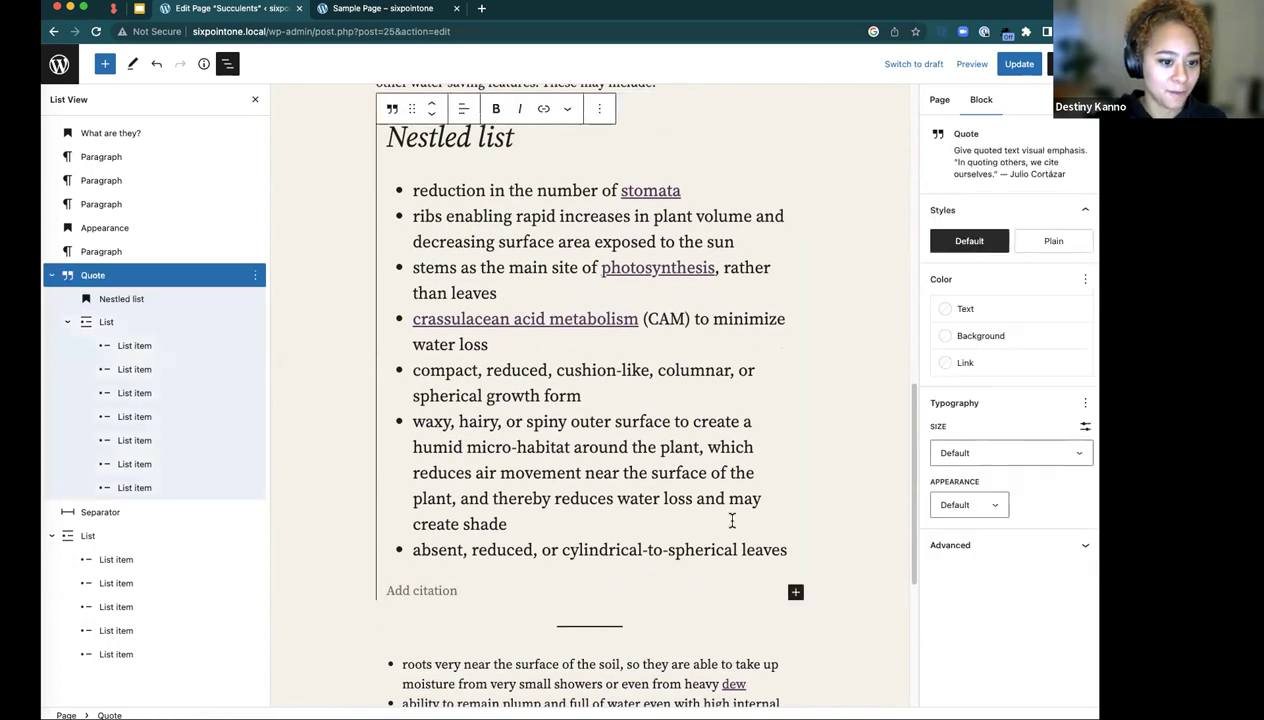
{"action": "left_click", "coordinate": [786, 550]}
{"action": "key", "text": "Return"}
{"action": "type", "text": "/"}
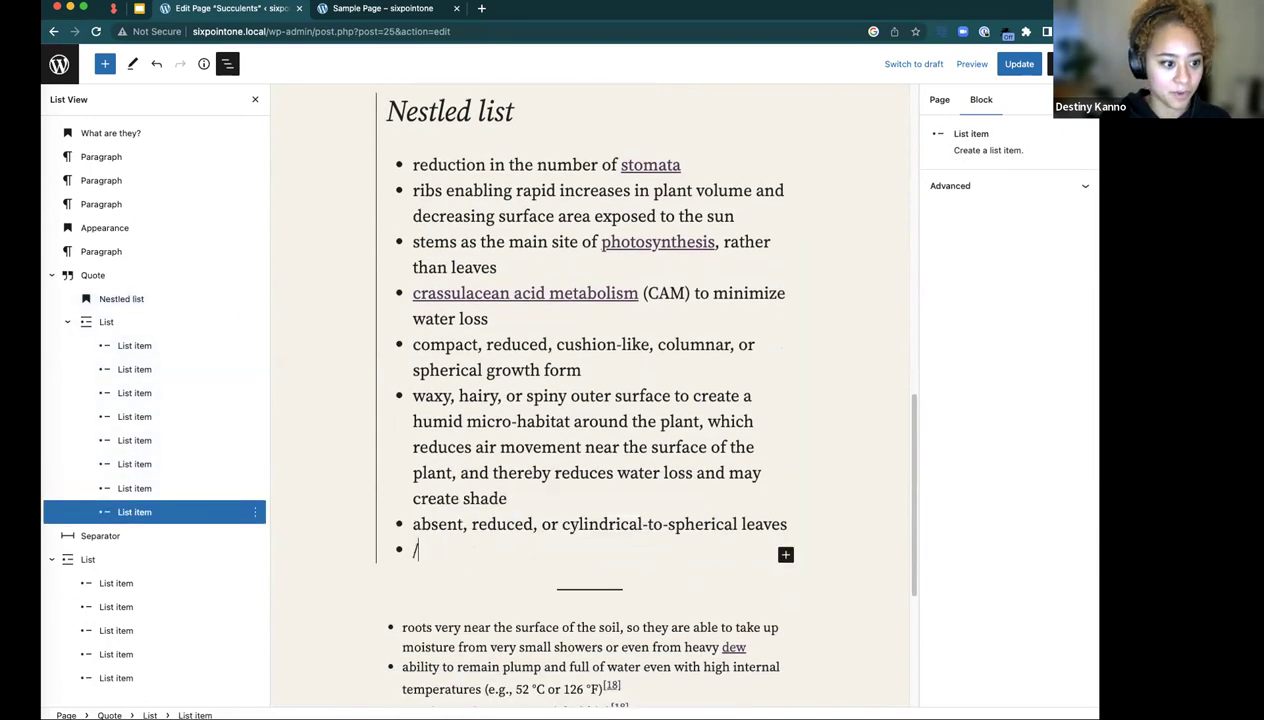
{"action": "key", "text": "BackSpace"}
{"action": "key", "text": "BackSpace"}
{"action": "key", "text": "Return"}
{"action": "key", "text": "Return"}
{"action": "type", "text": "/quote"}
{"action": "key", "text": "Return"}
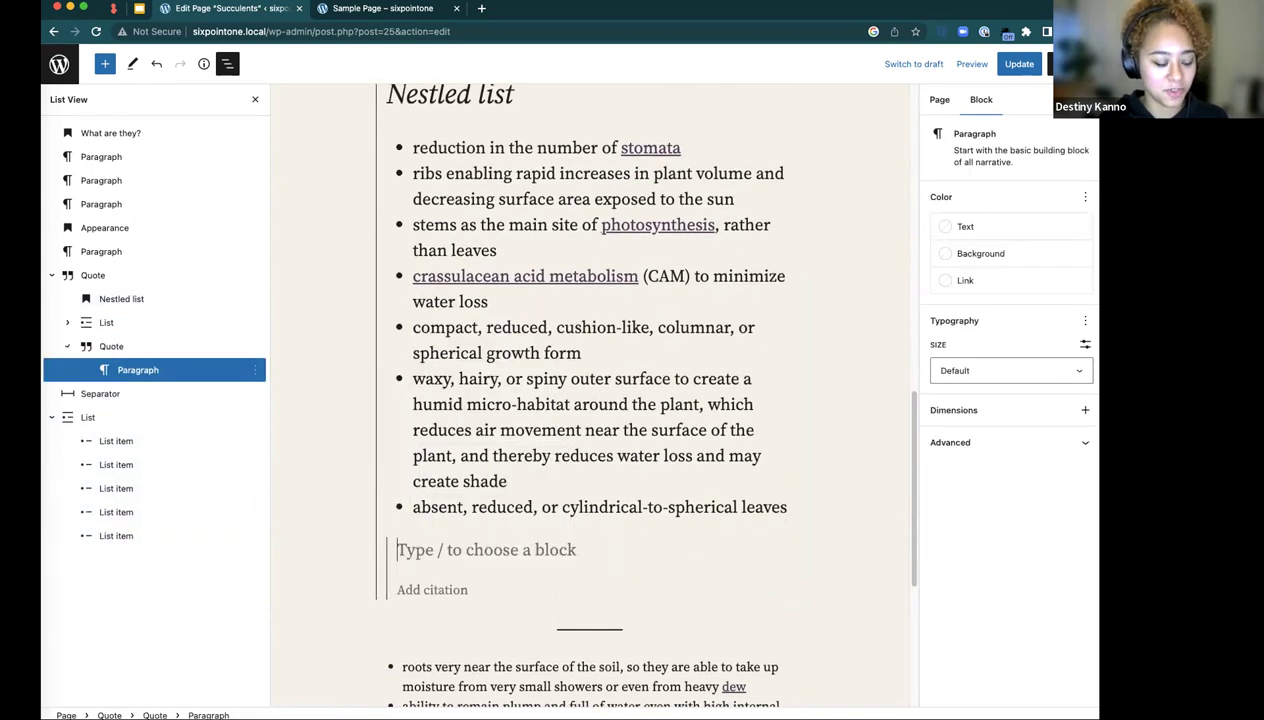
{"action": "type", "text": "/quote"}
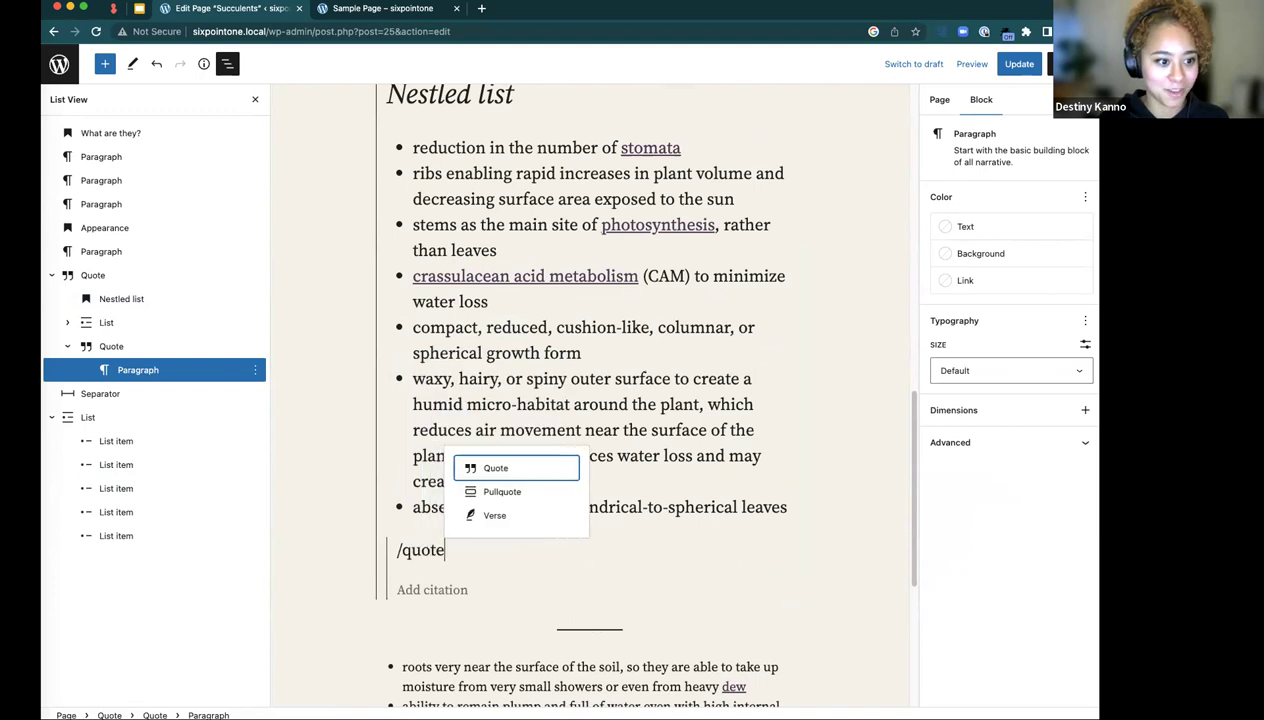
{"action": "key", "text": "Return"}
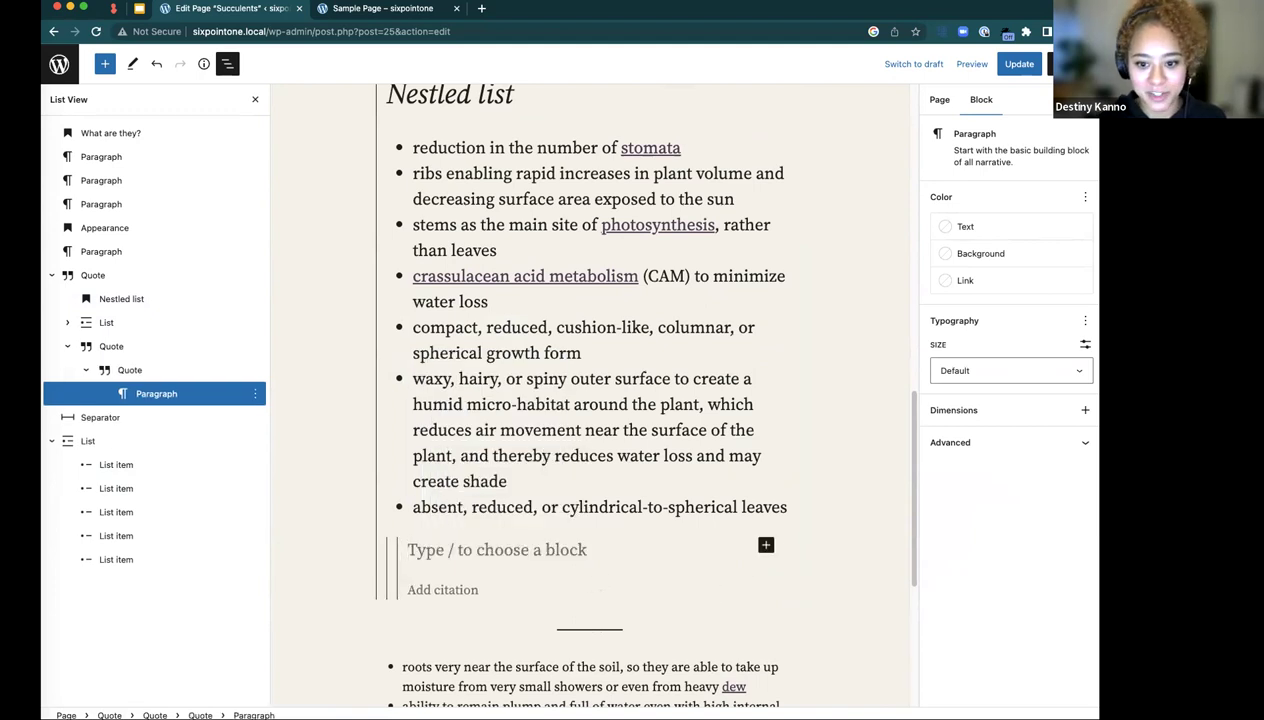
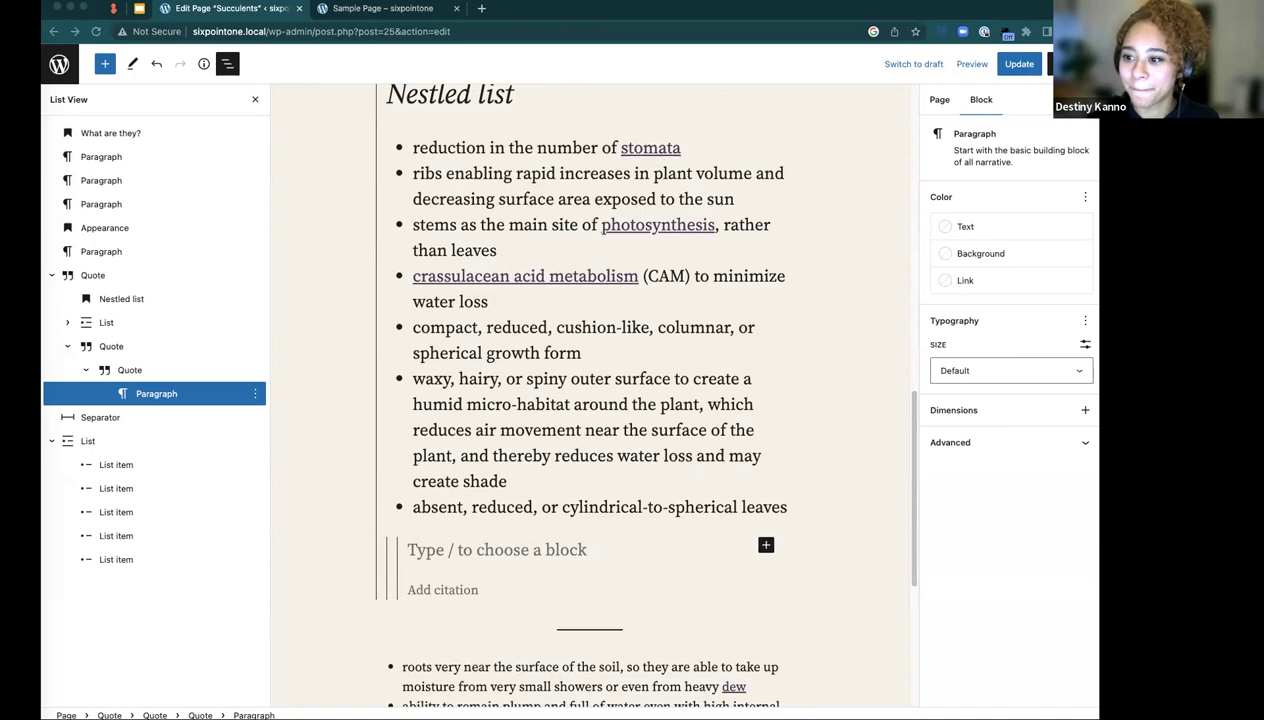
{"action": "scroll", "coordinate": [860, 412], "scroll_direction": "up", "scroll_amount": 5}
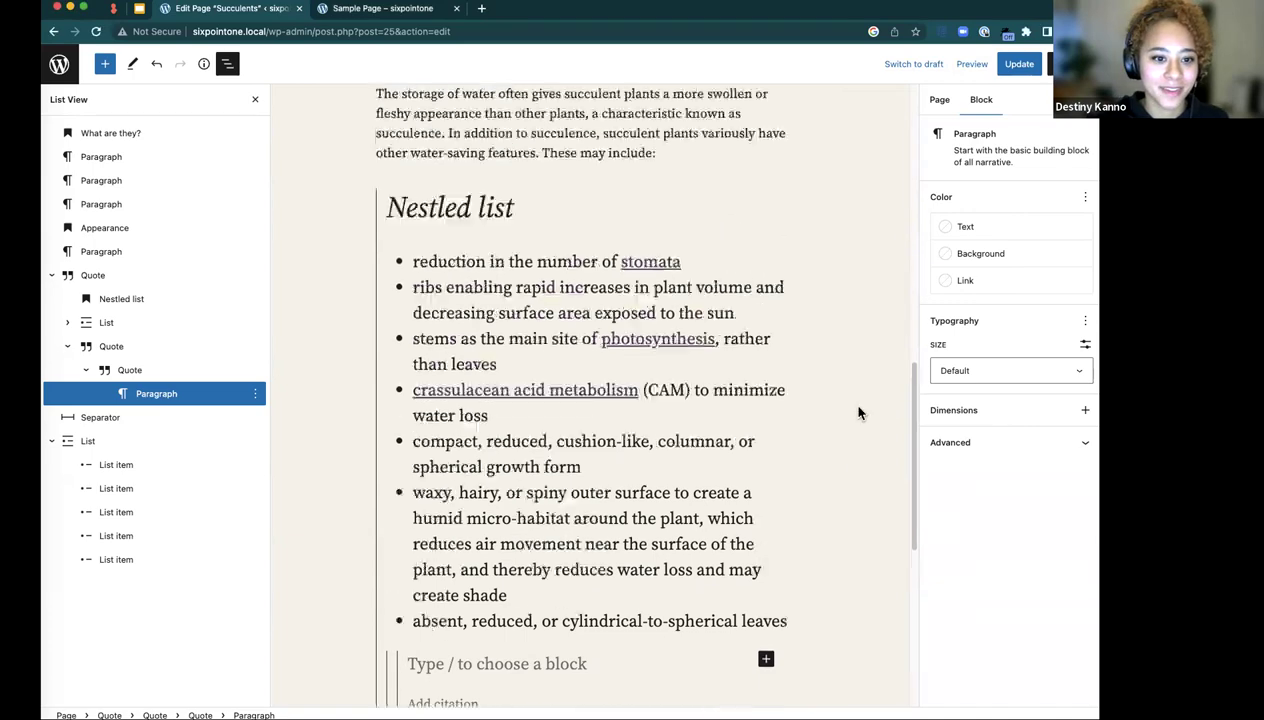
{"action": "scroll", "coordinate": [774, 403], "scroll_direction": "up", "scroll_amount": 10}
{"action": "scroll", "coordinate": [774, 403], "scroll_direction": "down", "scroll_amount": 15}
{"action": "scroll", "coordinate": [774, 403], "scroll_direction": "up", "scroll_amount": 7}
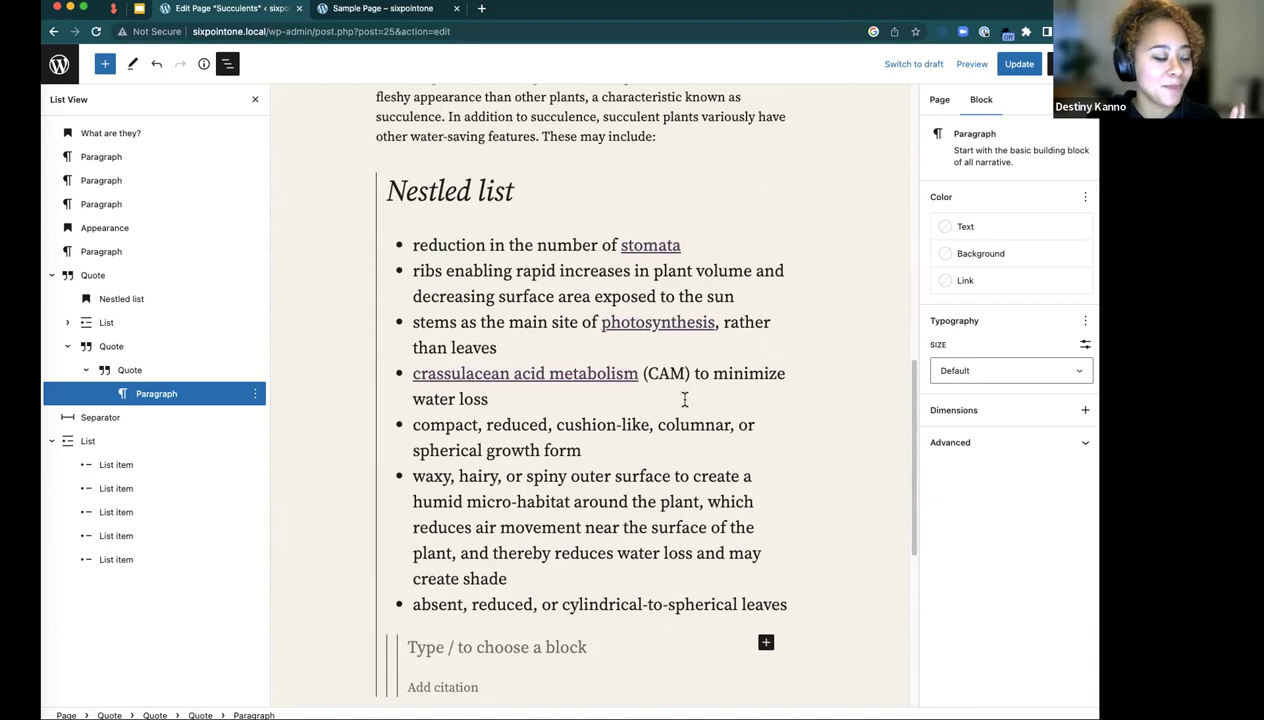
- Inspect the outer Quote block's options and its Lock settings, closing them without applying anything
{"action": "left_click", "coordinate": [94, 277]}
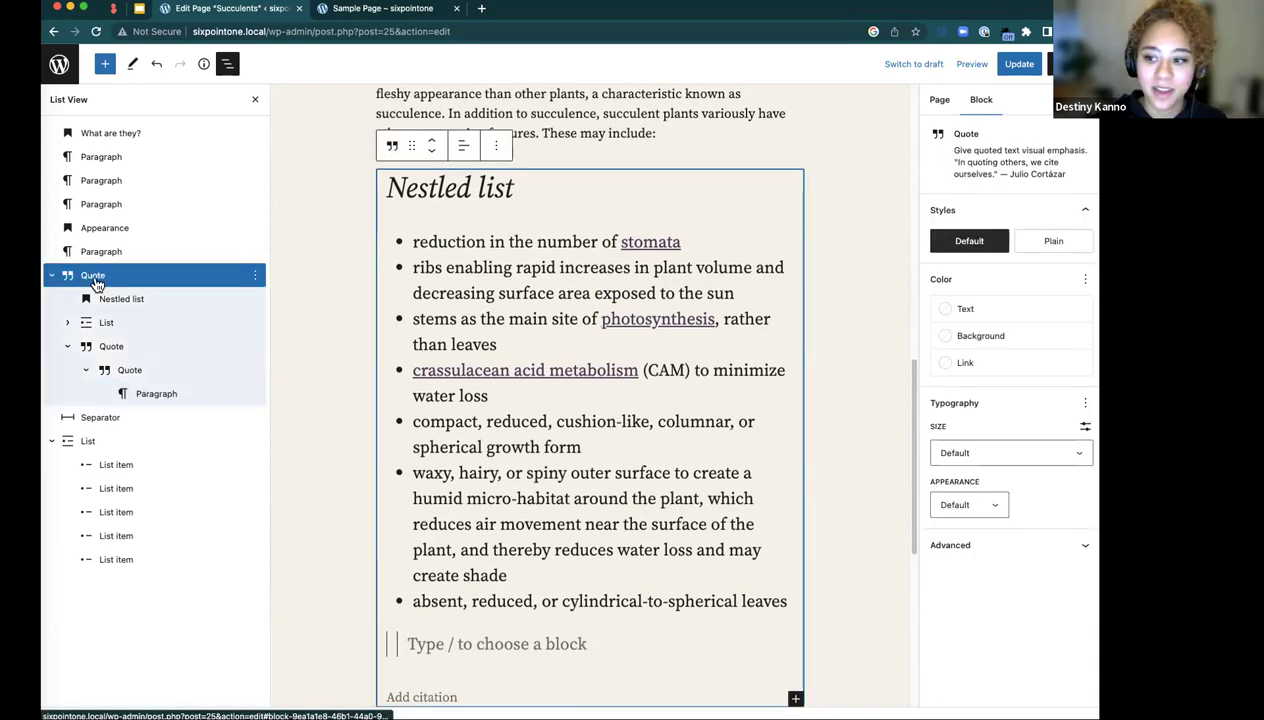
{"action": "left_click", "coordinate": [255, 276]}
{"action": "left_click", "coordinate": [292, 485]}
{"action": "left_click", "coordinate": [634, 474]}
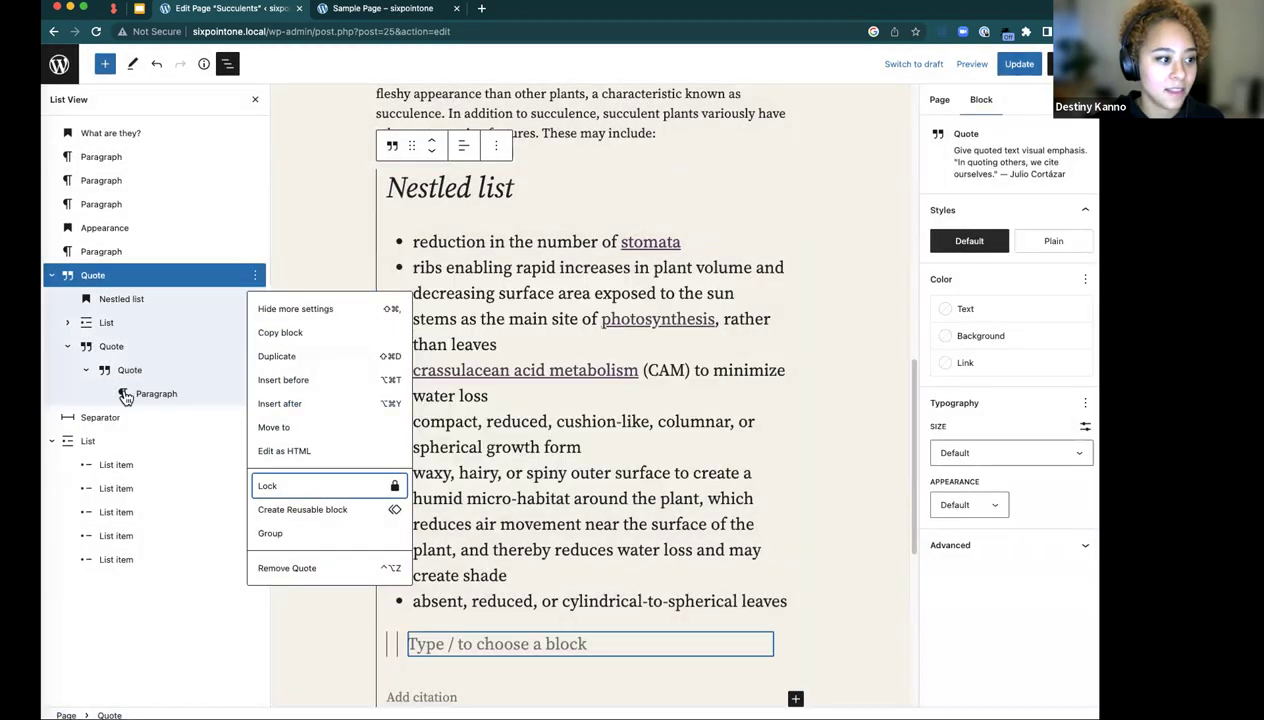
{"action": "left_click", "coordinate": [128, 281]}
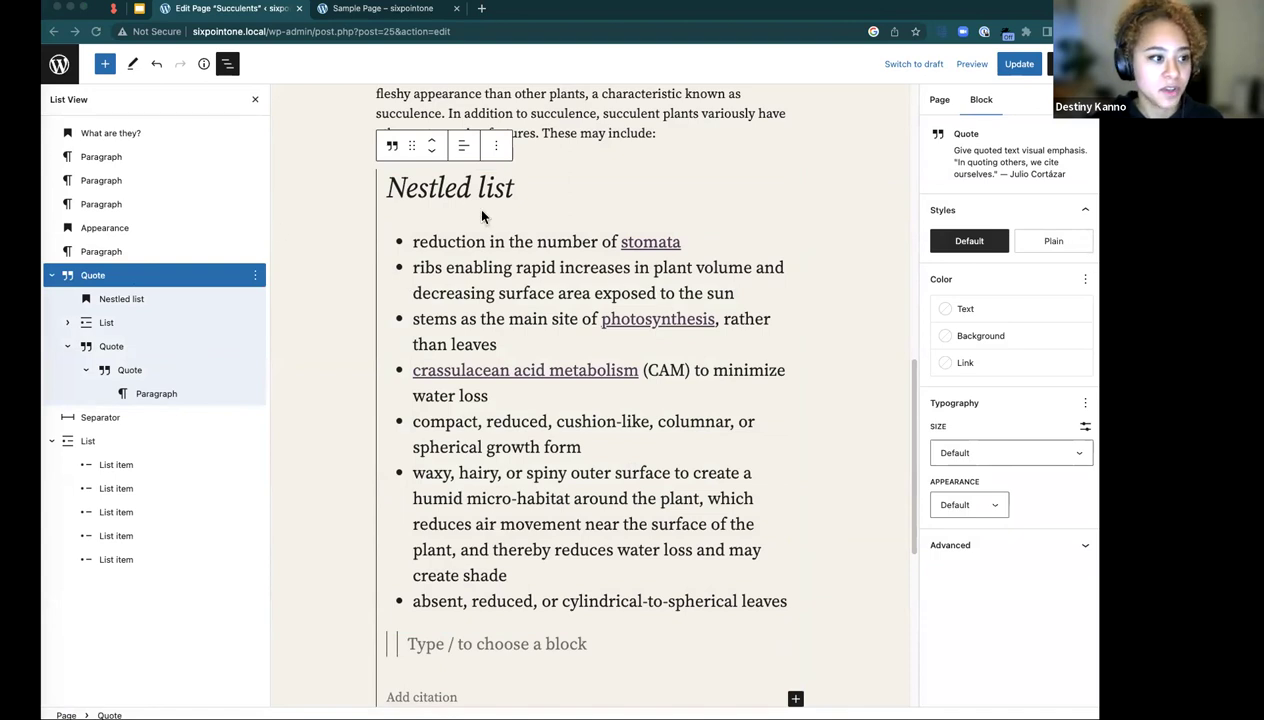
- Group the outer Quote, Separator and second List into one Group block, and expand it in List View
{"action": "left_click", "coordinate": [146, 279]}
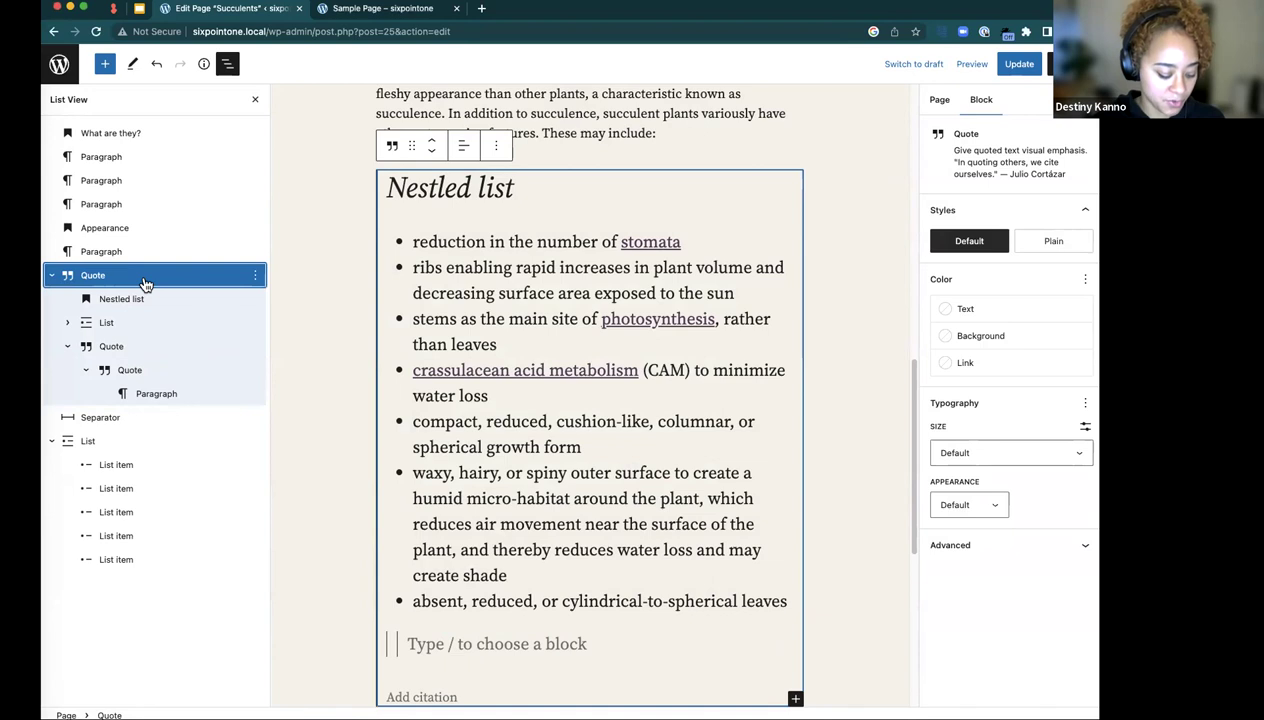
{"action": "left_click", "coordinate": [97, 441], "text": "shift"}
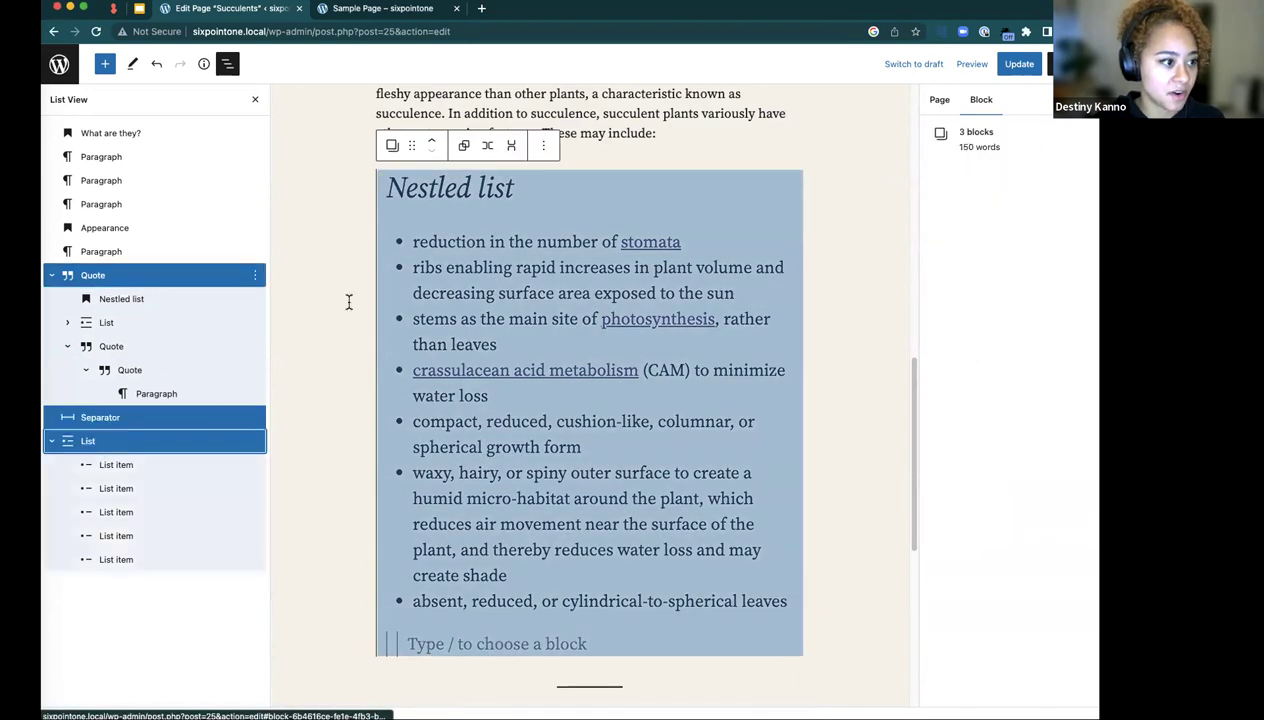
{"action": "left_click", "coordinate": [195, 227]}
{"action": "left_click", "coordinate": [150, 276]}
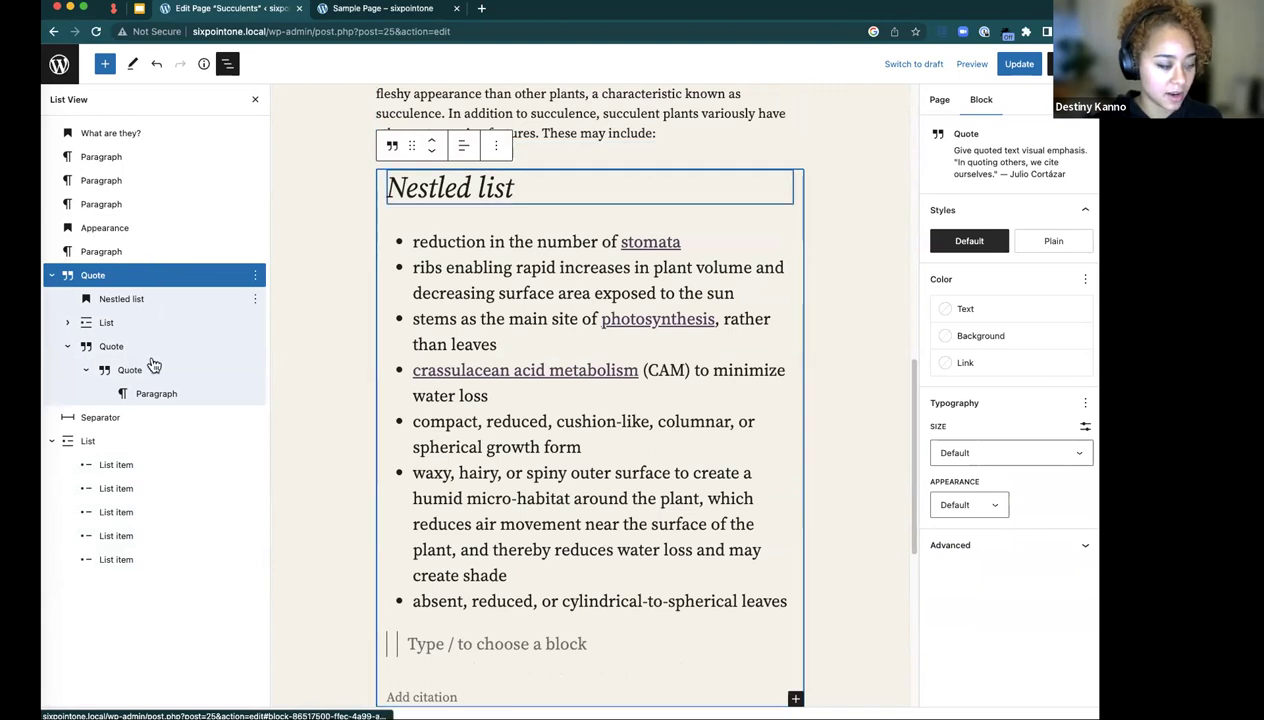
{"action": "left_click", "coordinate": [135, 441], "text": "shift"}
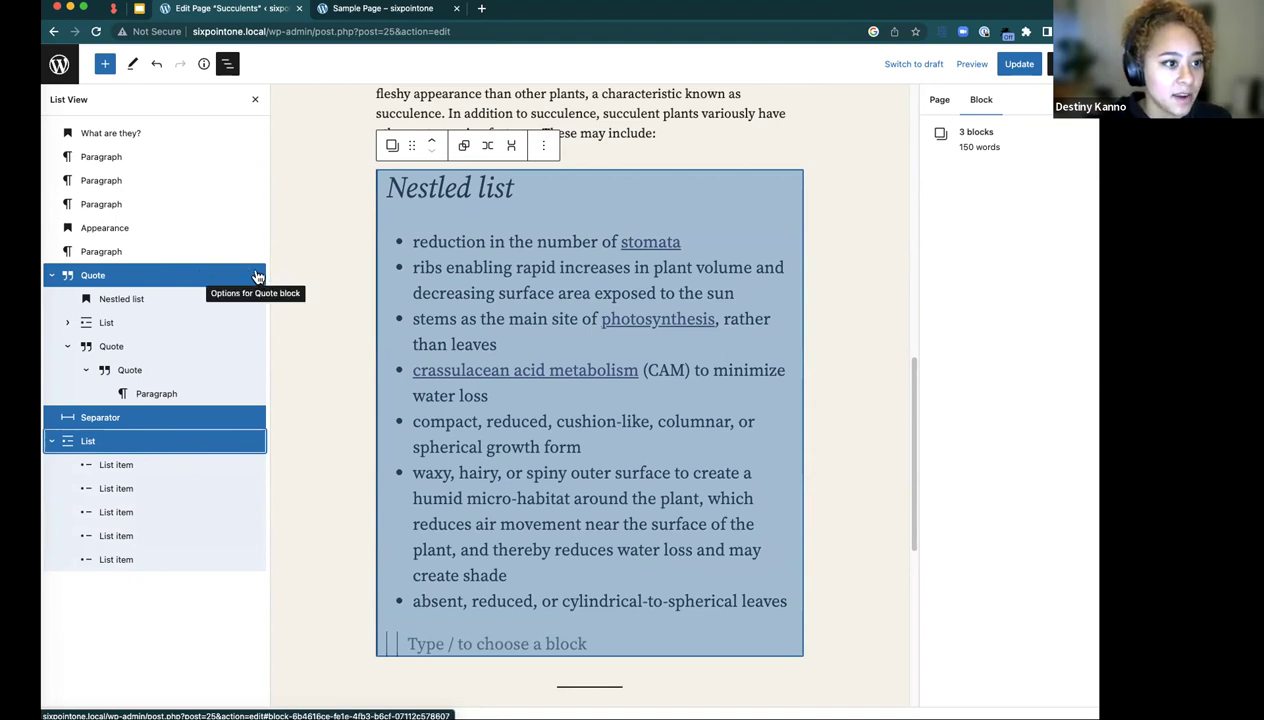
{"action": "left_click", "coordinate": [395, 148]}
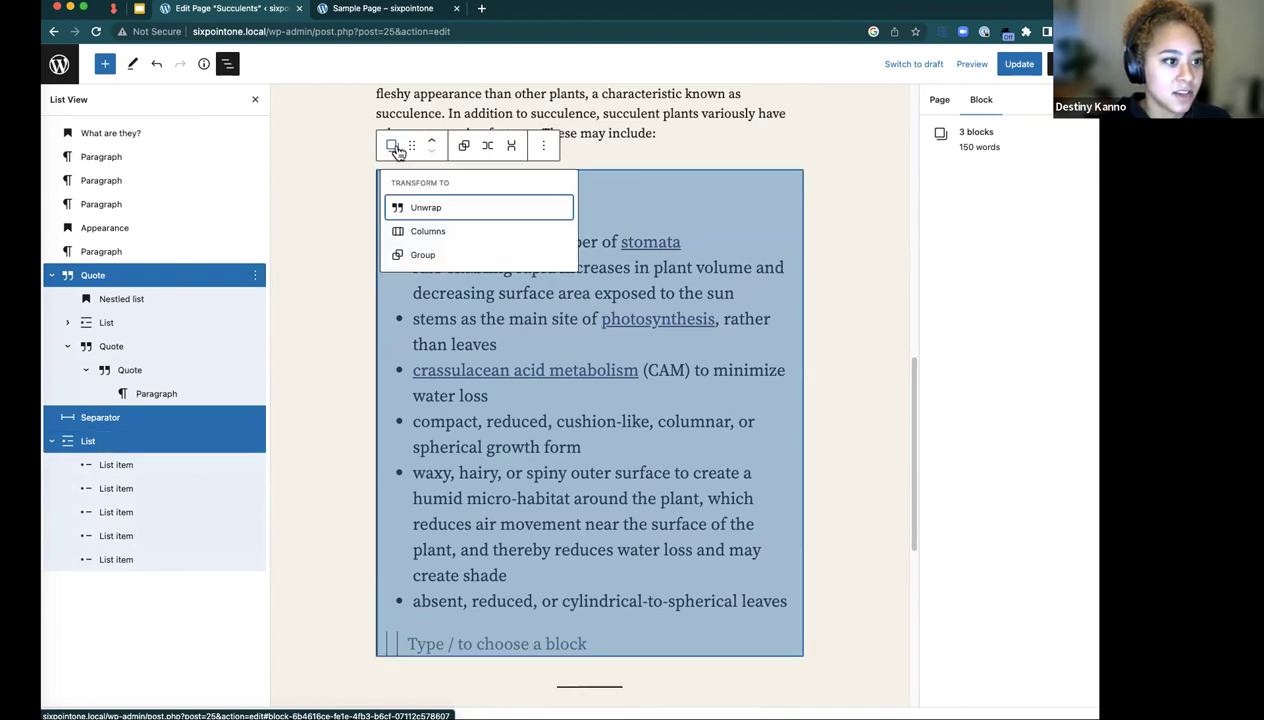
{"action": "left_click", "coordinate": [447, 258]}
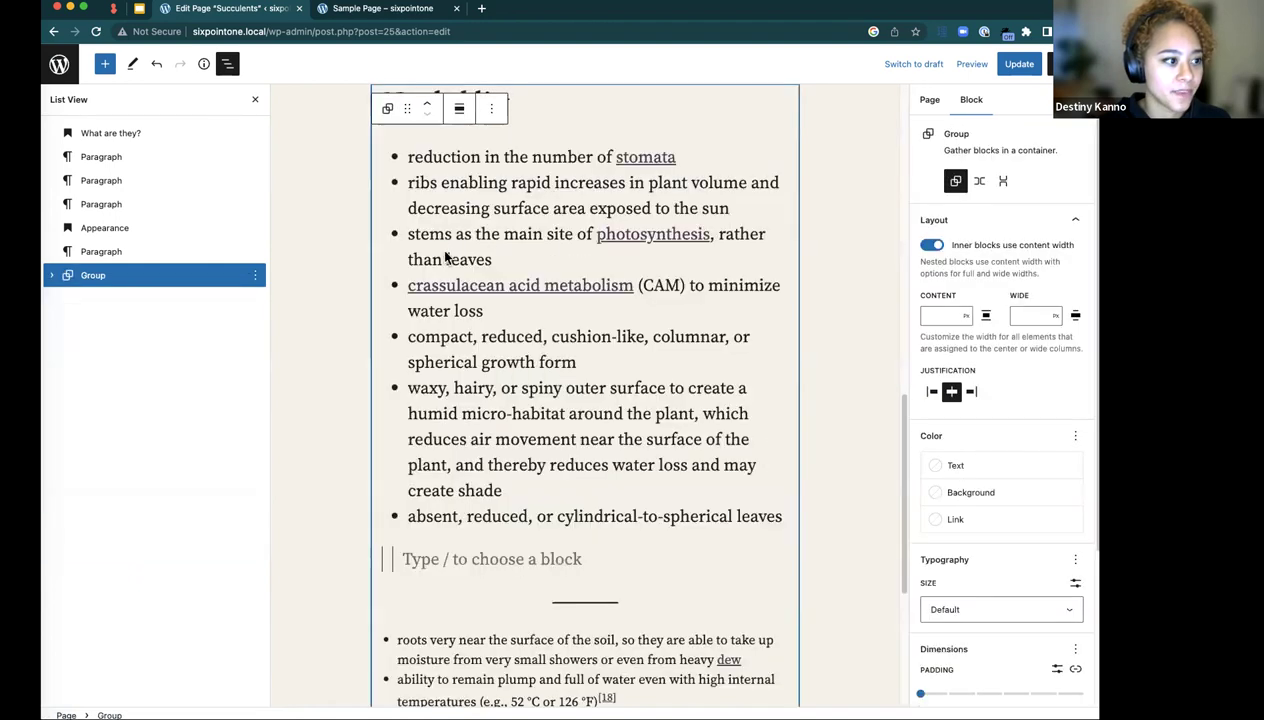
{"action": "left_click", "coordinate": [55, 278]}
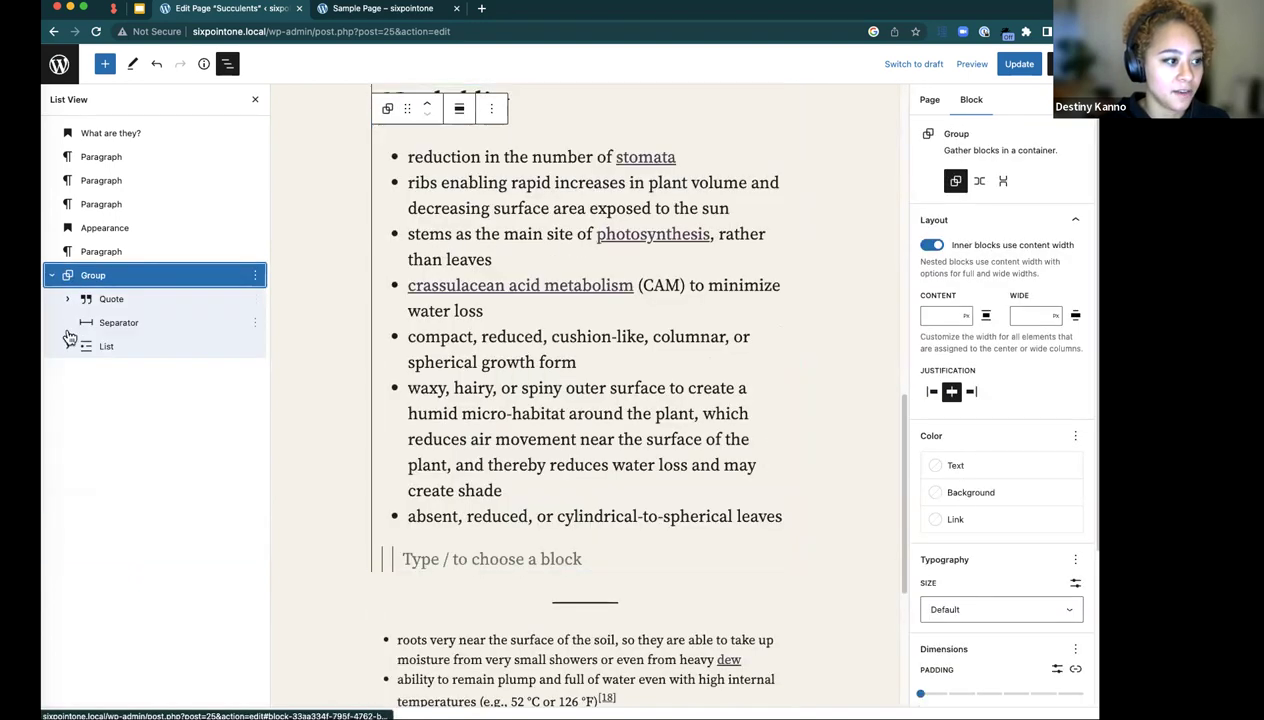
- Try out the Group block's Lock all and Apply to all blocks inside options, applying the settings with none enabled
{"action": "left_click", "coordinate": [255, 278]}
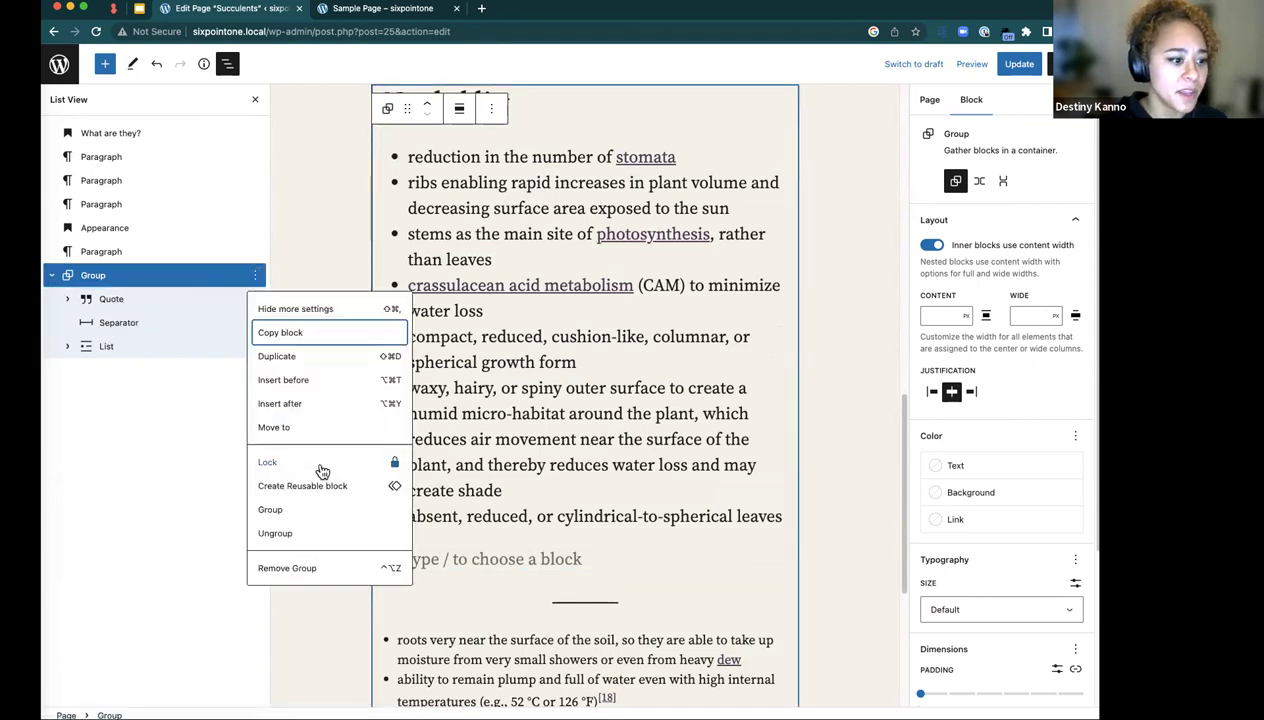
{"action": "left_click", "coordinate": [304, 461]}
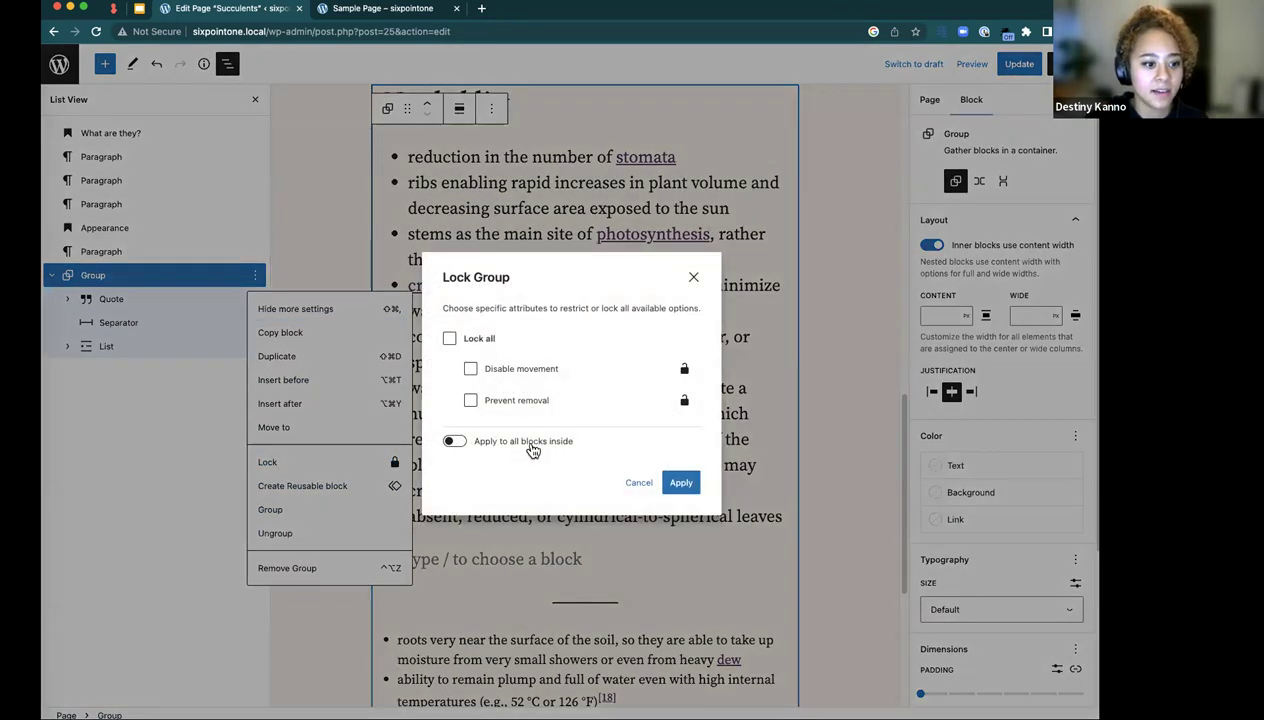
{"action": "left_click", "coordinate": [533, 451]}
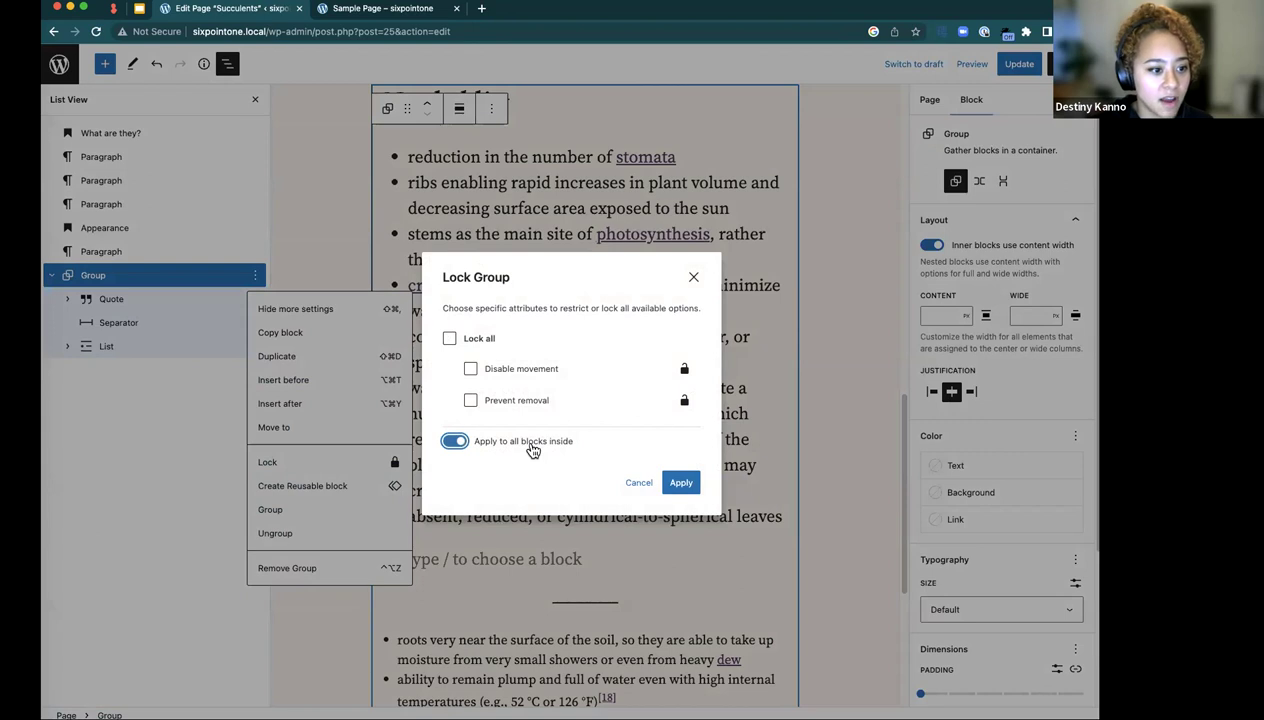
{"action": "left_click", "coordinate": [449, 339]}
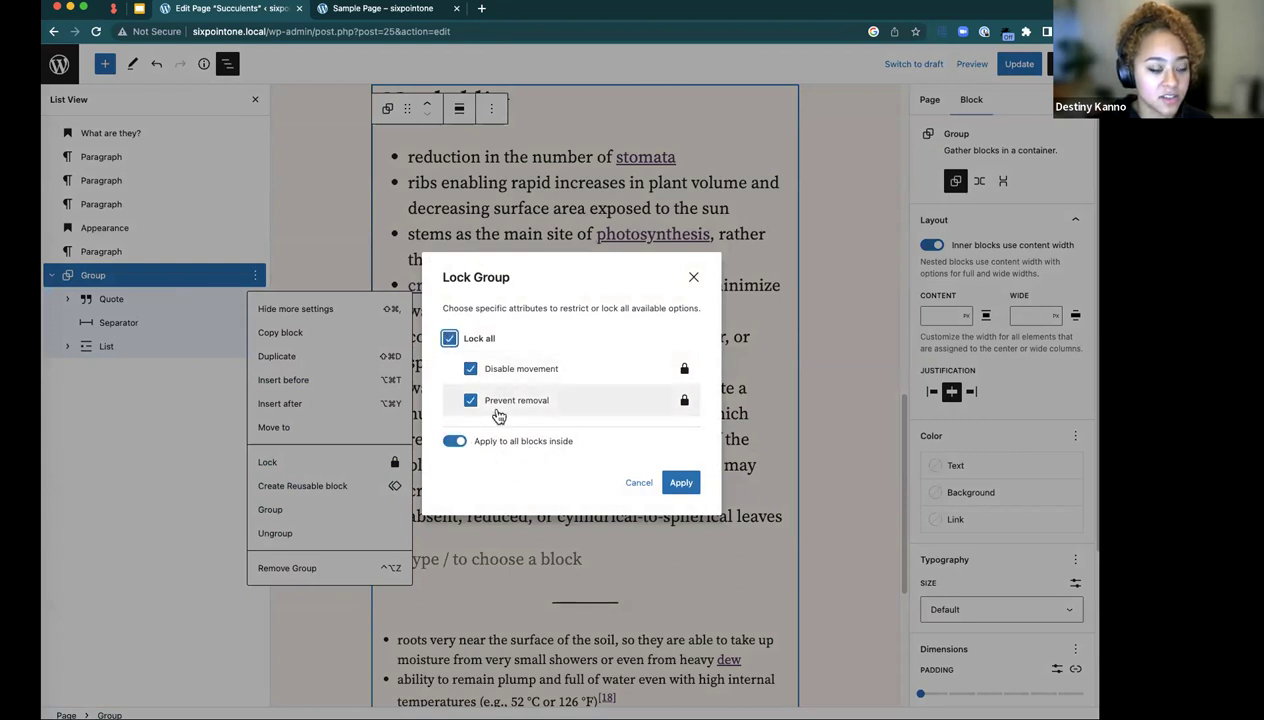
{"action": "left_click", "coordinate": [452, 441]}
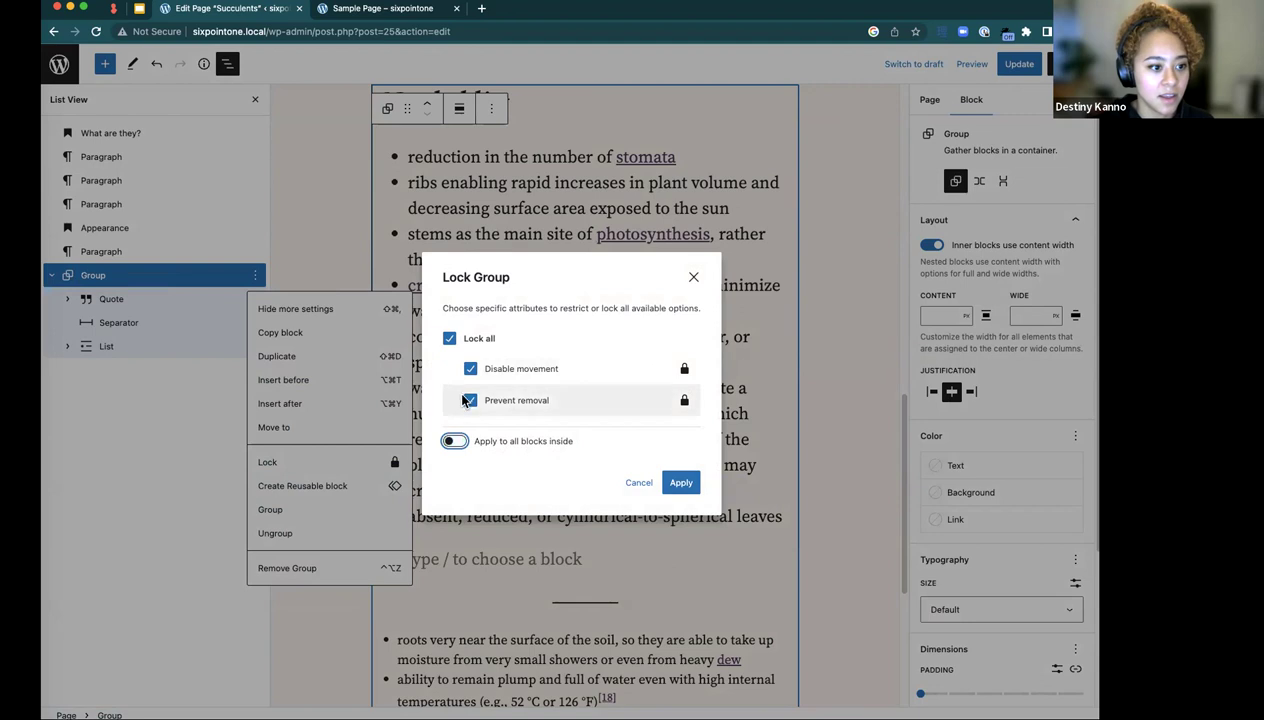
{"action": "left_click", "coordinate": [470, 400]}
{"action": "left_click", "coordinate": [450, 340]}
{"action": "left_click", "coordinate": [450, 340]}
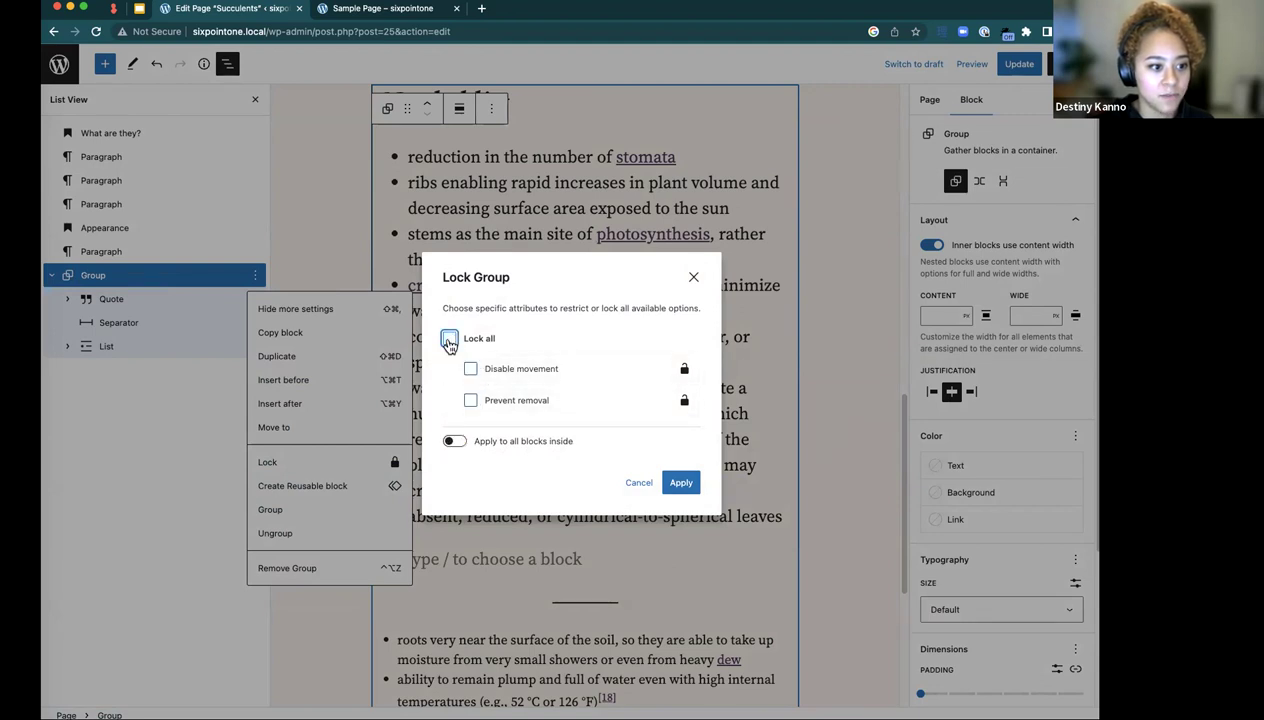
{"action": "left_click", "coordinate": [680, 482]}
- Inspect the Lock settings of the Quote block inside the Group, closing them without applying anything
{"action": "left_click", "coordinate": [170, 302]}
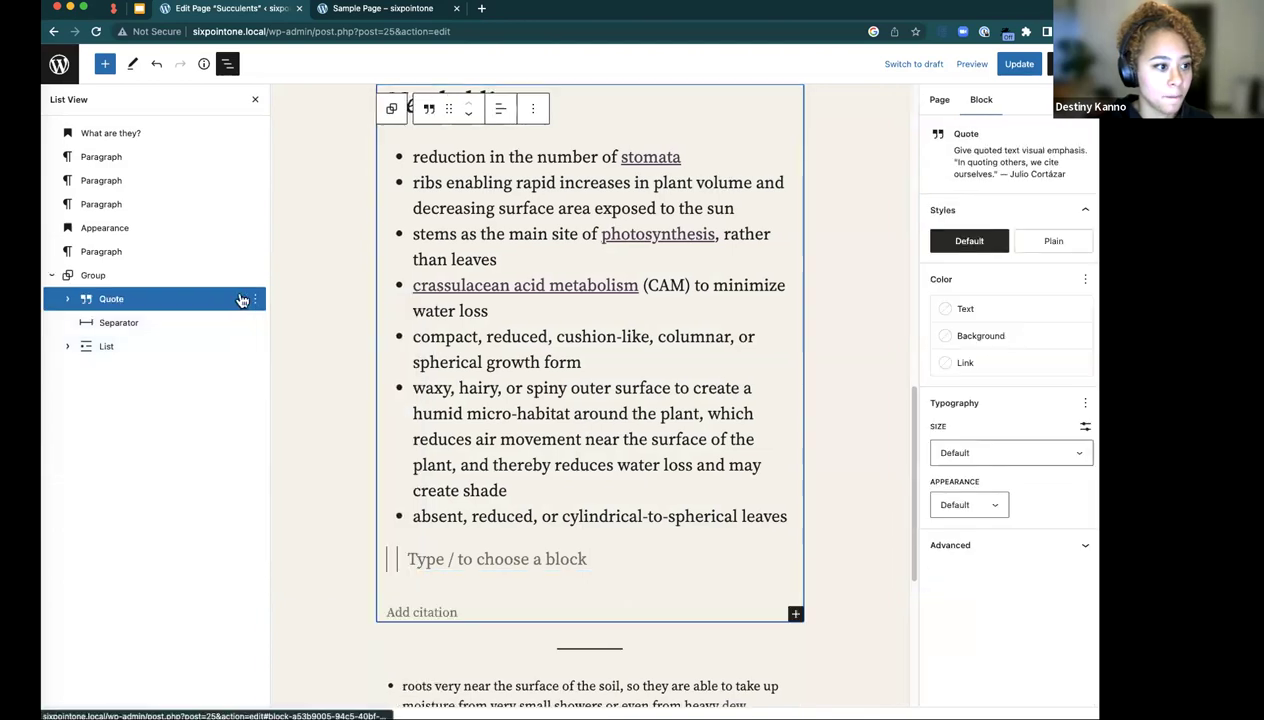
{"action": "left_click", "coordinate": [258, 299]}
{"action": "left_click", "coordinate": [322, 533]}
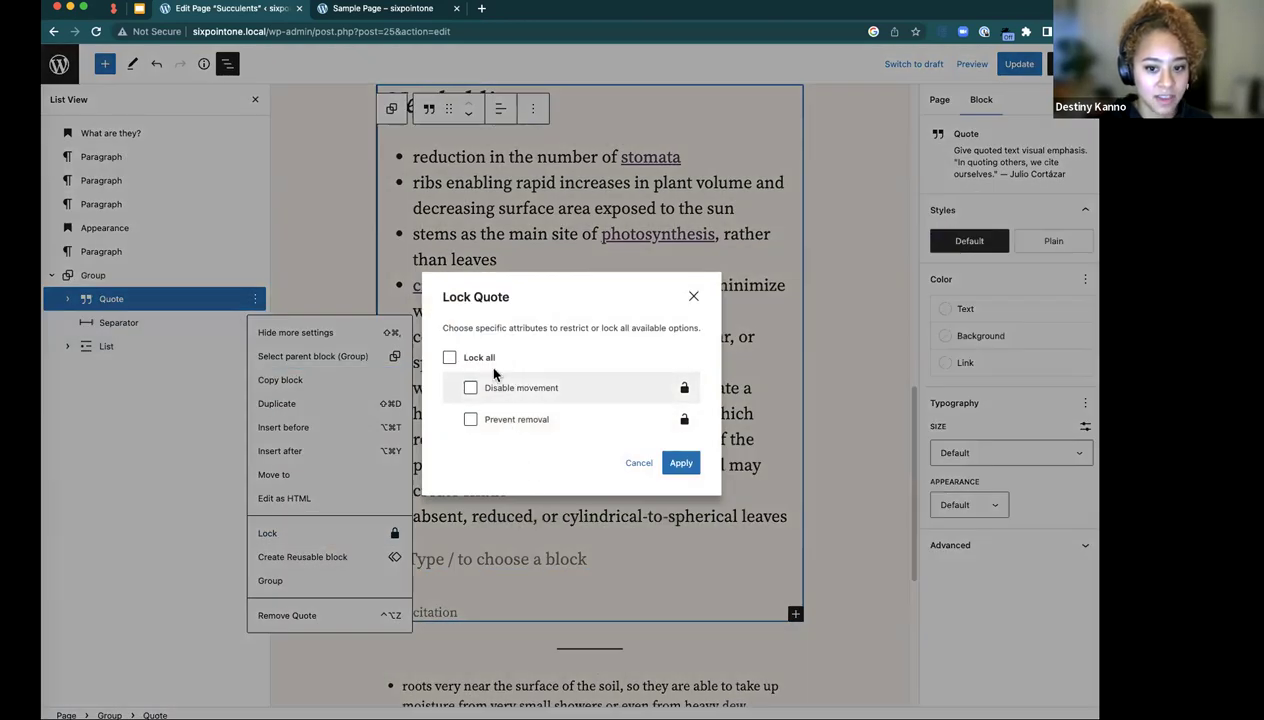
{"action": "left_click", "coordinate": [693, 296]}
- Lock the Group block against movement and removal, applying the lock to all blocks inside
{"action": "left_click", "coordinate": [115, 275]}
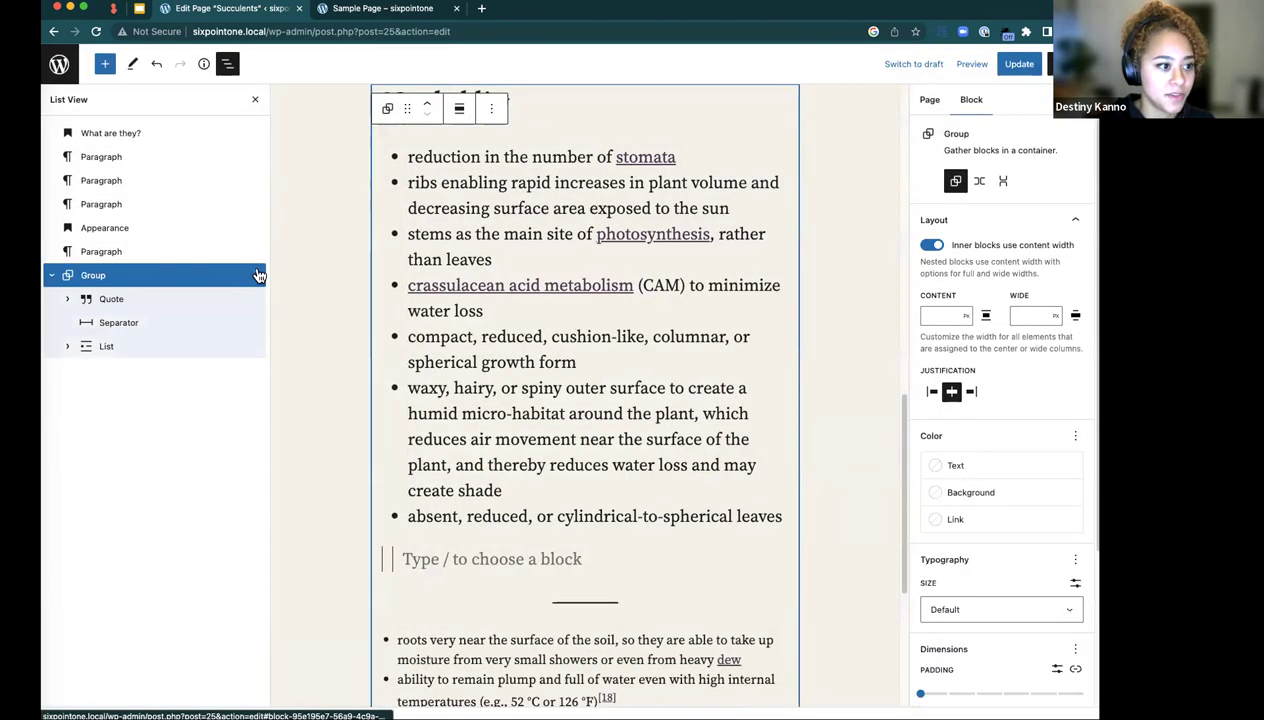
{"action": "left_click", "coordinate": [255, 275]}
{"action": "left_click", "coordinate": [310, 463]}
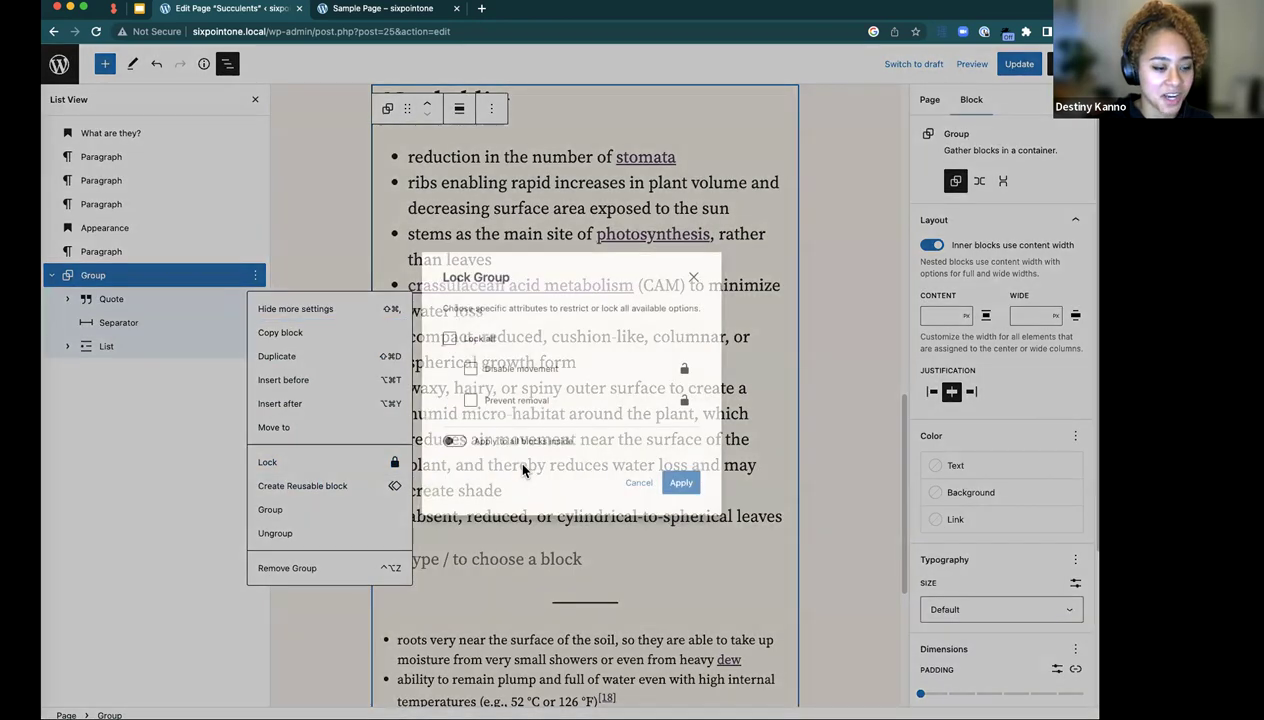
{"action": "left_click", "coordinate": [453, 442]}
{"action": "left_click", "coordinate": [450, 340]}
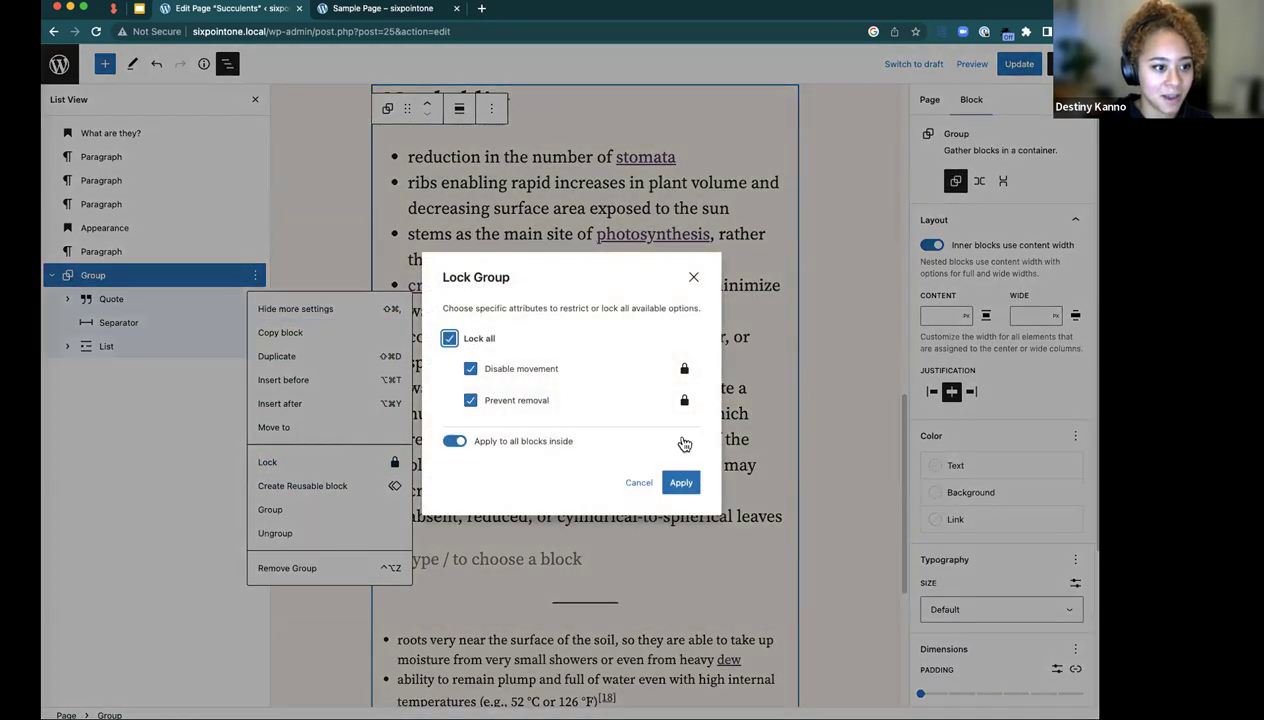
{"action": "left_click", "coordinate": [680, 482]}
- Test text editing in the locked Group by adding "ffff" before "the plant" in the sixth list item and removing it
{"action": "left_click", "coordinate": [585, 405]}
{"action": "scroll", "coordinate": [585, 405], "scroll_direction": "up", "scroll_amount": 1}
{"action": "left_click_drag", "start_coordinate": [614, 460], "coordinate": [570, 487]}
{"action": "left_click", "coordinate": [633, 485]}
{"action": "type", "text": "ffff"}
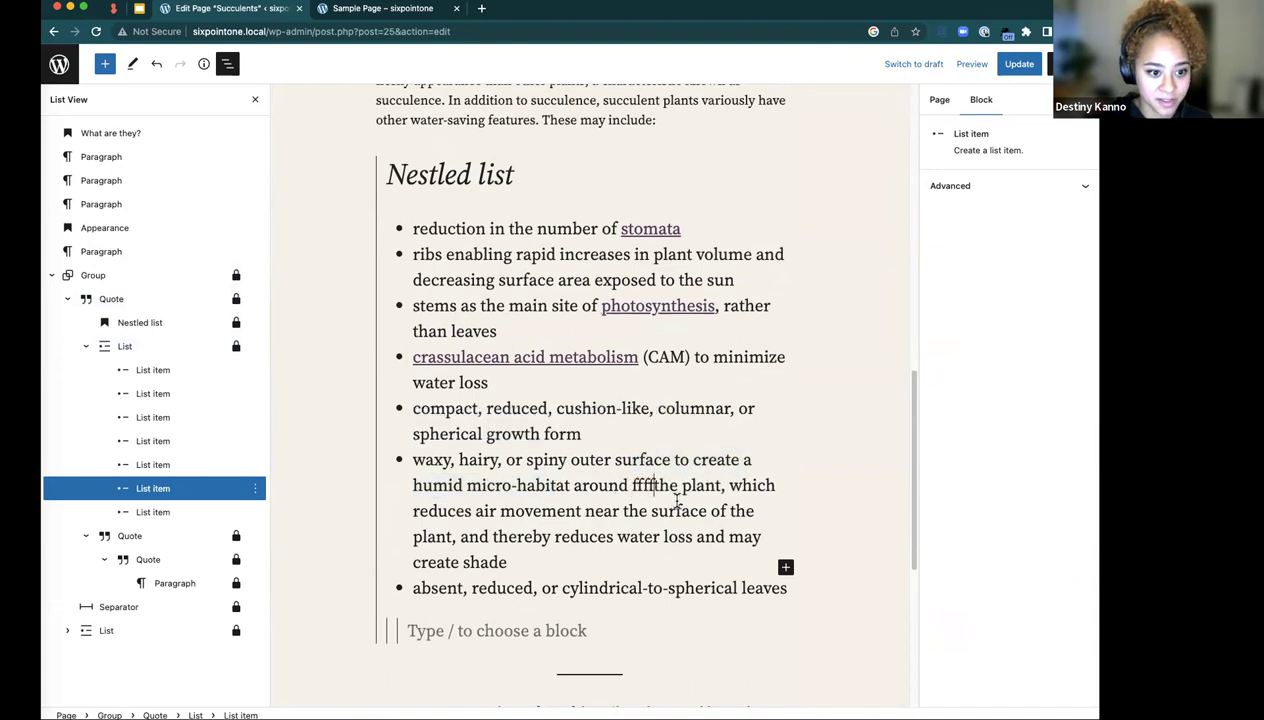
{"action": "key", "text": "super+Tab"}
{"action": "key", "text": "super+Tab"}
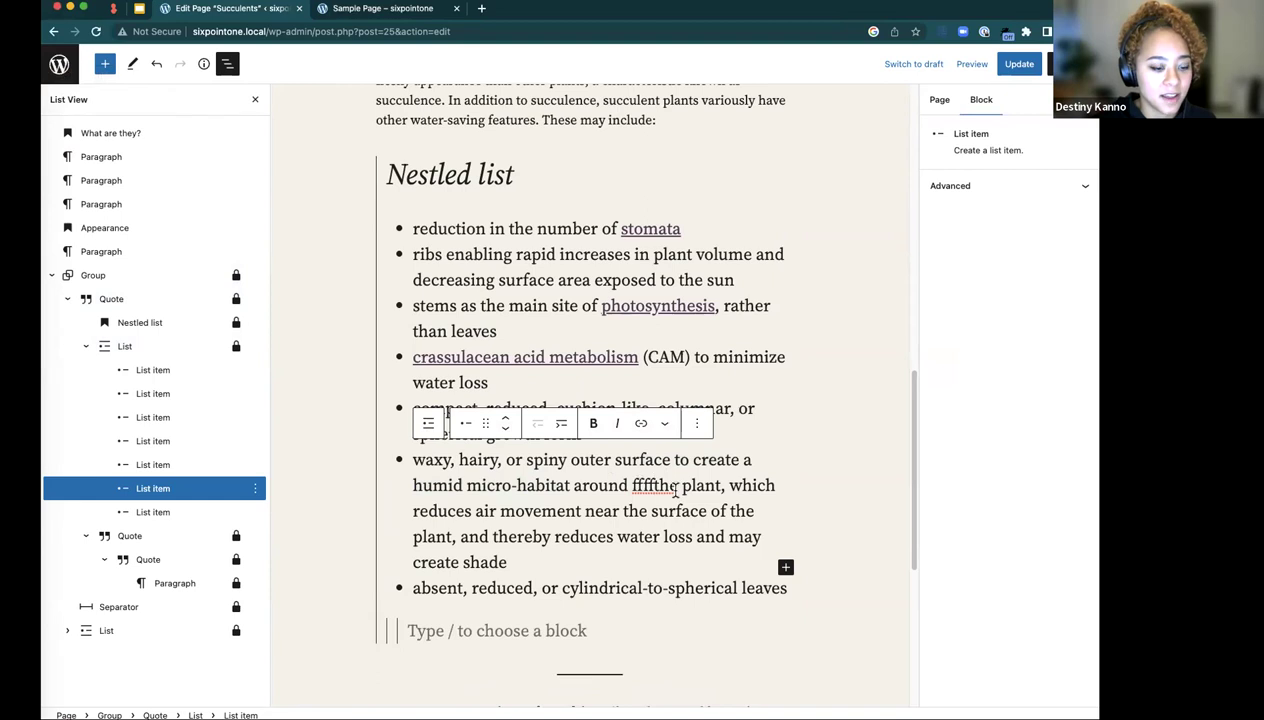
{"action": "key", "text": "BackSpace"}
{"action": "key", "text": "BackSpace"}
{"action": "key", "text": "BackSpace"}
{"action": "key", "text": "BackSpace"}
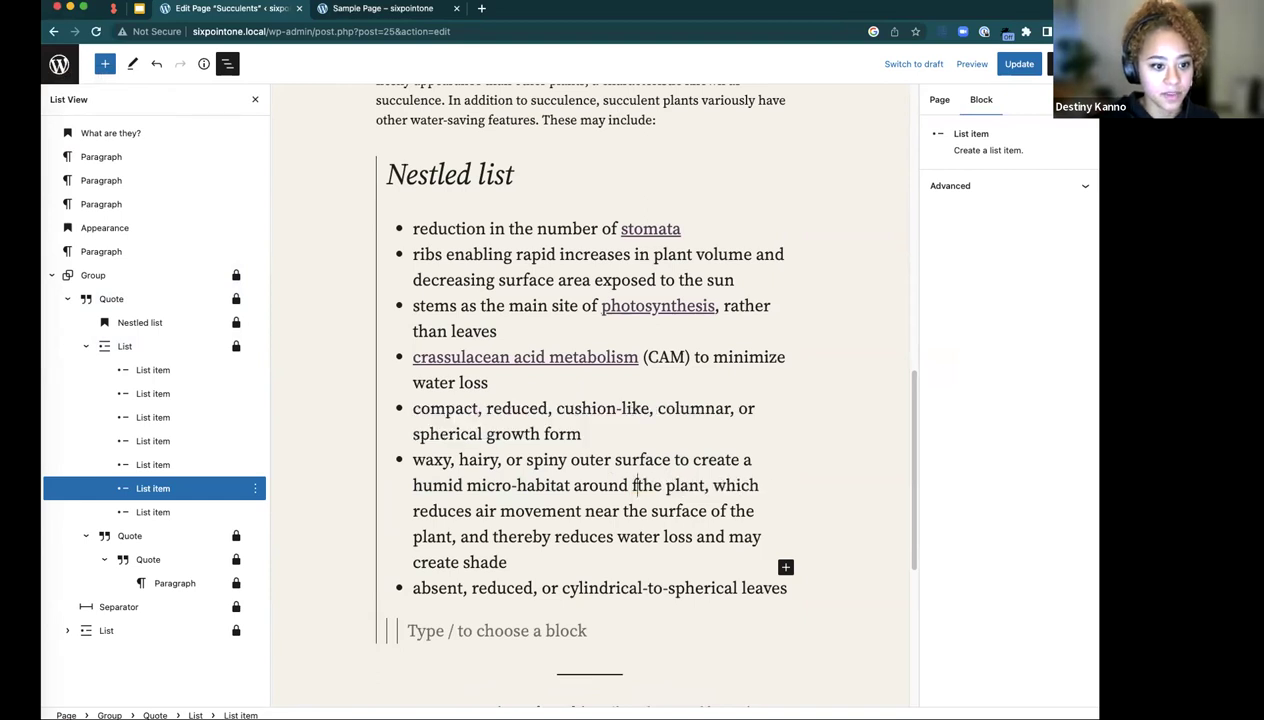
{"action": "type", "text": "ffff"}
{"action": "key", "text": "BackSpace"}
{"action": "key", "text": "BackSpace"}
{"action": "key", "text": "BackSpace"}
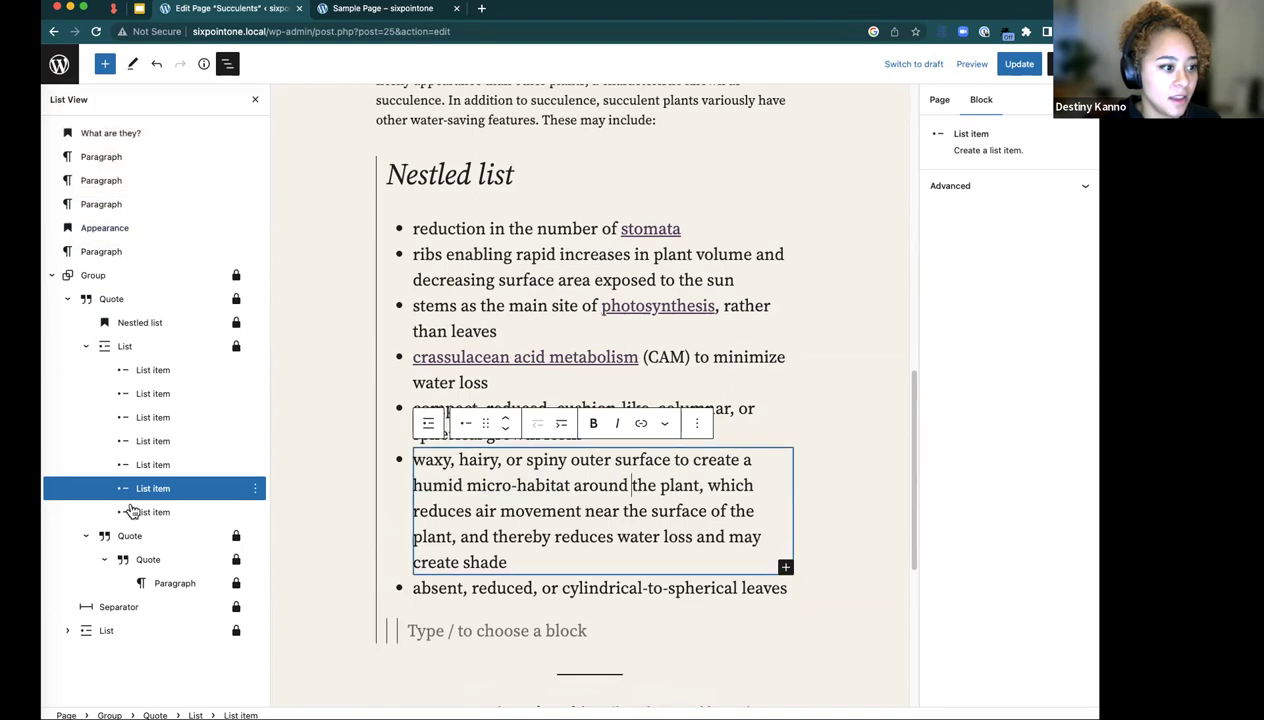
- Try to move the locked Group block up among the opening paragraphs
{"action": "left_click_drag", "start_coordinate": [160, 278], "coordinate": [134, 184]}
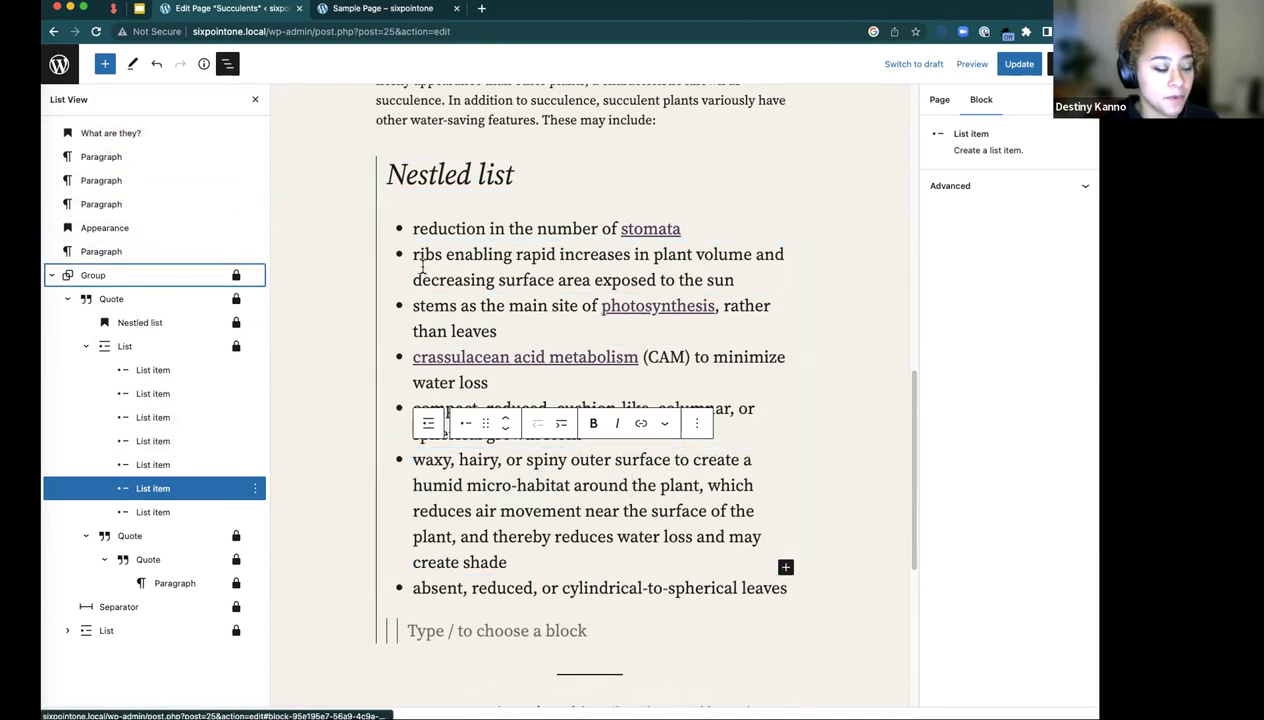
{"action": "left_click", "coordinate": [511, 307]}
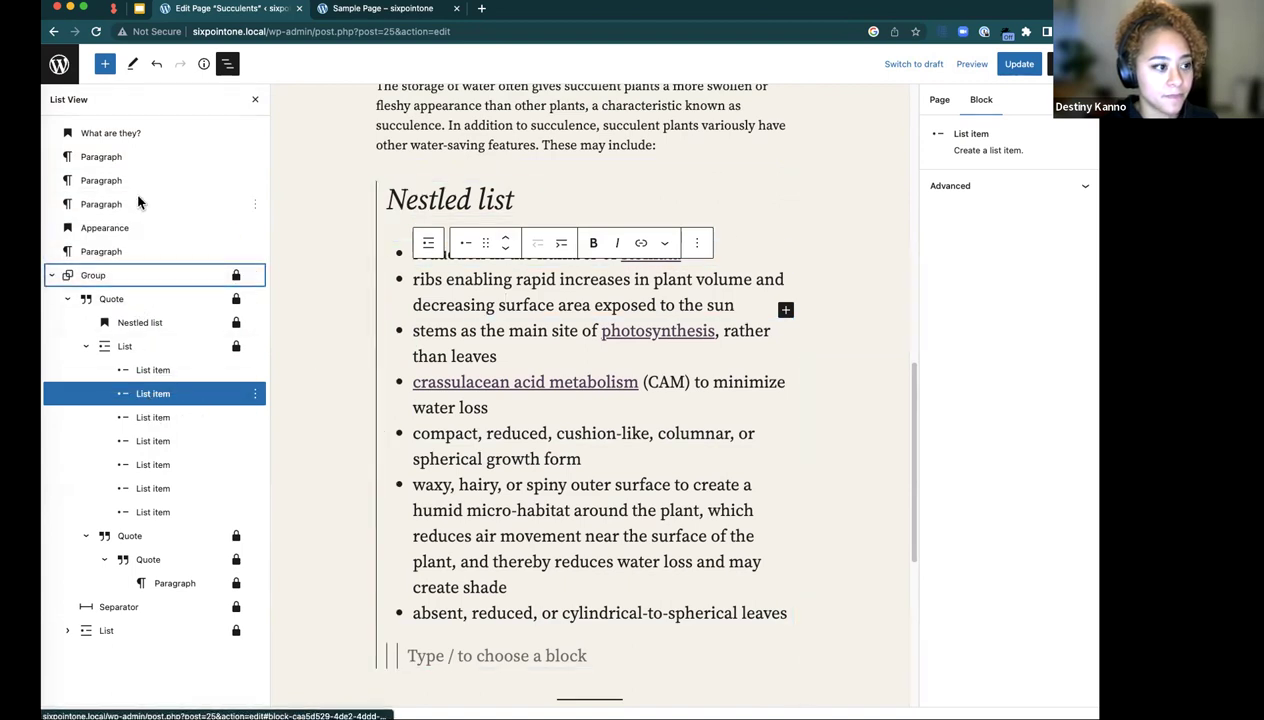
{"action": "left_click", "coordinate": [481, 356]}
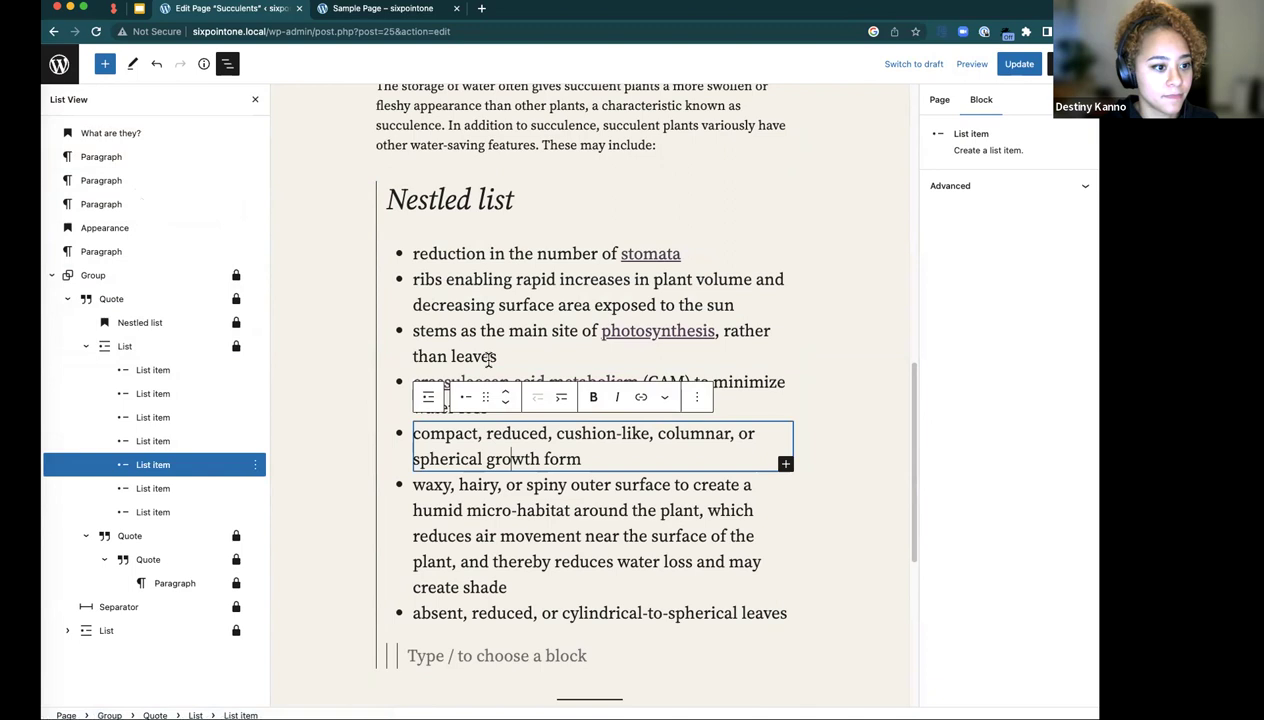
- Unlock the Group block by disabling Lock all and Apply to all blocks inside, and apply the change
{"action": "left_click", "coordinate": [113, 285]}
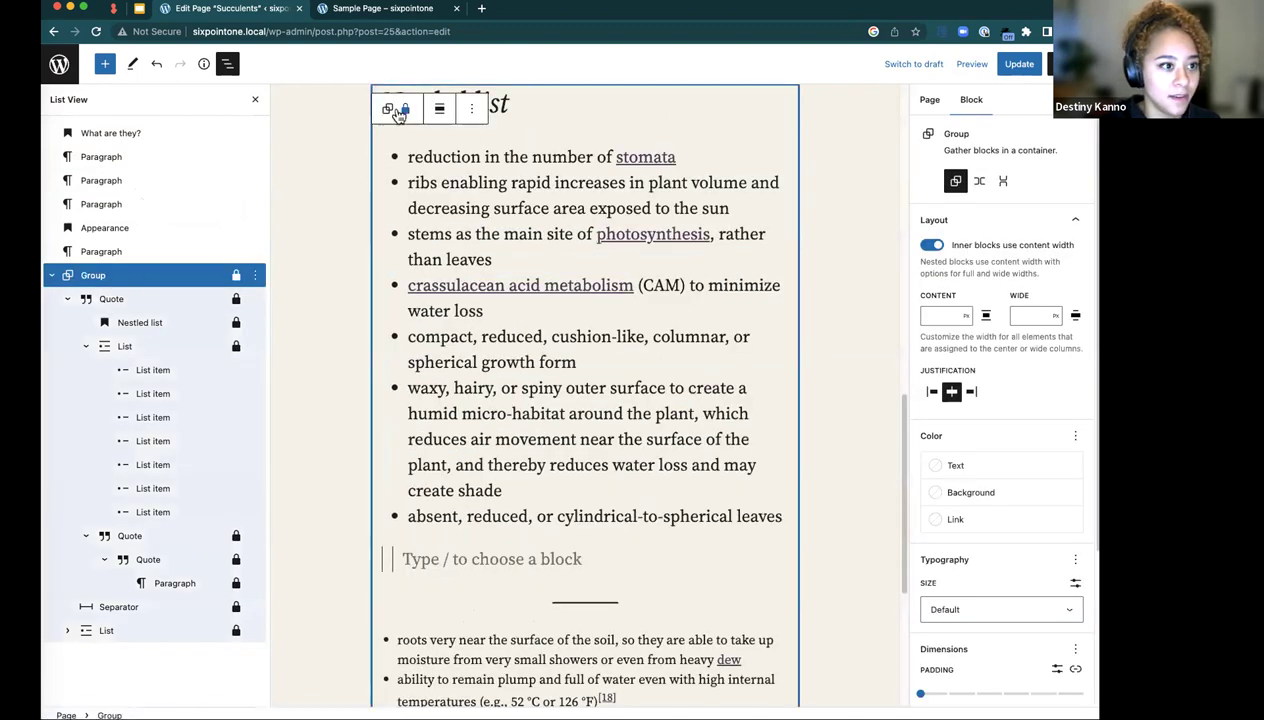
{"action": "left_click", "coordinate": [406, 110]}
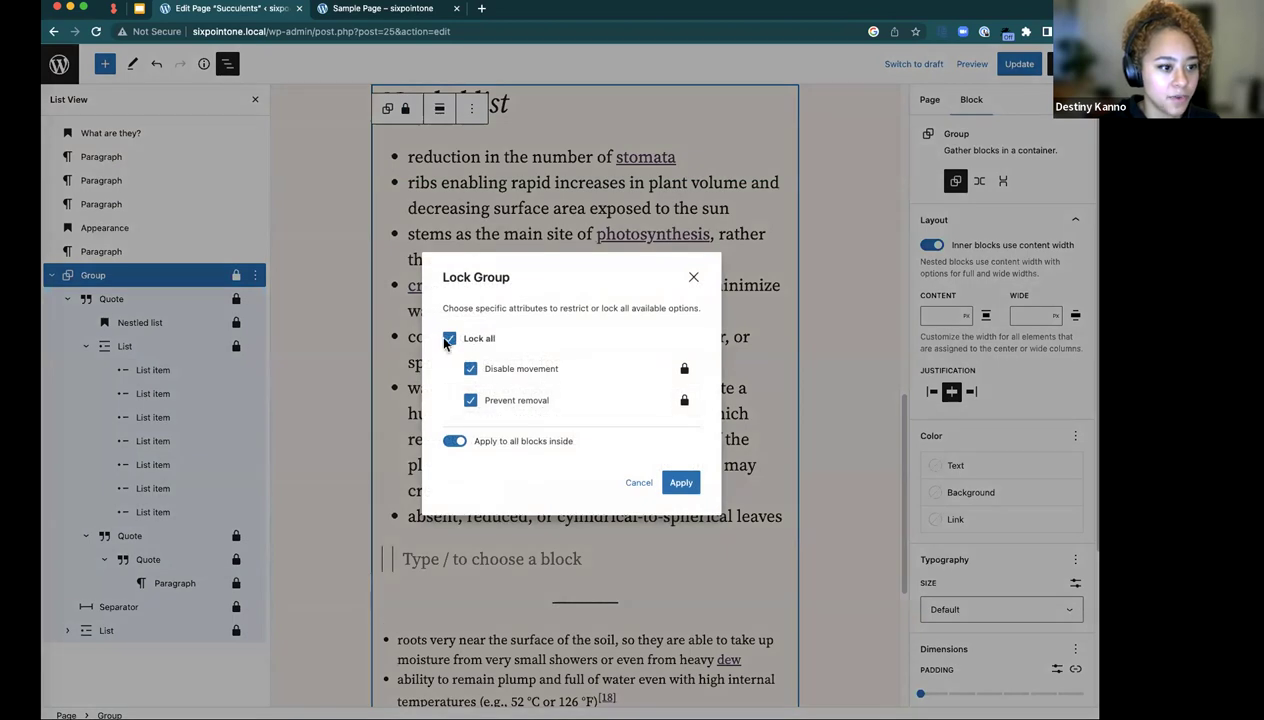
{"action": "left_click", "coordinate": [449, 338]}
{"action": "left_click", "coordinate": [455, 441]}
{"action": "left_click", "coordinate": [680, 482]}
- Close List View and return to the top of the page, clearing the block selection to show the page settings
{"action": "scroll", "coordinate": [541, 411], "scroll_direction": "up", "scroll_amount": 2}
{"action": "scroll", "coordinate": [541, 411], "scroll_direction": "up", "scroll_amount": 2}
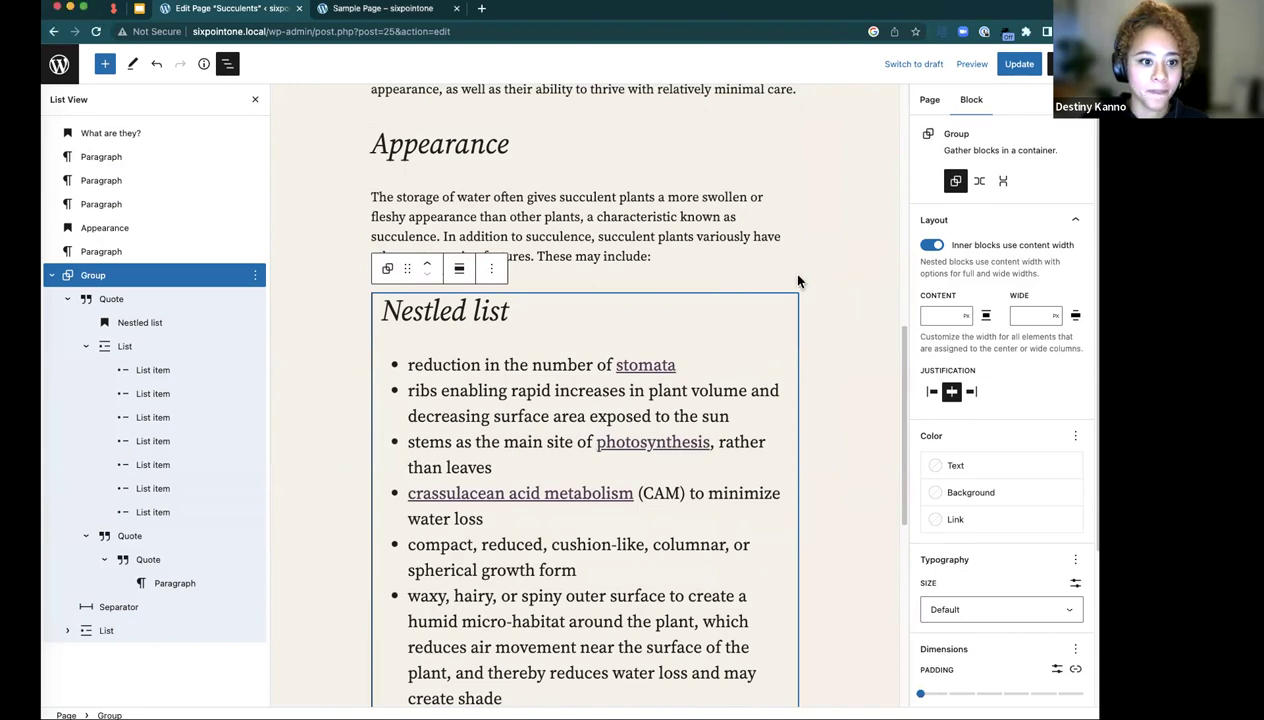
{"action": "scroll", "coordinate": [774, 269], "scroll_direction": "up", "scroll_amount": 10}
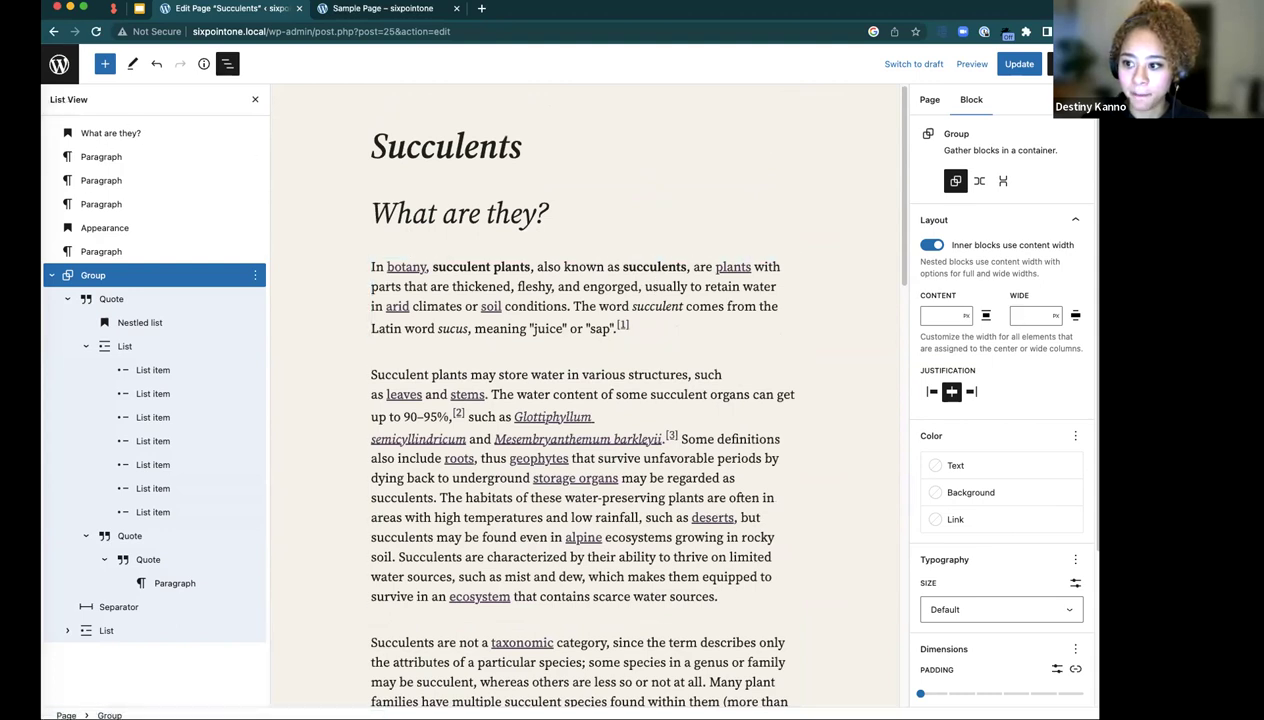
{"action": "left_click", "coordinate": [399, 289]}
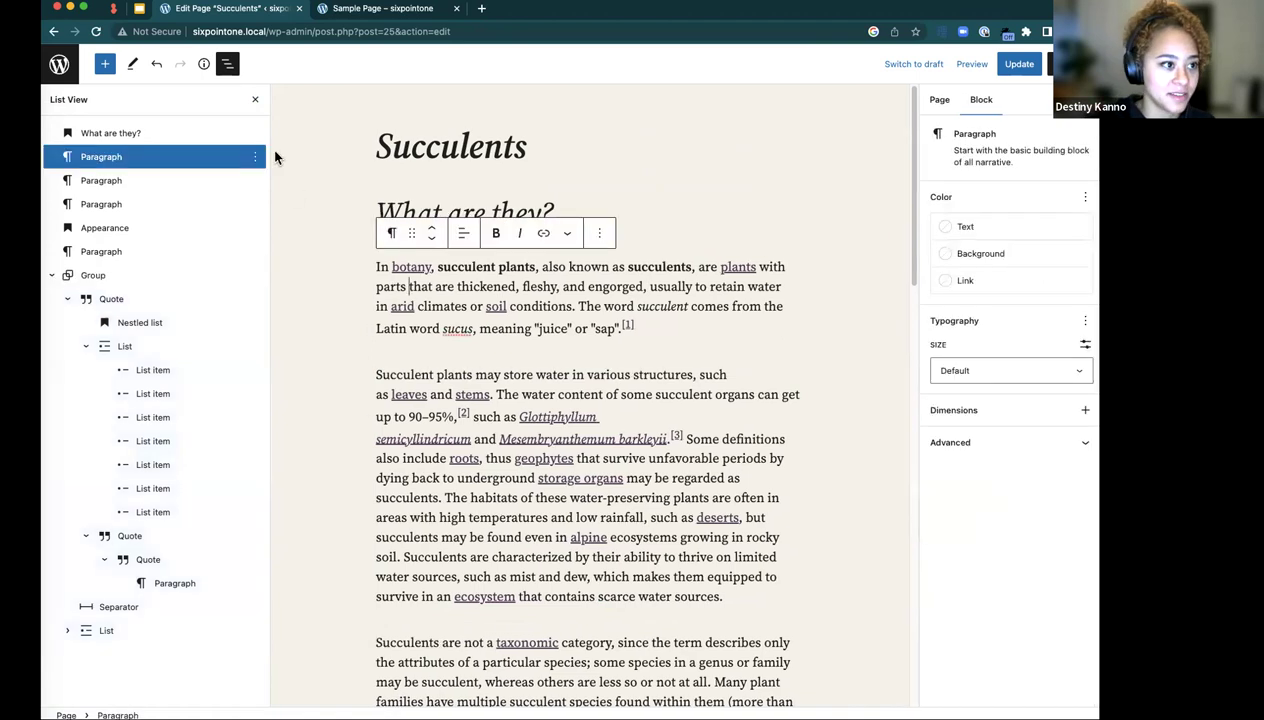
{"action": "left_click", "coordinate": [255, 99]}
{"action": "left_click", "coordinate": [59, 113]}
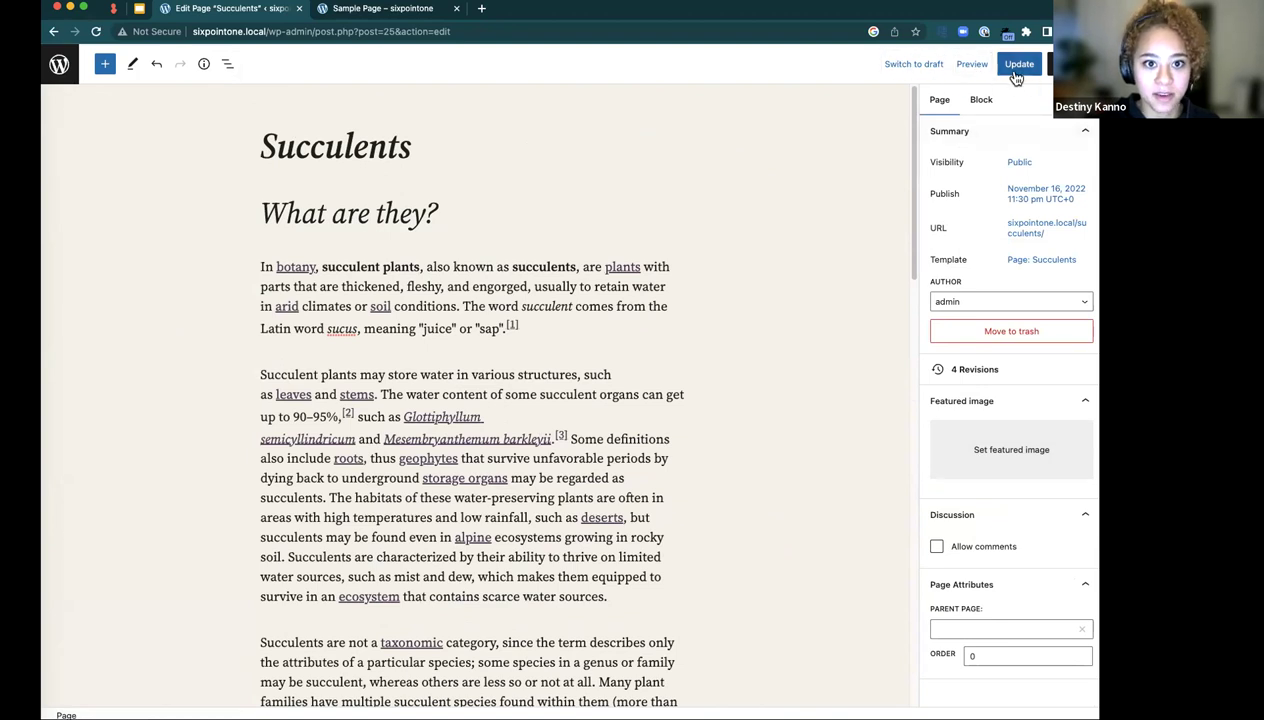
- Preview the page in Tablet and Mobile views, and look through the content in the Mobile view
{"action": "left_click", "coordinate": [978, 68]}
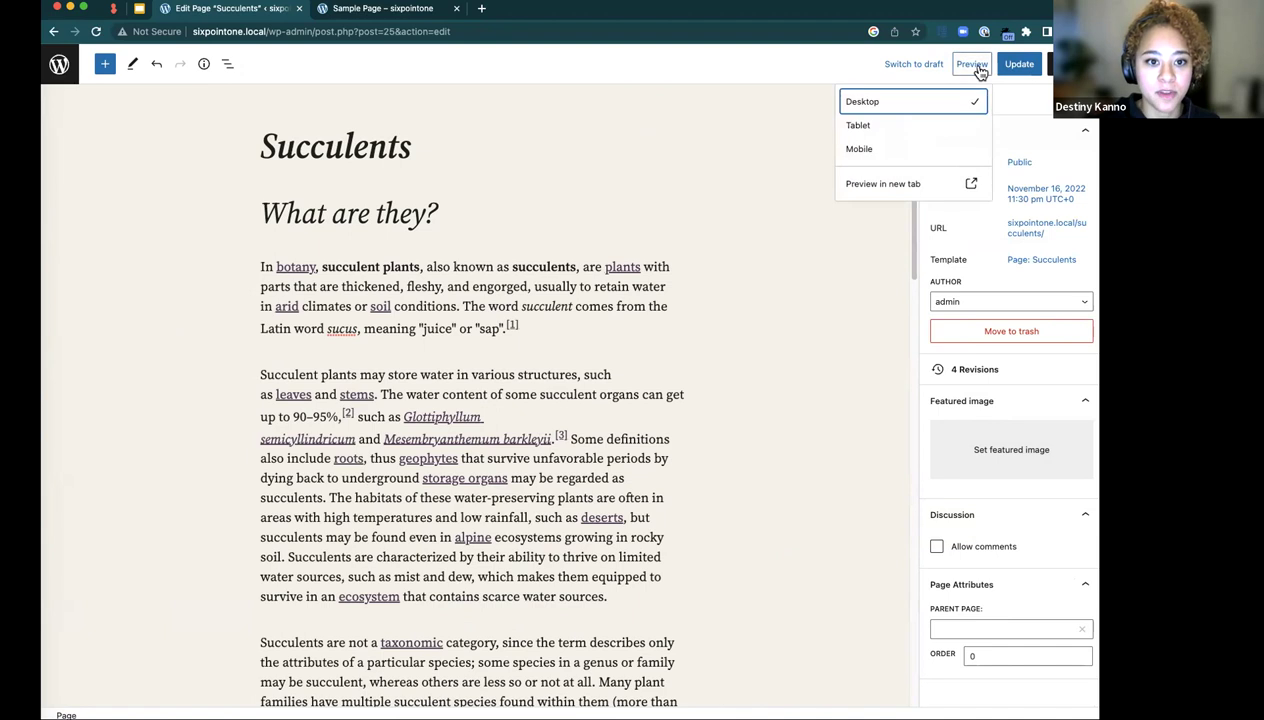
{"action": "left_click", "coordinate": [930, 127]}
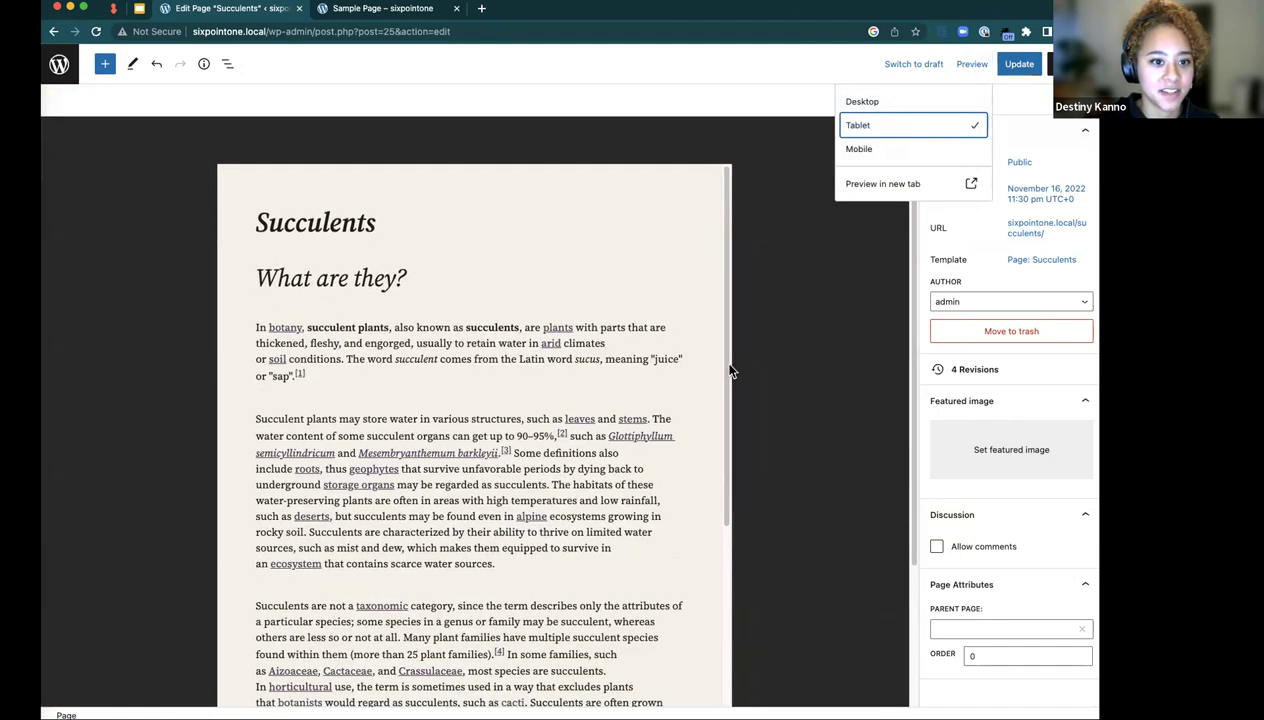
{"action": "left_click", "coordinate": [872, 152]}
{"action": "scroll", "coordinate": [521, 352], "scroll_direction": "down", "scroll_amount": 10}
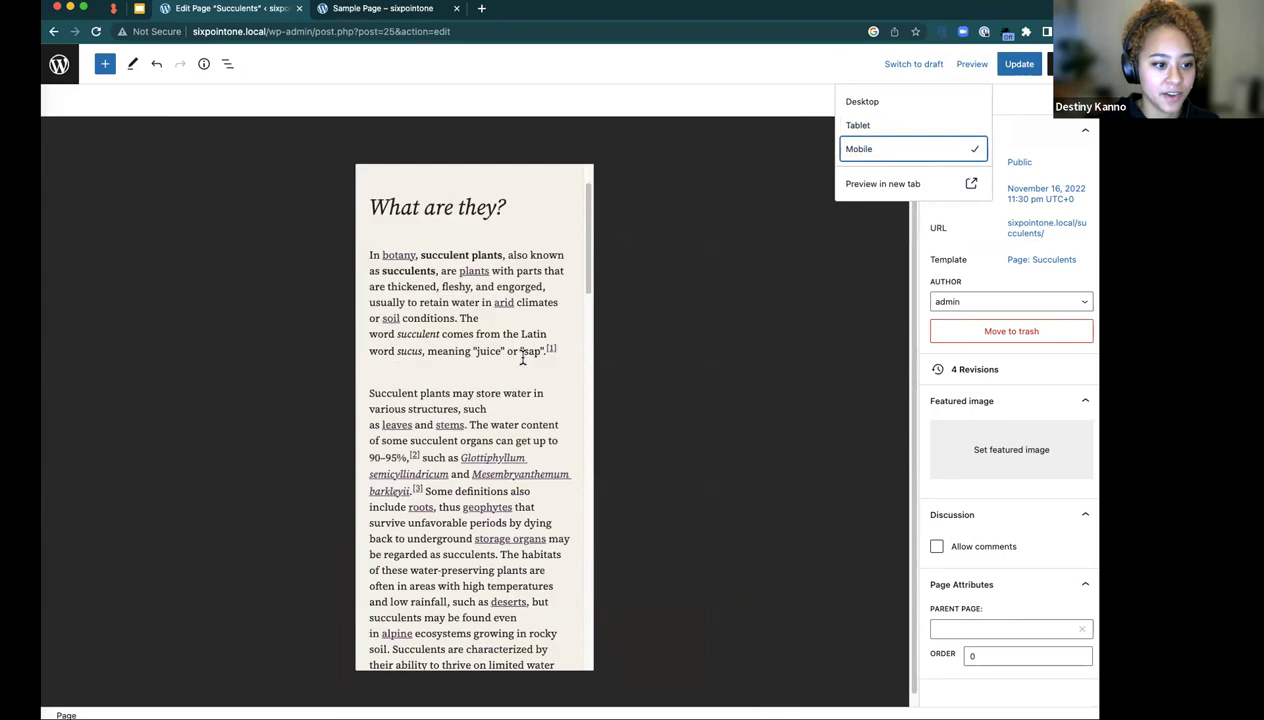
{"action": "scroll", "coordinate": [521, 355], "scroll_direction": "up", "scroll_amount": 10}
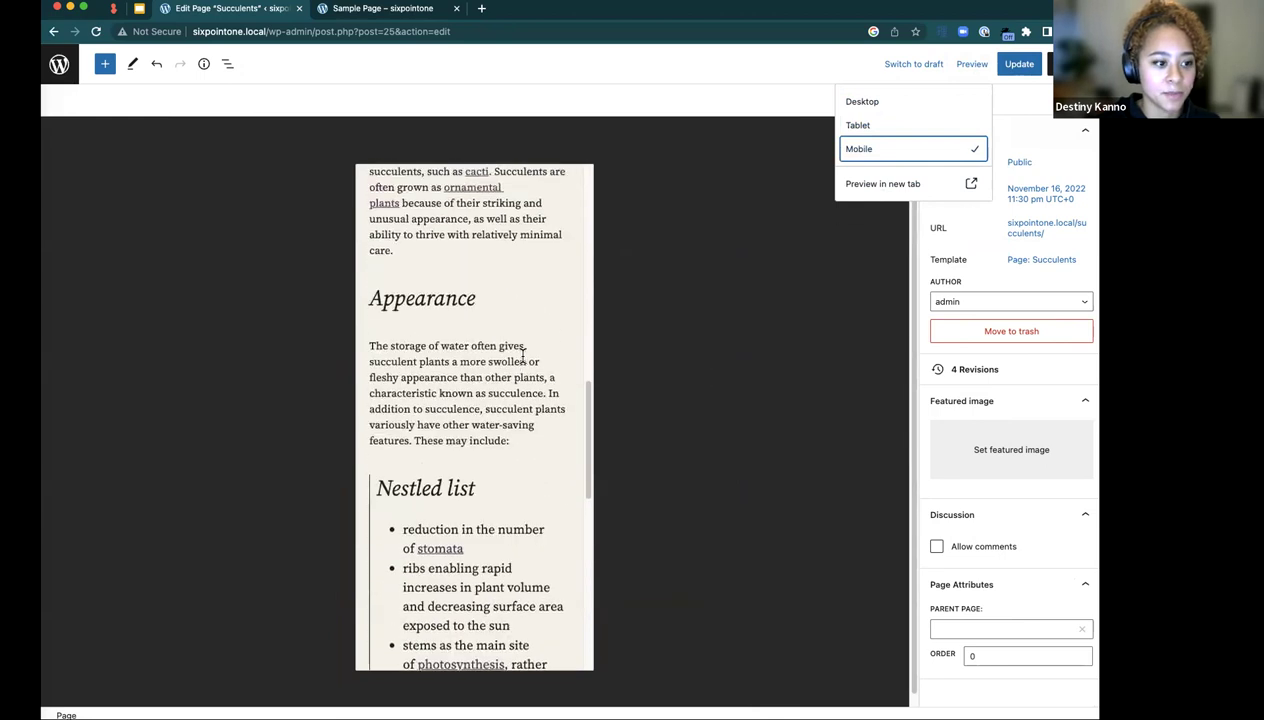
- Compare the Succulents page in the Tablet, Desktop and Mobile previews, and look through the full Mobile layout
{"action": "scroll", "coordinate": [523, 357], "scroll_direction": "up", "scroll_amount": 3}
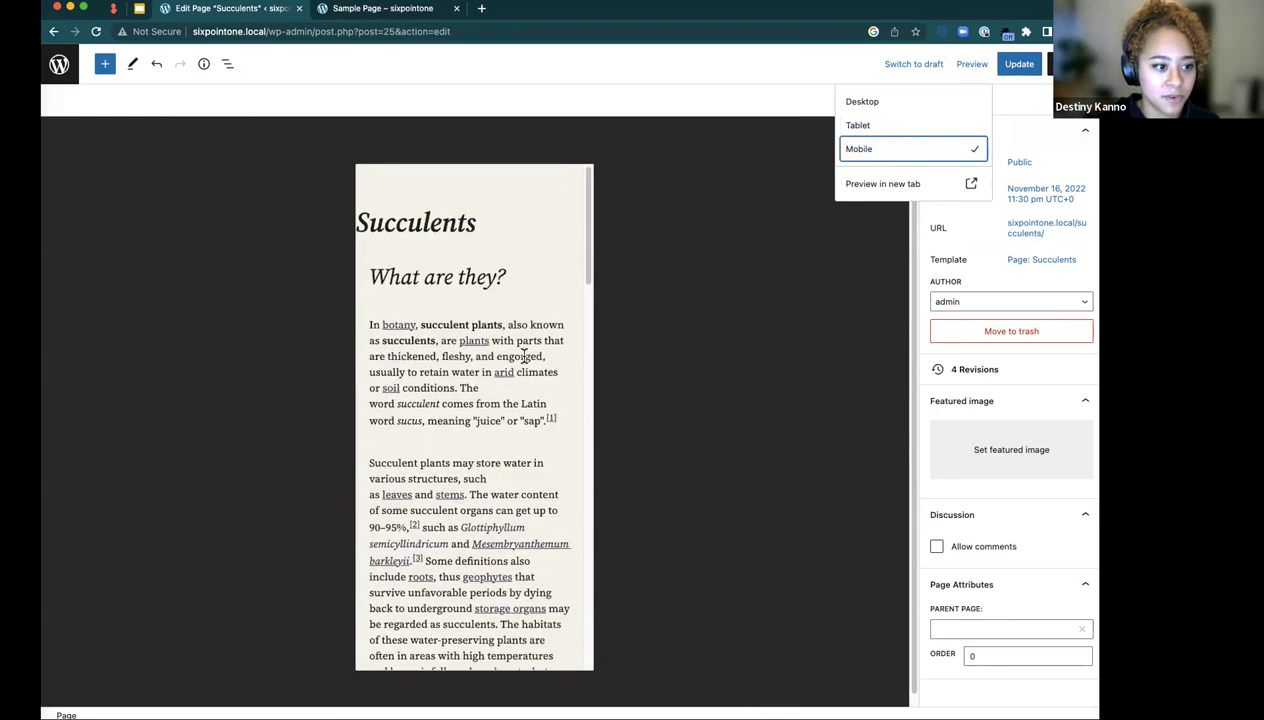
{"action": "left_click", "coordinate": [880, 125]}
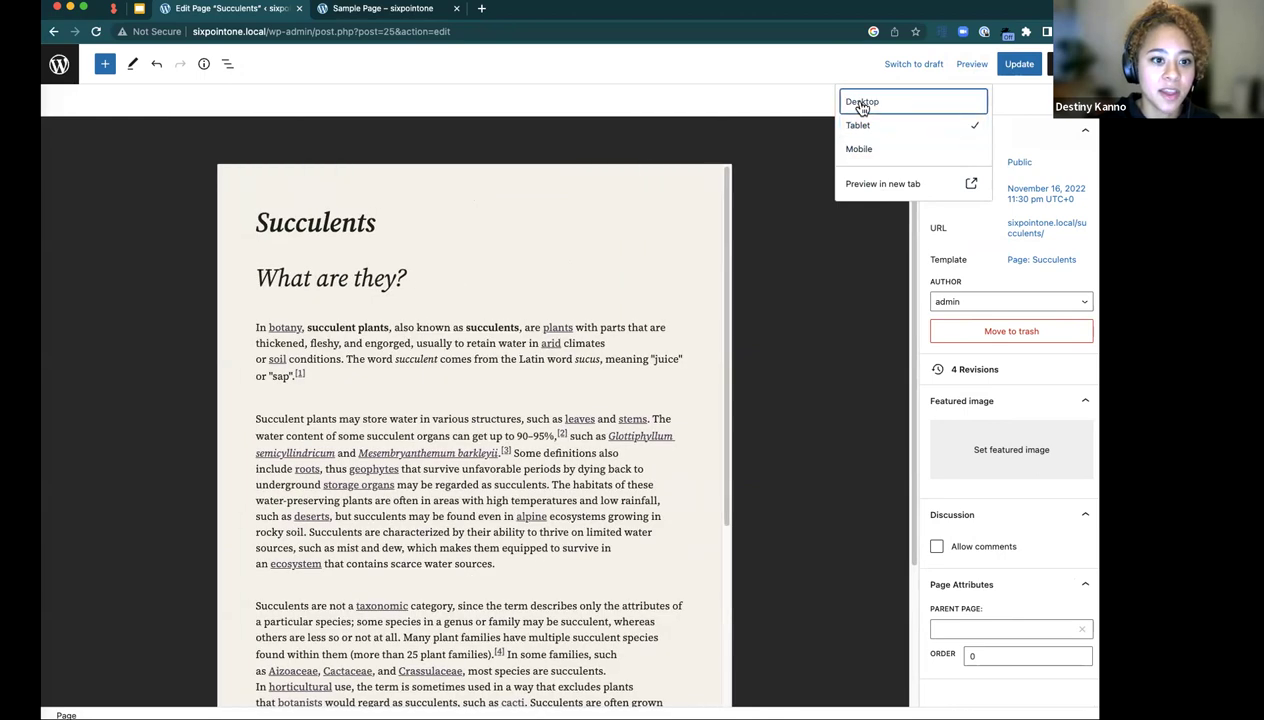
{"action": "left_click", "coordinate": [862, 104]}
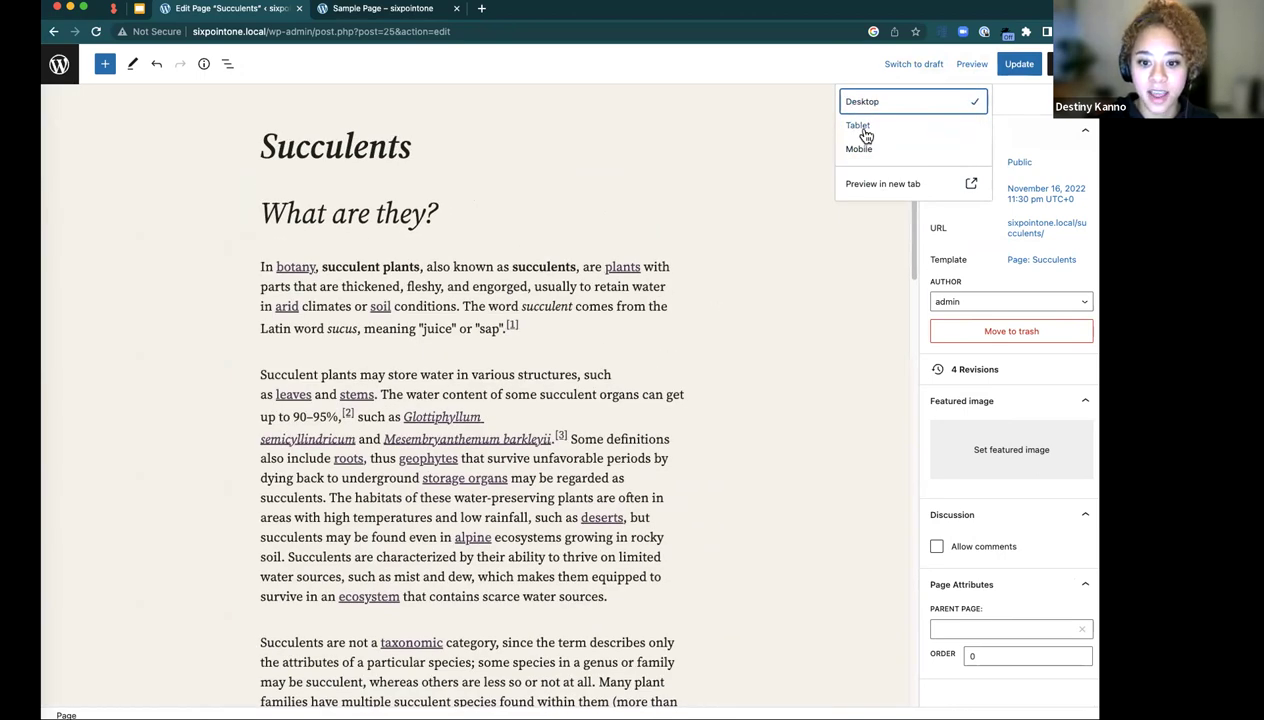
{"action": "left_click", "coordinate": [864, 130]}
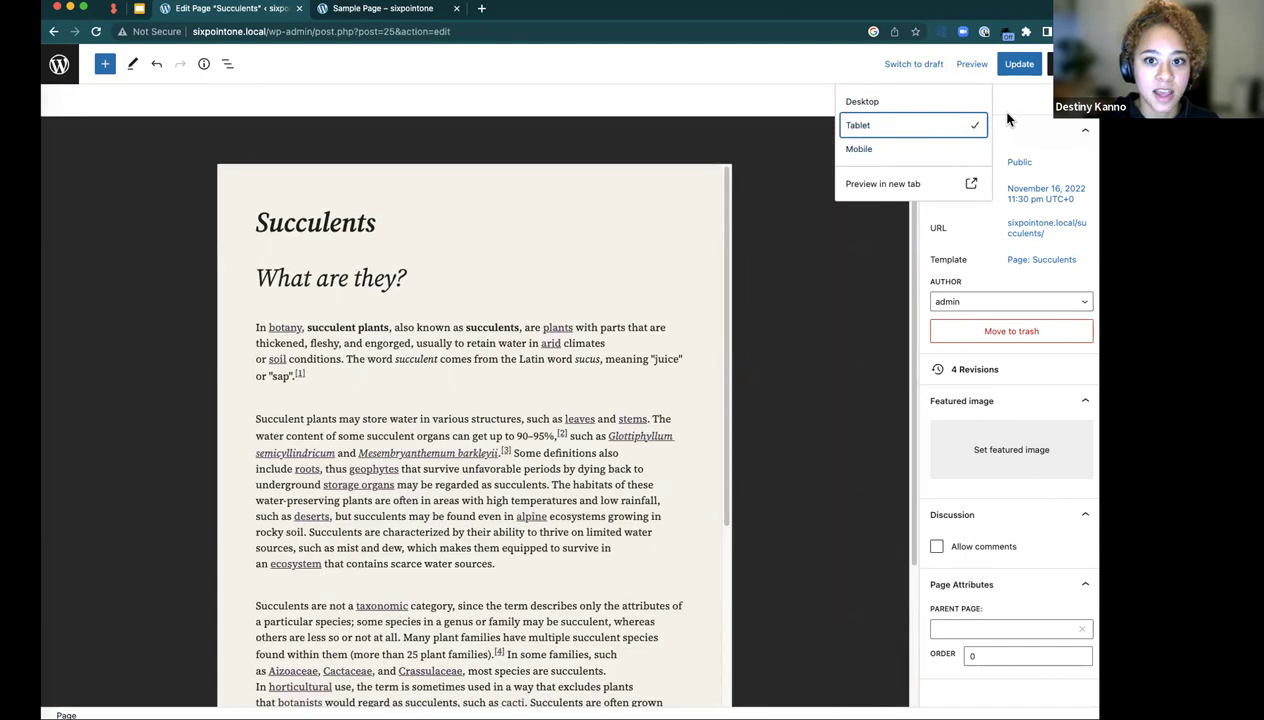
{"action": "left_click", "coordinate": [872, 150]}
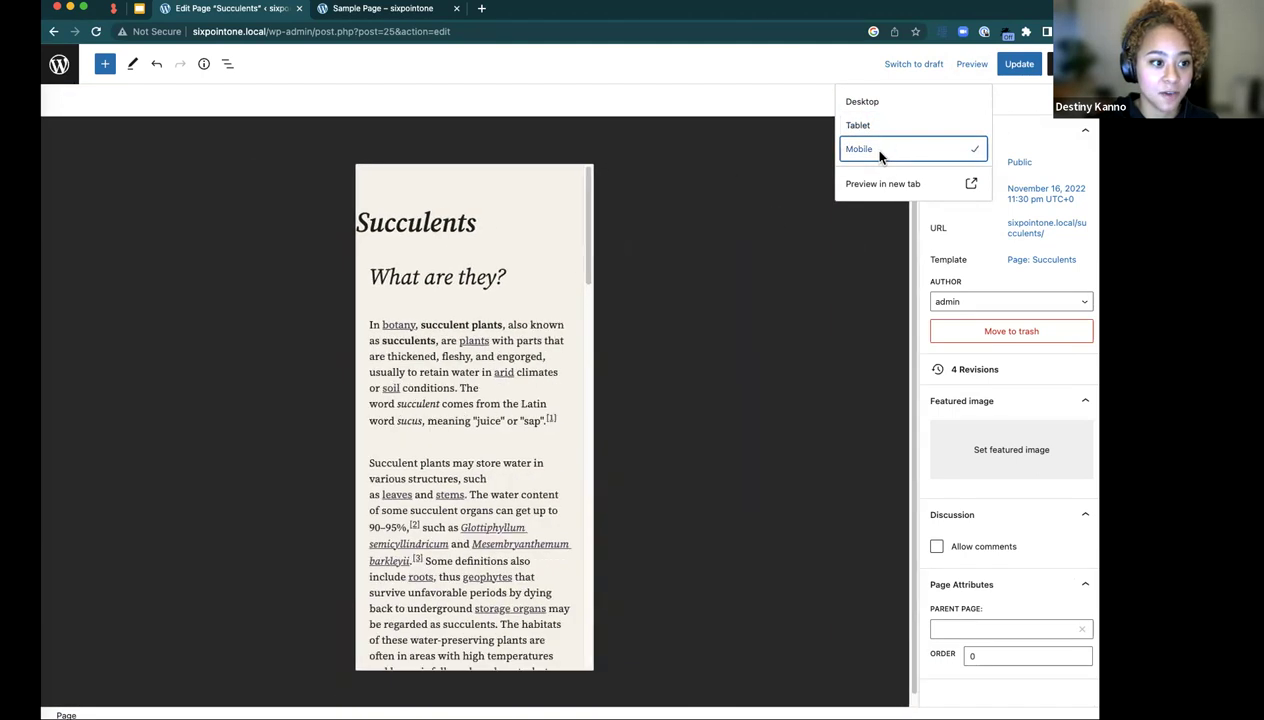
{"action": "scroll", "coordinate": [433, 268], "scroll_direction": "down", "scroll_amount": 15}
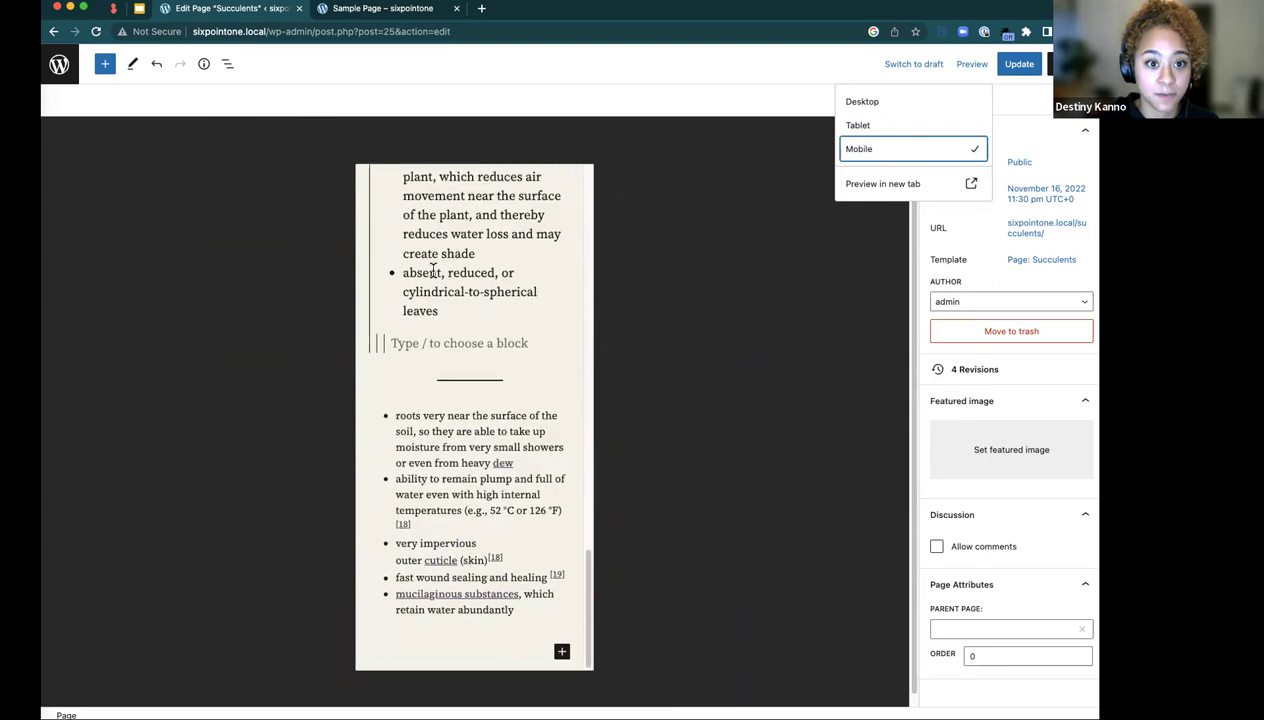
{"action": "scroll", "coordinate": [433, 268], "scroll_direction": "up", "scroll_amount": 15}
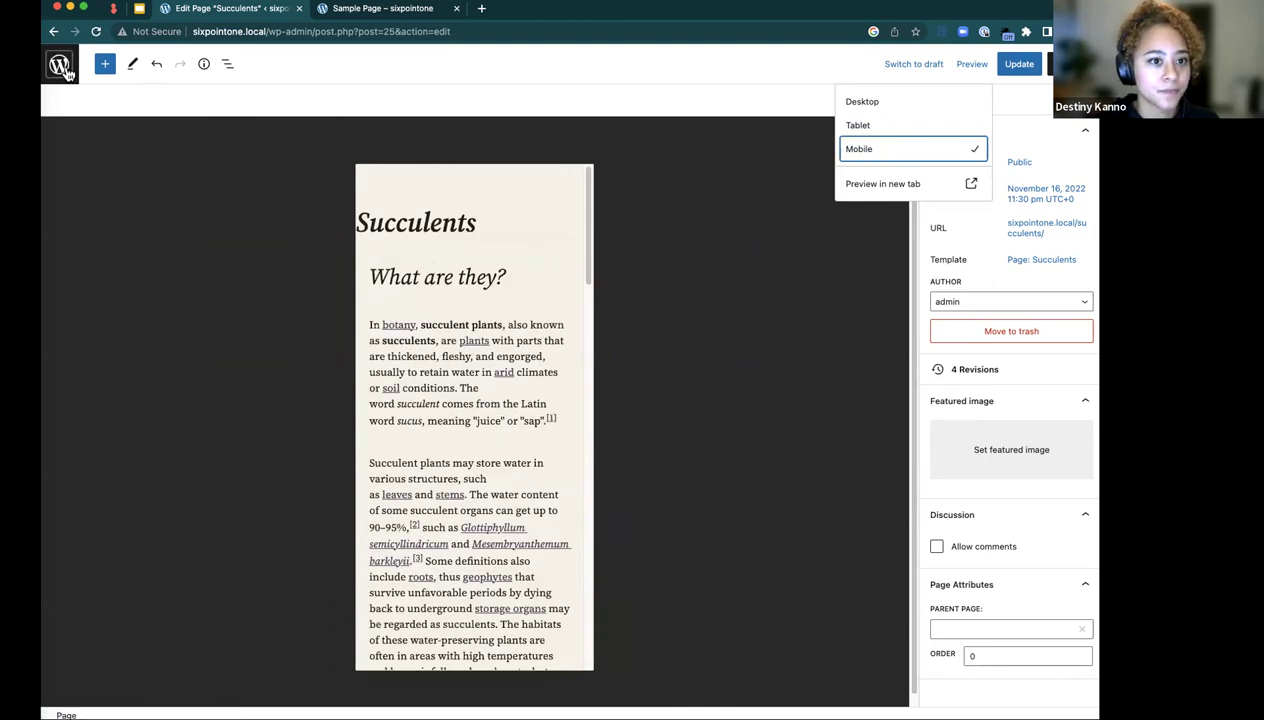
- Return the page preview to Desktop, close the preview options, and move focus from the first paragraph to the page title
{"action": "left_click", "coordinate": [906, 106]}
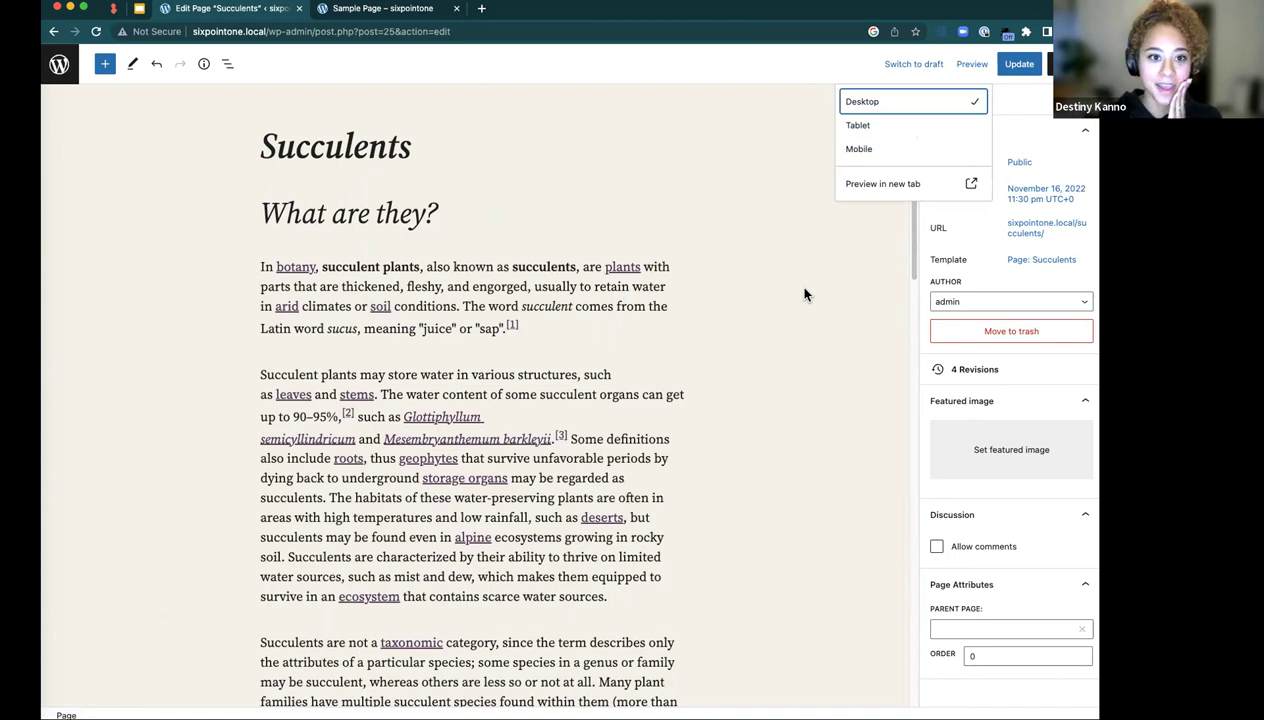
{"action": "left_click", "coordinate": [776, 282]}
{"action": "left_click", "coordinate": [529, 286]}
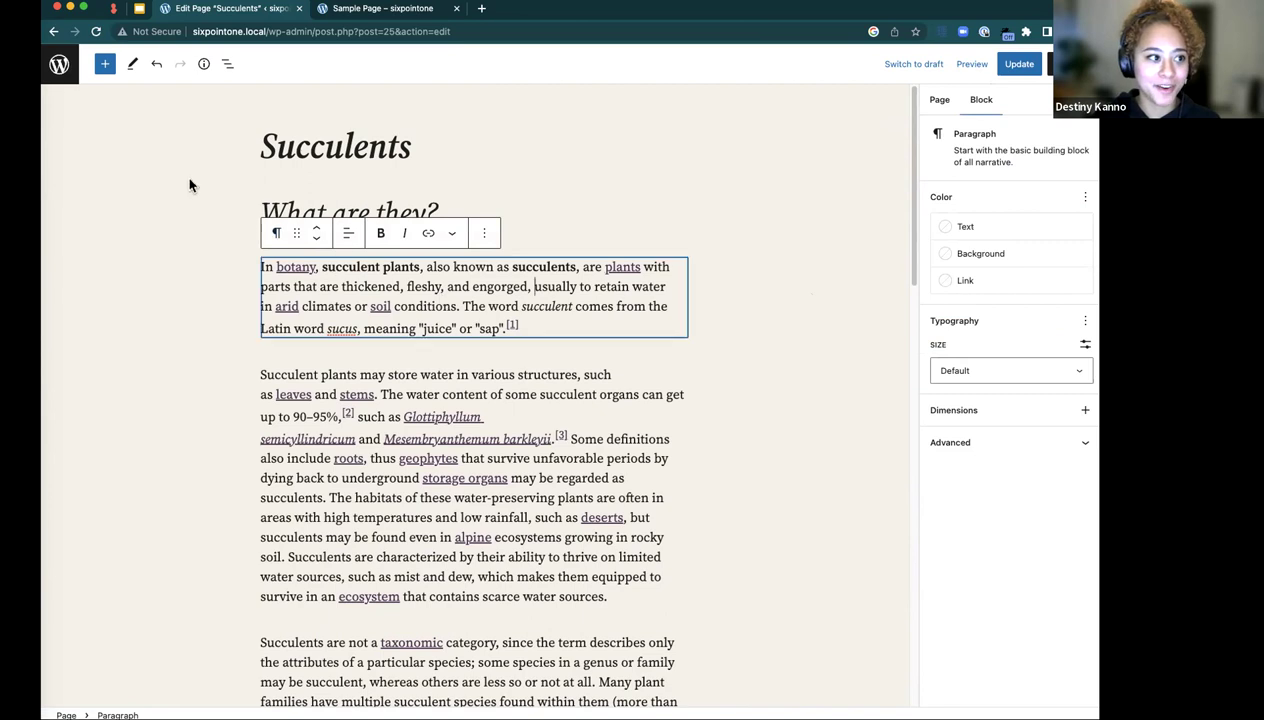
{"action": "left_click", "coordinate": [310, 146]}
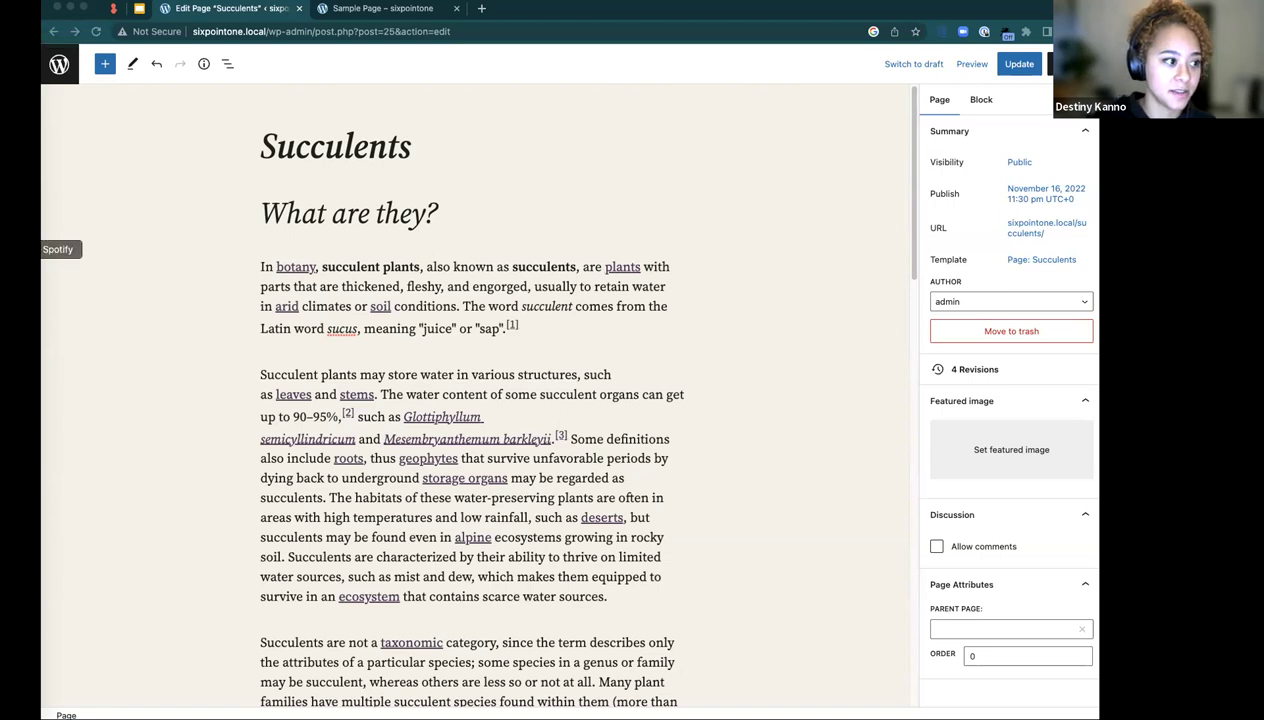
- Switch to the Local app and open the site folder of sixpointone in Finder
{"action": "left_click", "coordinate": [30, 284]}
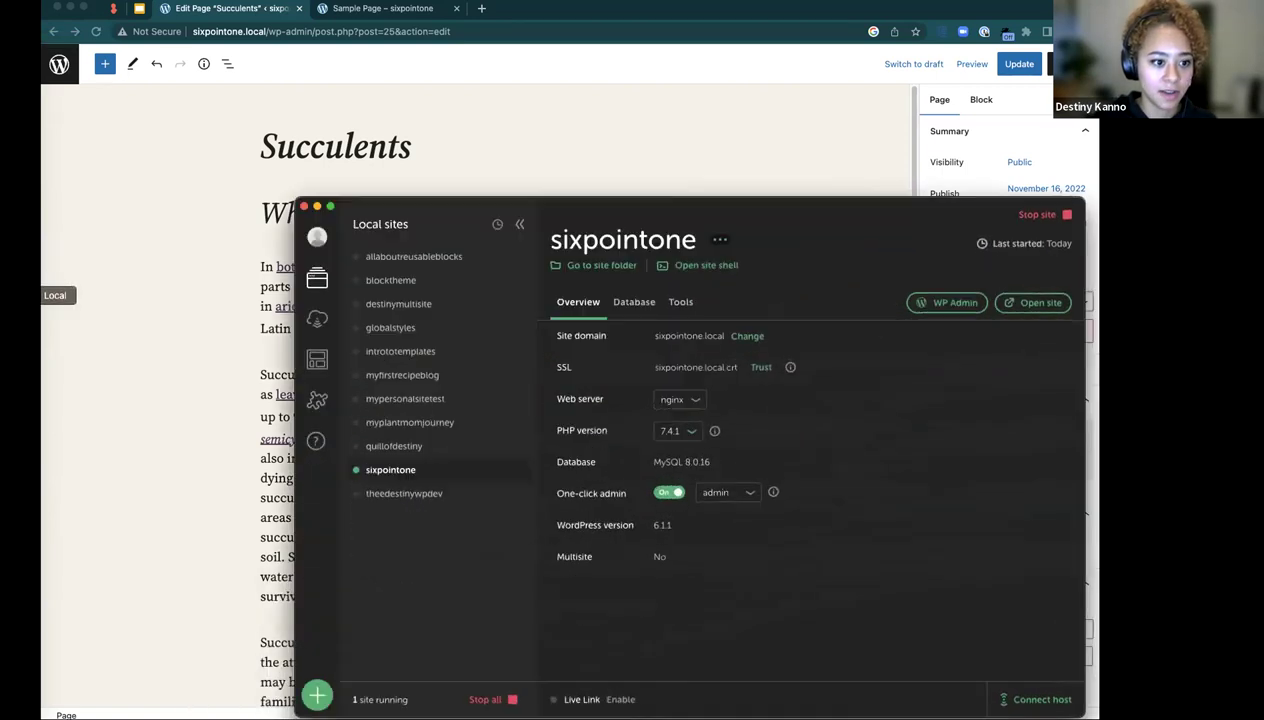
{"action": "left_click_drag", "start_coordinate": [437, 208], "coordinate": [338, 183]}
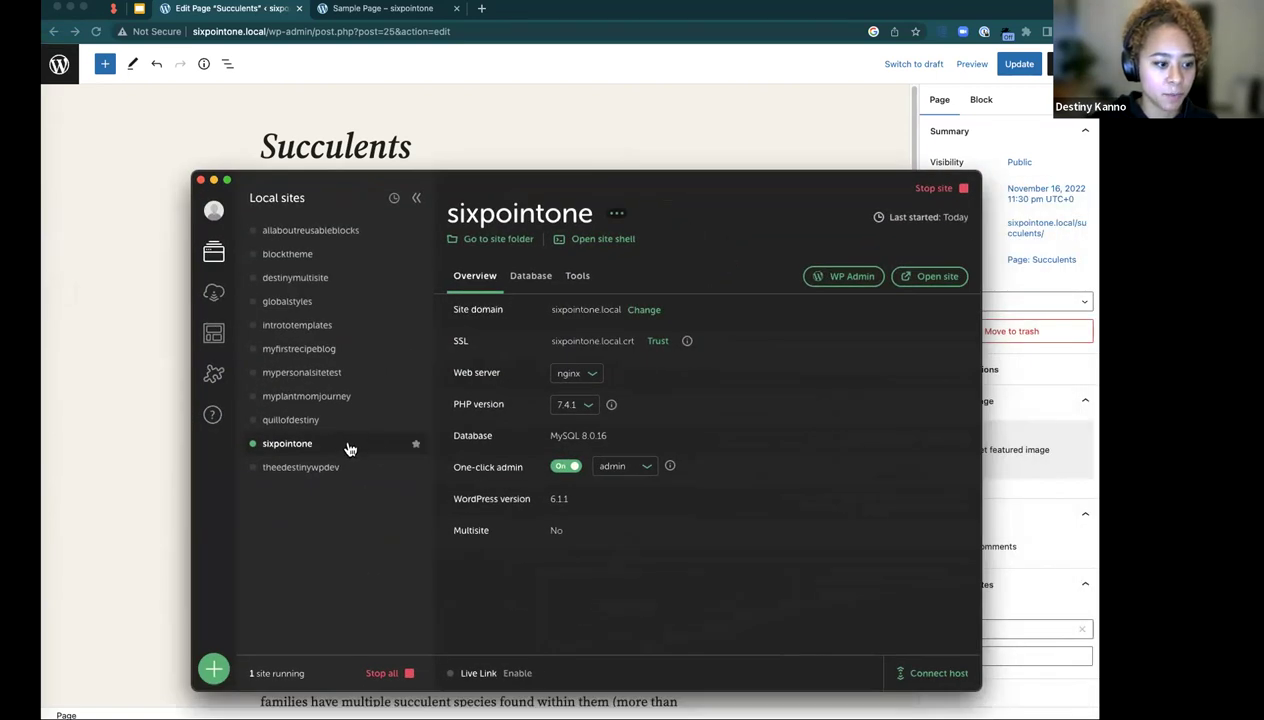
{"action": "right_click", "coordinate": [348, 445]}
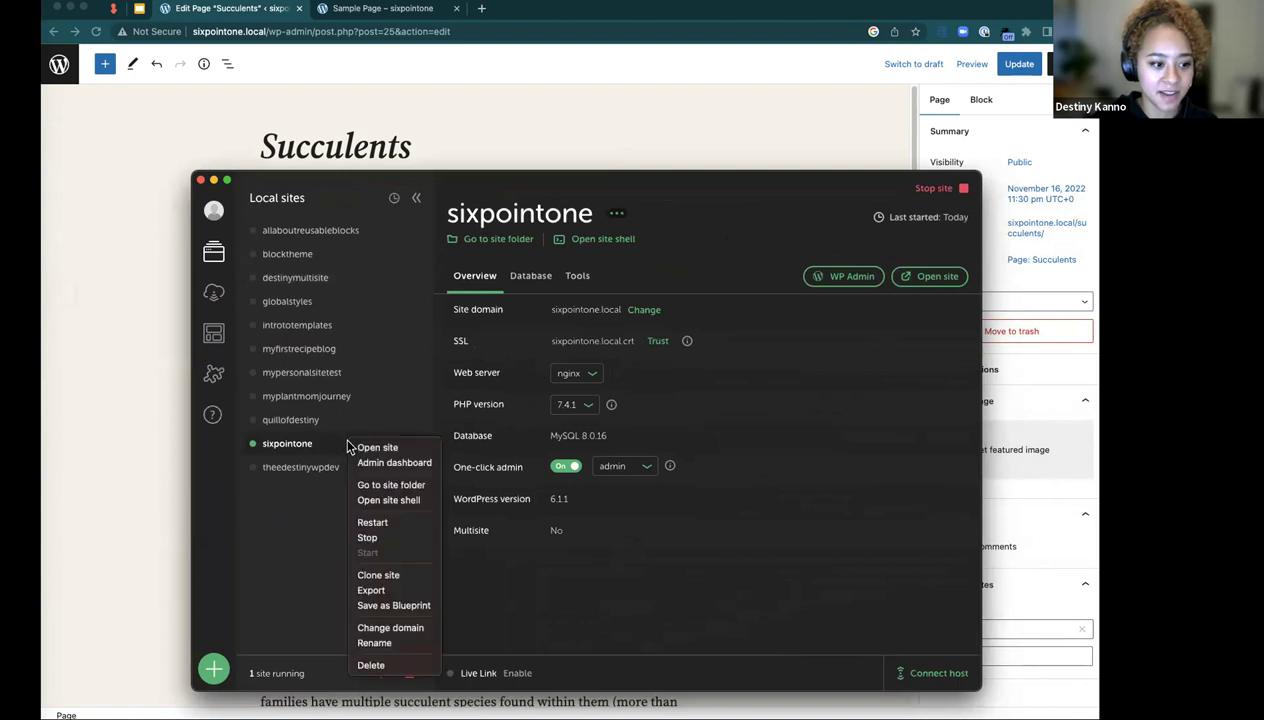
{"action": "left_click", "coordinate": [427, 488]}
{"action": "left_click_drag", "start_coordinate": [640, 169], "coordinate": [290, 156]}
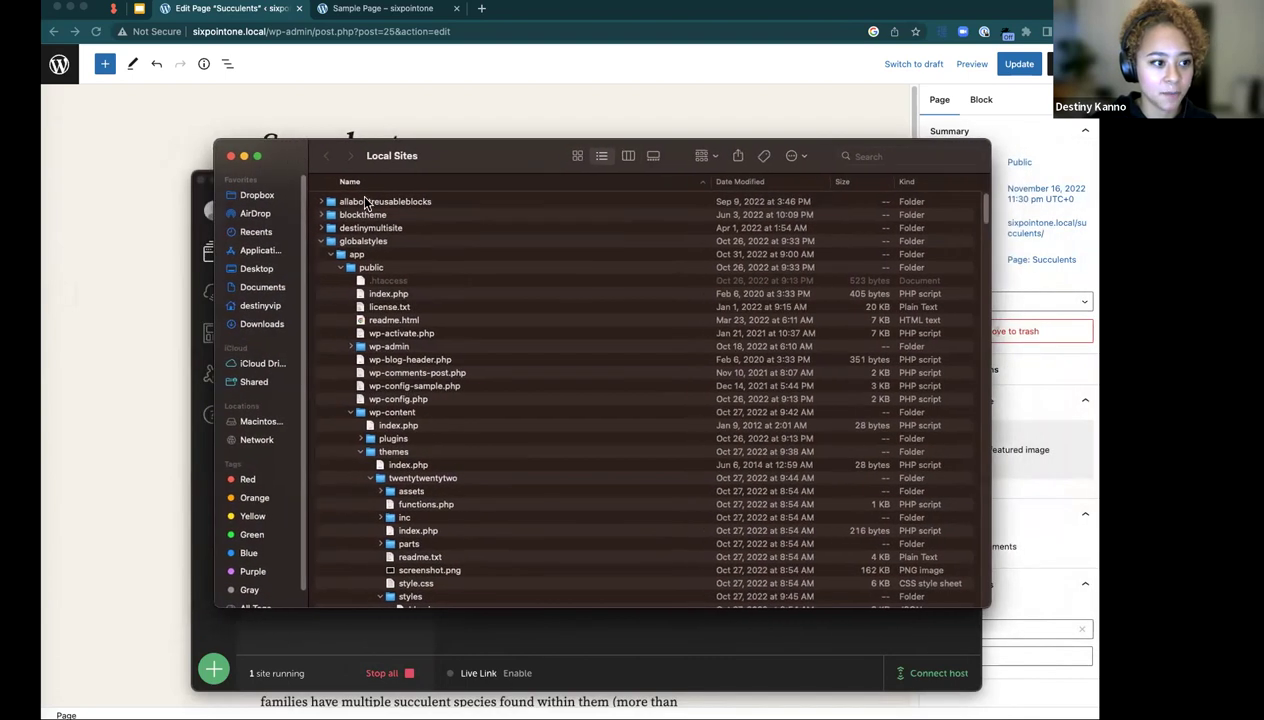
- Collapse the globalstyles folder and expand sixpointone down through app to public, along with its conf folder
{"action": "left_click", "coordinate": [321, 241]}
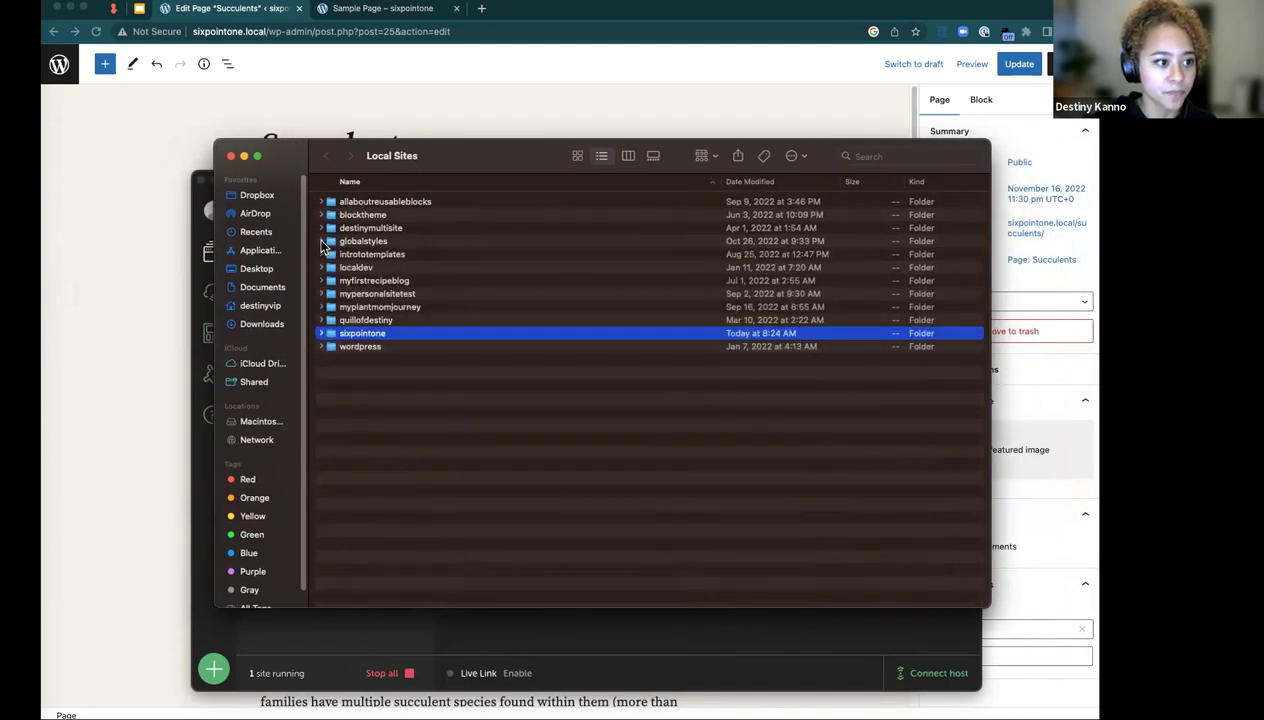
{"action": "left_click", "coordinate": [321, 333]}
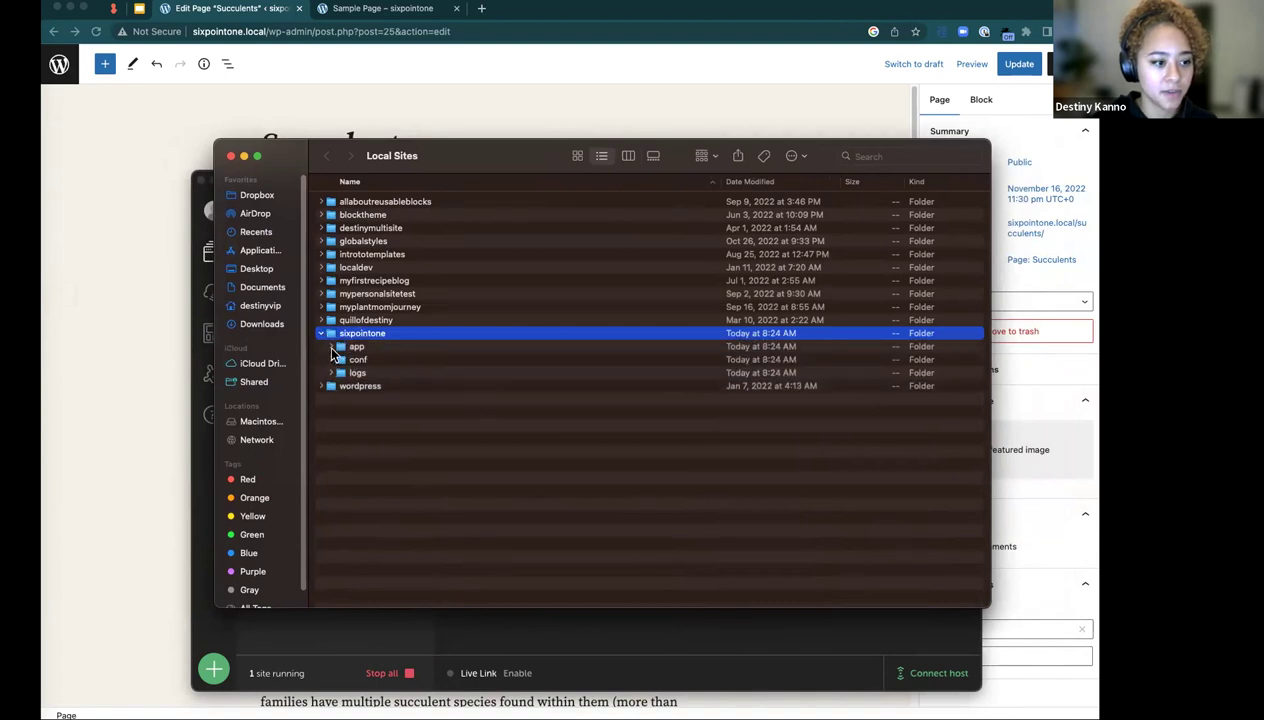
{"action": "left_click", "coordinate": [331, 359]}
{"action": "left_click", "coordinate": [331, 346]}
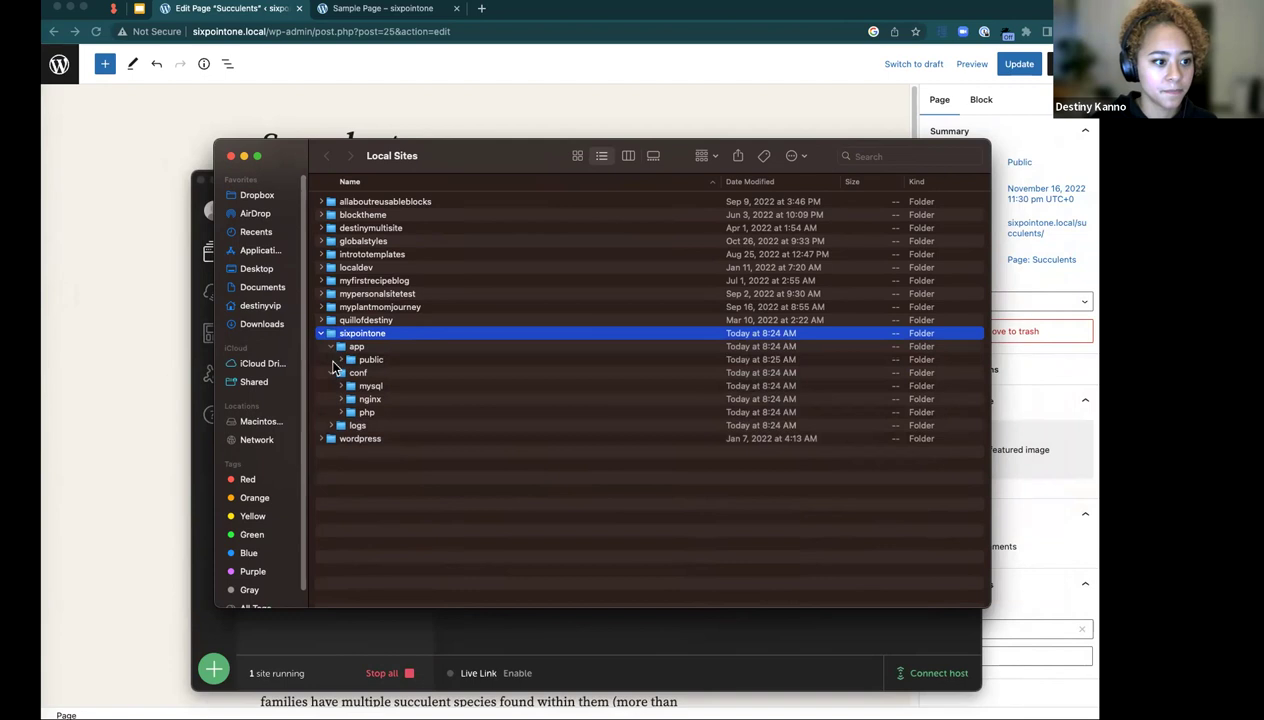
{"action": "left_click", "coordinate": [337, 362]}
{"action": "left_click", "coordinate": [341, 360]}
{"action": "scroll", "coordinate": [338, 388], "scroll_direction": "down", "scroll_amount": 3}
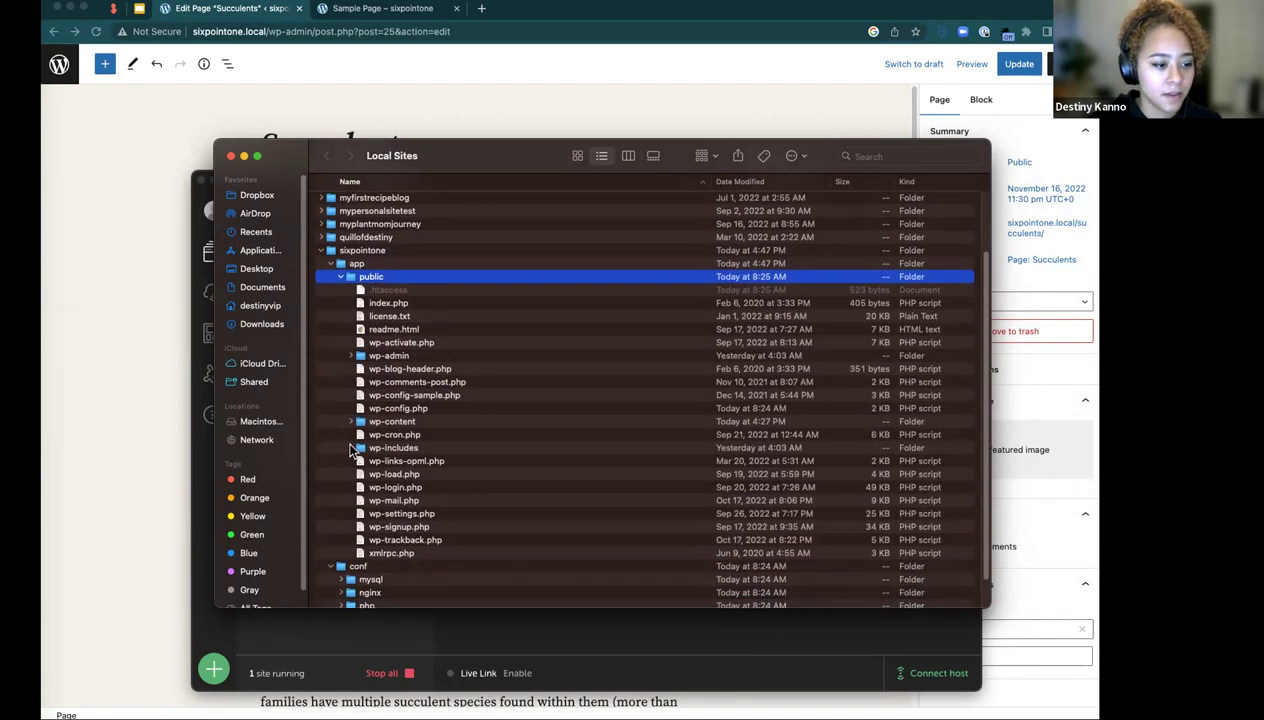
- Expand the wp-includes folder and look through its WordPress core files
{"action": "left_click", "coordinate": [351, 448]}
{"action": "left_click", "coordinate": [351, 448]}
{"action": "left_click", "coordinate": [351, 448]}
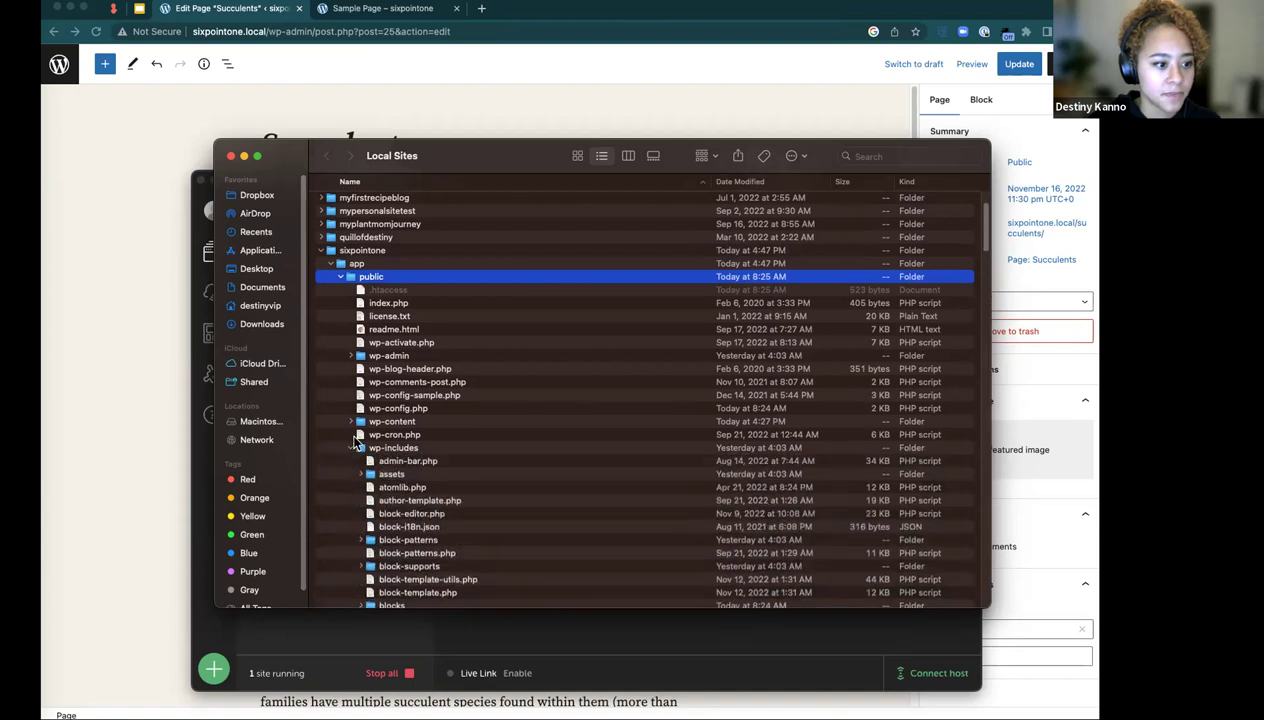
{"action": "scroll", "coordinate": [355, 444], "scroll_direction": "down", "scroll_amount": 2}
{"action": "scroll", "coordinate": [353, 440], "scroll_direction": "down", "scroll_amount": 12}
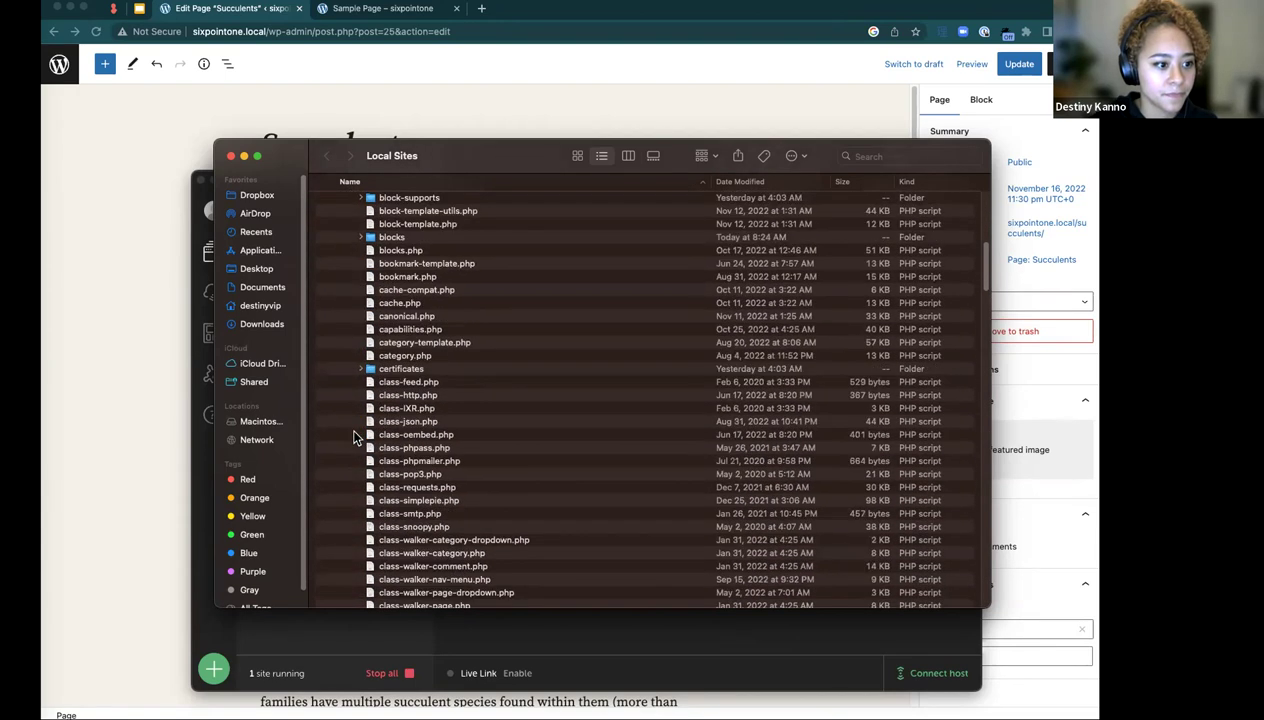
{"action": "scroll", "coordinate": [351, 437], "scroll_direction": "down", "scroll_amount": 20}
{"action": "scroll", "coordinate": [350, 420], "scroll_direction": "up", "scroll_amount": 14}
{"action": "scroll", "coordinate": [352, 426], "scroll_direction": "up", "scroll_amount": 20}
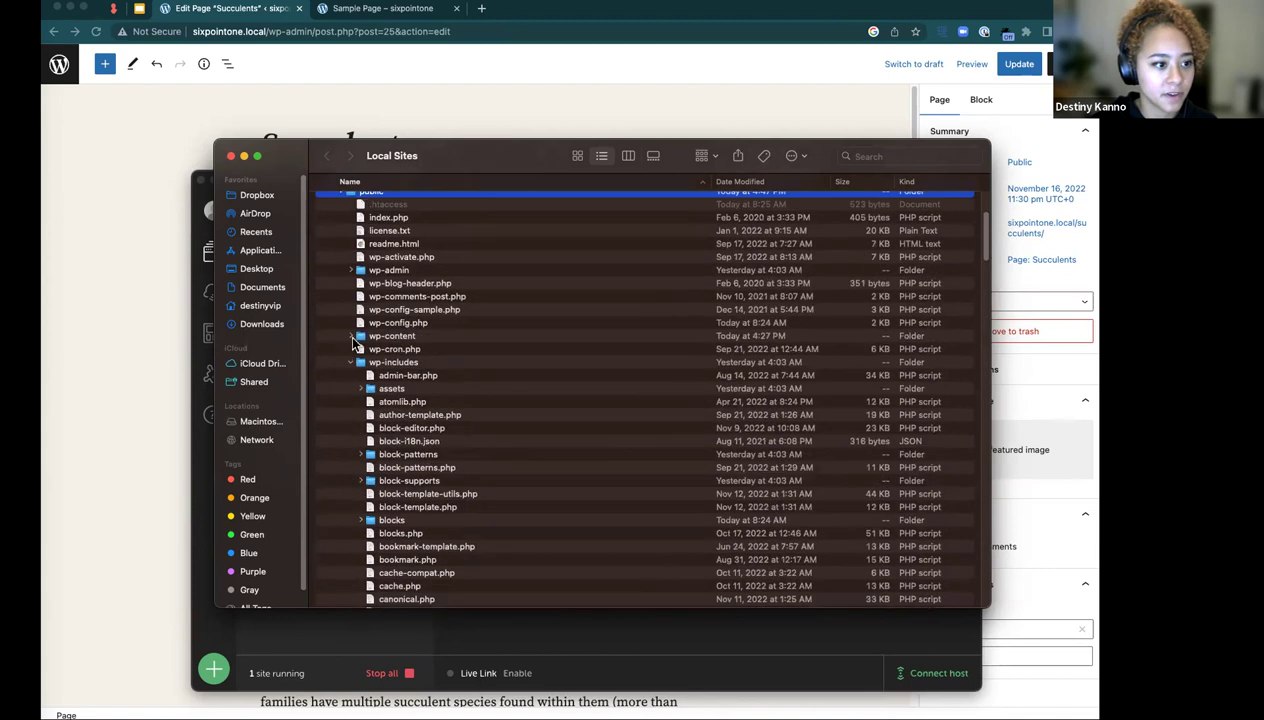
- Expand wp-content, themes and twentytwentythree, select the theme's style.css, and expand its styles folder
{"action": "left_click", "coordinate": [350, 336]}
{"action": "left_click", "coordinate": [362, 375]}
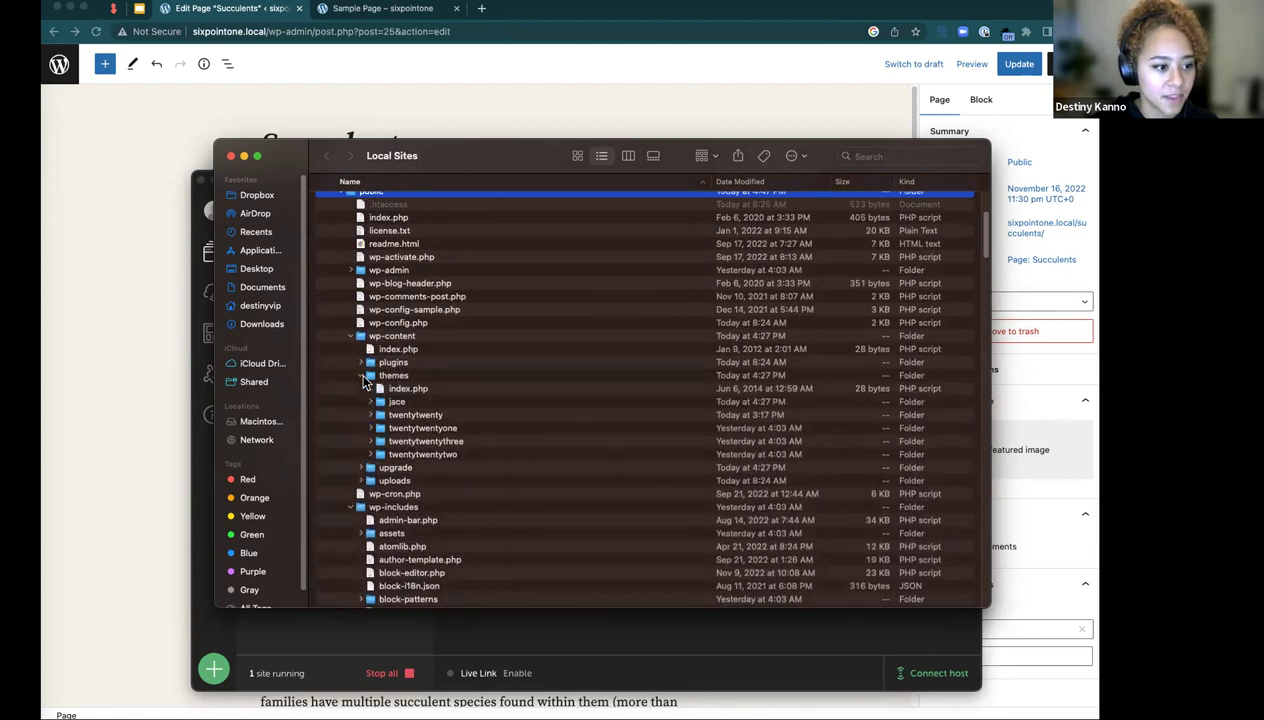
{"action": "left_click", "coordinate": [372, 442]}
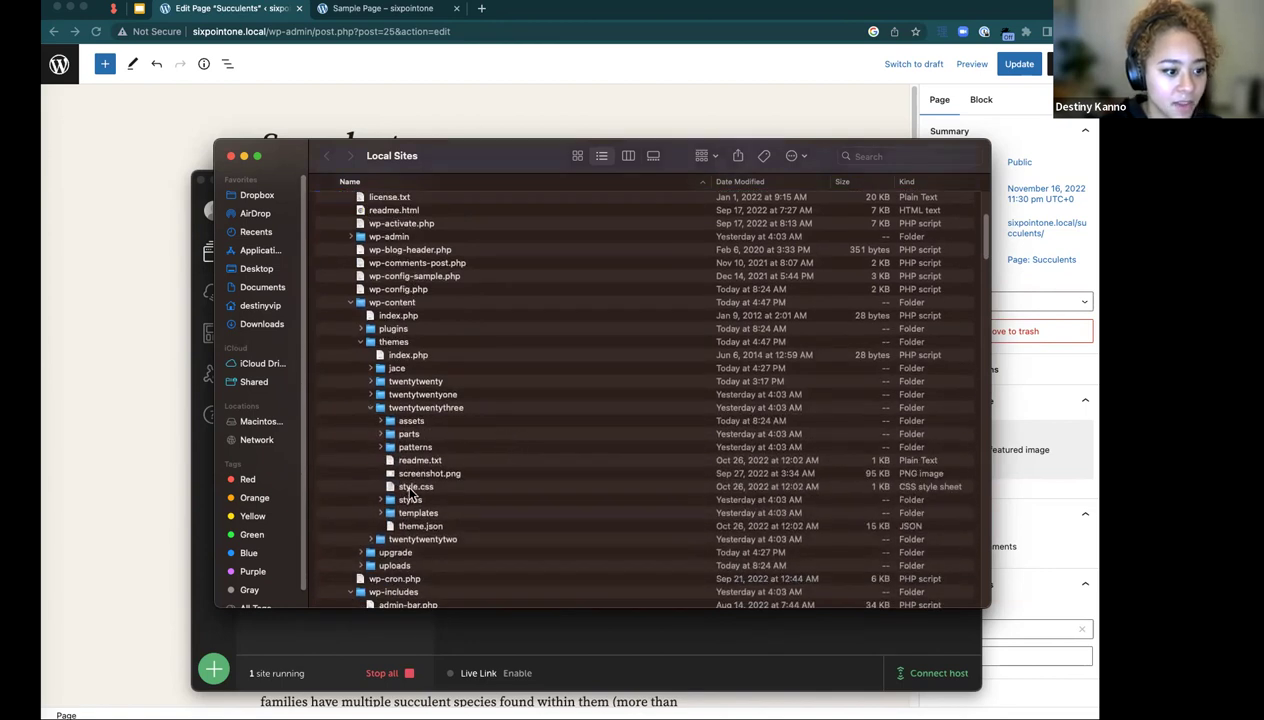
{"action": "left_click", "coordinate": [482, 486]}
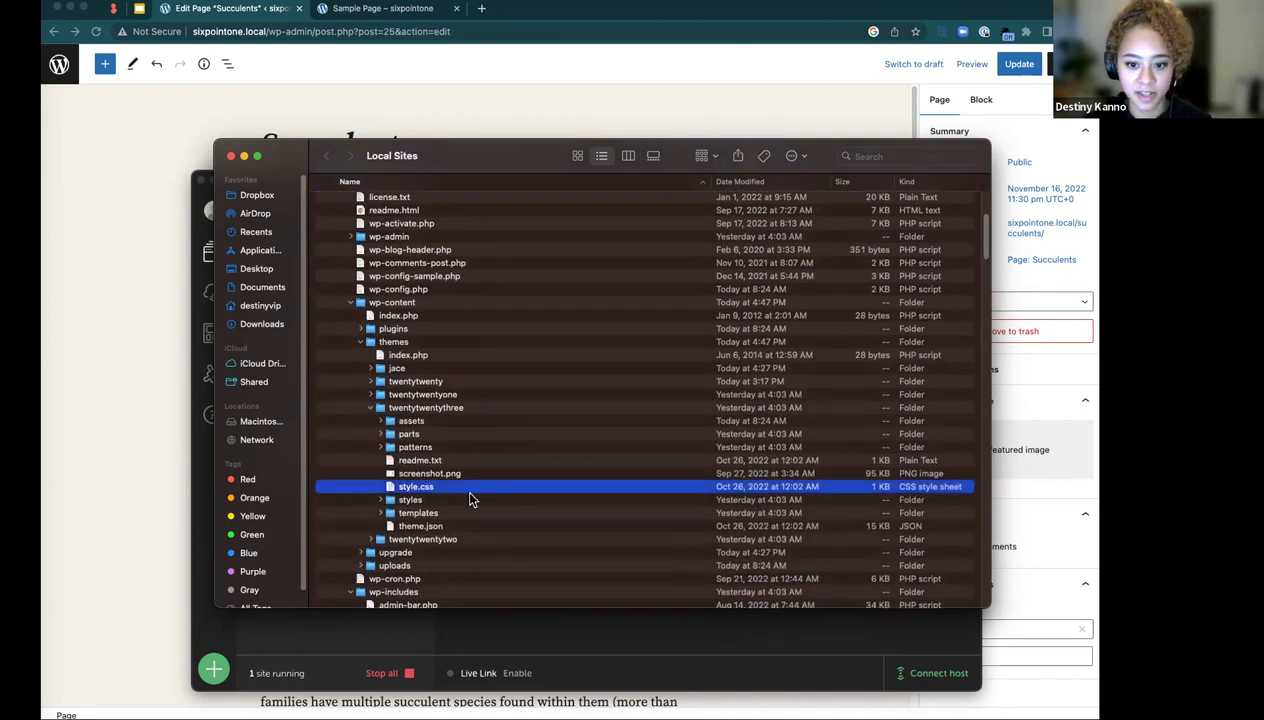
{"action": "left_click", "coordinate": [381, 500]}
{"action": "scroll", "coordinate": [381, 505], "scroll_direction": "down", "scroll_amount": 5}
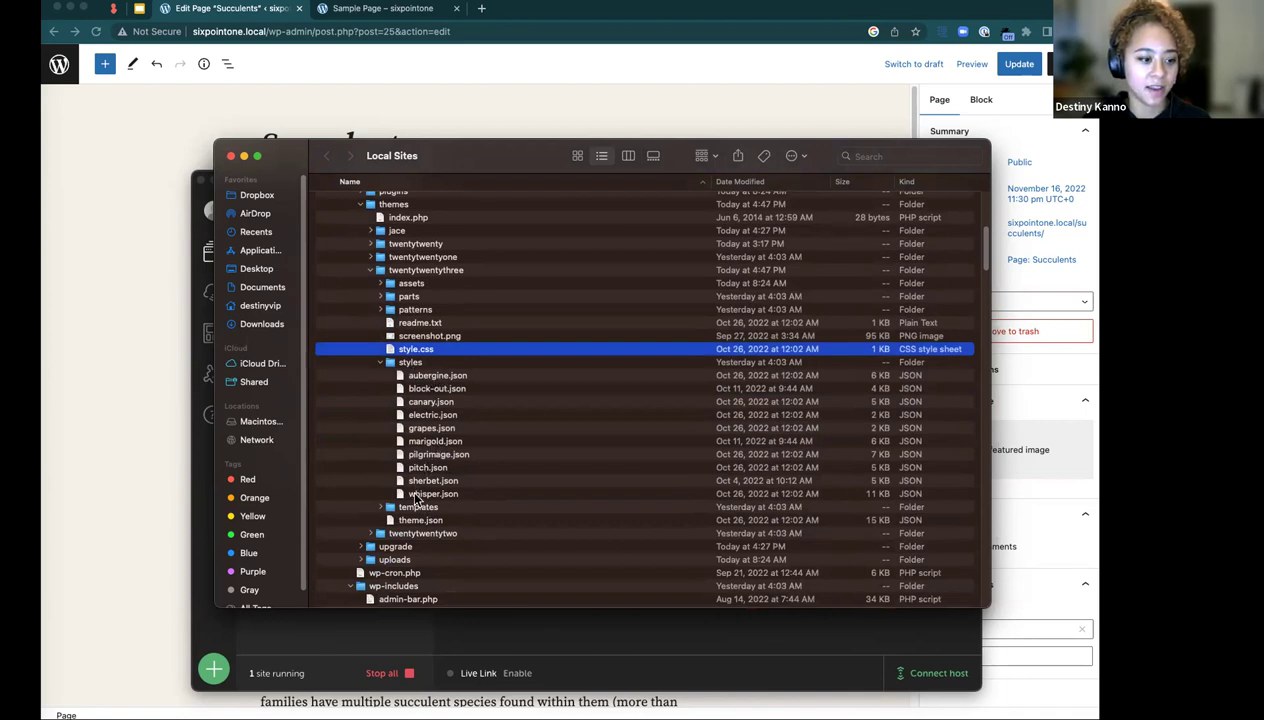
- Examine twentytwentythree's style variation JSON files and style.css within the site's folder structure, and close the Finder window
{"action": "left_click", "coordinate": [434, 441]}
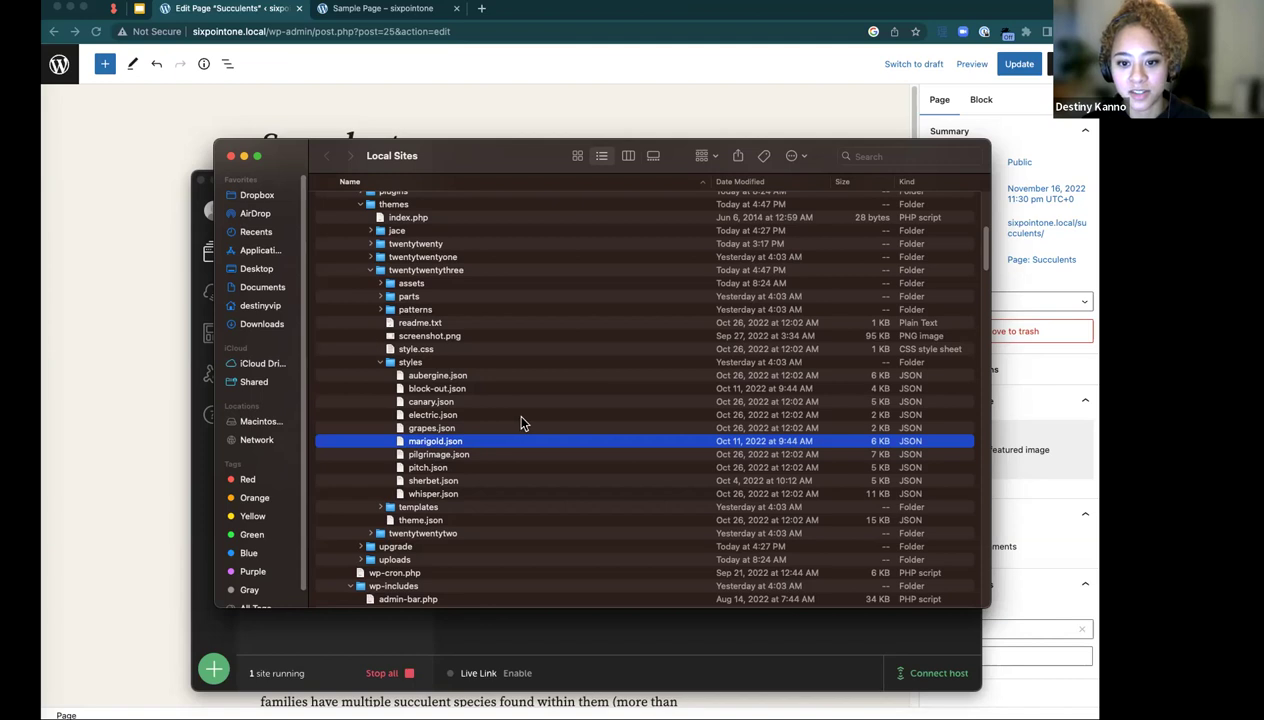
{"action": "scroll", "coordinate": [531, 418], "scroll_direction": "up", "scroll_amount": 1}
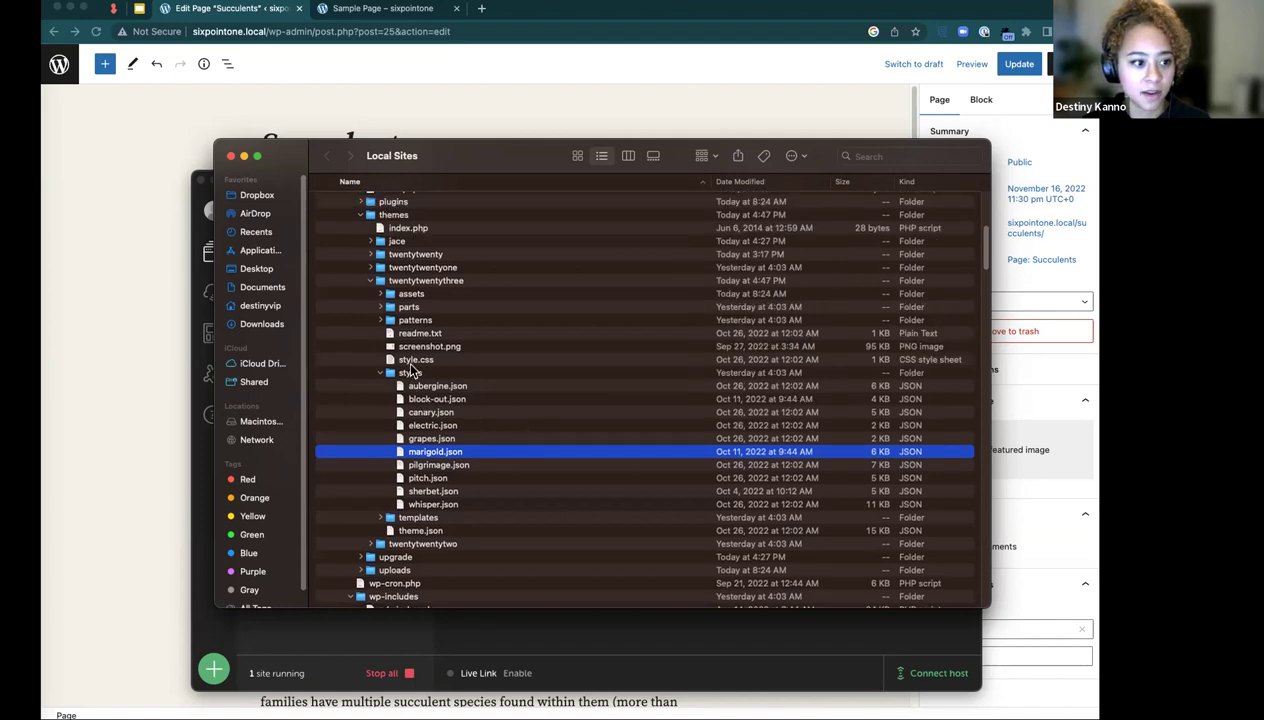
{"action": "left_click", "coordinate": [515, 360]}
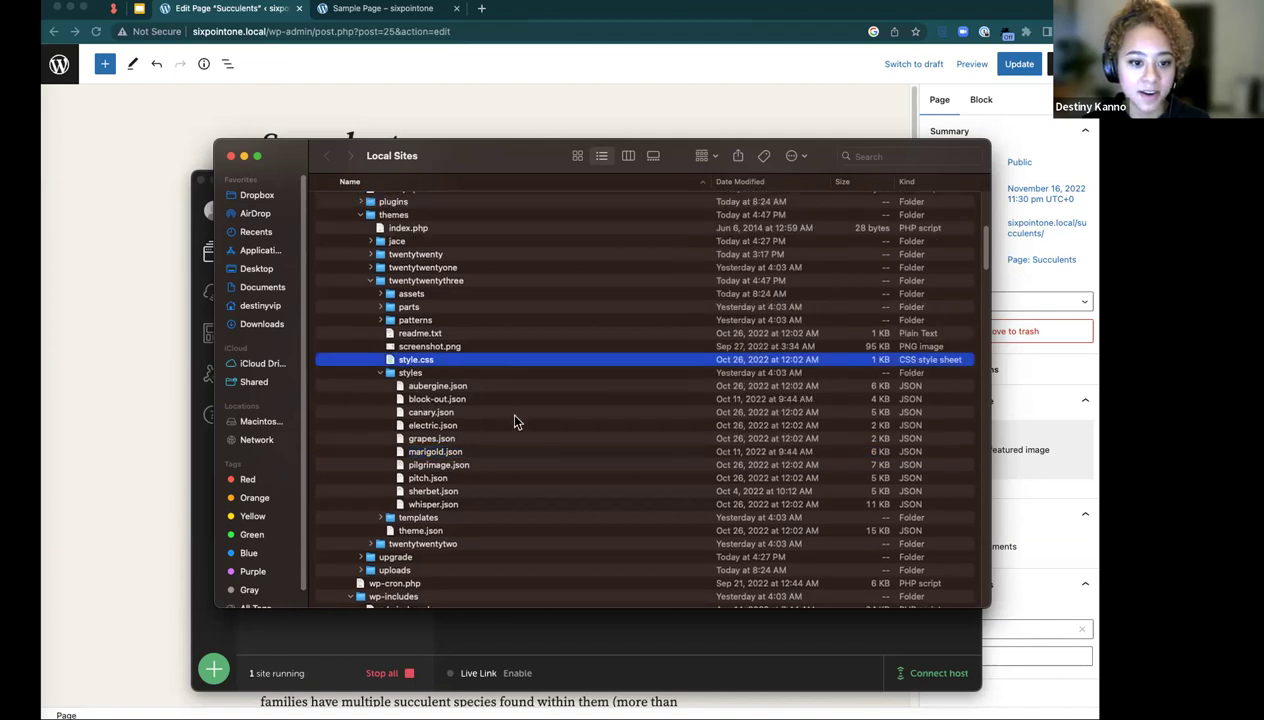
{"action": "scroll", "coordinate": [510, 390], "scroll_direction": "up", "scroll_amount": 2}
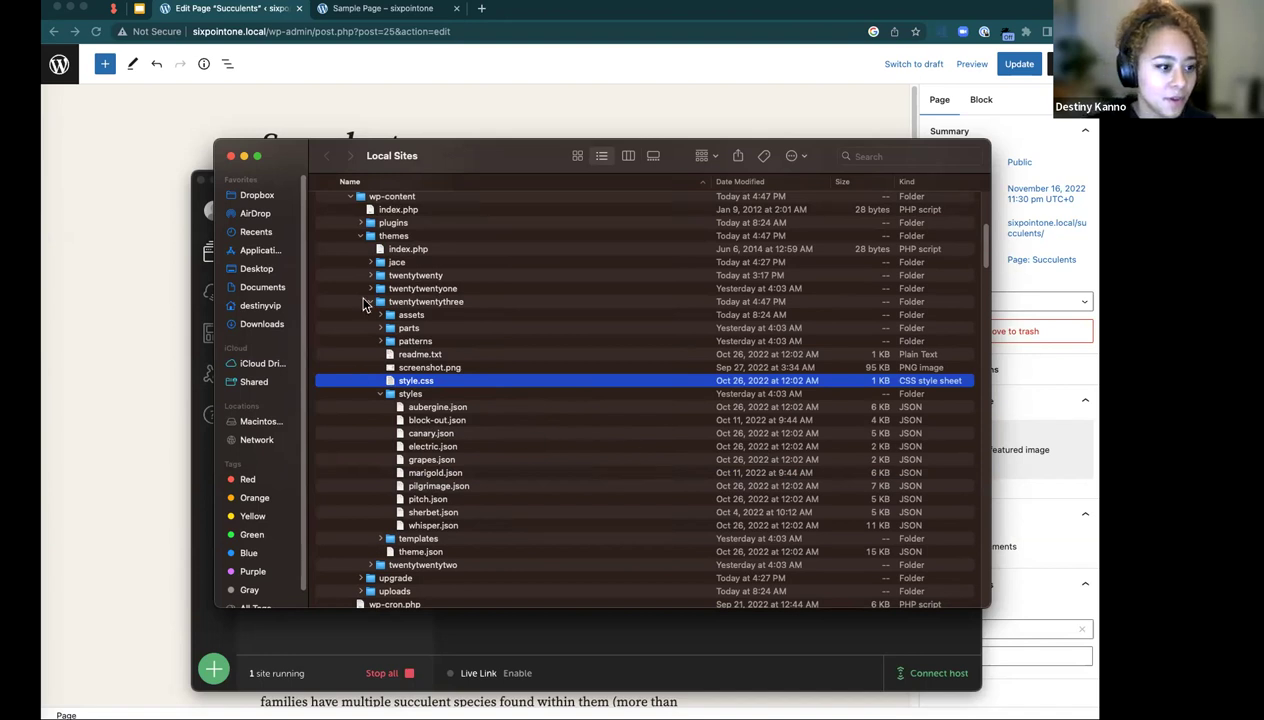
{"action": "scroll", "coordinate": [432, 378], "scroll_direction": "down", "scroll_amount": 3}
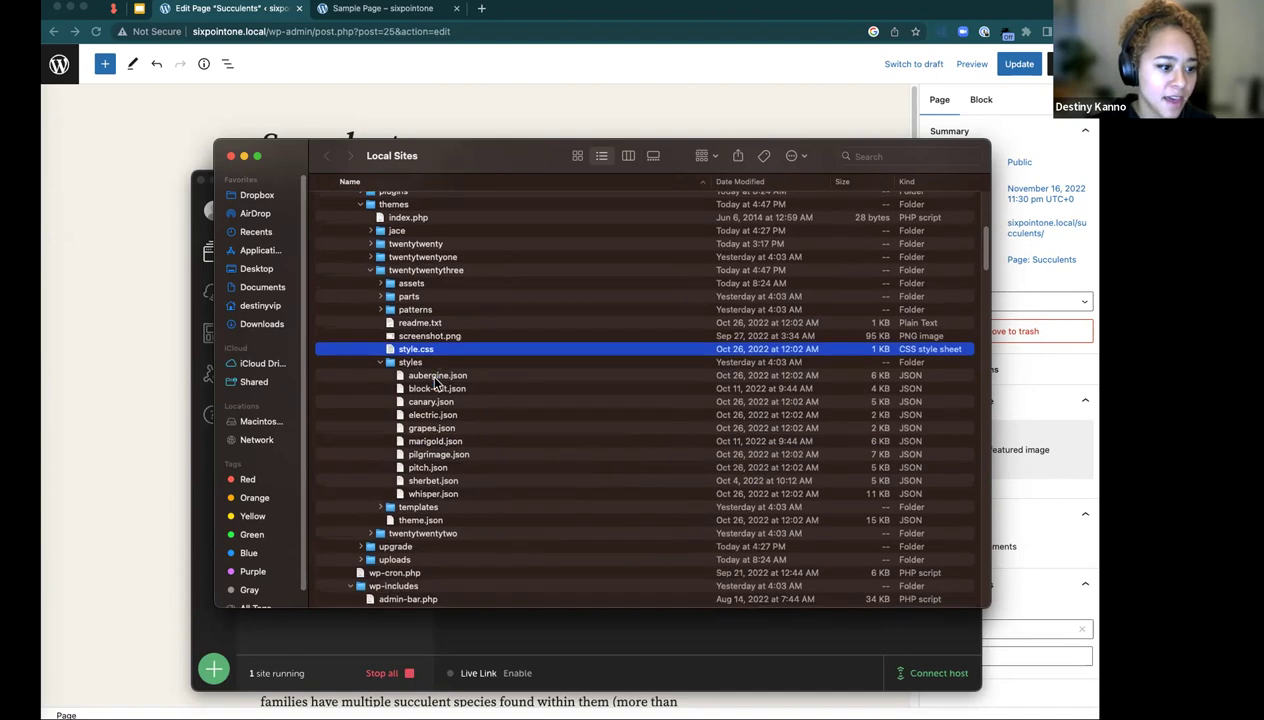
{"action": "scroll", "coordinate": [434, 380], "scroll_direction": "down", "scroll_amount": 7}
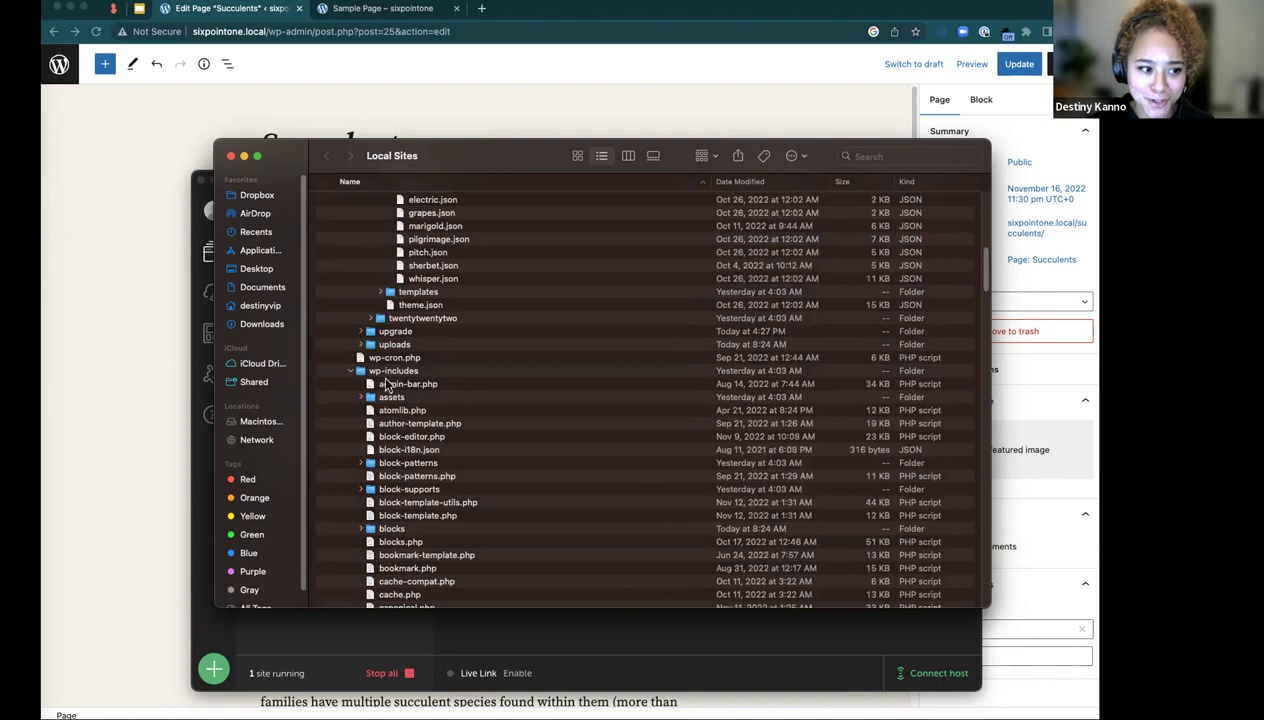
{"action": "scroll", "coordinate": [350, 378], "scroll_direction": "down", "scroll_amount": 7}
{"action": "scroll", "coordinate": [350, 378], "scroll_direction": "up", "scroll_amount": 15}
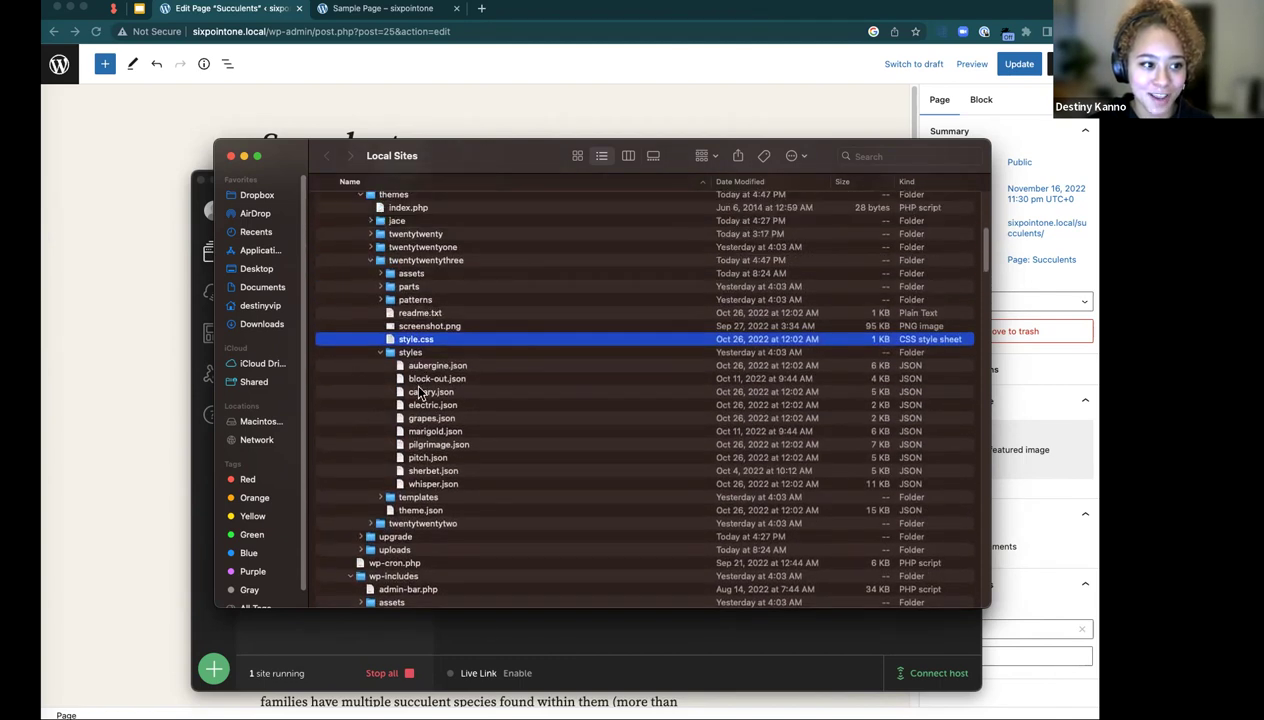
{"action": "scroll", "coordinate": [520, 322], "scroll_direction": "up", "scroll_amount": 5}
{"action": "scroll", "coordinate": [518, 328], "scroll_direction": "up", "scroll_amount": 5}
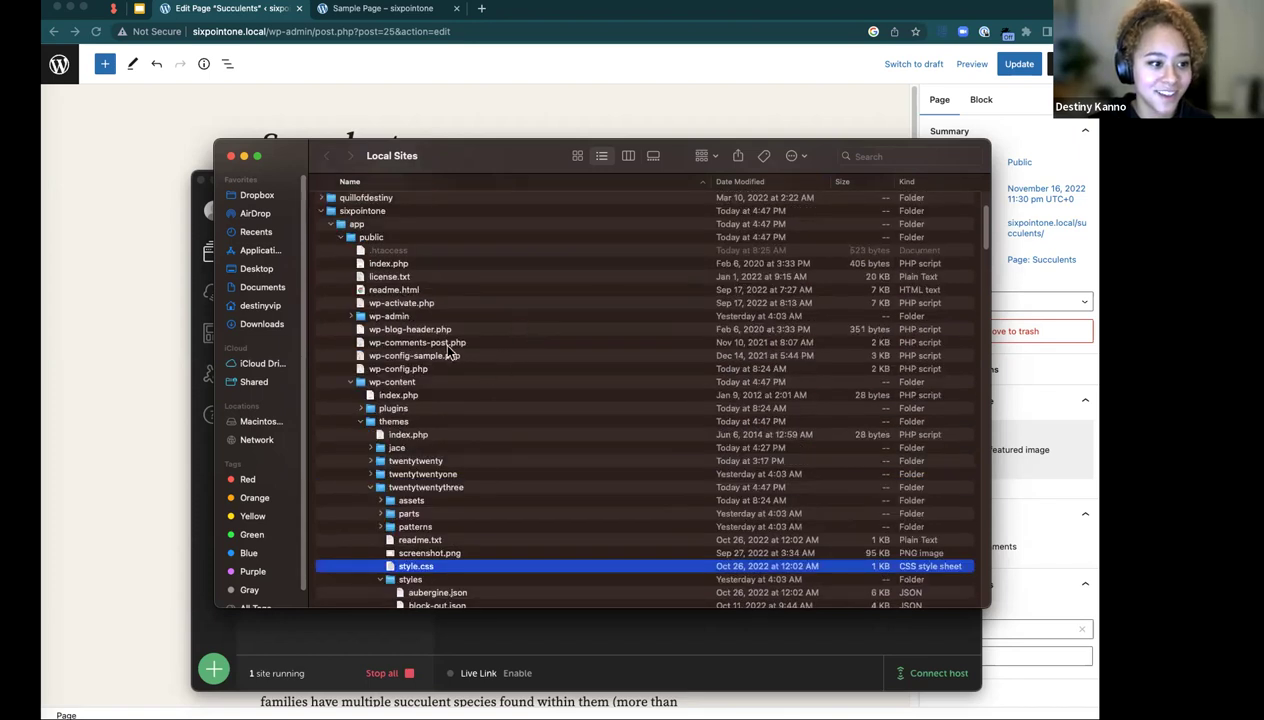
{"action": "scroll", "coordinate": [480, 370], "scroll_direction": "down", "scroll_amount": 3}
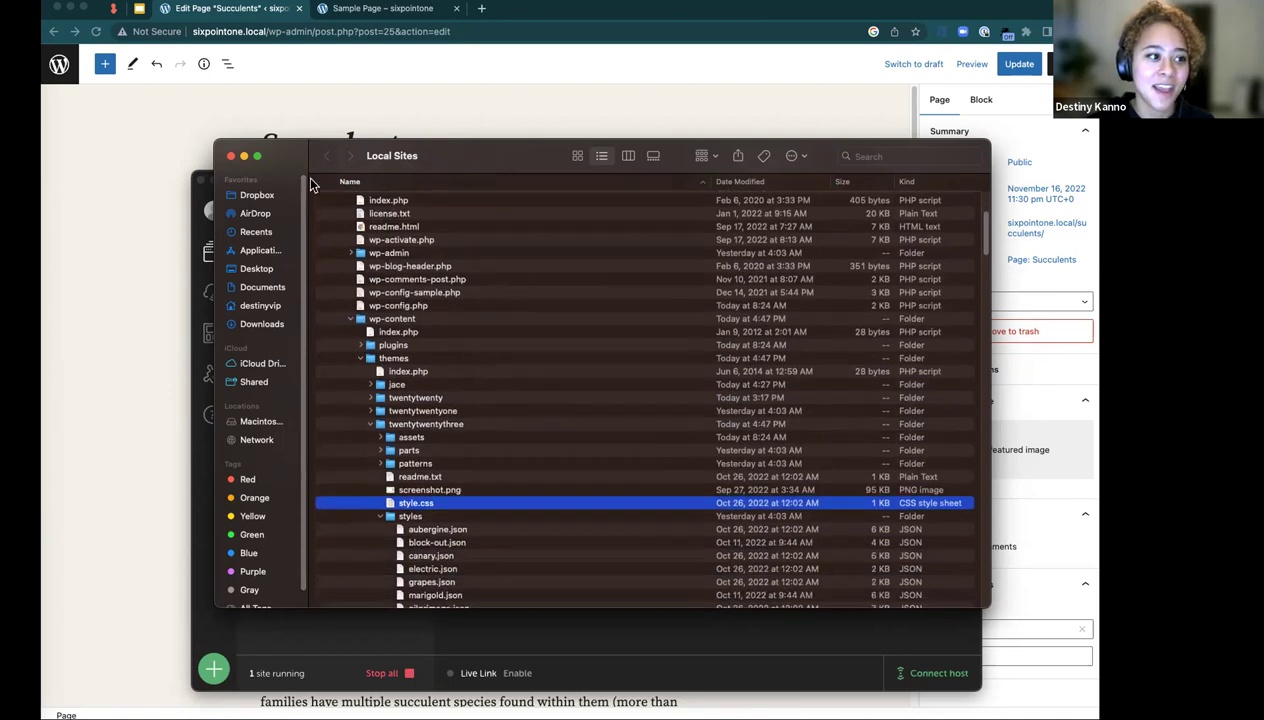
{"action": "key", "text": "super+w"}
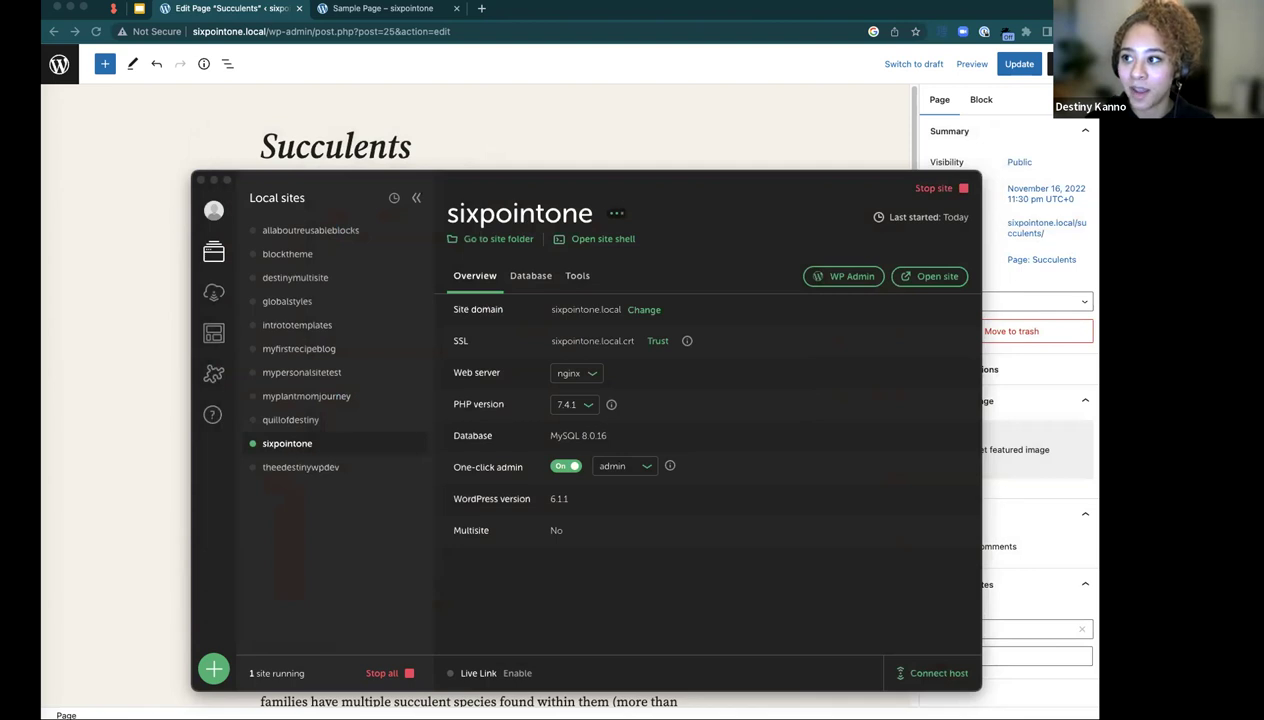
- Put away the Local window and show the first Succulents paragraph's Advanced settings with its additional CSS class field
{"action": "left_click", "coordinate": [213, 180]}
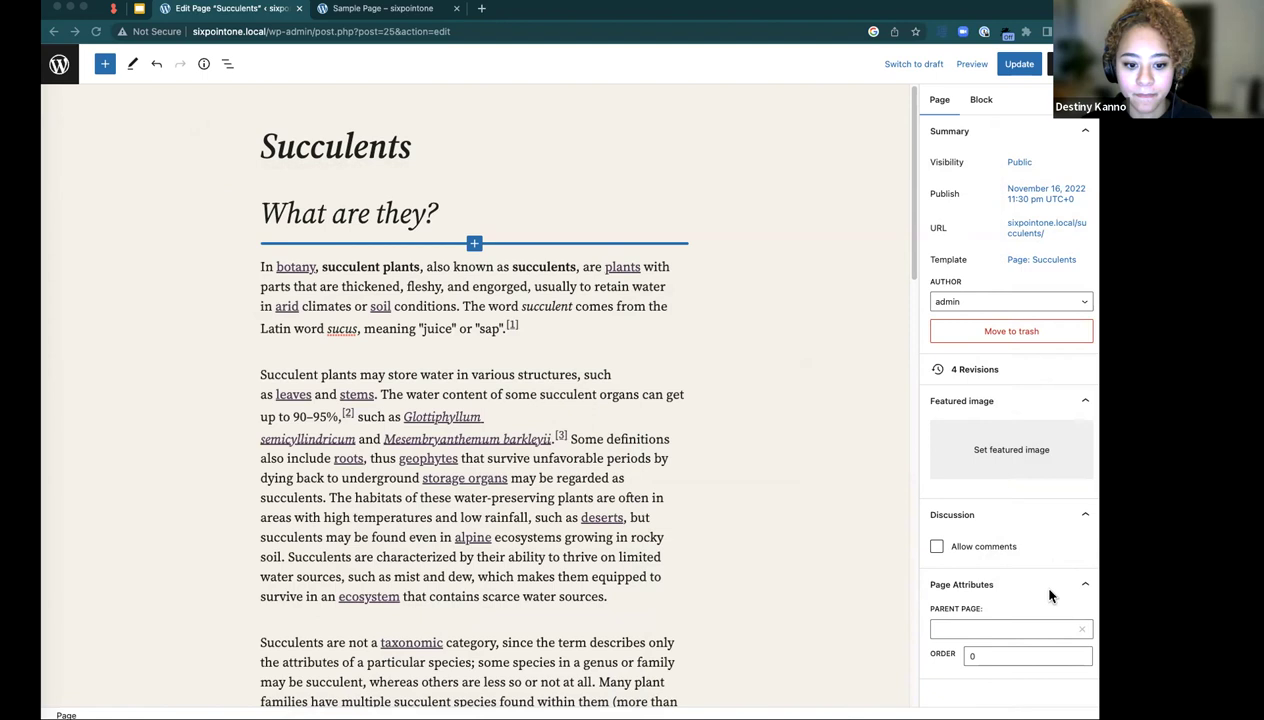
{"action": "left_click", "coordinate": [462, 458]}
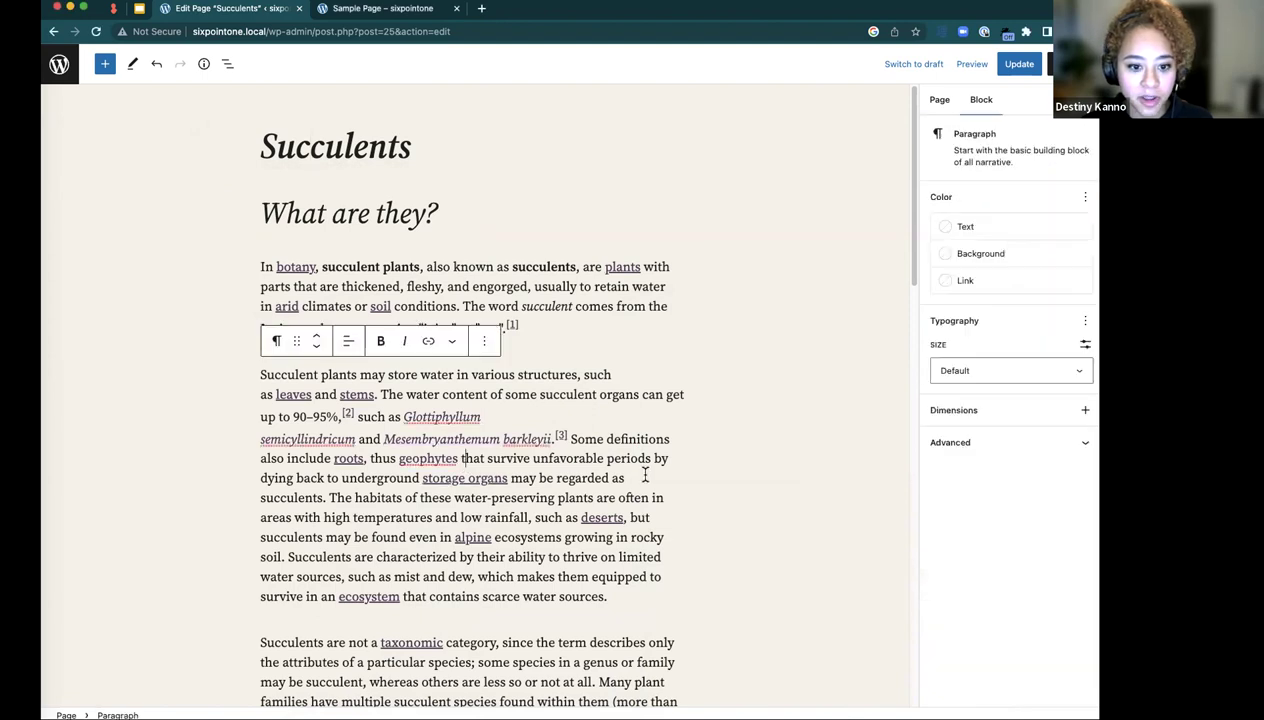
{"action": "left_click", "coordinate": [1086, 450]}
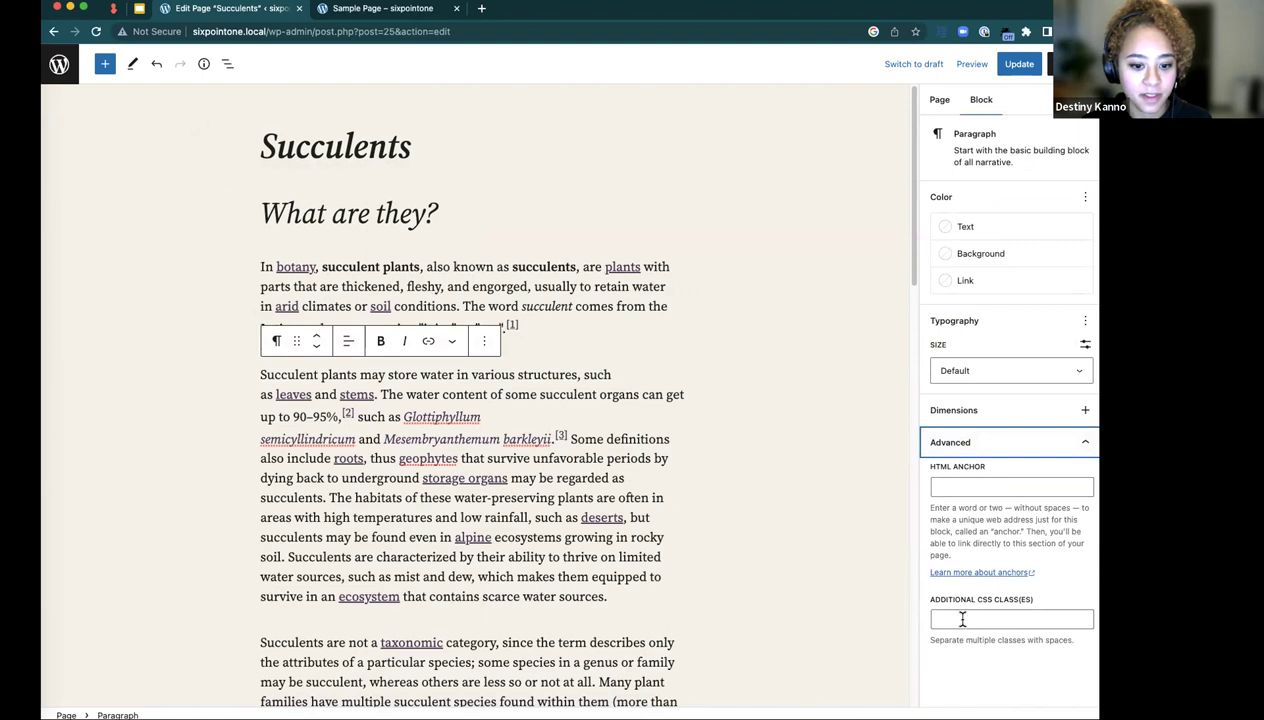
{"action": "left_click", "coordinate": [313, 284]}
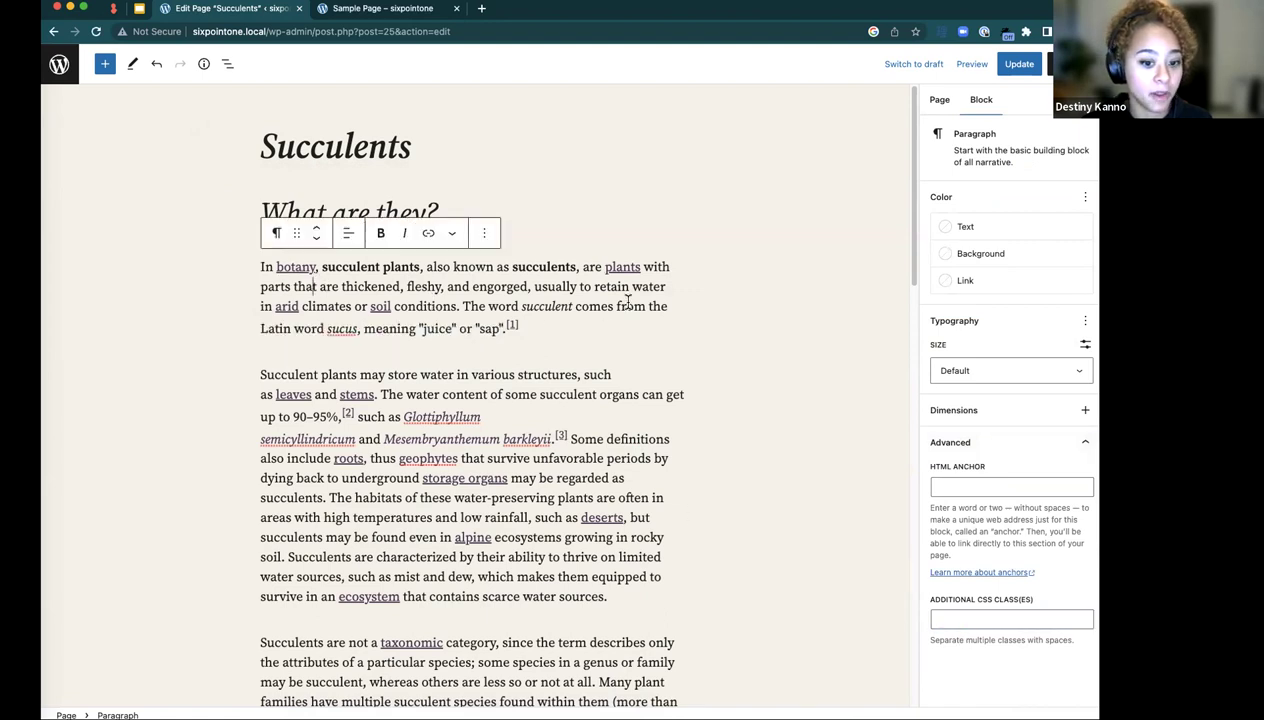
{"action": "left_click_drag", "start_coordinate": [550, 325], "coordinate": [258, 266]}
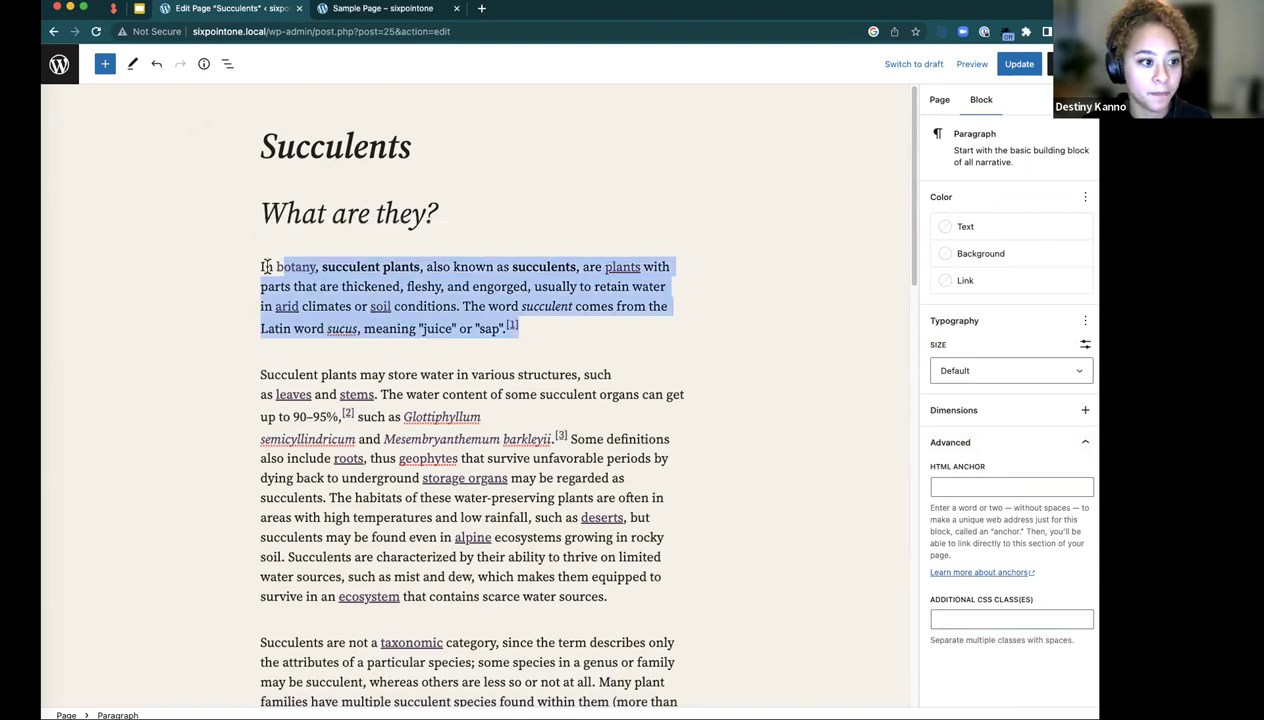
{"action": "left_click", "coordinate": [986, 626]}
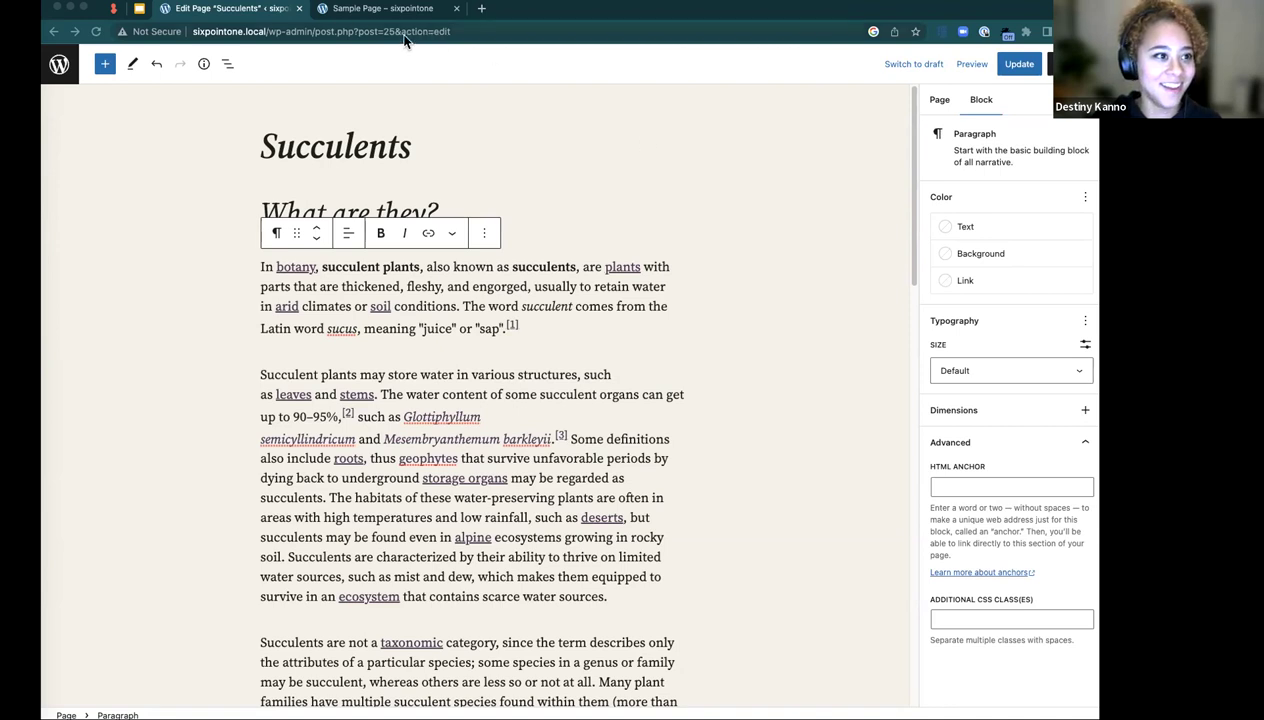
- Open the site's Customizer by replacing the end of the wp-admin address with customize.php
{"action": "left_click", "coordinate": [313, 31]}
{"action": "left_click", "coordinate": [313, 31]}
{"action": "left_click_drag", "start_coordinate": [313, 31], "coordinate": [515, 31]}
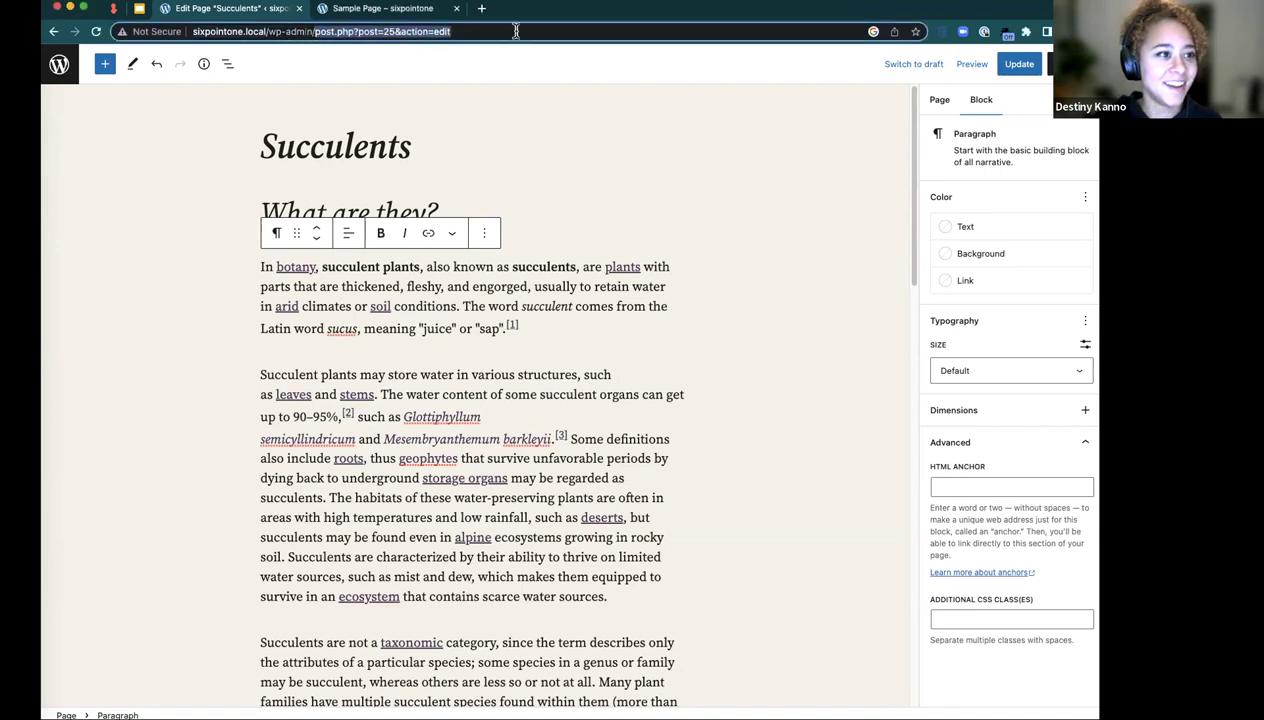
{"action": "type", "text": "customize.php"}
{"action": "key", "text": "Return"}
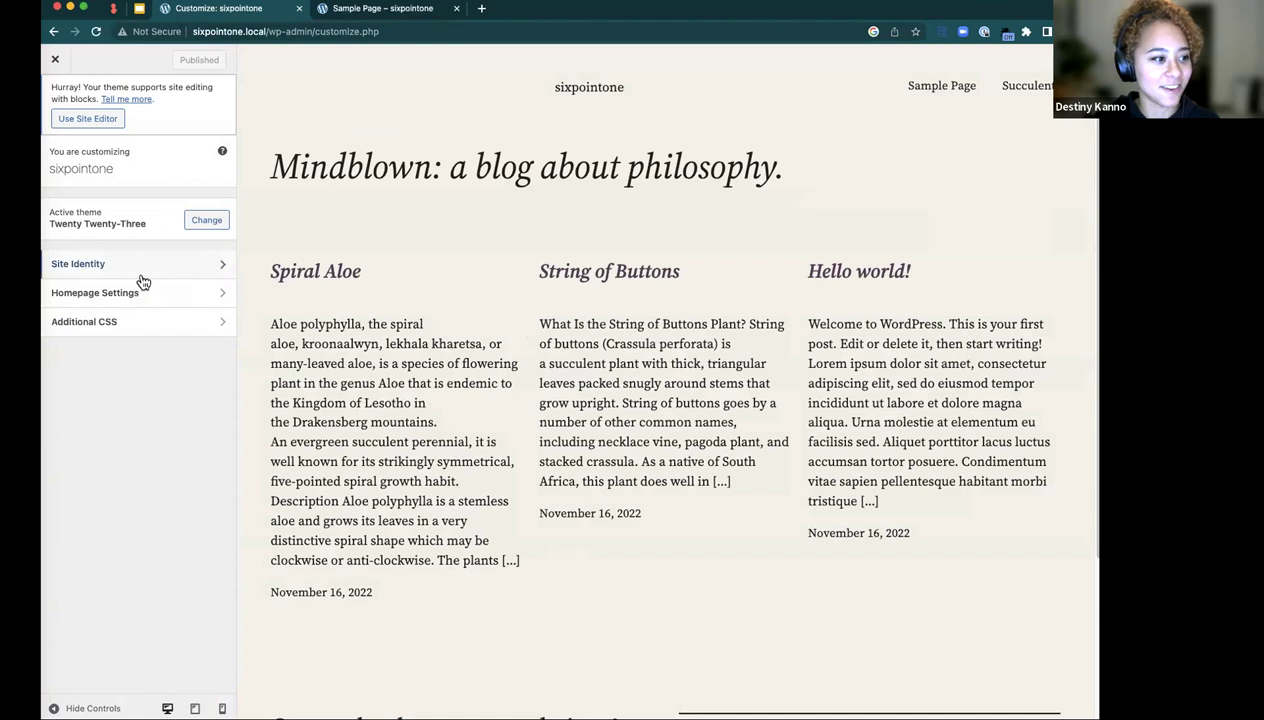
- Examine the Customizer's Additional CSS section and the notice about using the Site Editor
{"action": "left_click", "coordinate": [141, 328]}
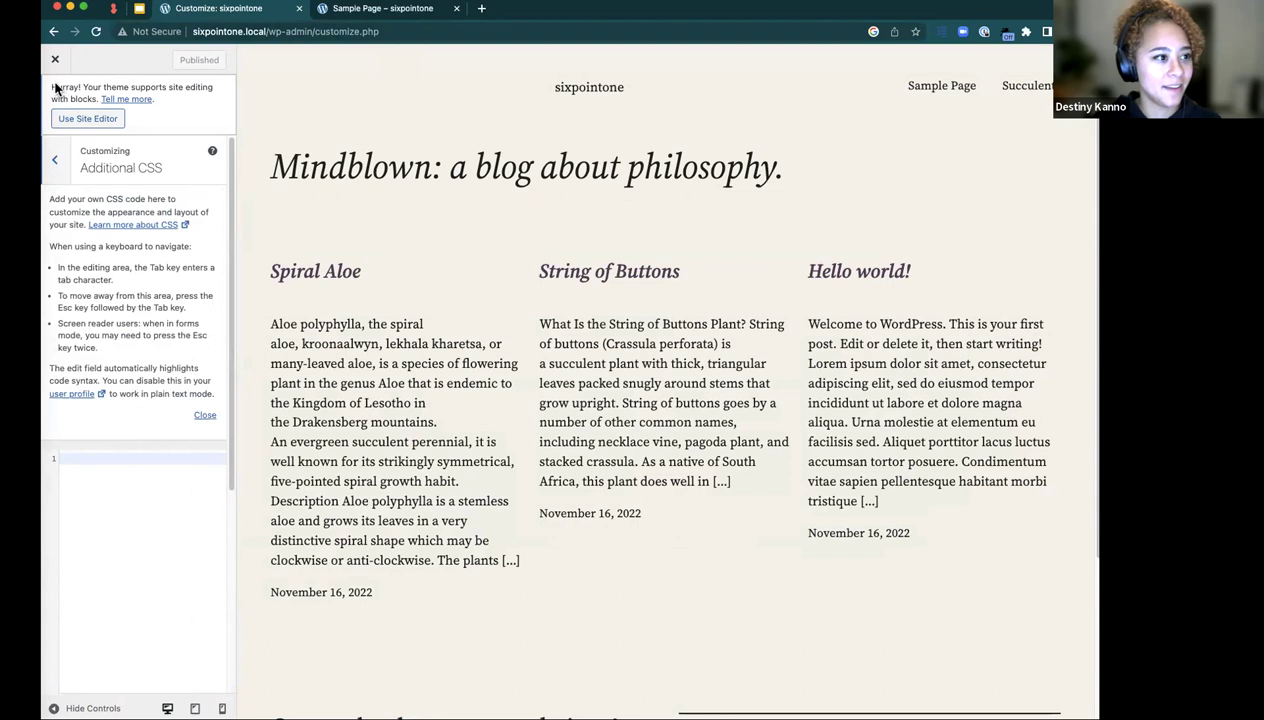
{"action": "left_click_drag", "start_coordinate": [176, 100], "coordinate": [86, 86]}
{"action": "left_click", "coordinate": [181, 90]}
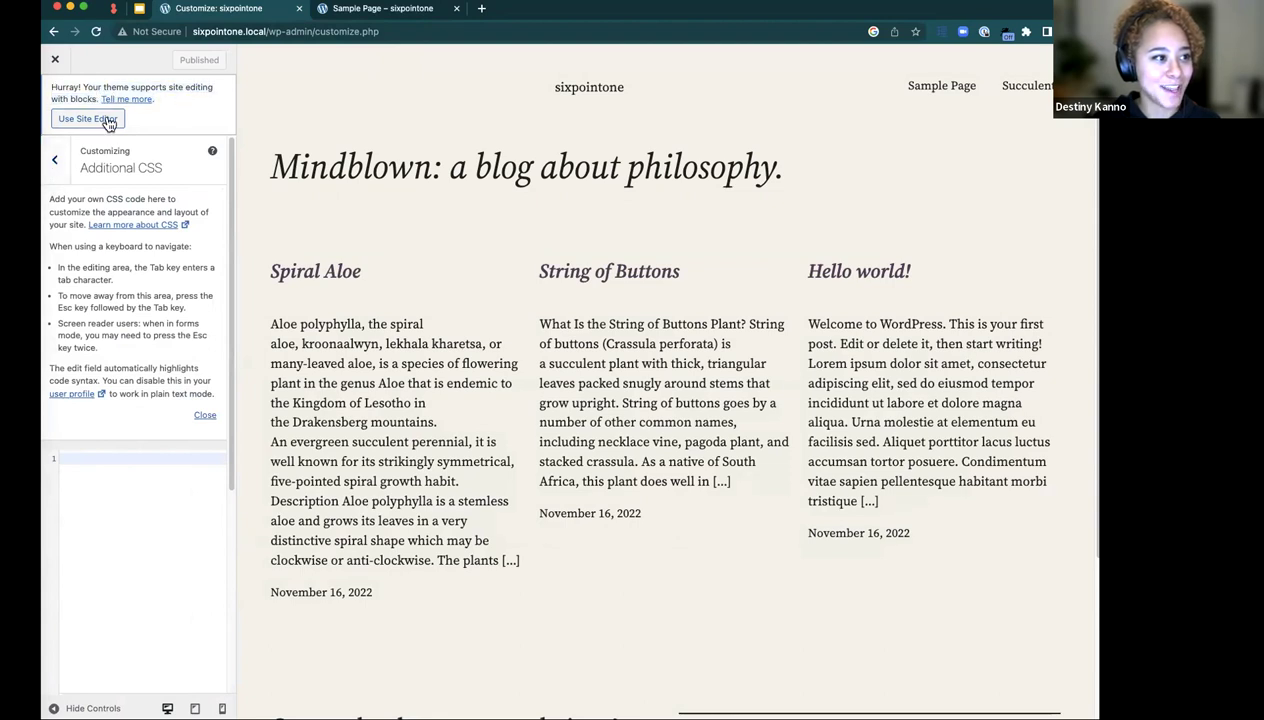
{"action": "left_click", "coordinate": [56, 162]}
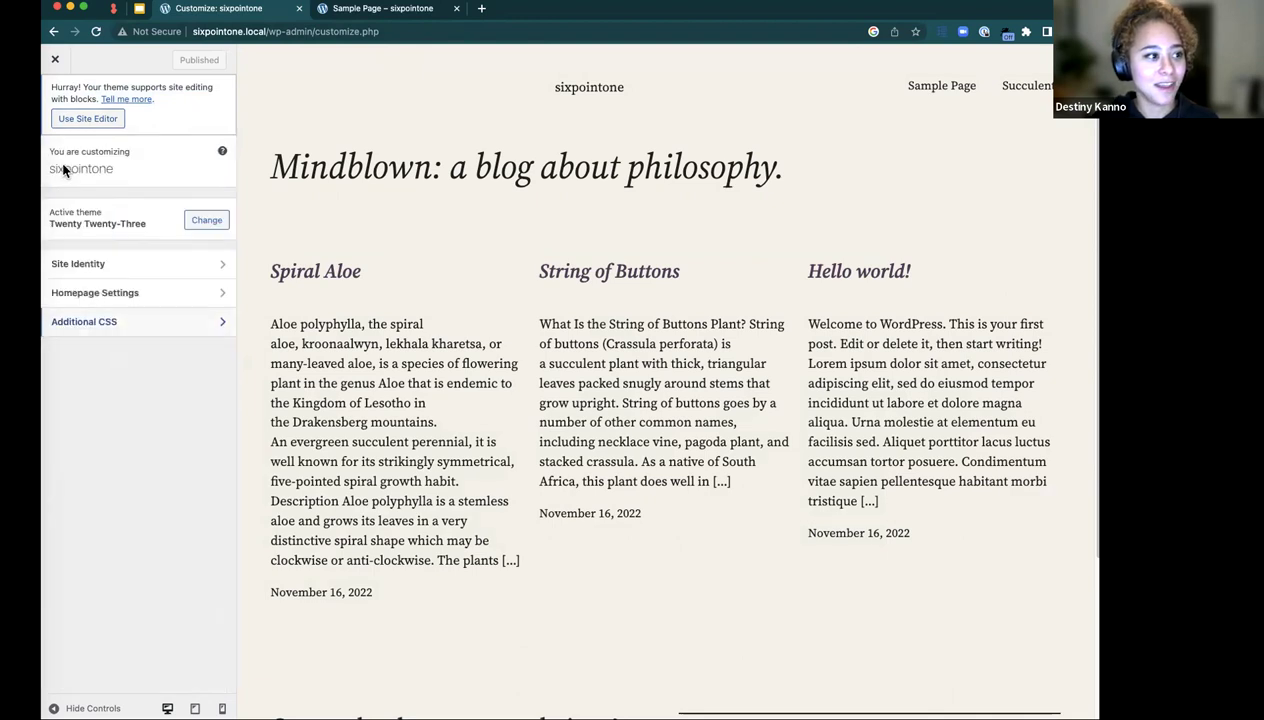
{"action": "left_click", "coordinate": [145, 322]}
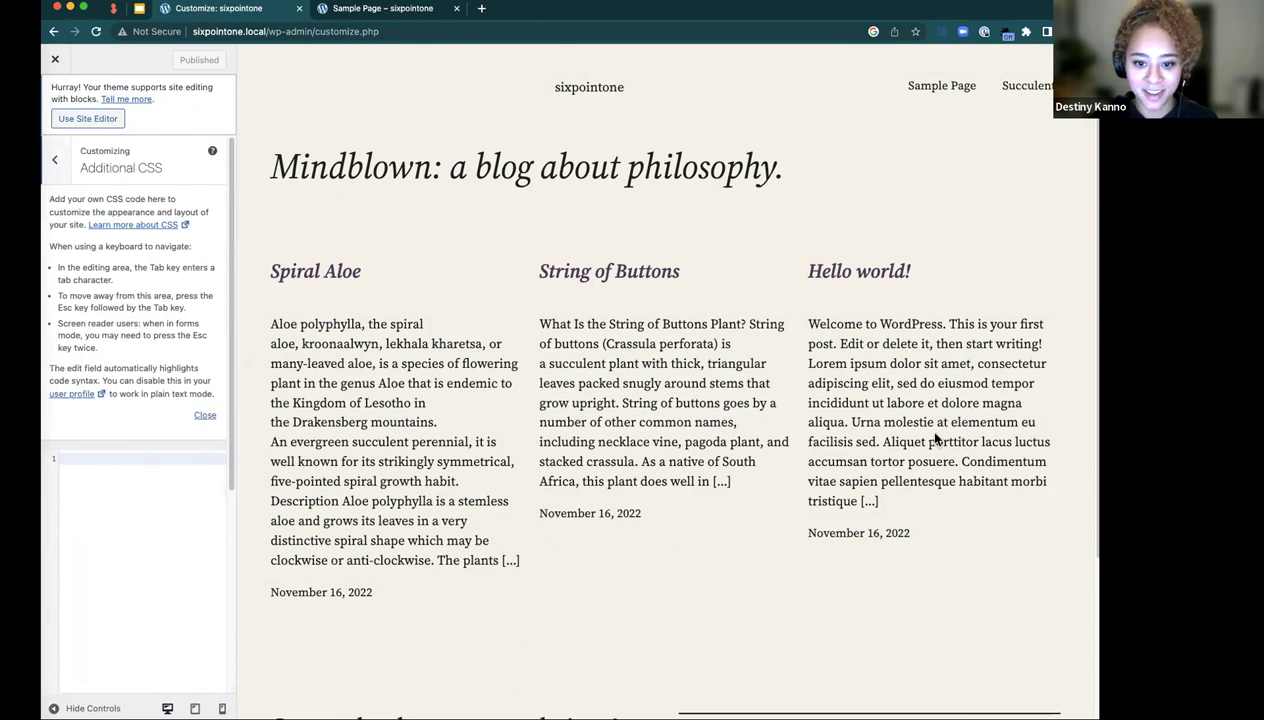
- Look through the Customizer's Homepage Settings and Site Identity sections, and return to its main list
{"action": "left_click", "coordinate": [60, 161]}
{"action": "left_click", "coordinate": [99, 293]}
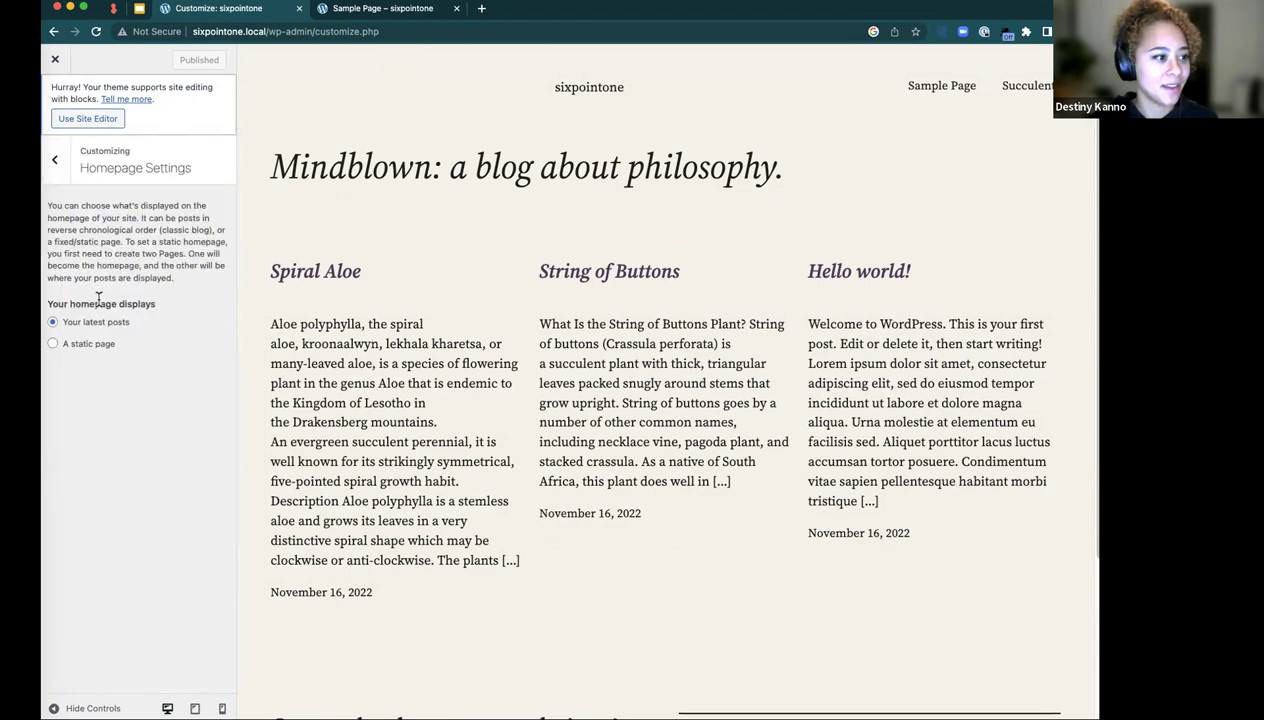
{"action": "left_click", "coordinate": [60, 164]}
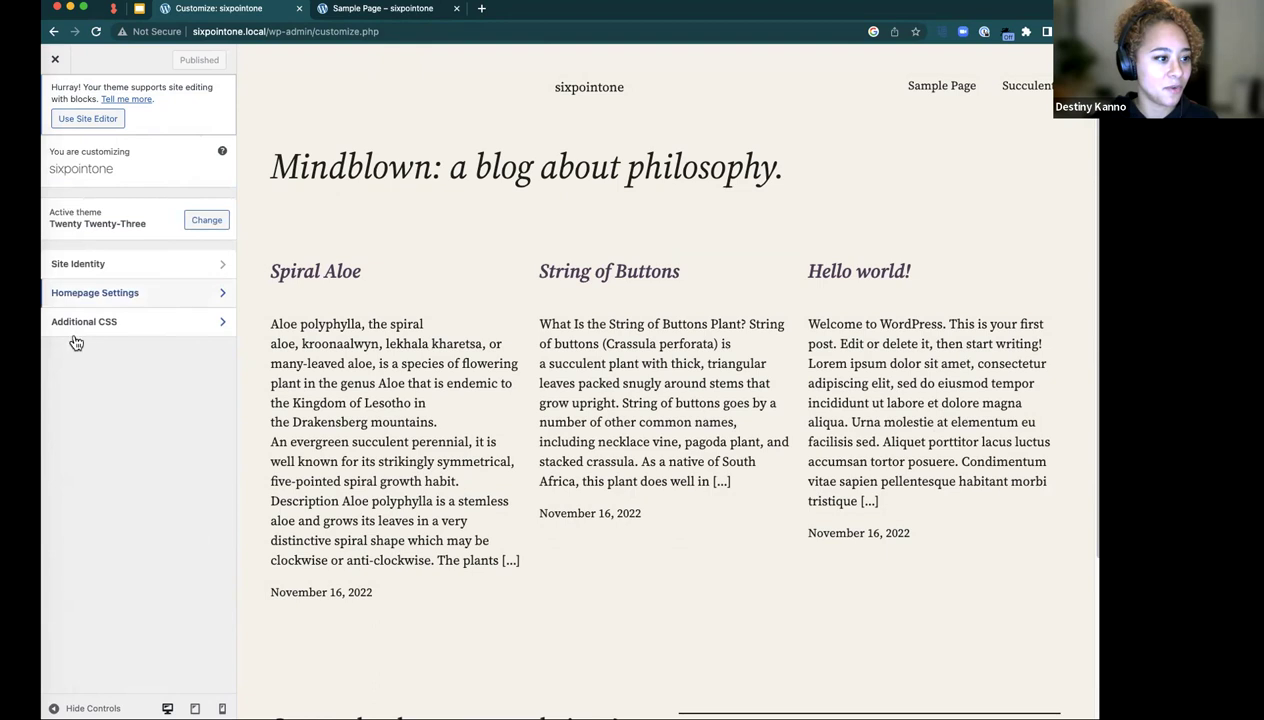
{"action": "left_click", "coordinate": [120, 266]}
{"action": "left_click", "coordinate": [60, 164]}
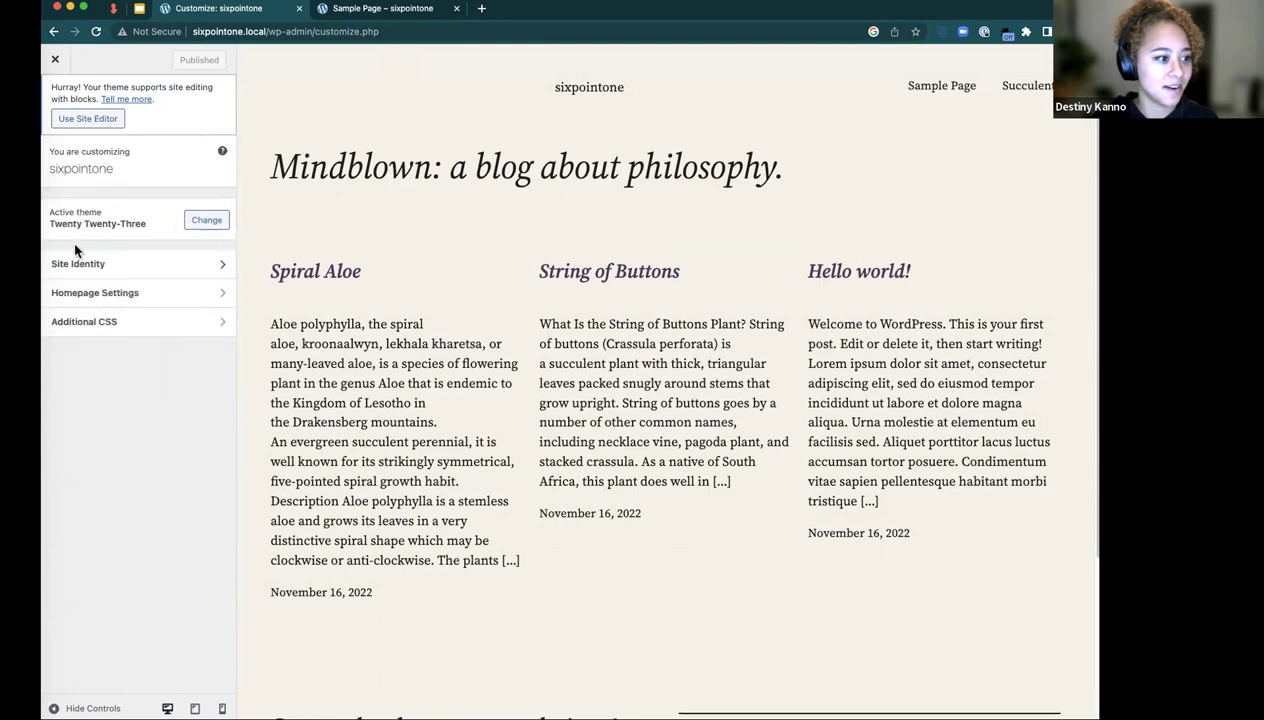
- Review the empty Additional CSS code area once more and close the Customizer
{"action": "left_click", "coordinate": [84, 321]}
{"action": "left_click", "coordinate": [118, 440]}
{"action": "scroll", "coordinate": [118, 451], "scroll_direction": "up", "scroll_amount": 5}
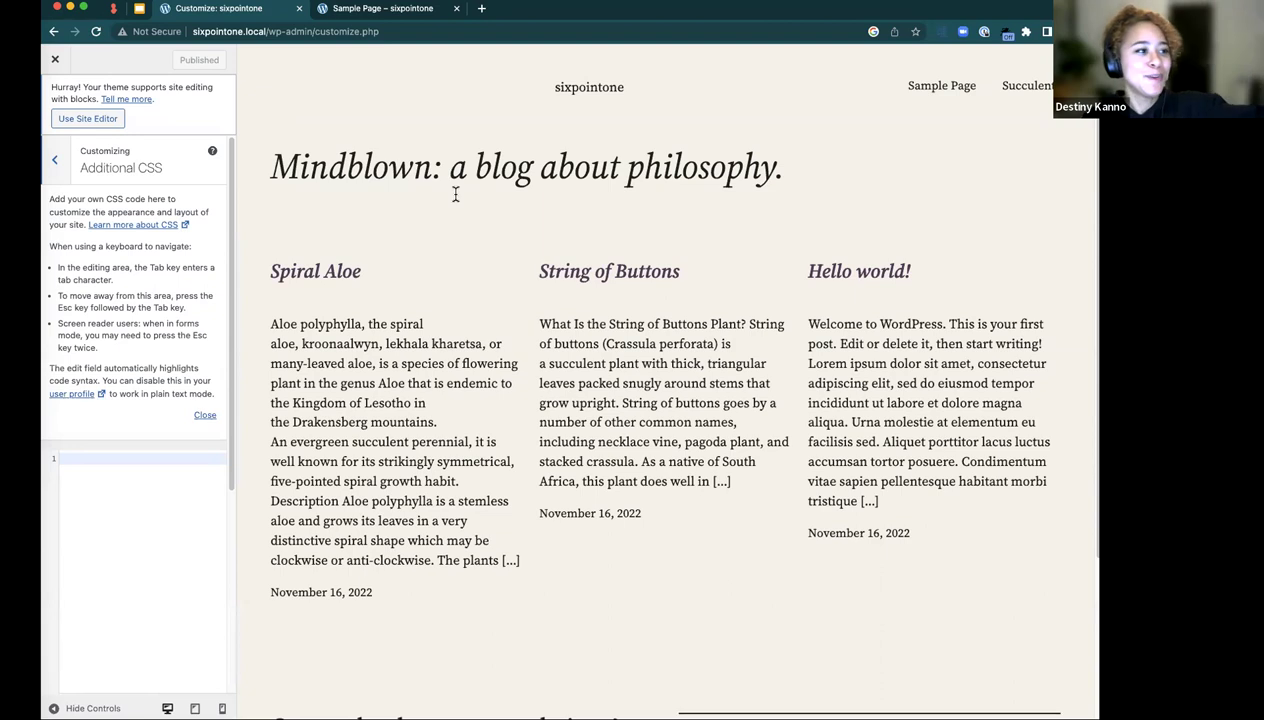
{"action": "left_click", "coordinate": [55, 59]}
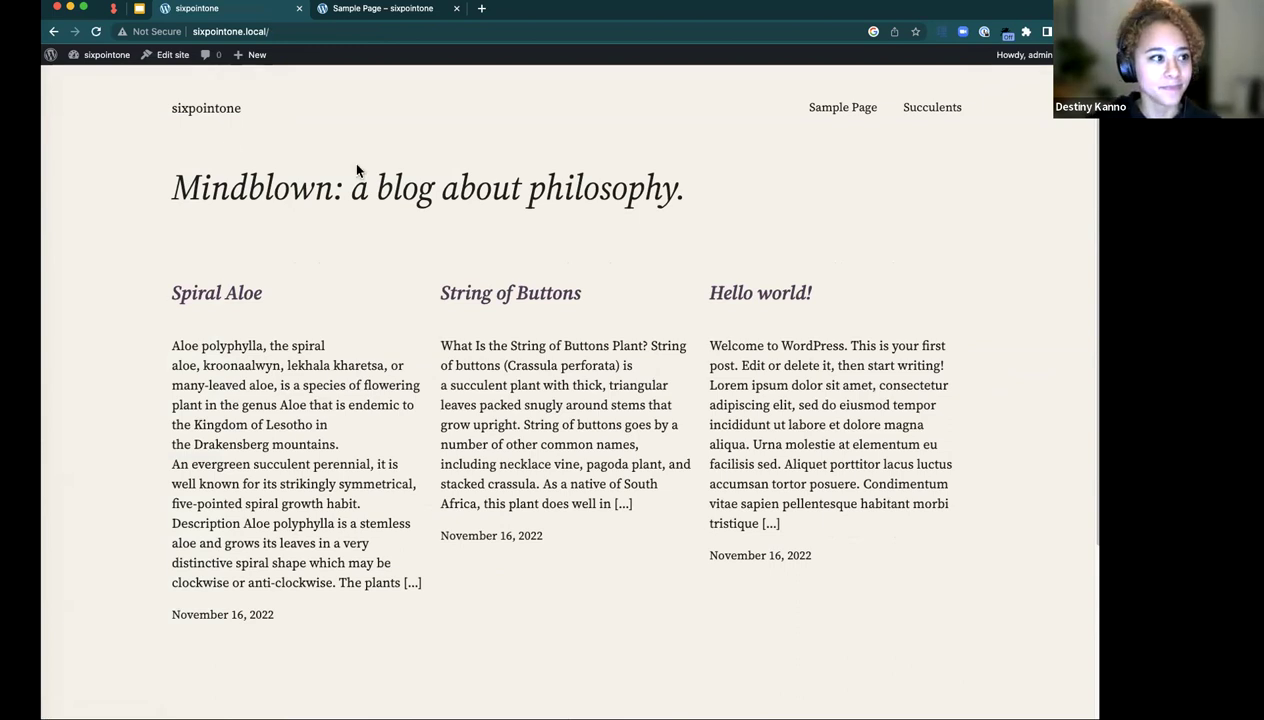
- Visit the Lorem Ipsum generator page to show its address, and switch back to the Google Slides presentation's Continued Learning slide
{"action": "left_click", "coordinate": [140, 12]}
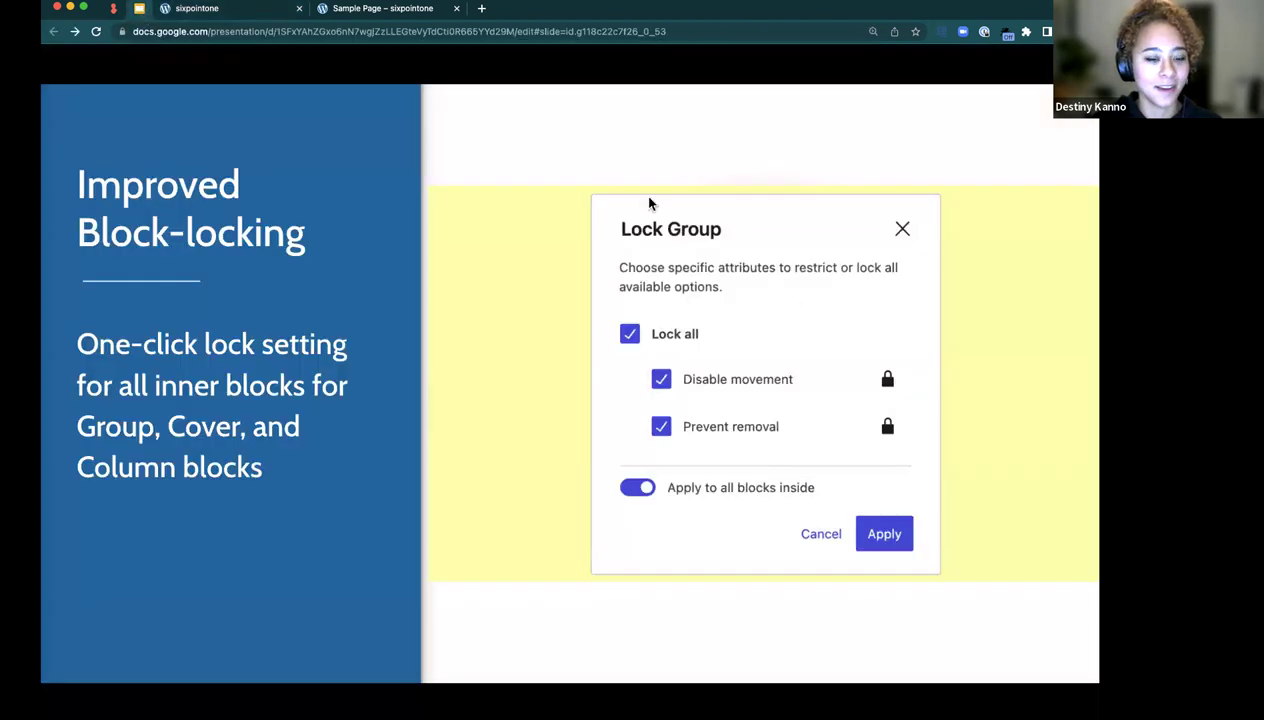
{"action": "left_click", "coordinate": [116, 9]}
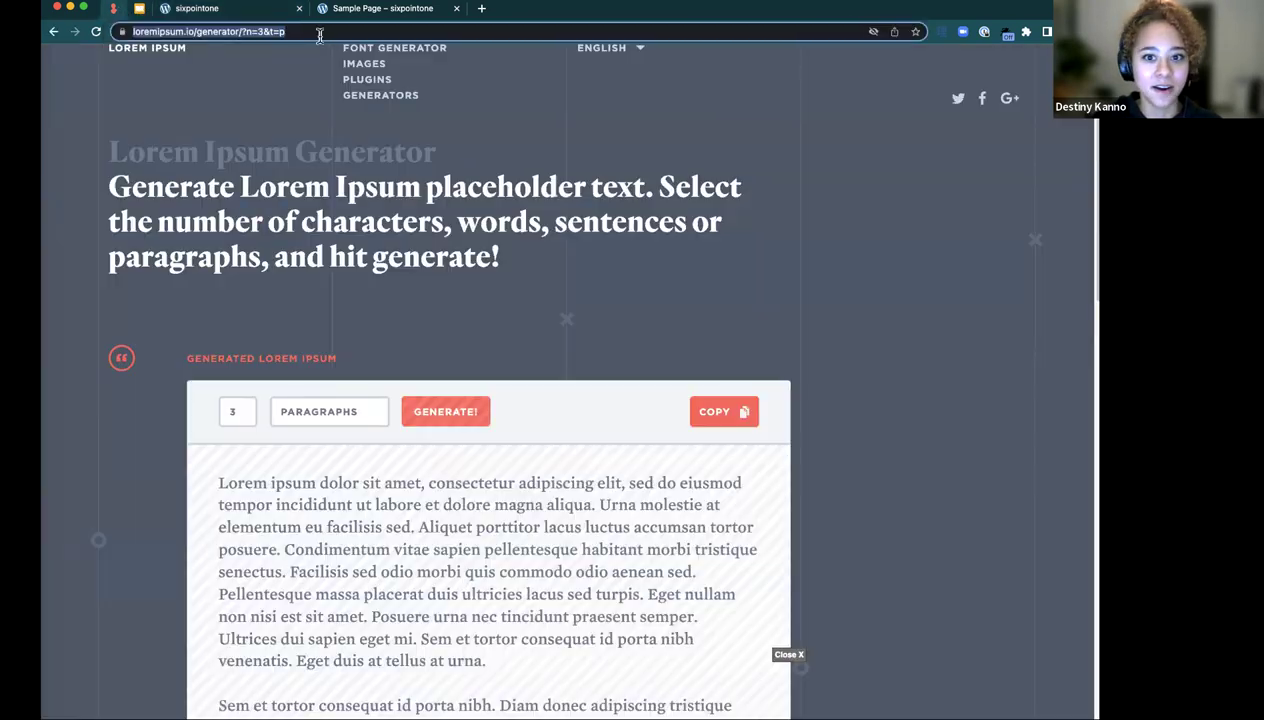
{"action": "key", "text": "super+Tab"}
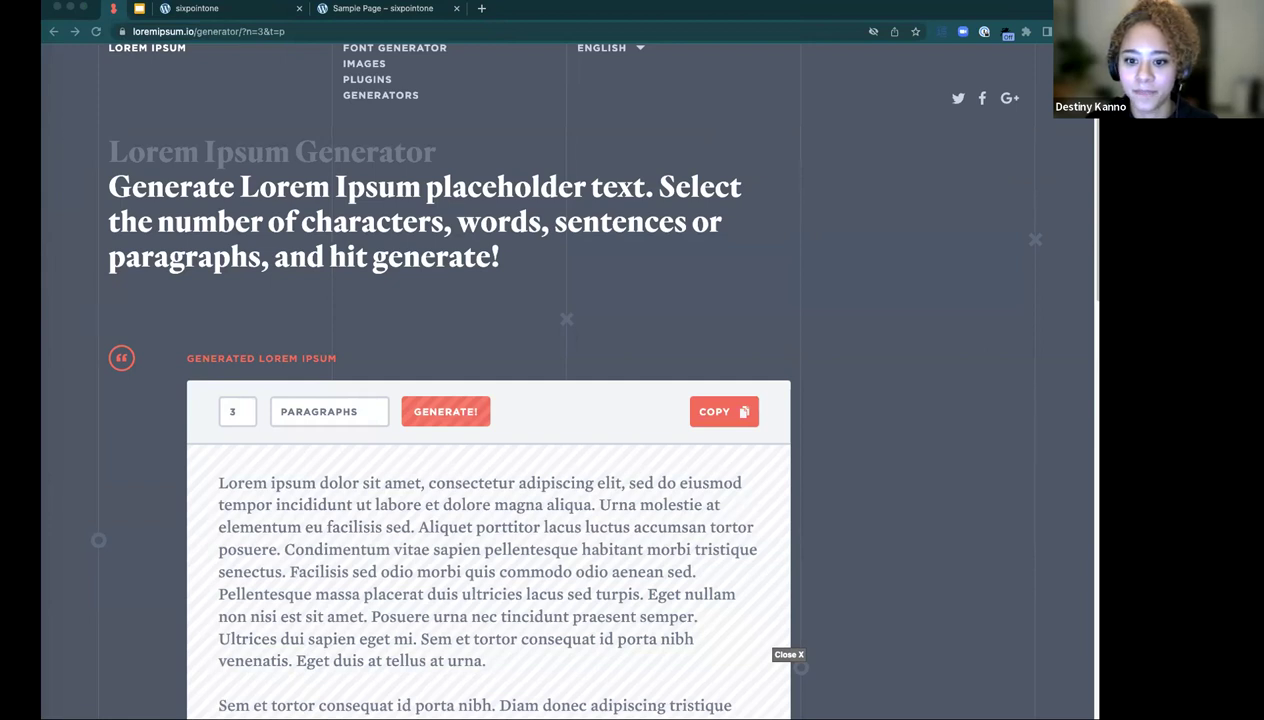
{"action": "left_click", "coordinate": [137, 11]}
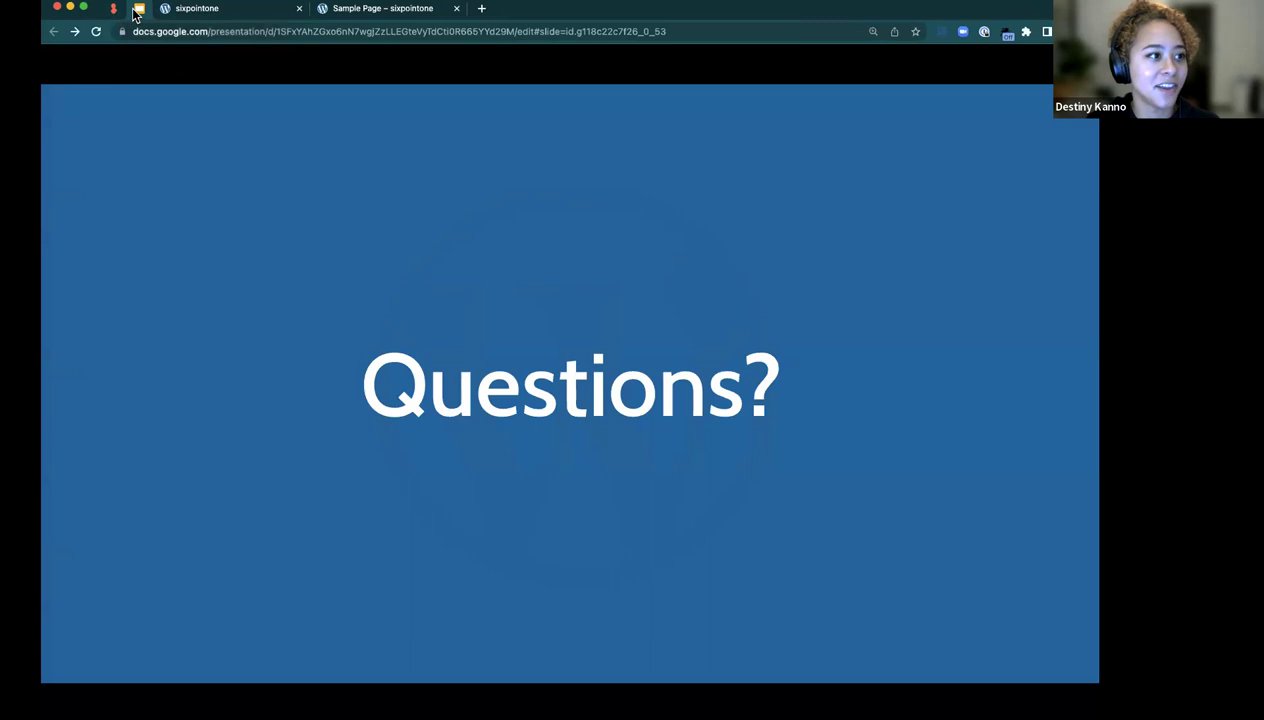
{"action": "key", "text": "Left"}
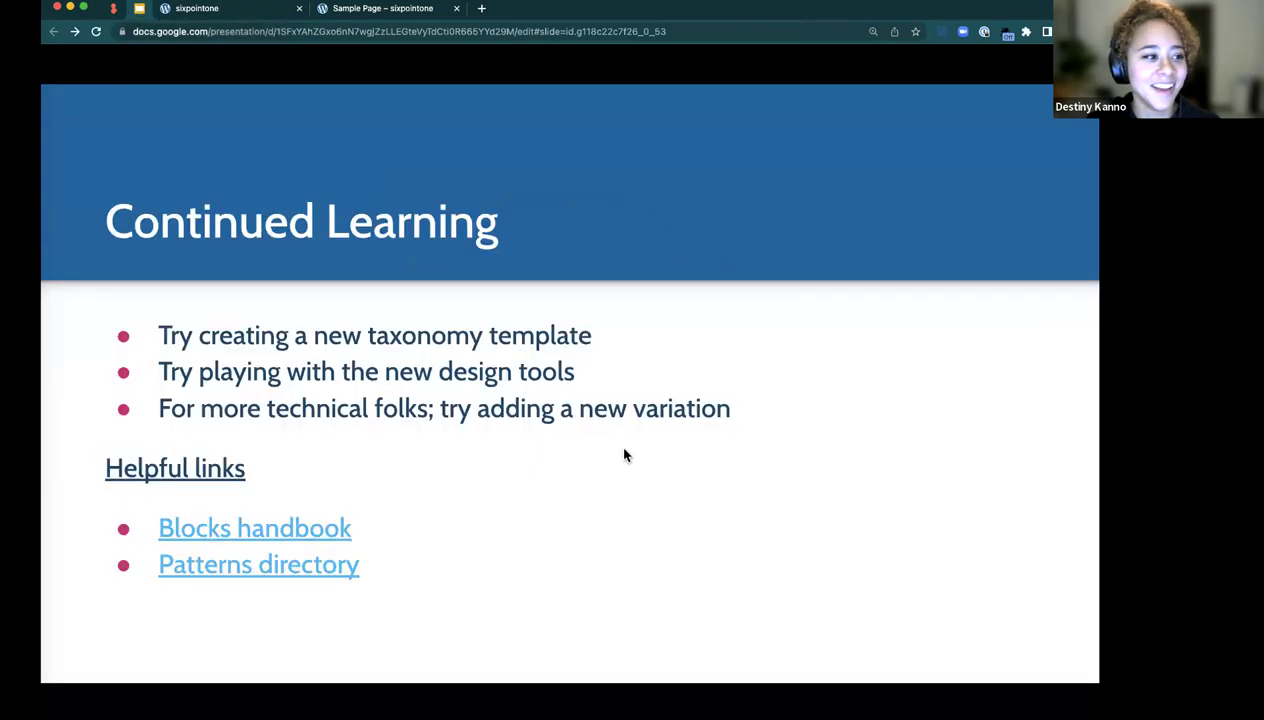